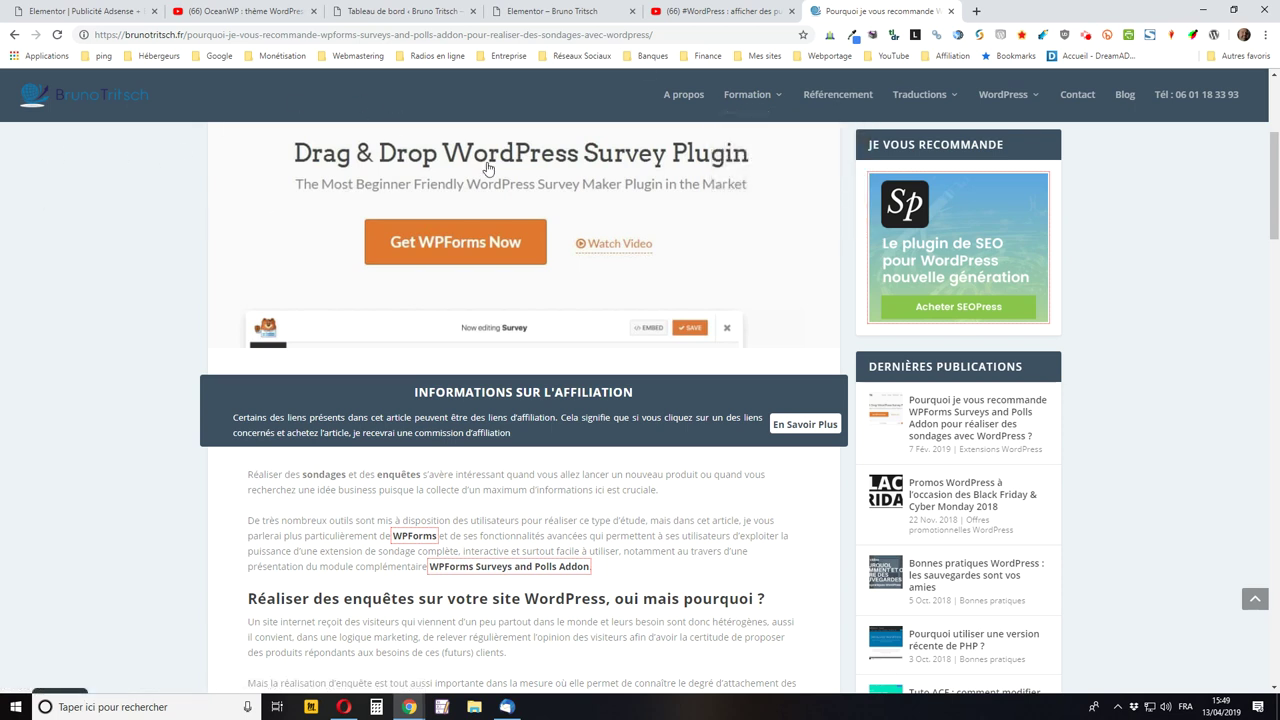
# Close the WPForms survey article and open the OceanWP template library, Ma bibliothèque, in the WordPress admin.
pyautogui.click(953, 12)
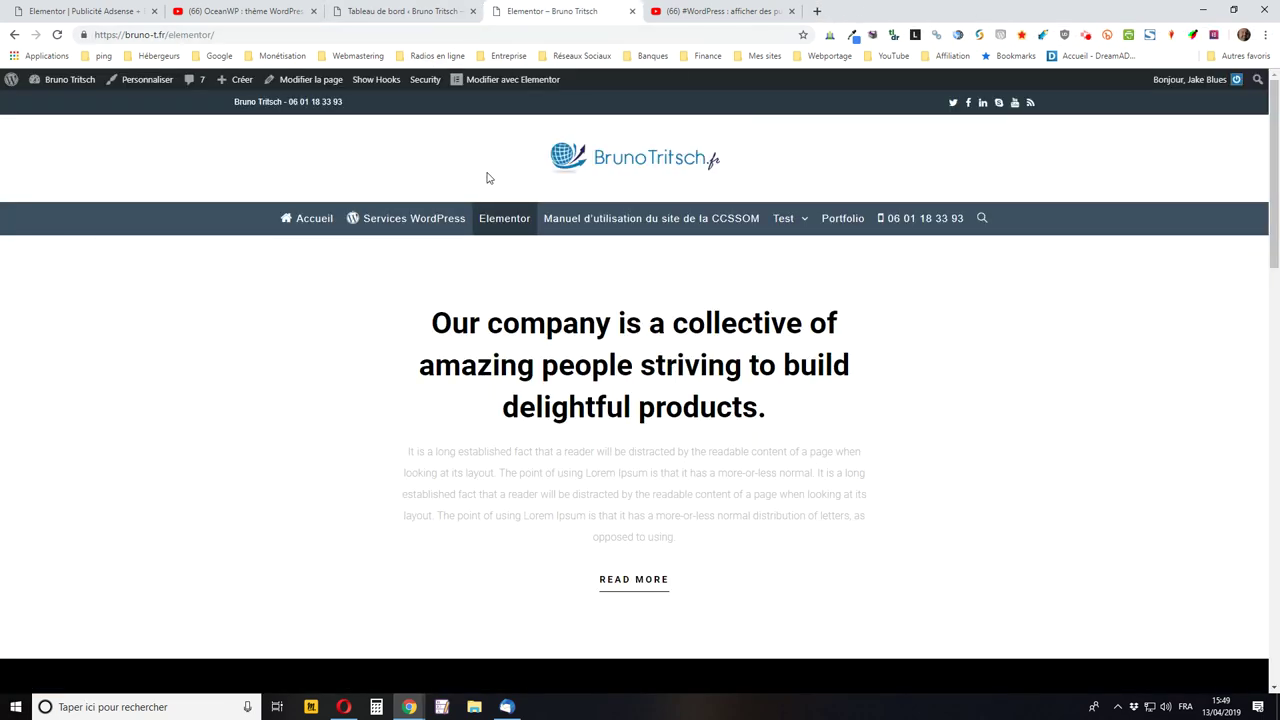
pyautogui.click(388, 14)
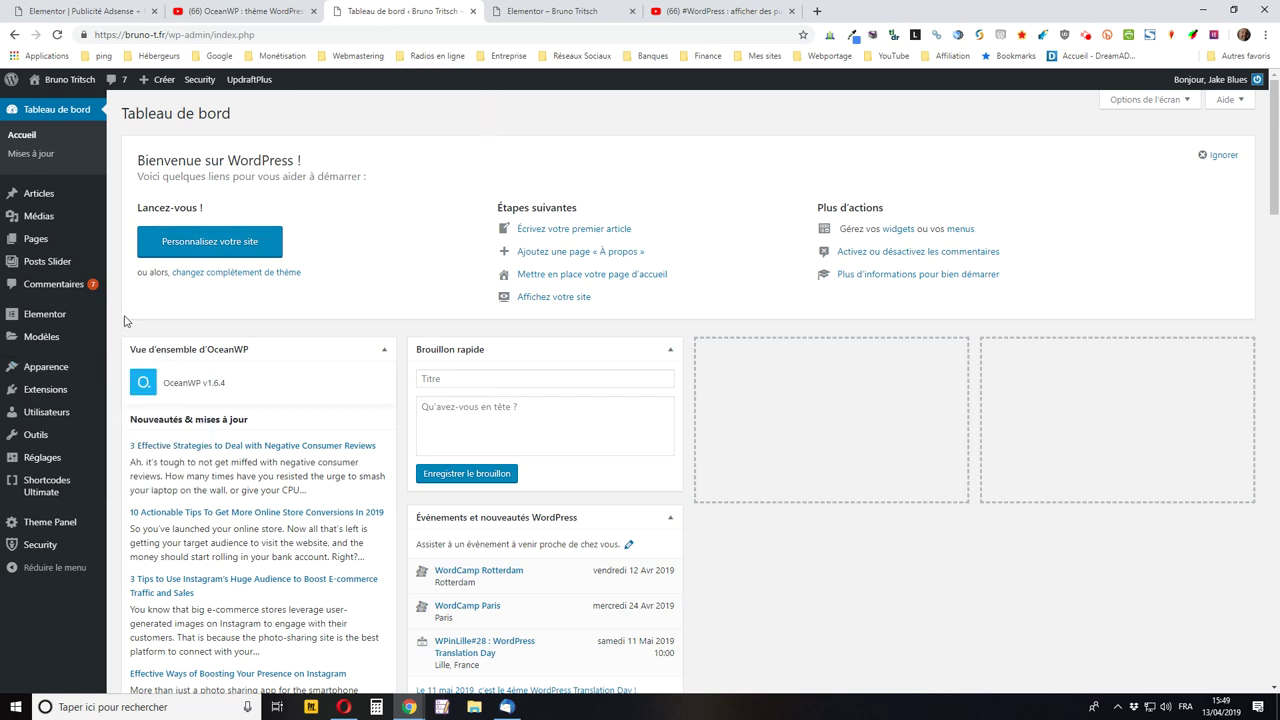
pyautogui.moveTo(82, 458)
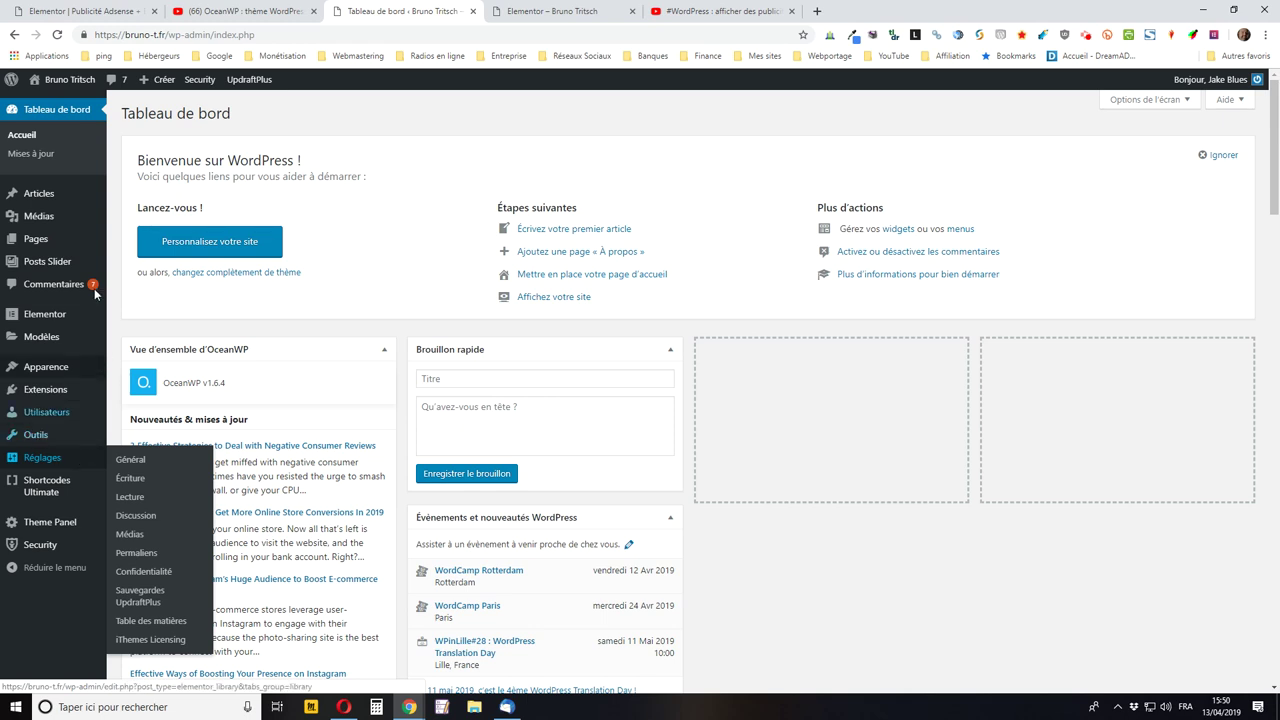
pyautogui.moveTo(56, 348)
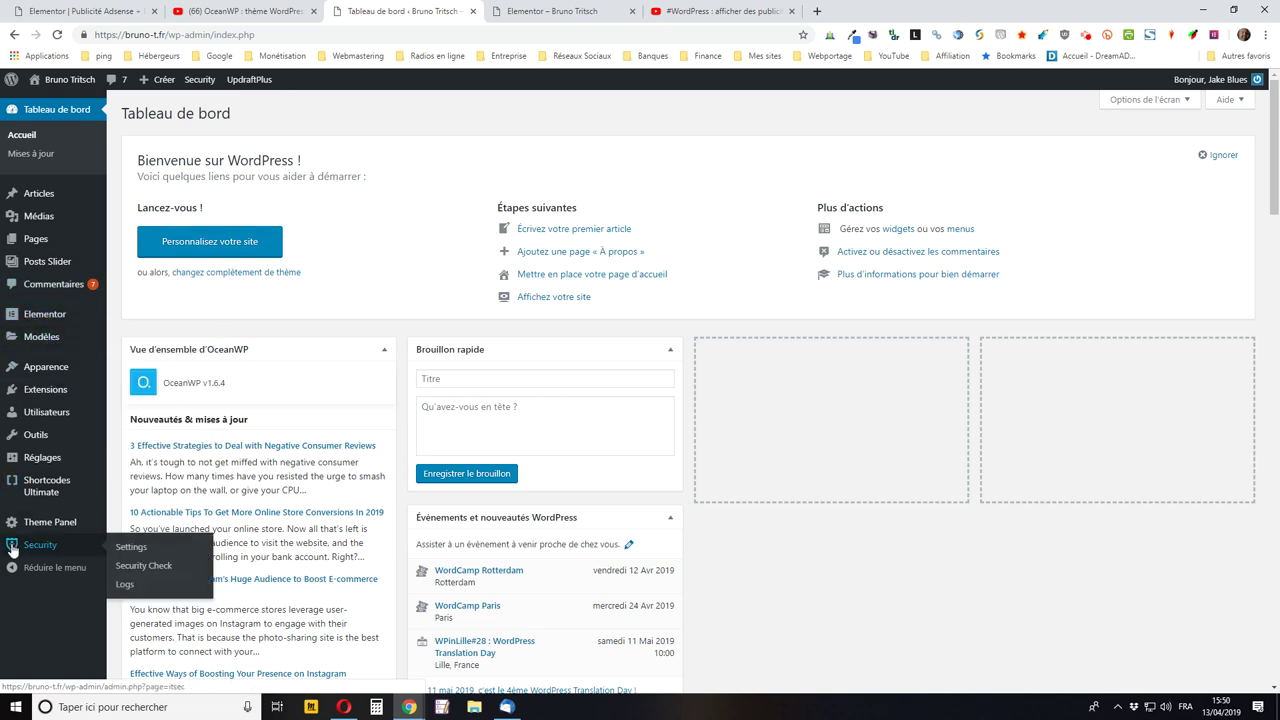
pyautogui.moveTo(20, 530)
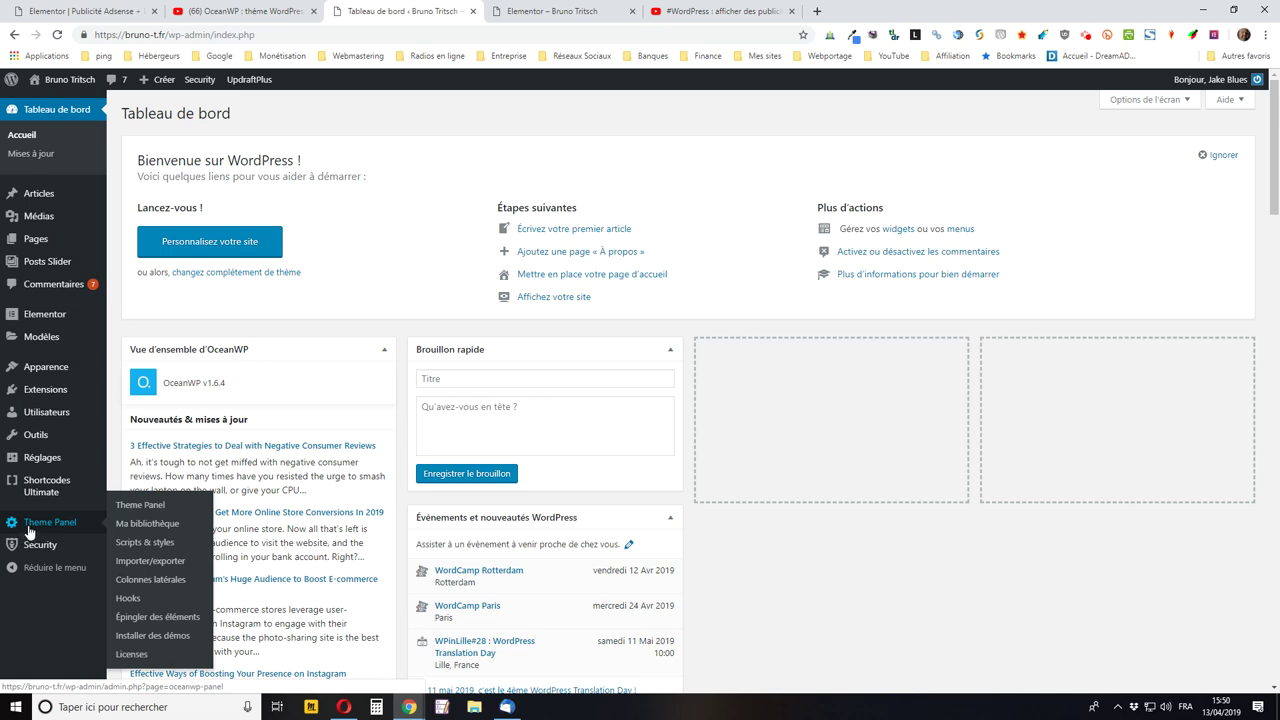
pyautogui.click(138, 525)
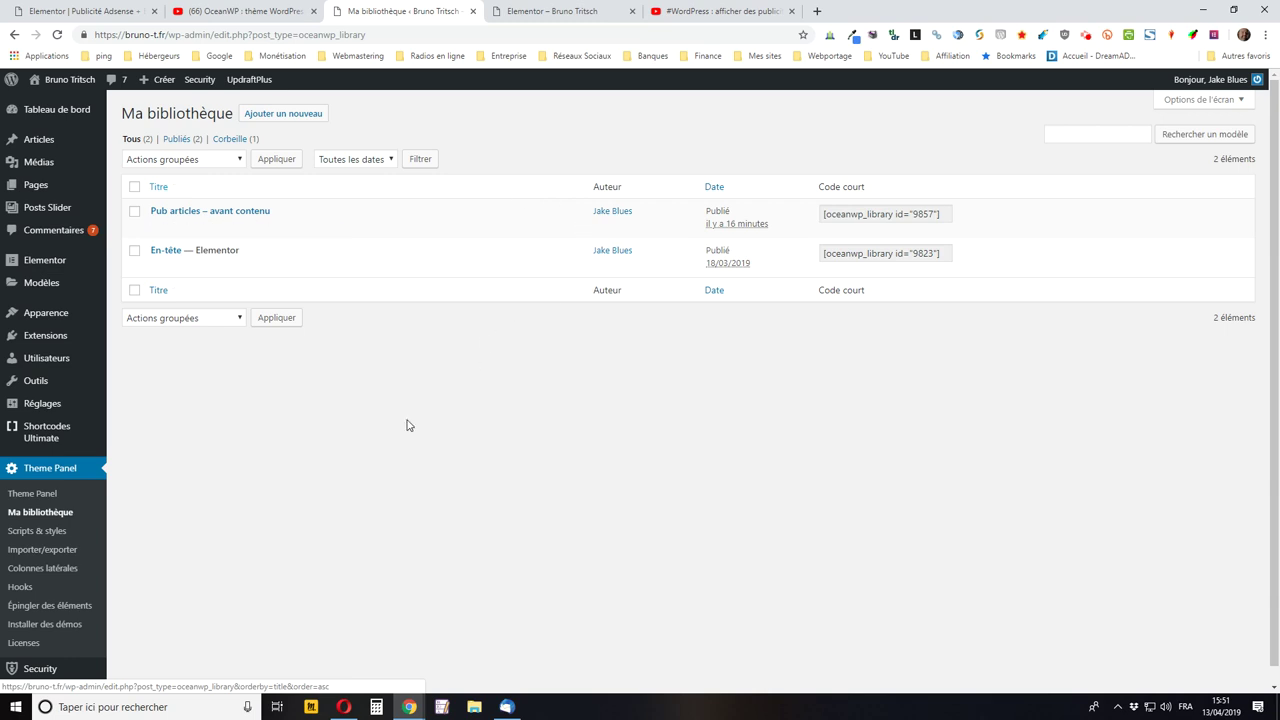
pyautogui.click(30, 593)
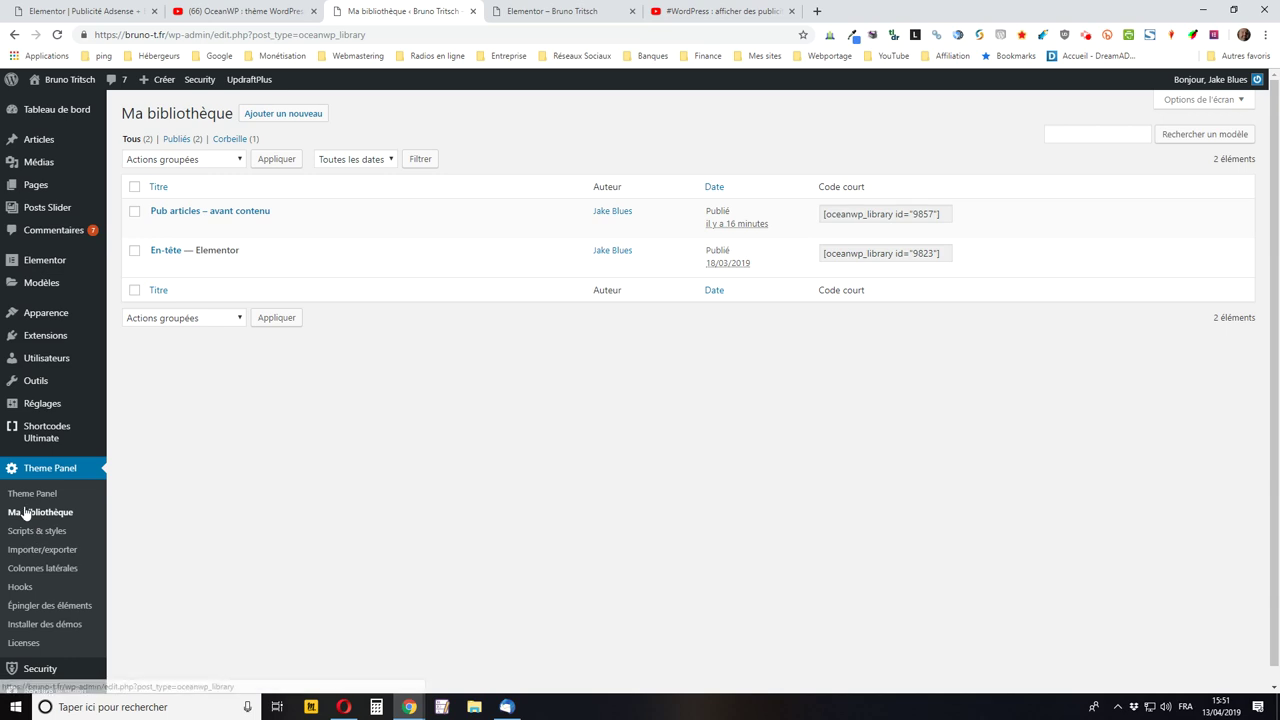
# Add a new library template with the Elementor canevas model and title it "Publicité articles - Après contenu".
pyautogui.click(286, 114)
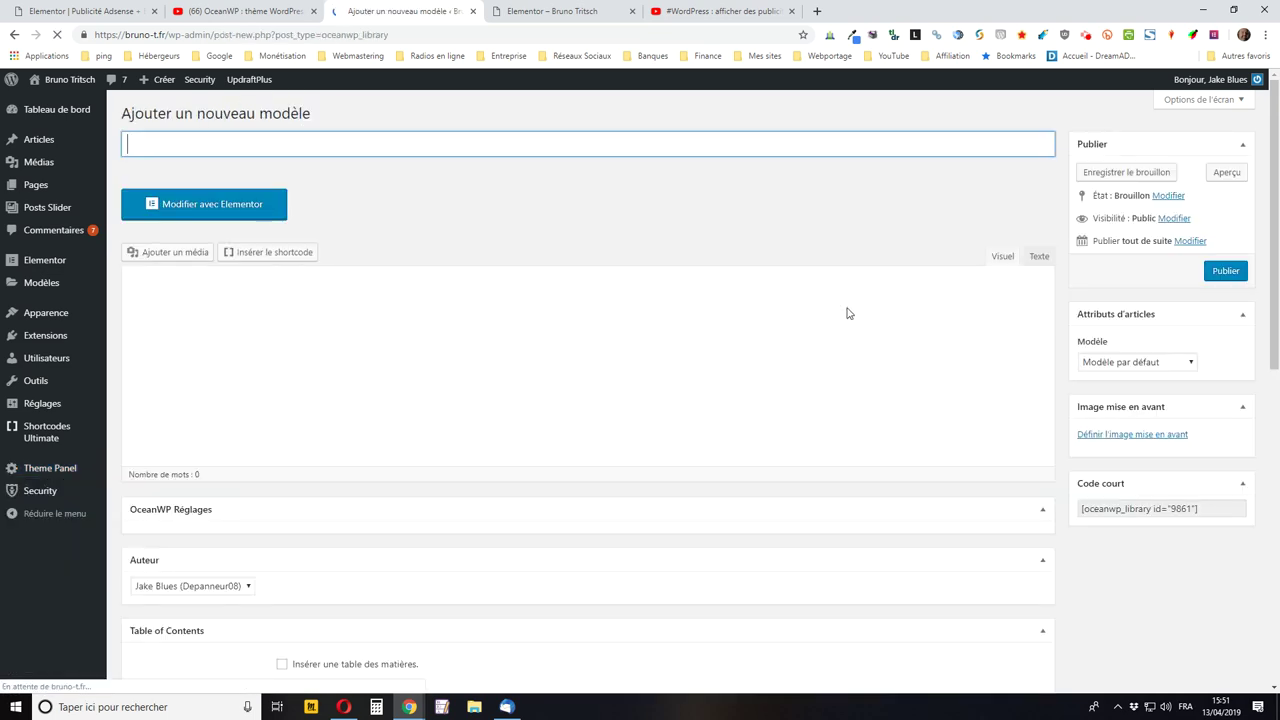
pyautogui.click(1128, 366)
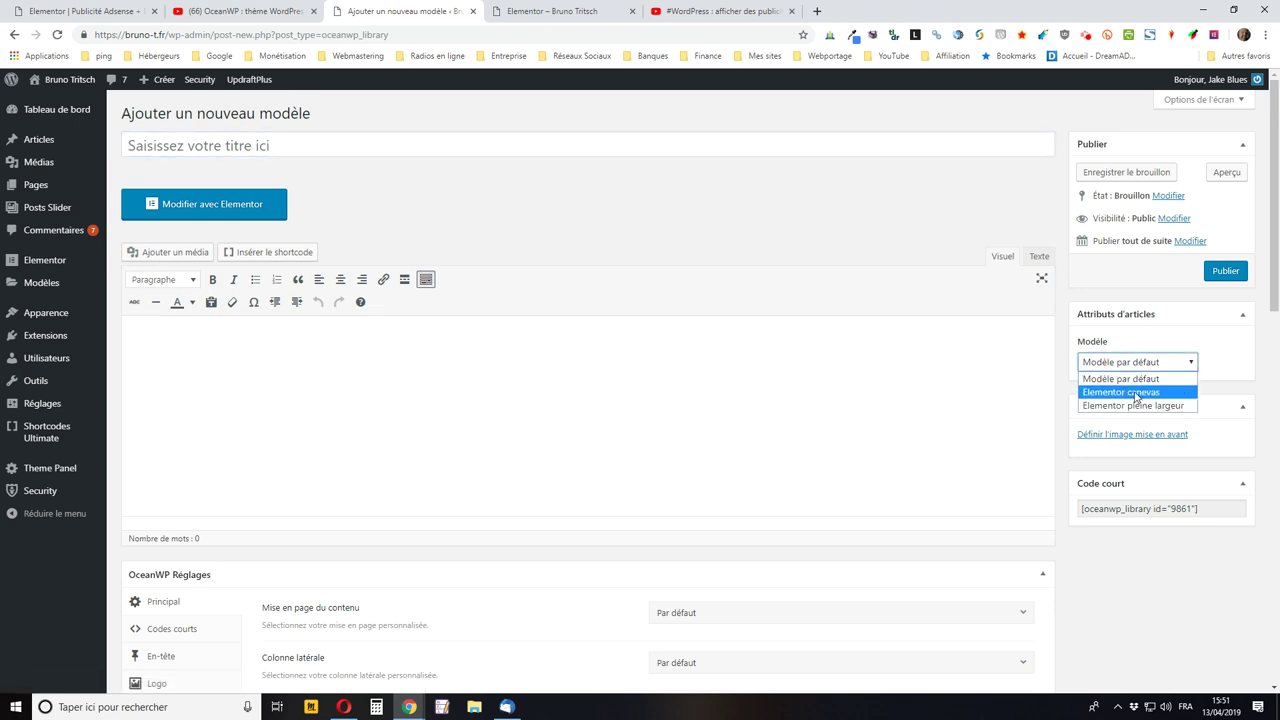
pyautogui.click(1118, 392)
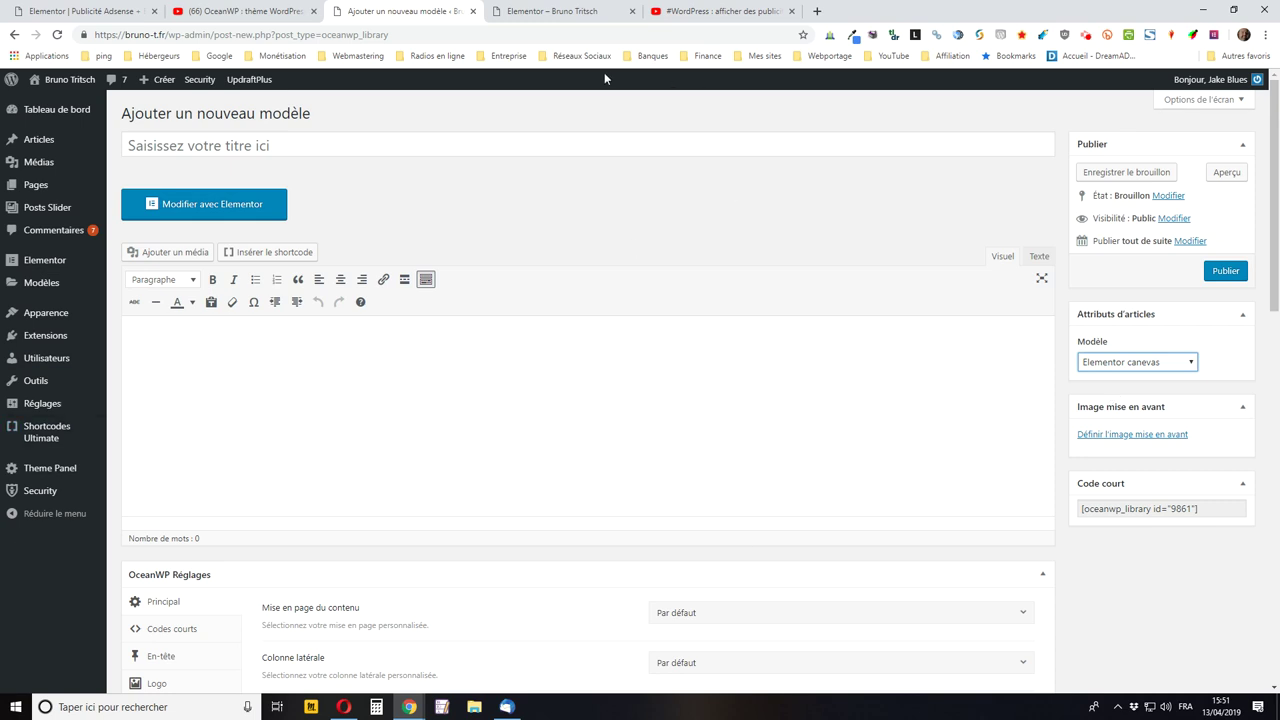
pyautogui.click(381, 145)
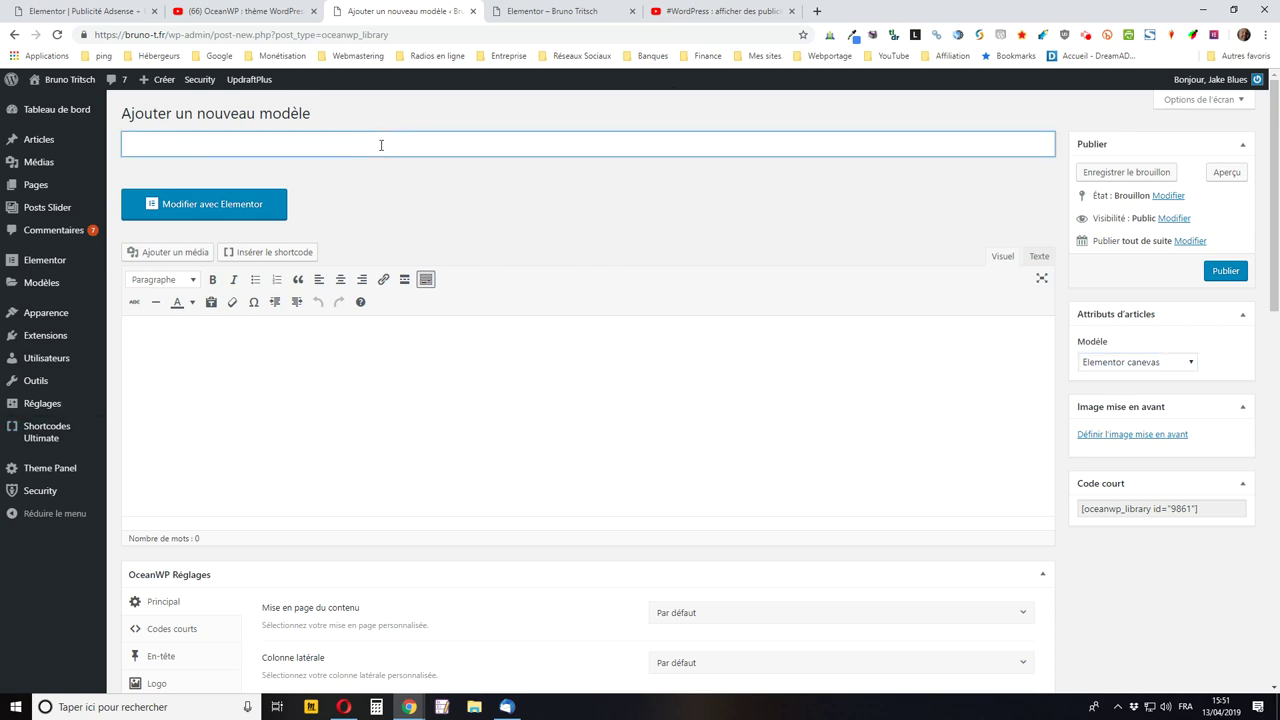
pyautogui.write('Publicité articles - Après contenu')
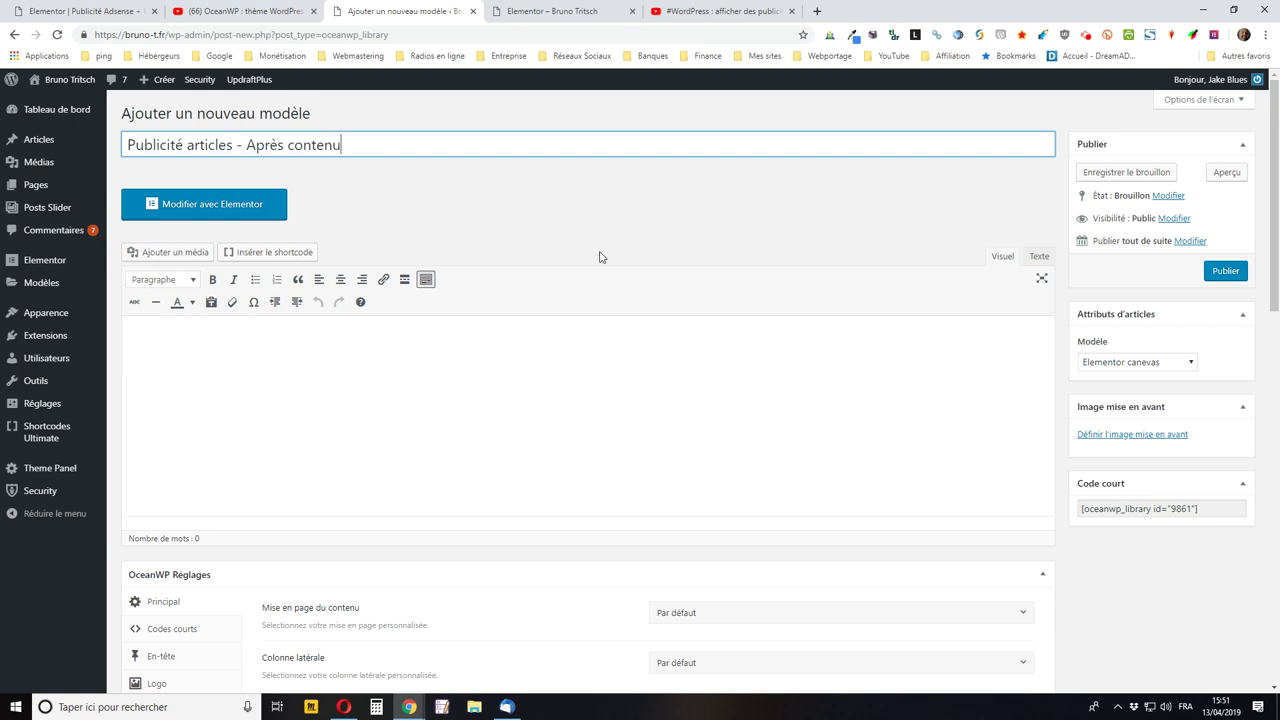
# Open the article on 20 reasons to choose Infomaniak hosting on the live site and examine the area between its content and share buttons.
pyautogui.click(572, 14)
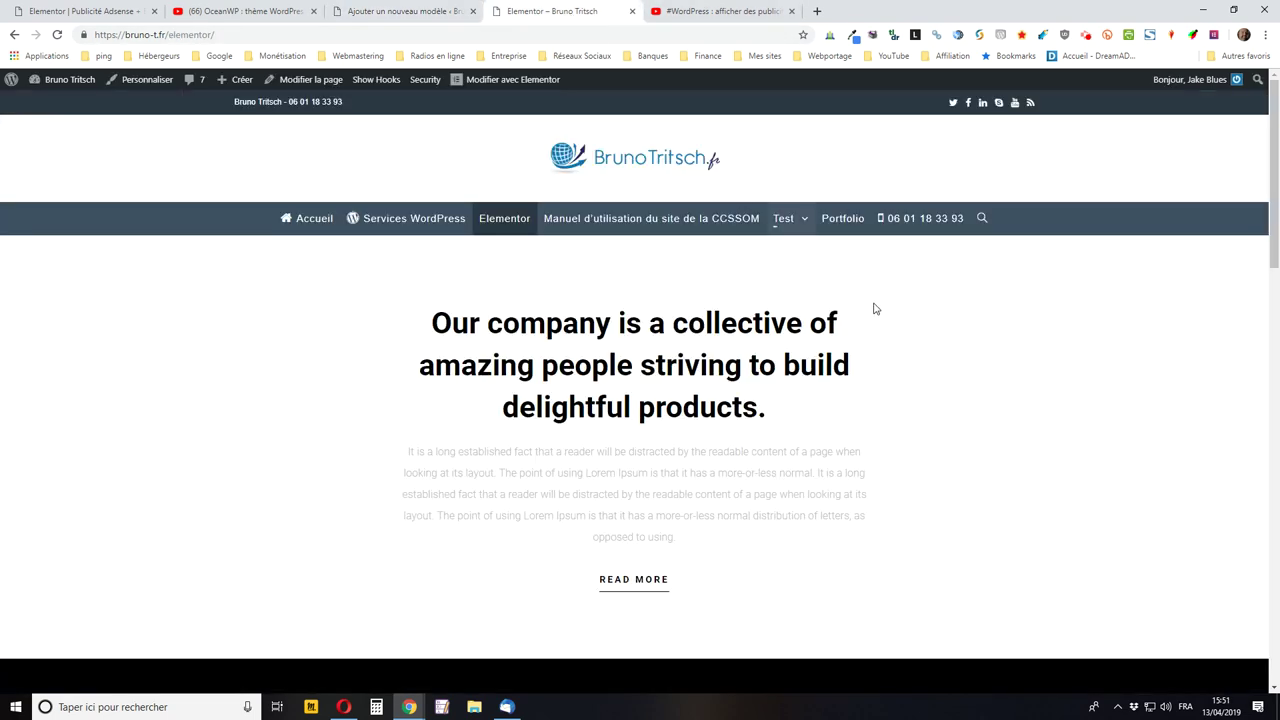
pyautogui.click(566, 172)
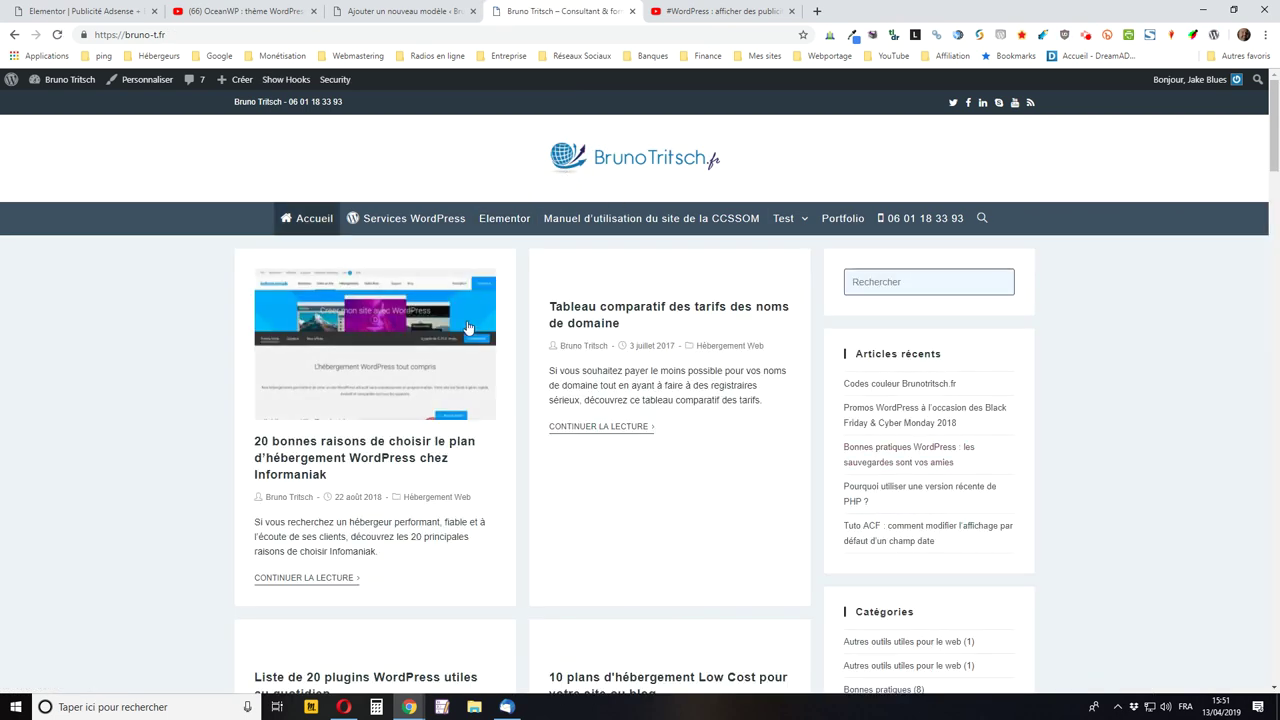
pyautogui.click(287, 451)
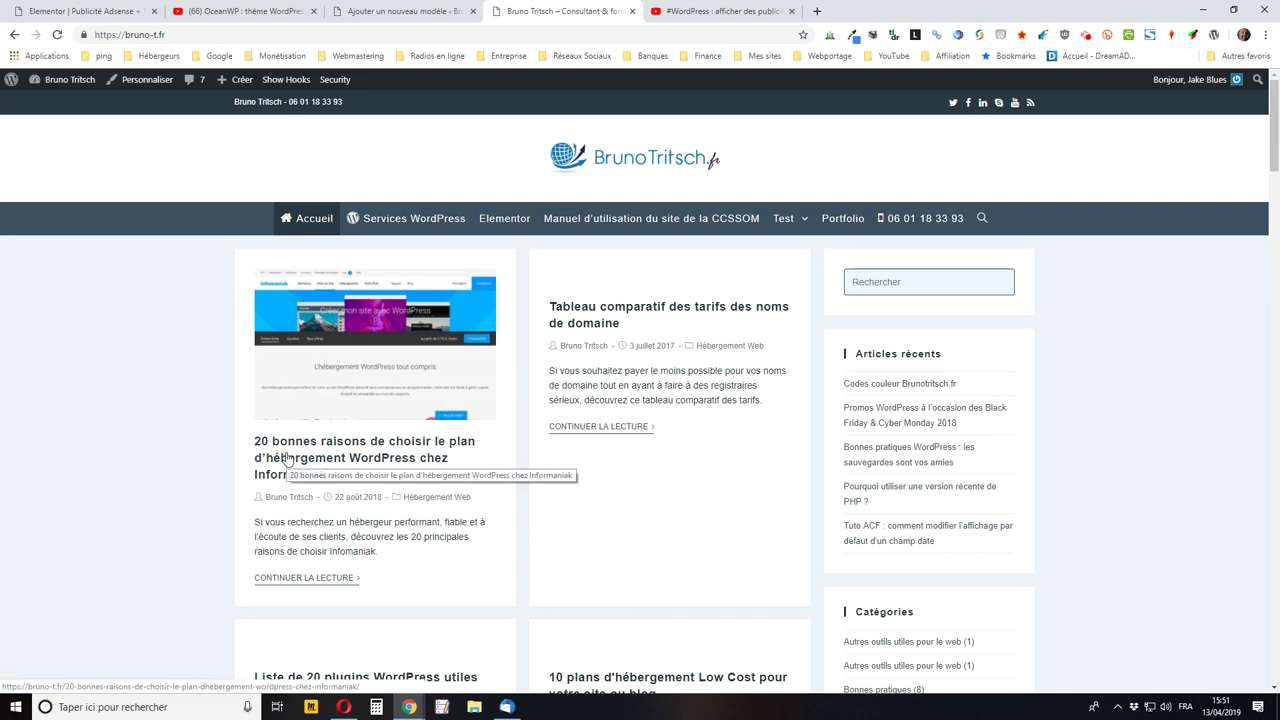
pyautogui.click(290, 458)
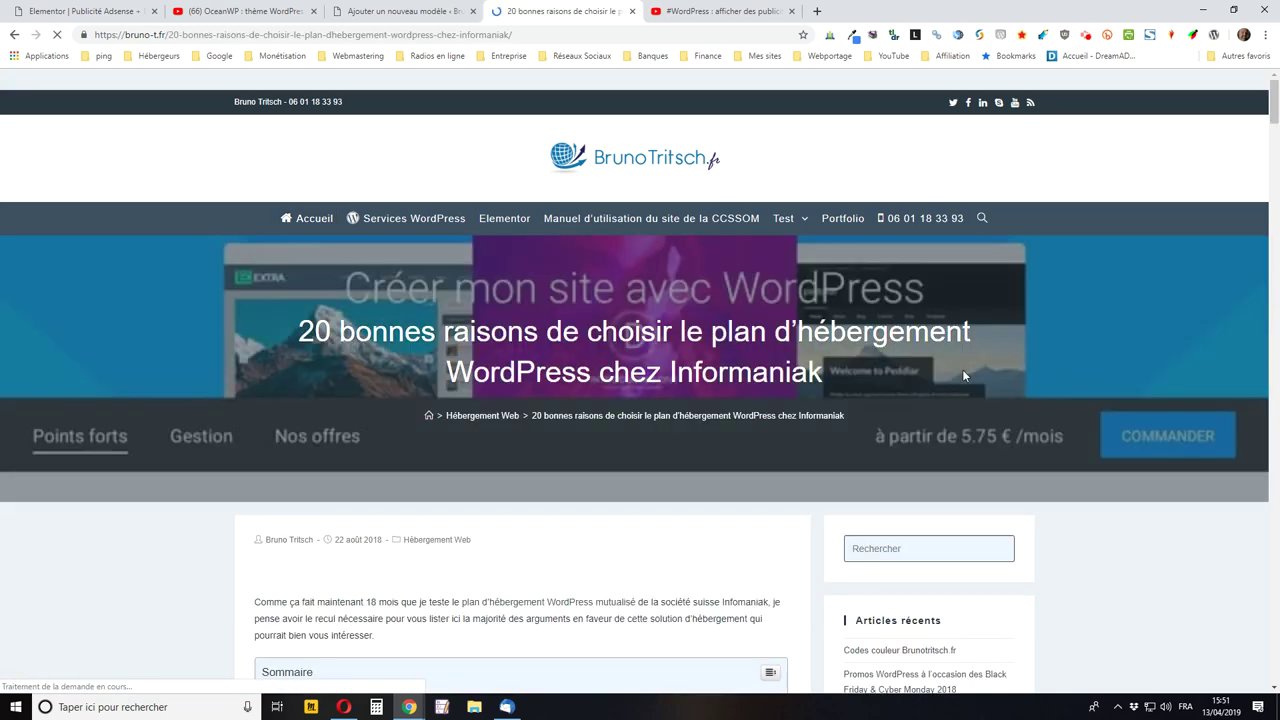
pyautogui.scroll(-2, 505, 423)
pyautogui.scroll(-15, 505, 423)
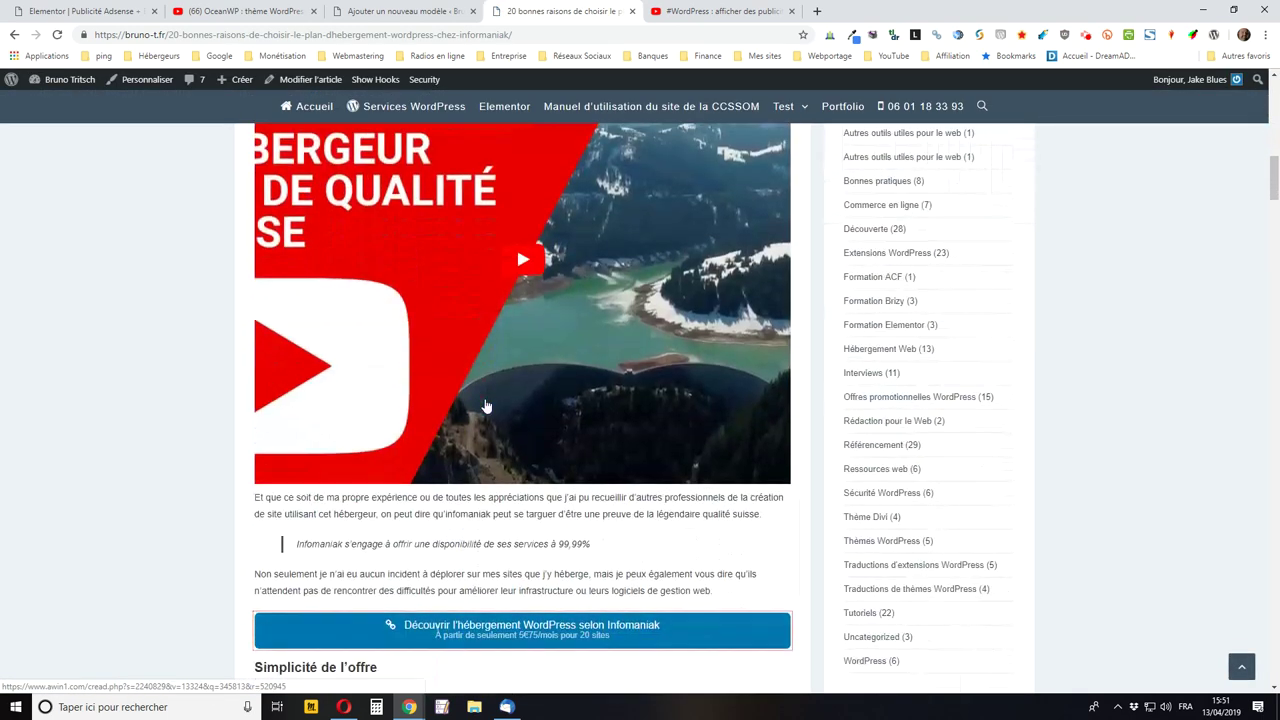
pyautogui.scroll(-20, 465, 416)
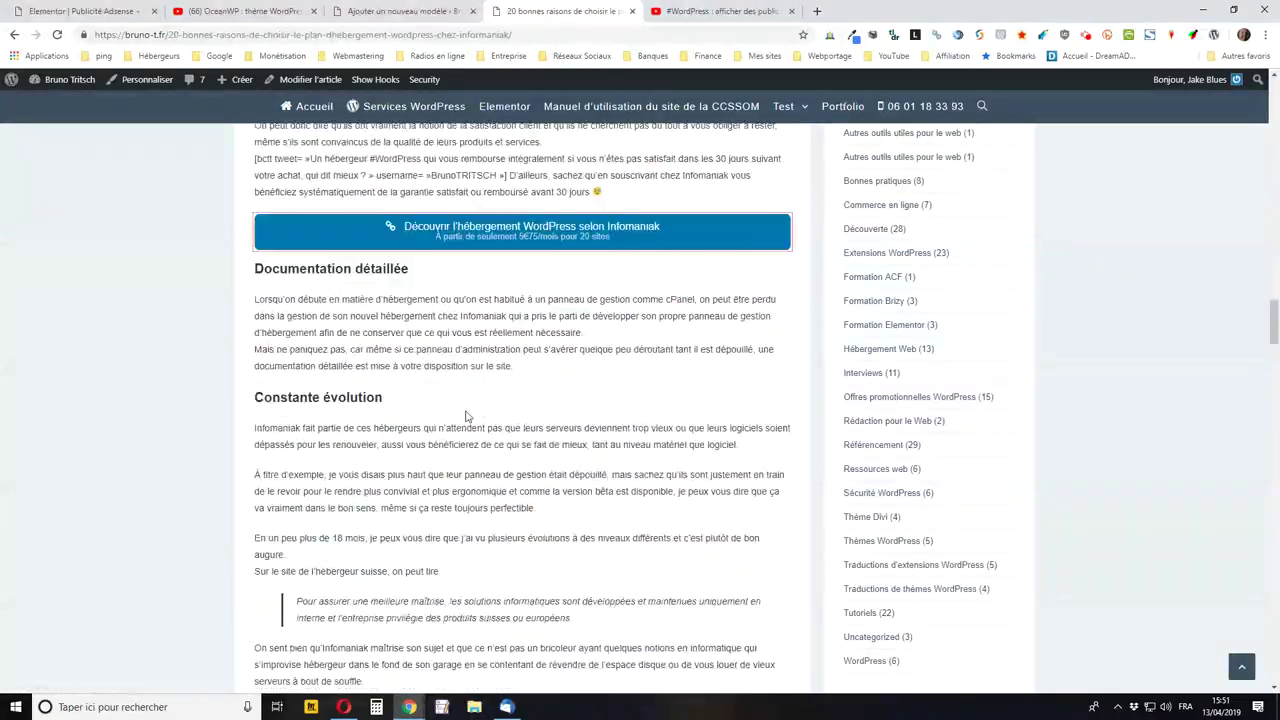
pyautogui.scroll(-20, 456, 416)
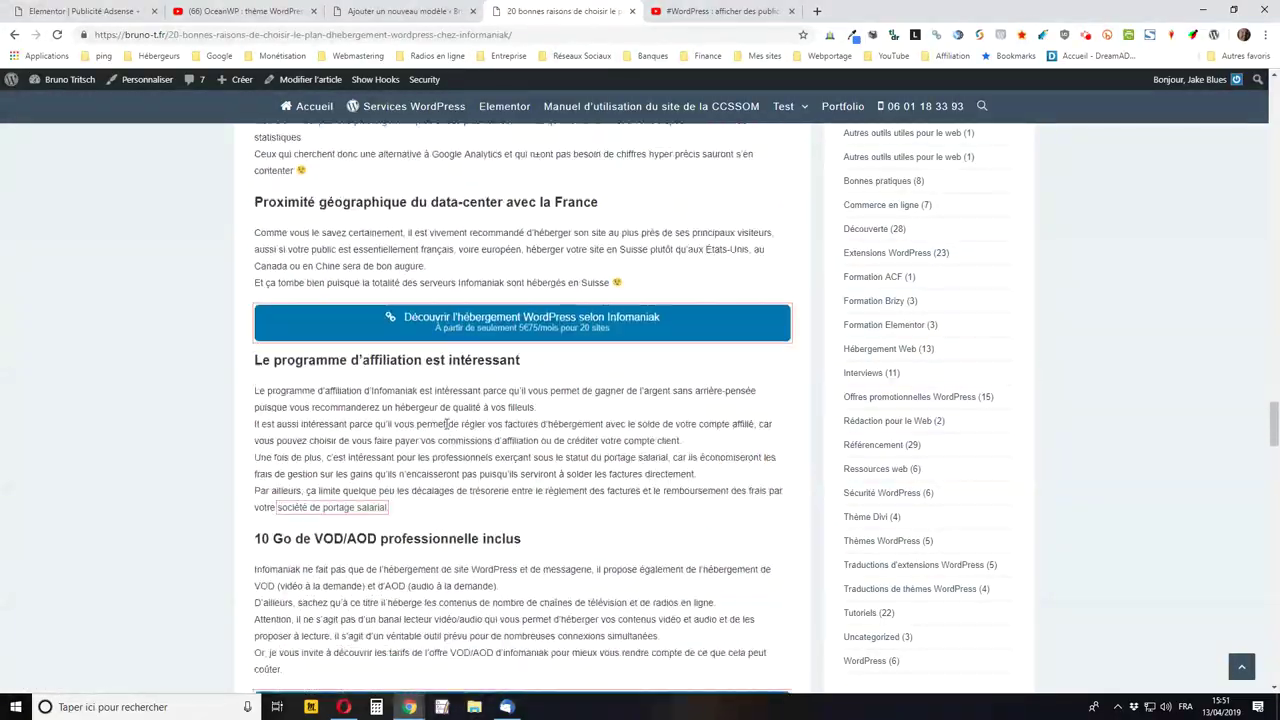
pyautogui.scroll(-15, 441, 434)
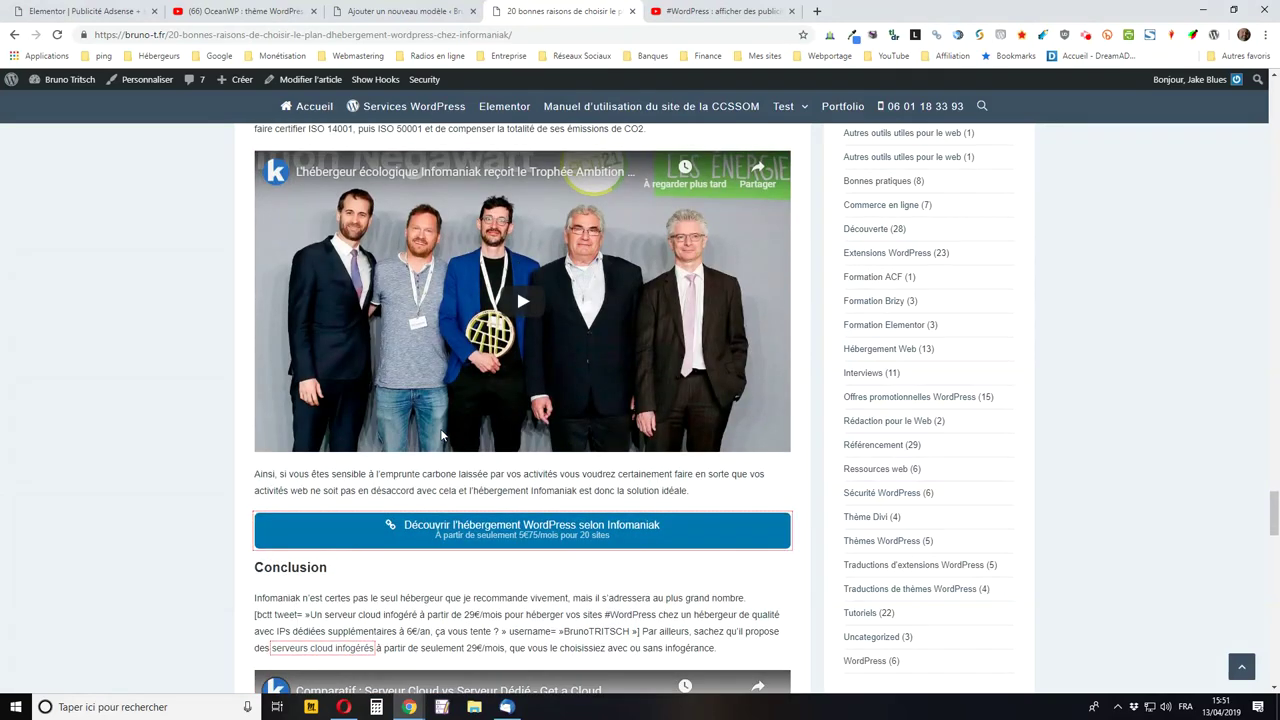
pyautogui.scroll(-5, 441, 436)
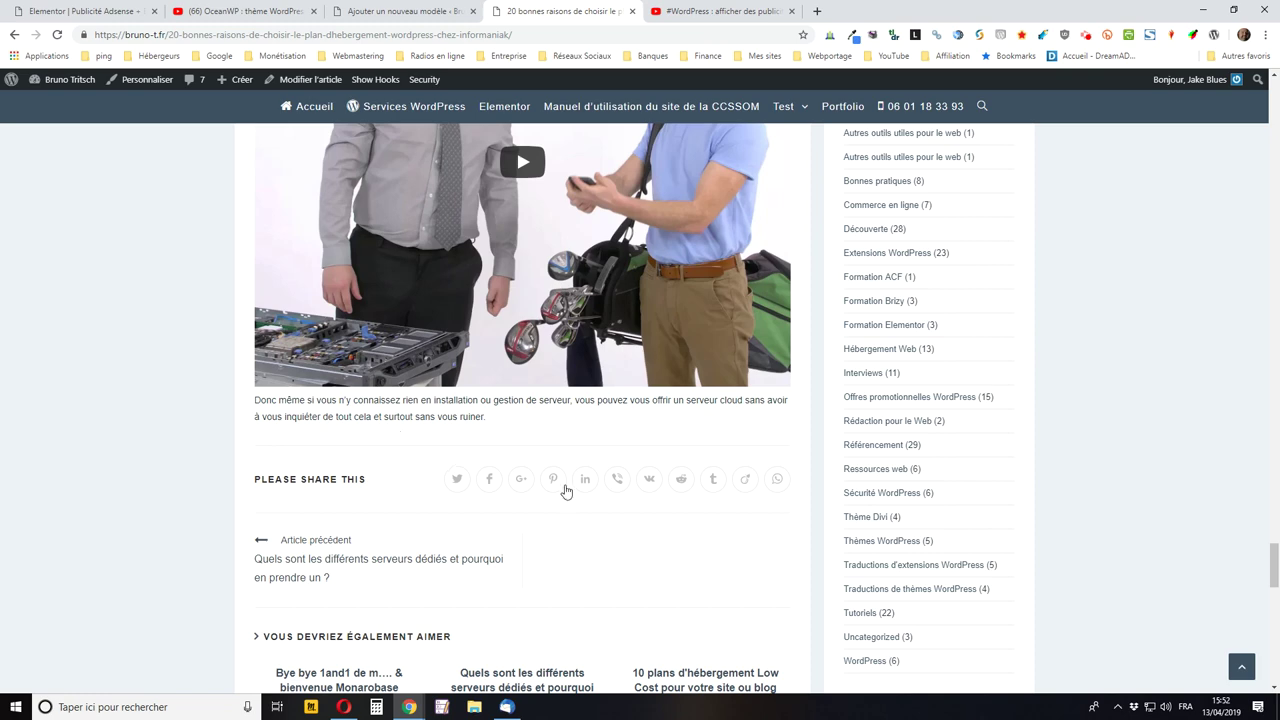
# Copy the full O2switch advertiser HTML code from the text editor widget of the Publicité Adsense + Elementor page.
pyautogui.click(390, 9)
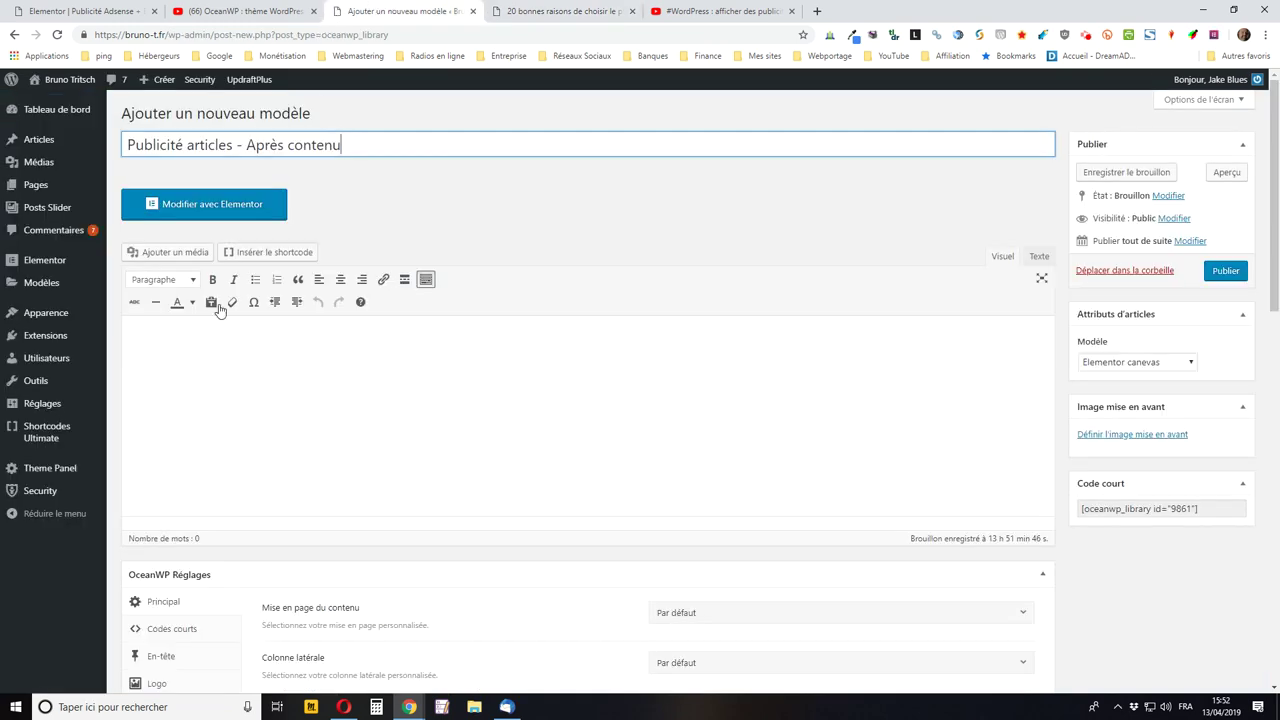
pyautogui.click(118, 17)
pyautogui.moveTo(63, 505); pyautogui.dragTo(20, 290)
pyautogui.rightClick(73, 332)
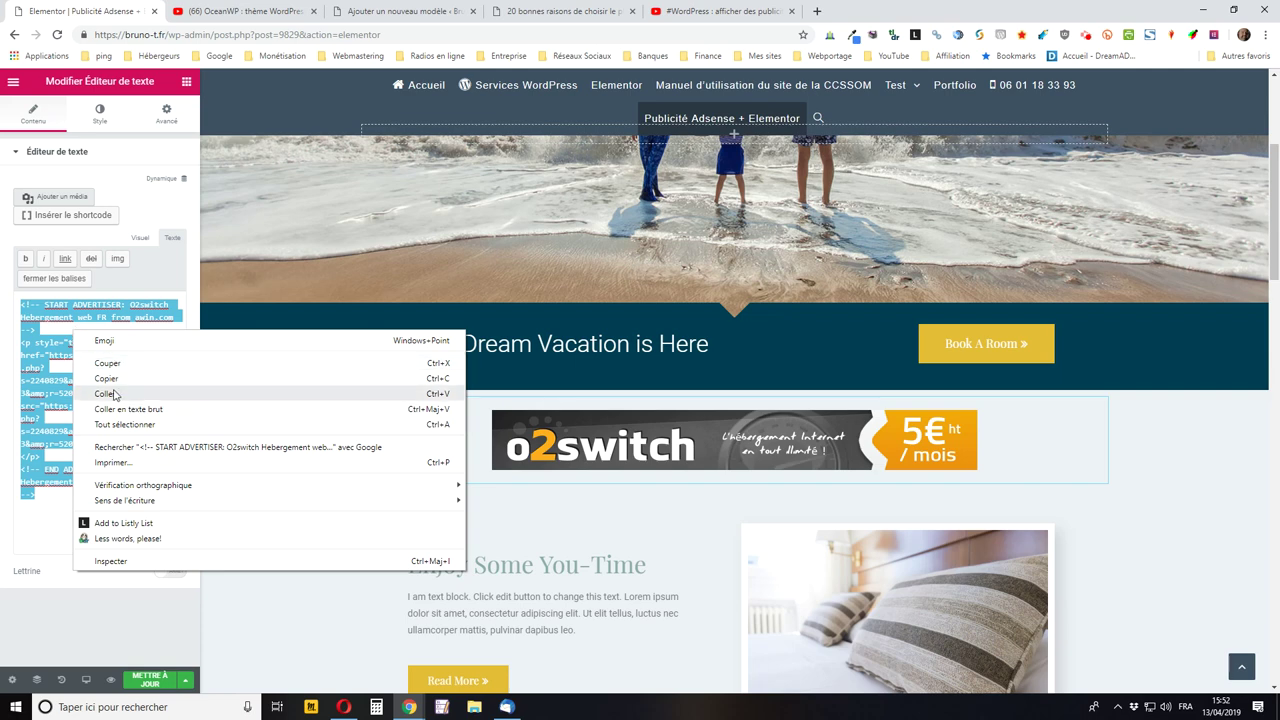
pyautogui.click(107, 380)
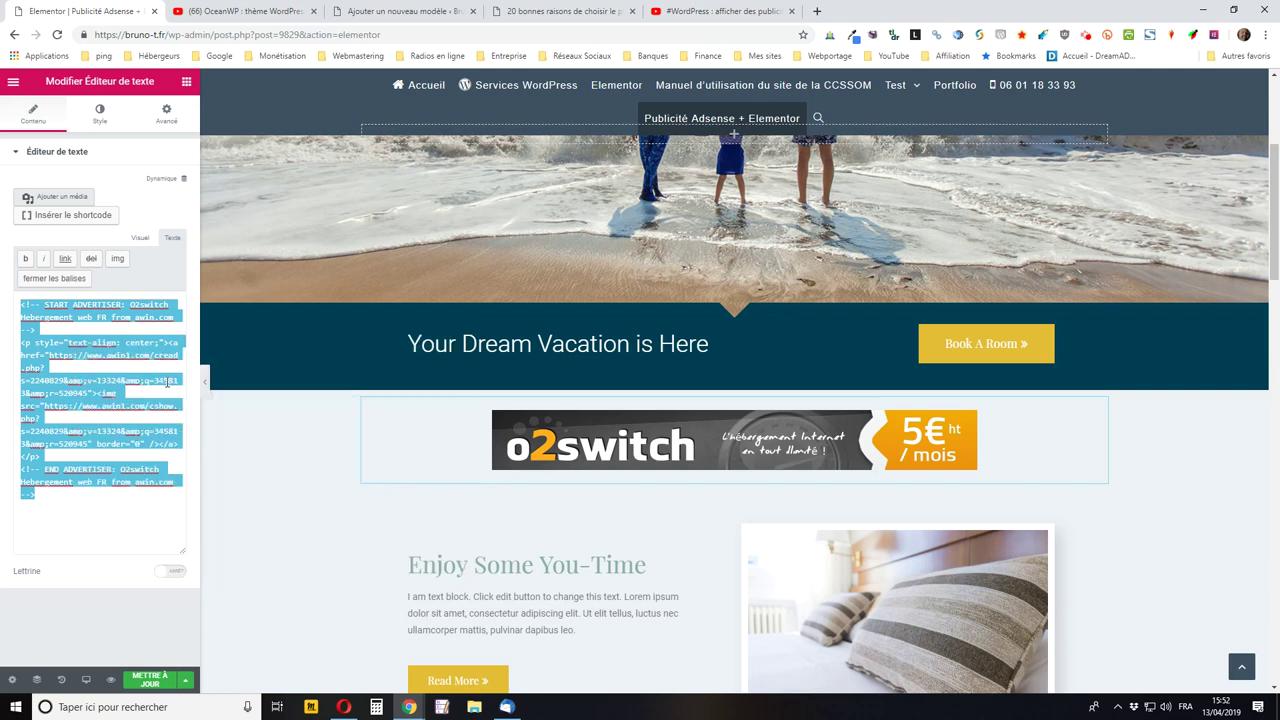
# Paste the O2switch ad code into the new template's content as HTML and display it in the visual editor.
pyautogui.click(398, 8)
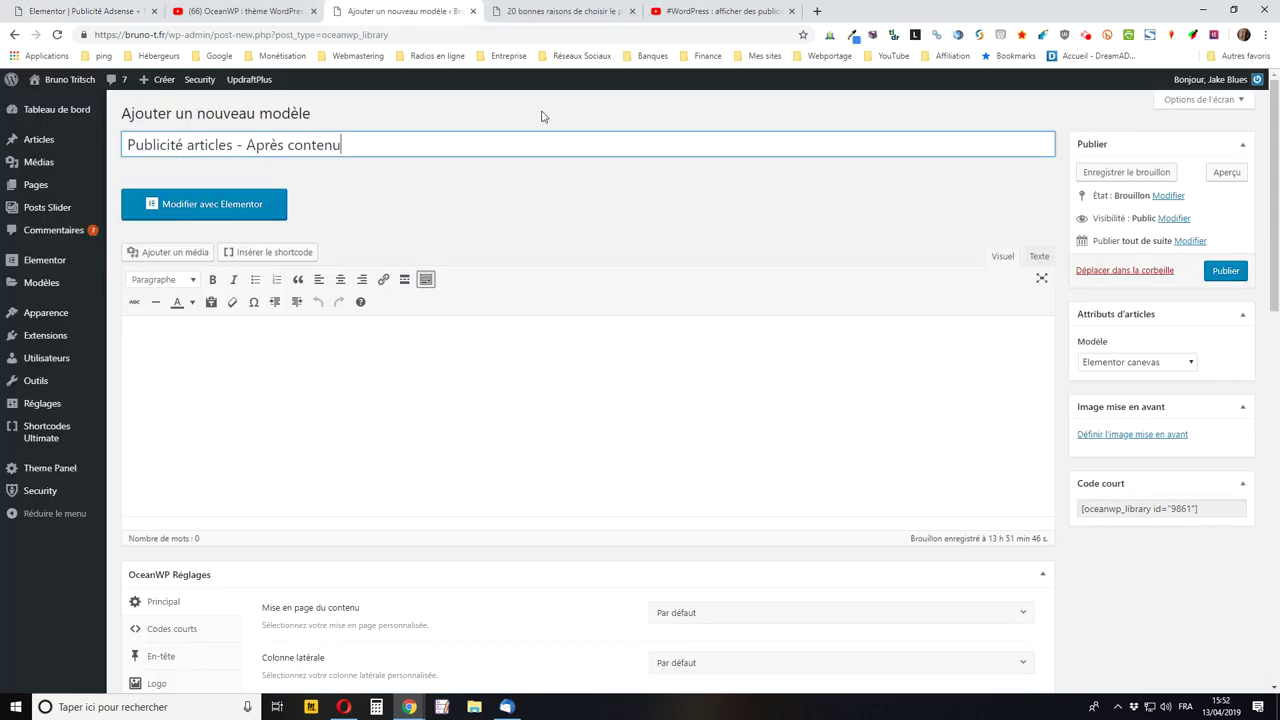
pyautogui.click(1040, 259)
pyautogui.rightClick(367, 347)
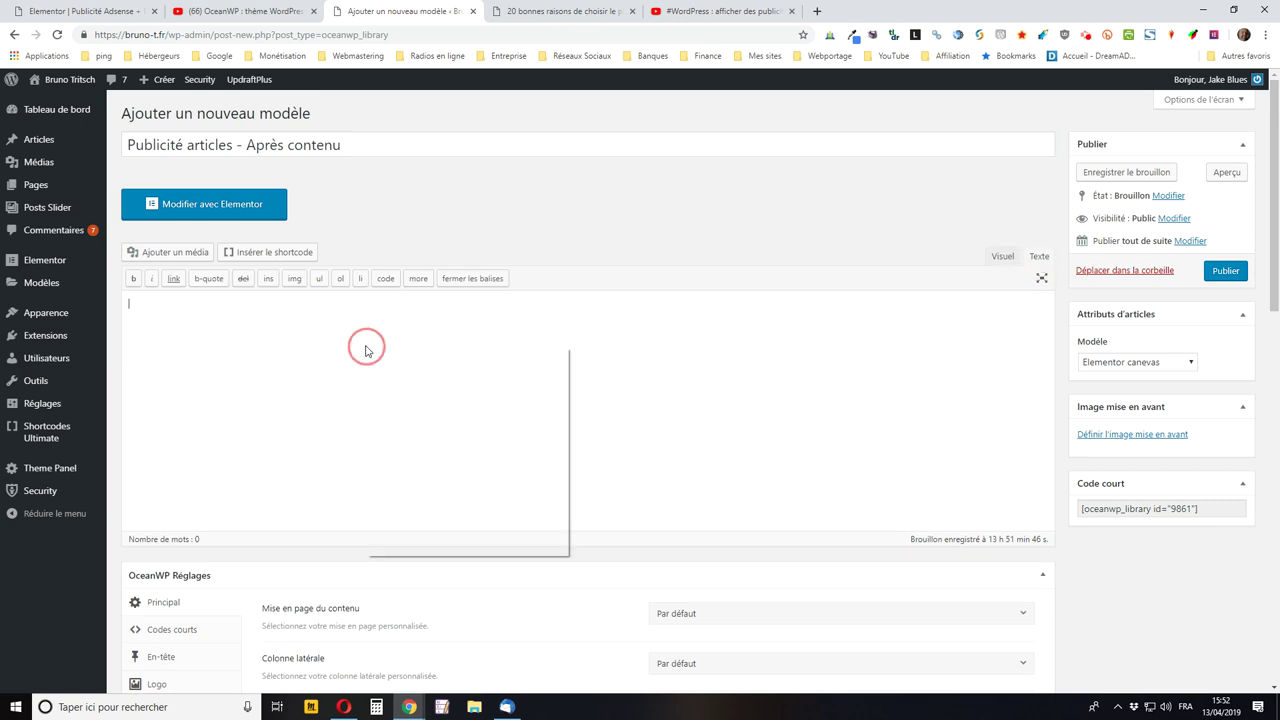
pyautogui.click(399, 451)
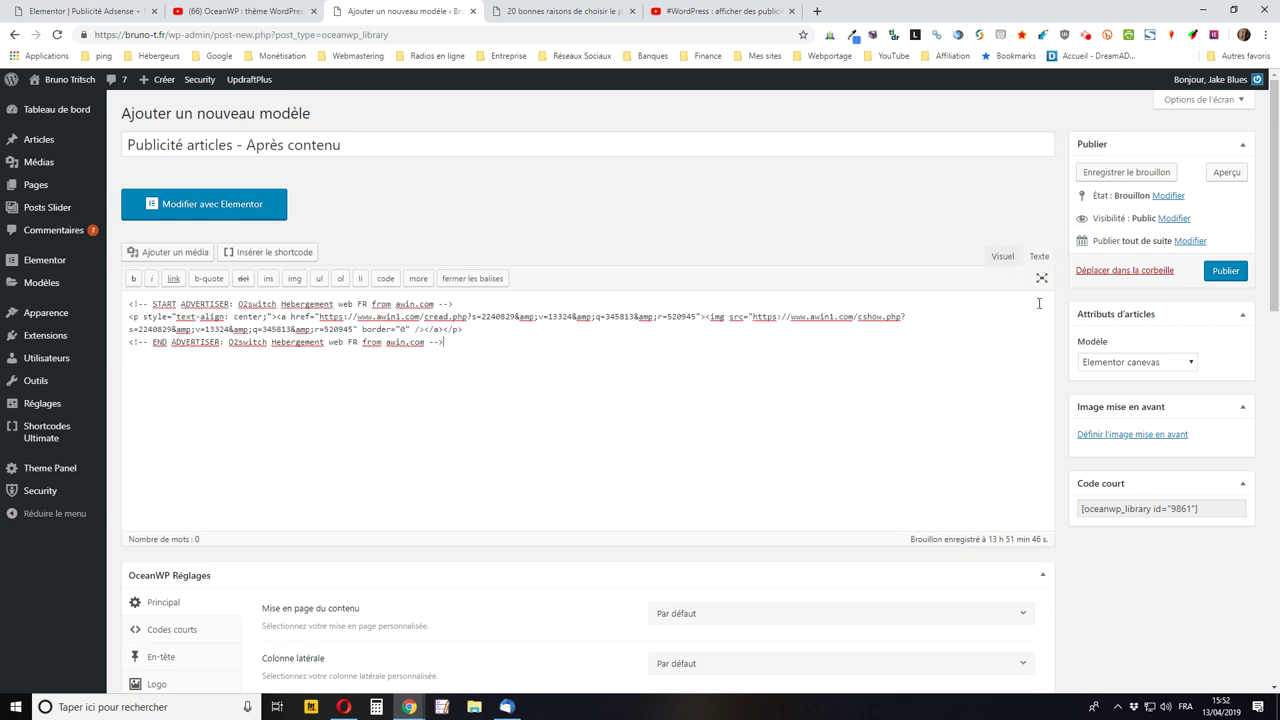
pyautogui.click(1001, 258)
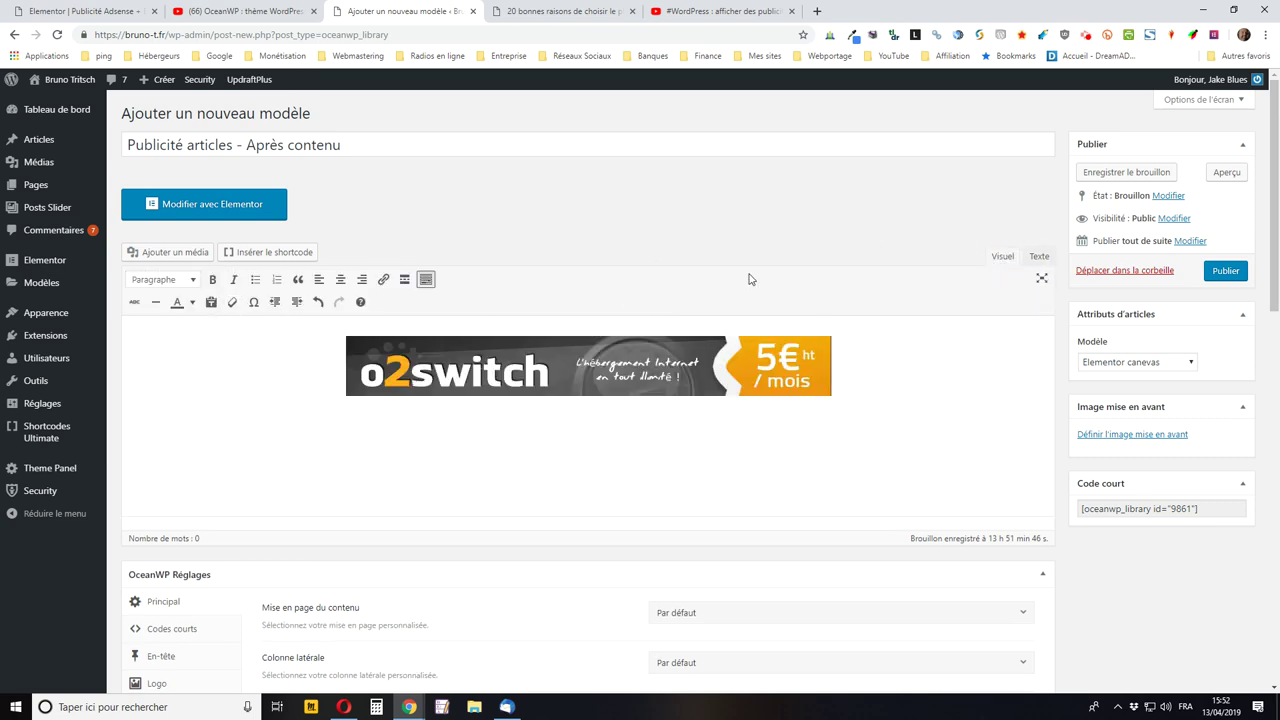
# Try left-aligning the O2switch banner in the template content and restore its centred alignment.
pyautogui.click(85, 11)
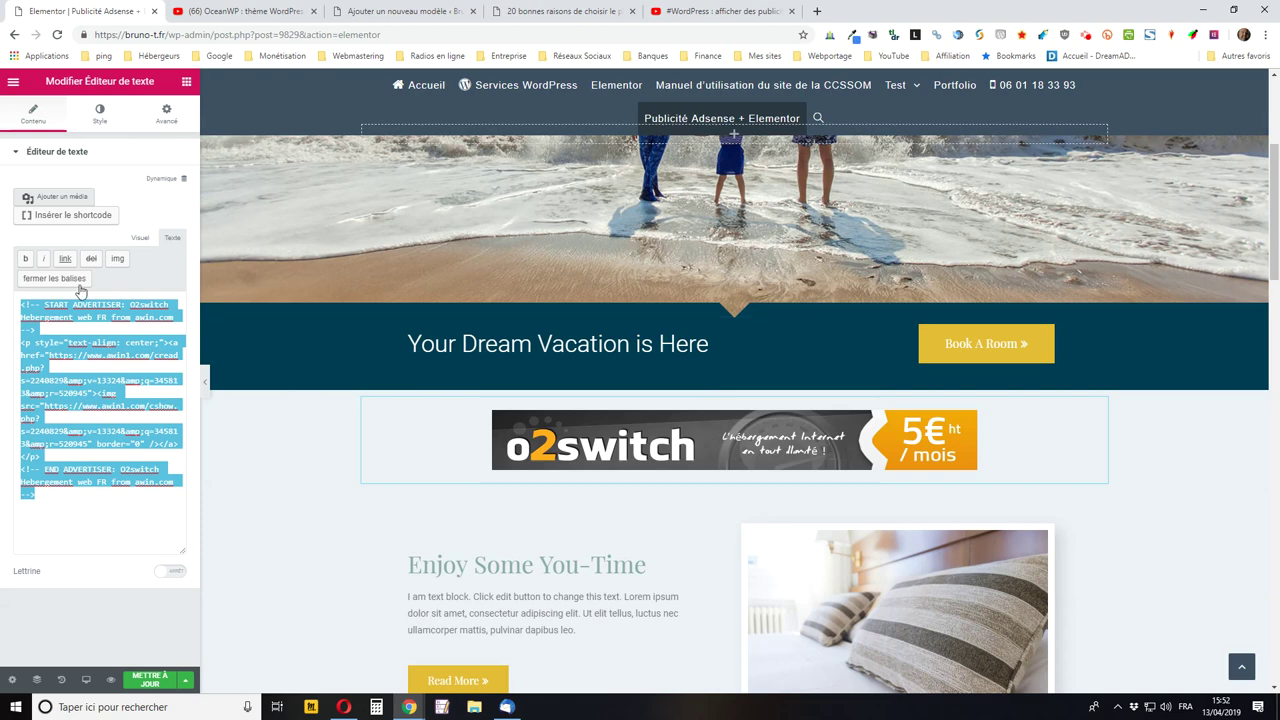
pyautogui.click(415, 11)
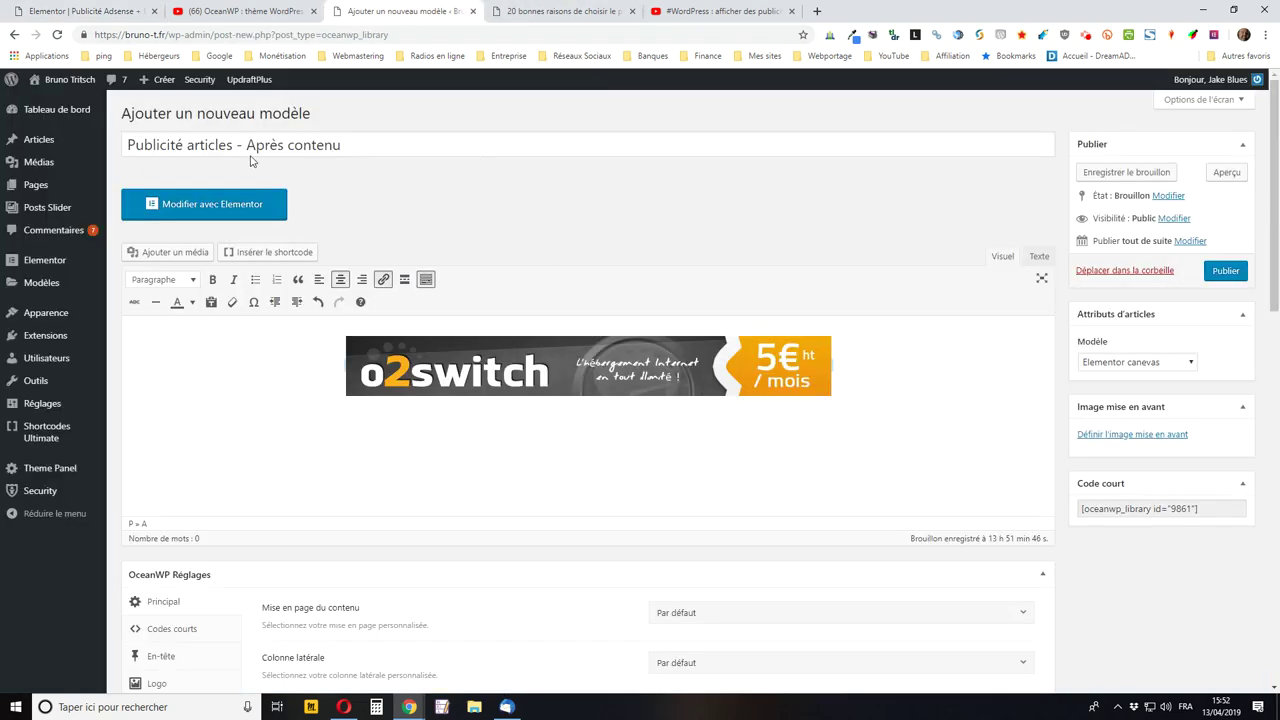
pyautogui.click(319, 280)
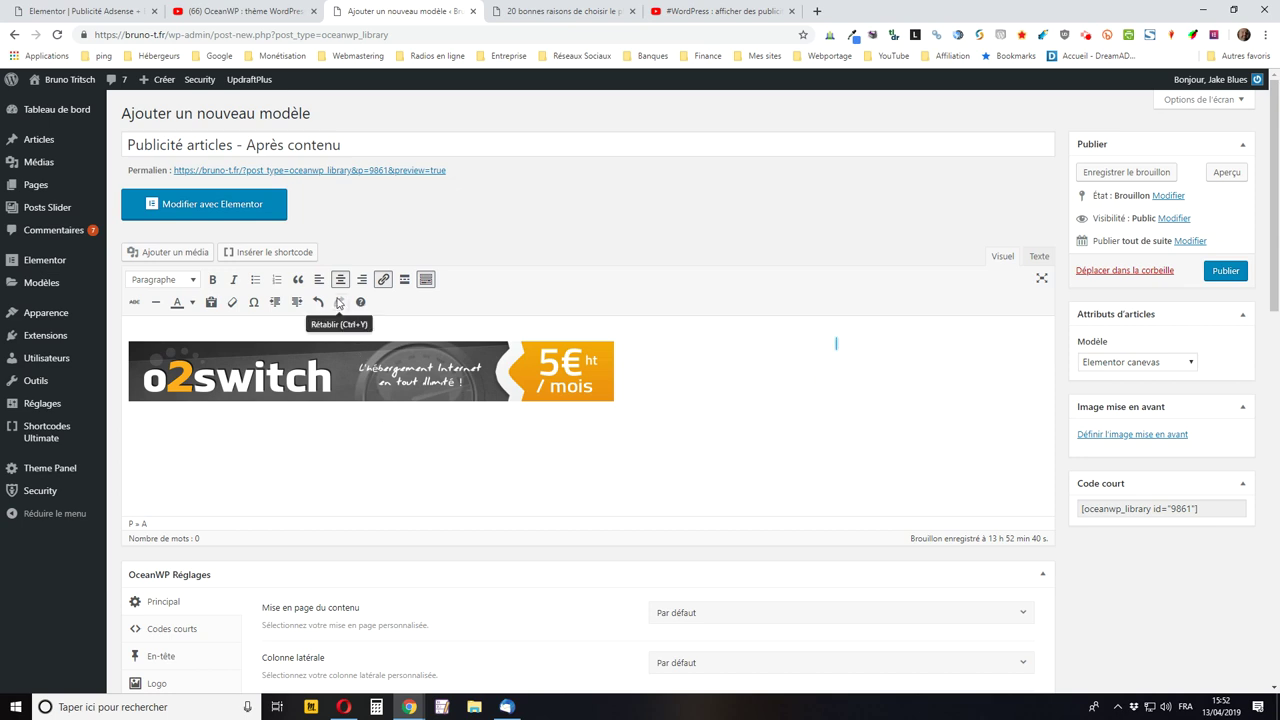
pyautogui.click(340, 280)
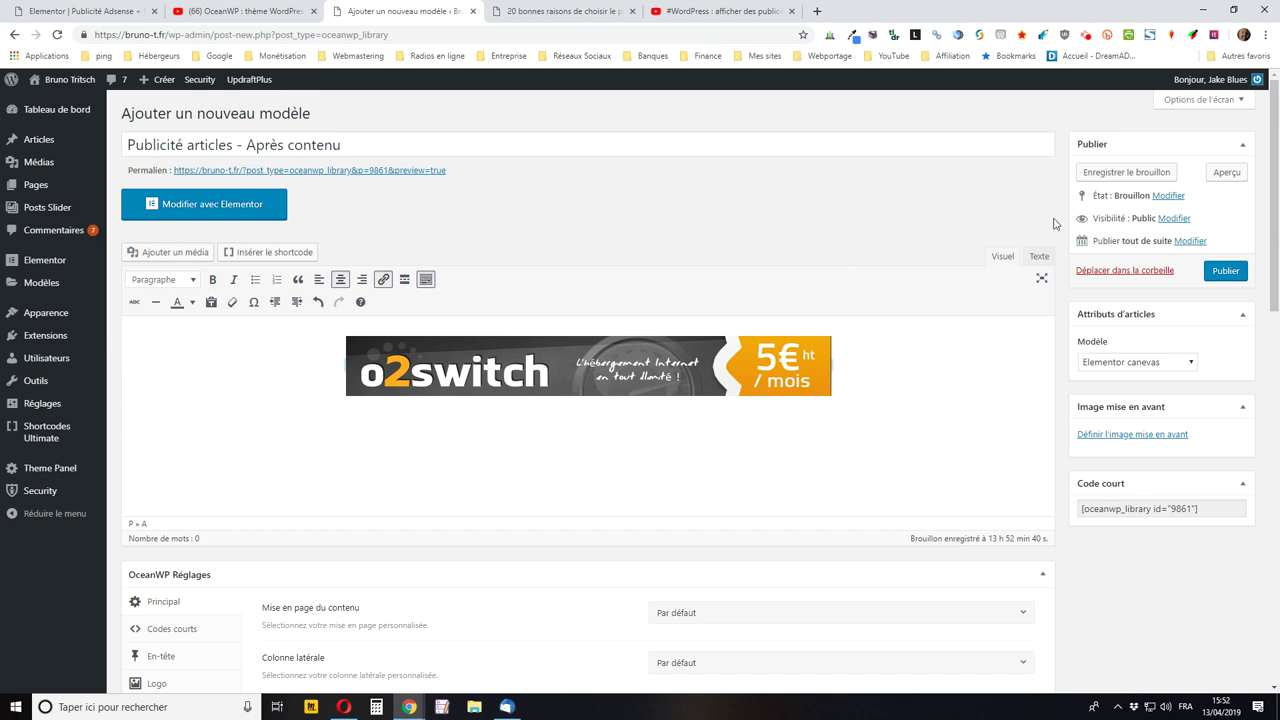
# Save the template as a draft and open the Hooks section of its OceanWP settings.
pyautogui.click(1118, 174)
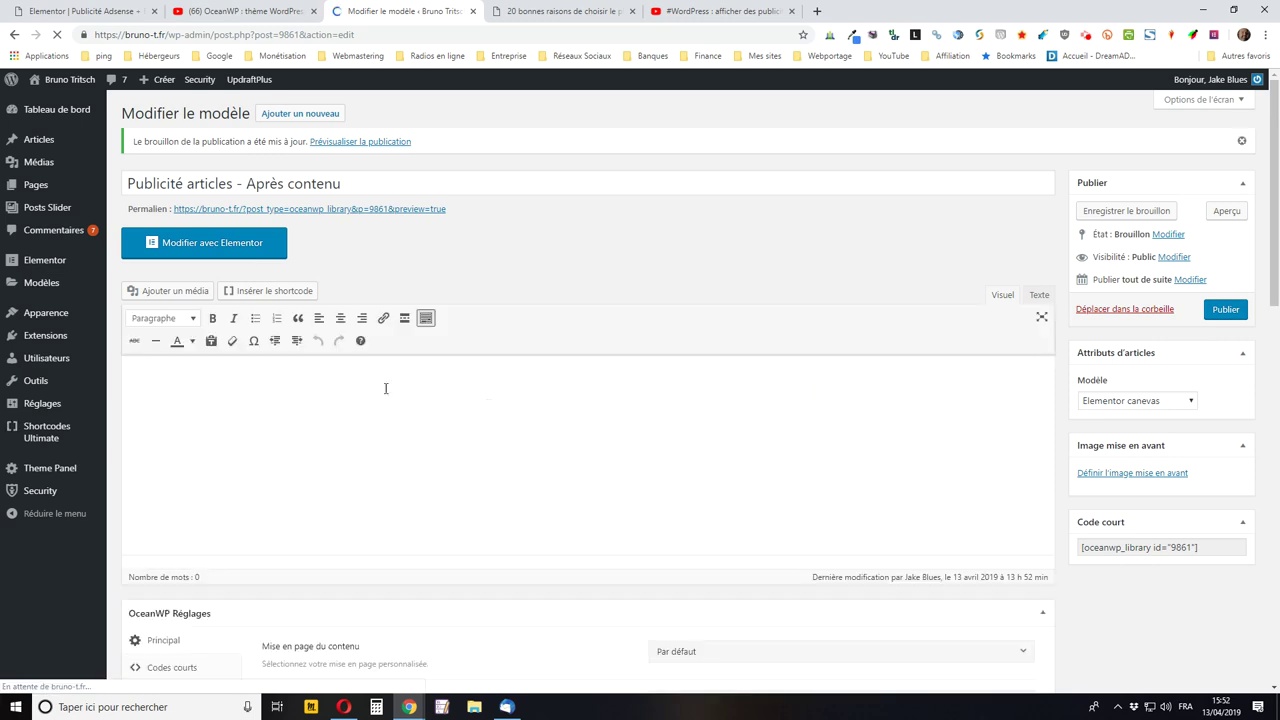
pyautogui.scroll(-5, 335, 352)
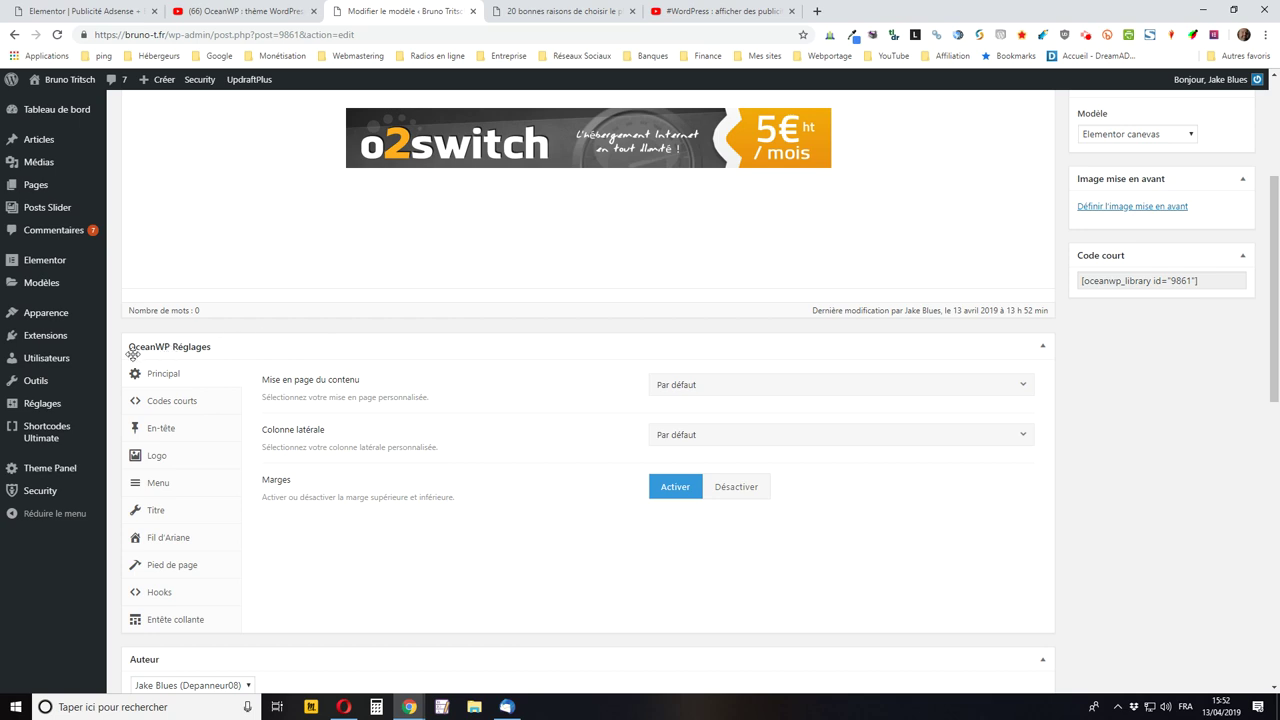
pyautogui.click(157, 595)
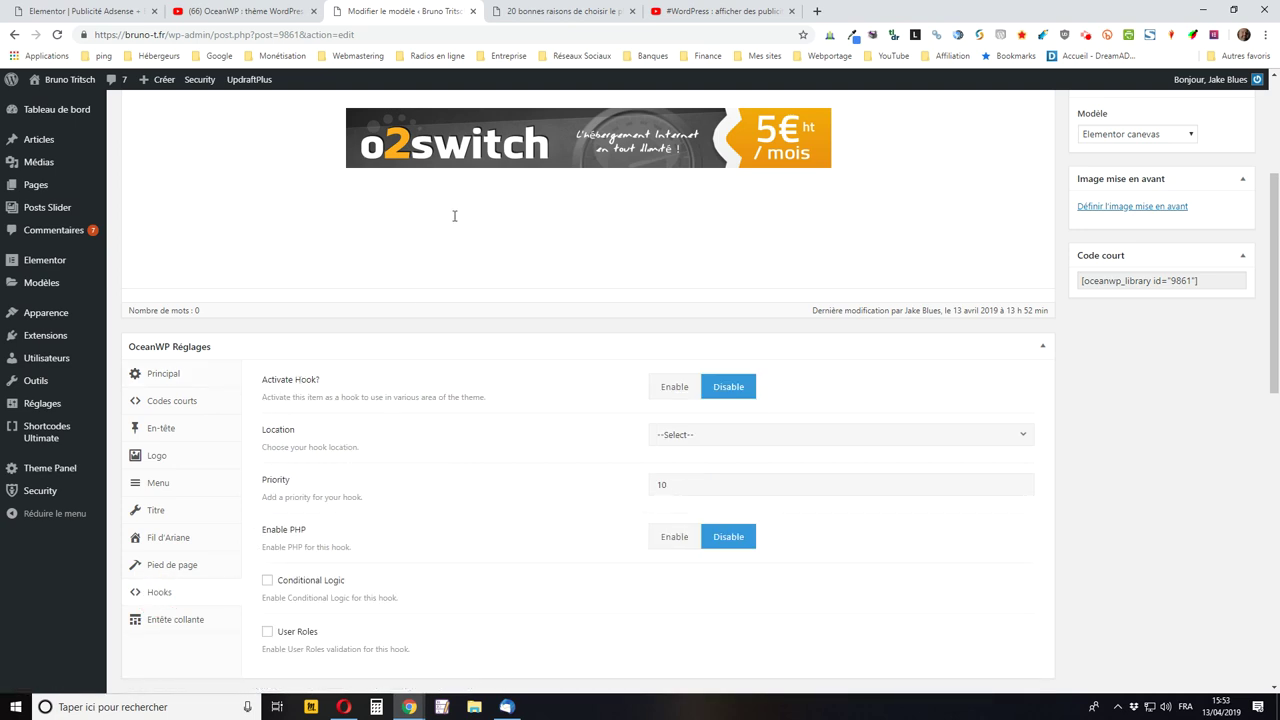
# Activate the hook for the O2switch banner template in its OceanWP settings.
pyautogui.scroll(2, 371, 277)
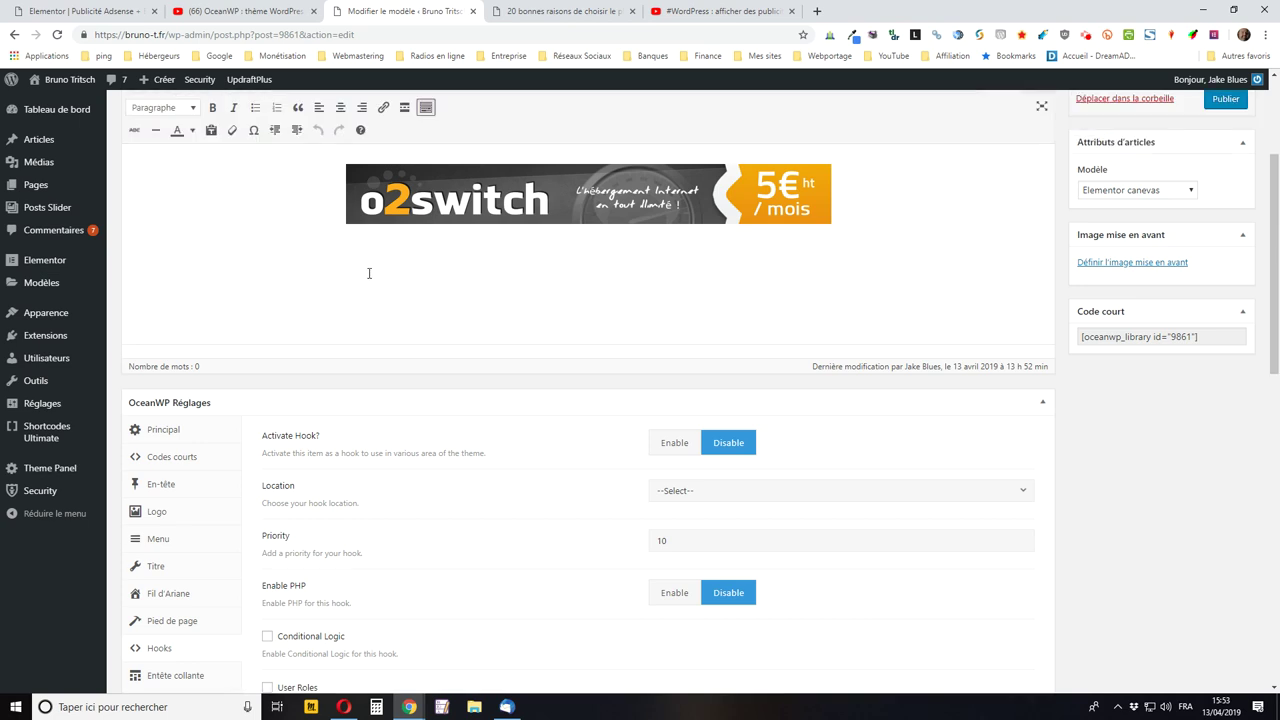
pyautogui.scroll(-2, 600, 355)
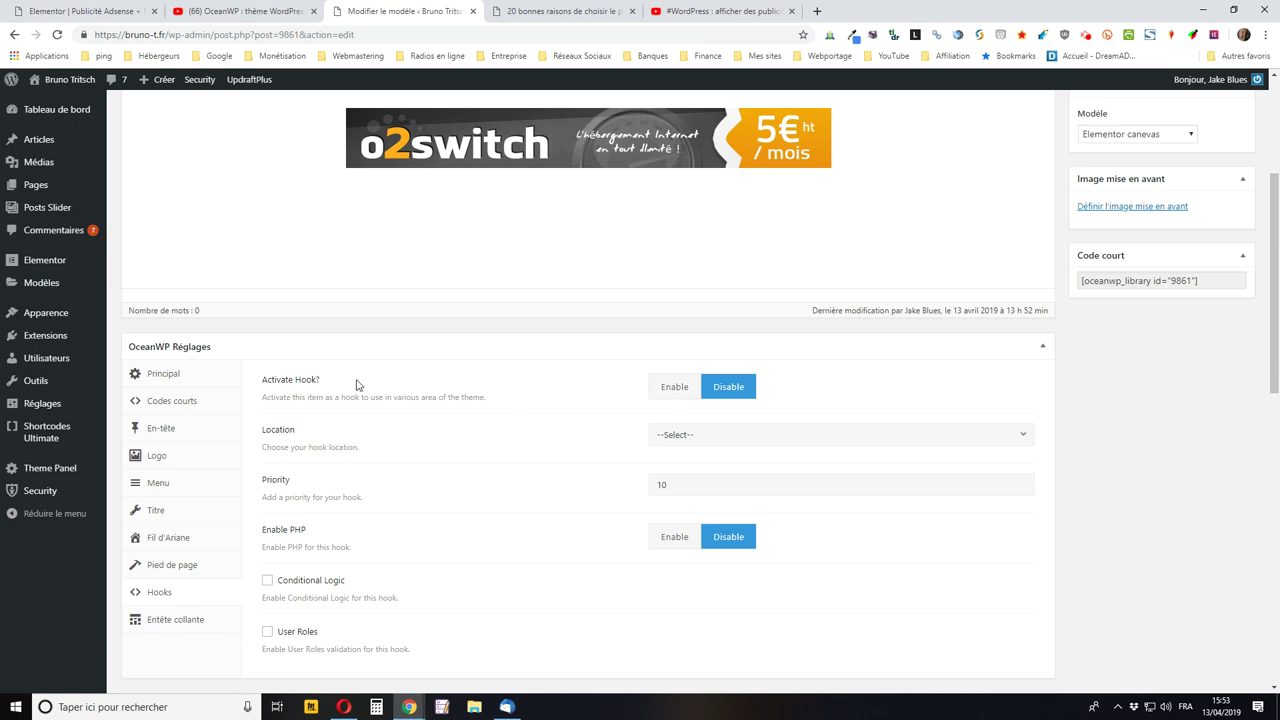
pyautogui.click(674, 393)
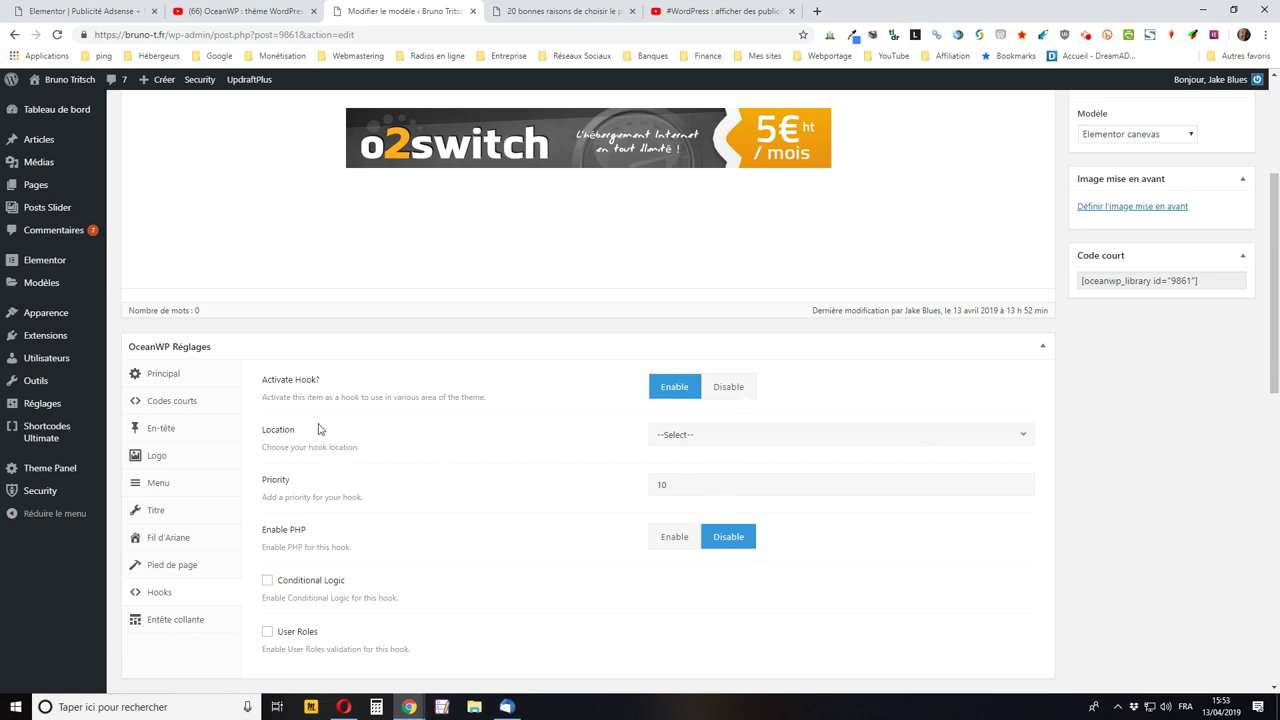
# Look through the available hook locations, from the top bar to the footer, without choosing one.
pyautogui.click(700, 438)
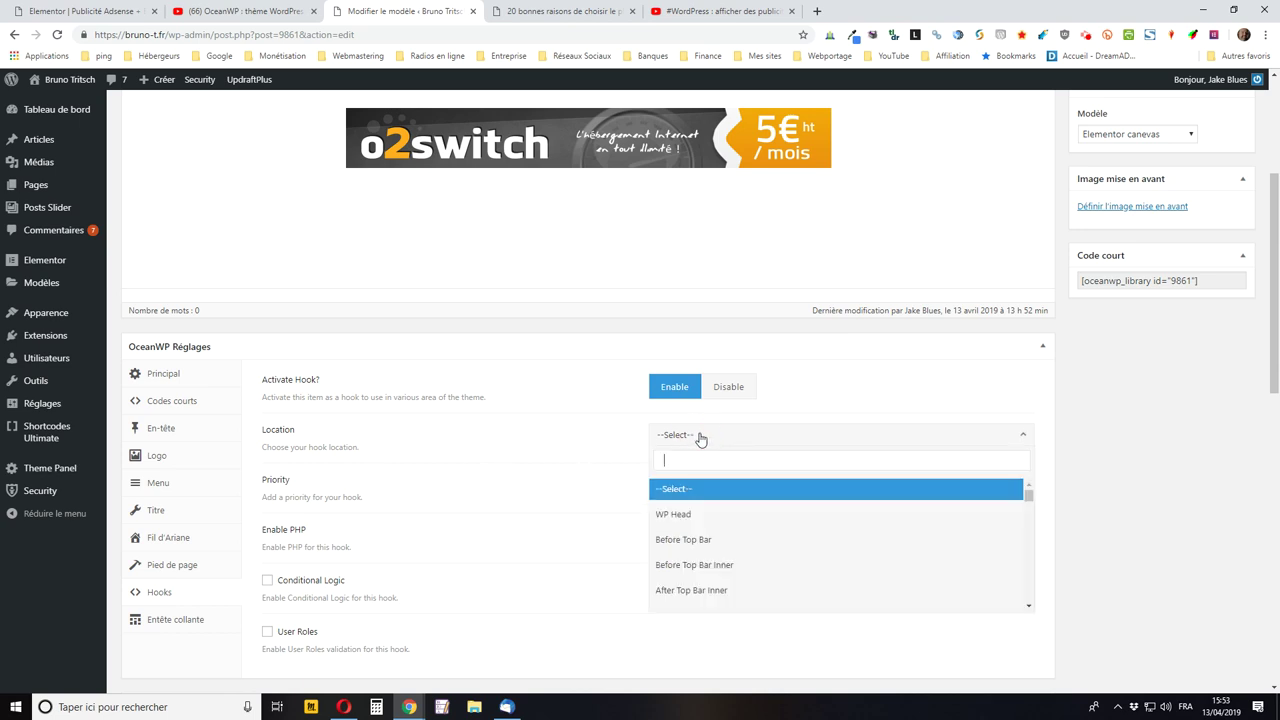
pyautogui.scroll(-1, 838, 548)
pyautogui.scroll(-10, 838, 548)
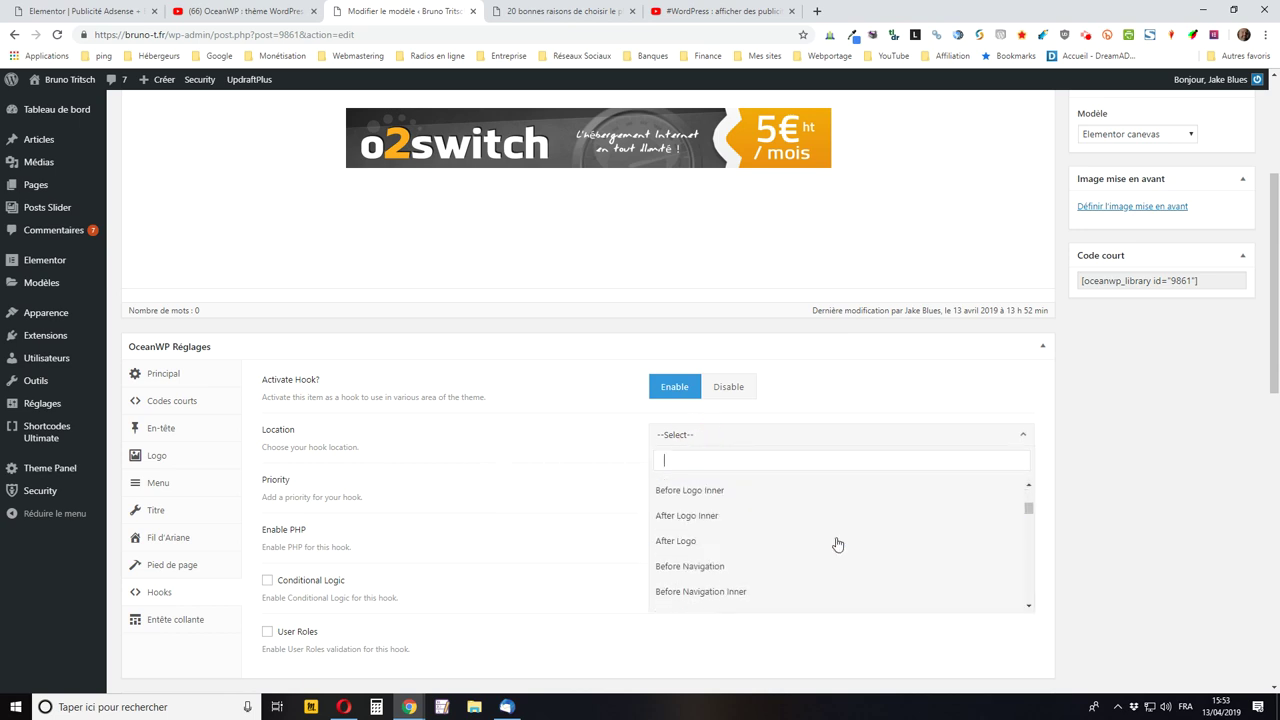
pyautogui.scroll(-5, 835, 544)
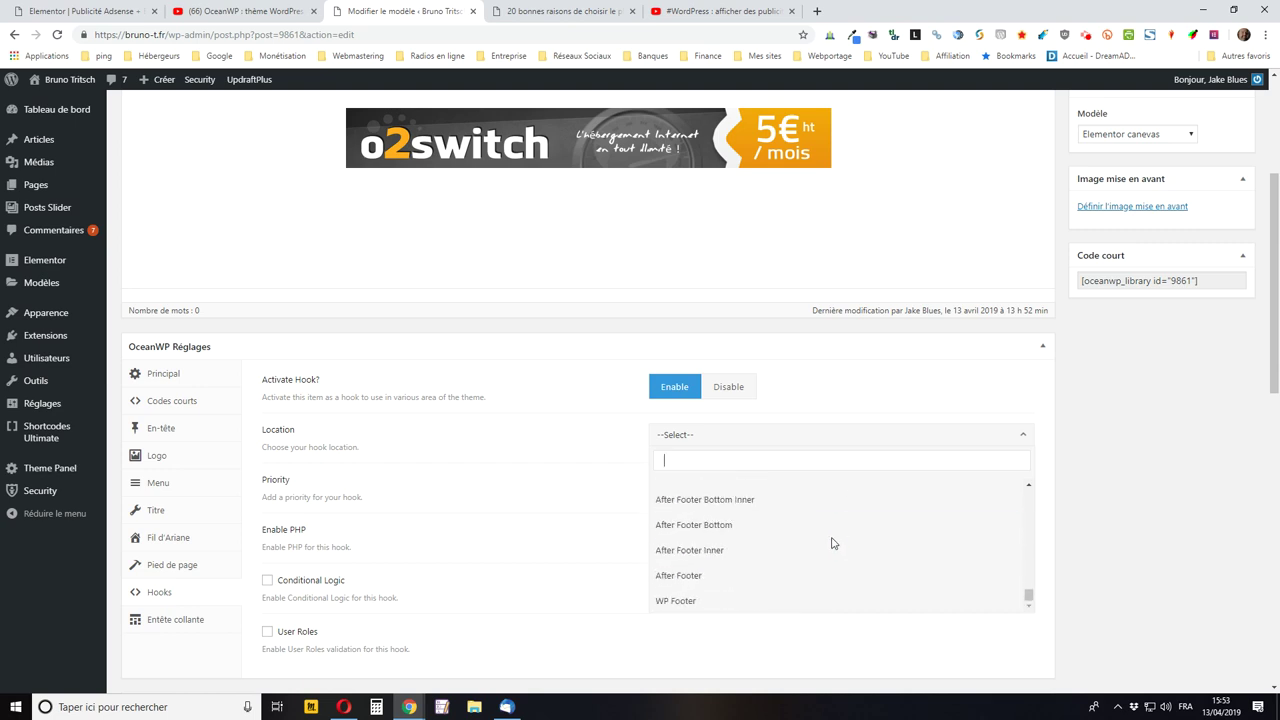
pyautogui.scroll(5, 830, 544)
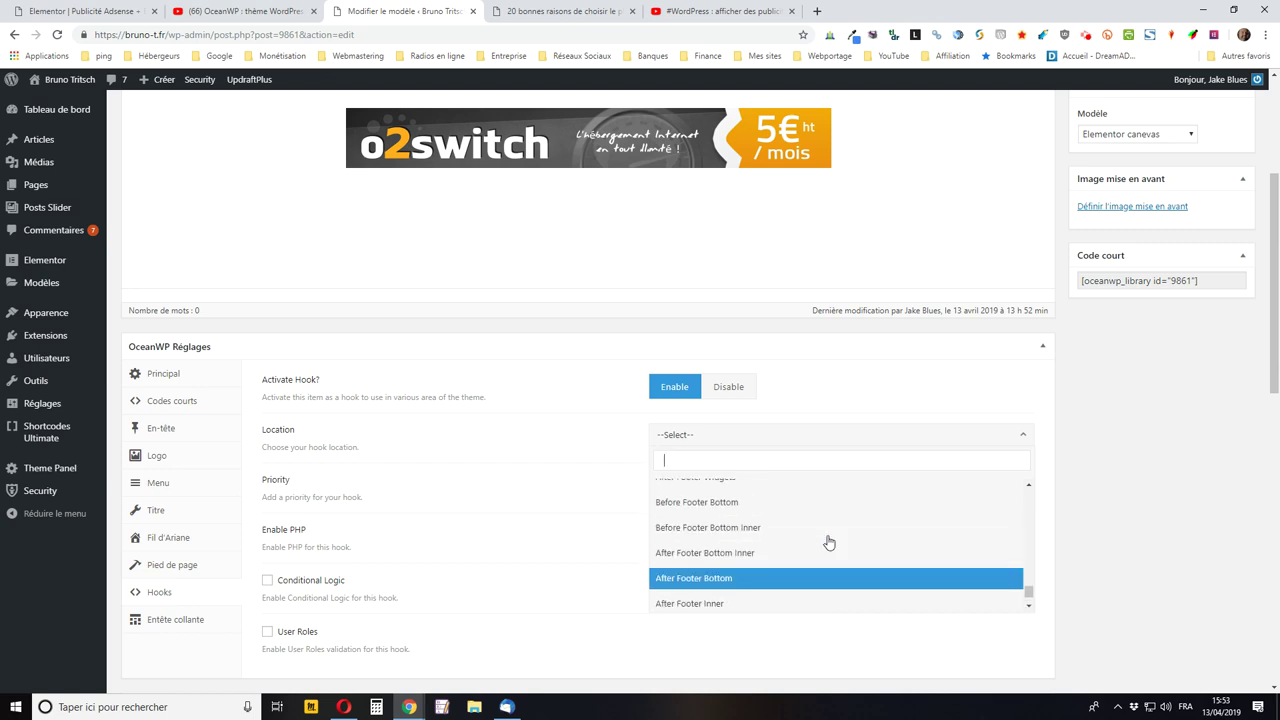
pyautogui.scroll(10, 829, 543)
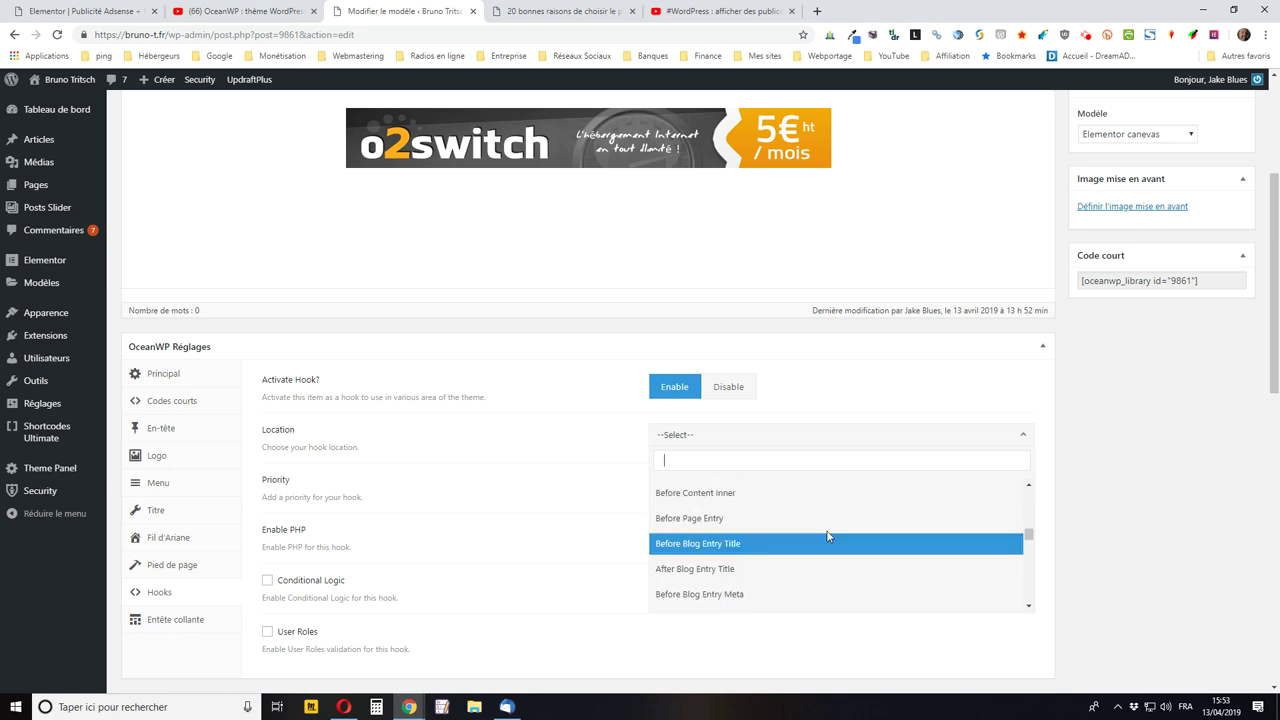
pyautogui.click(868, 400)
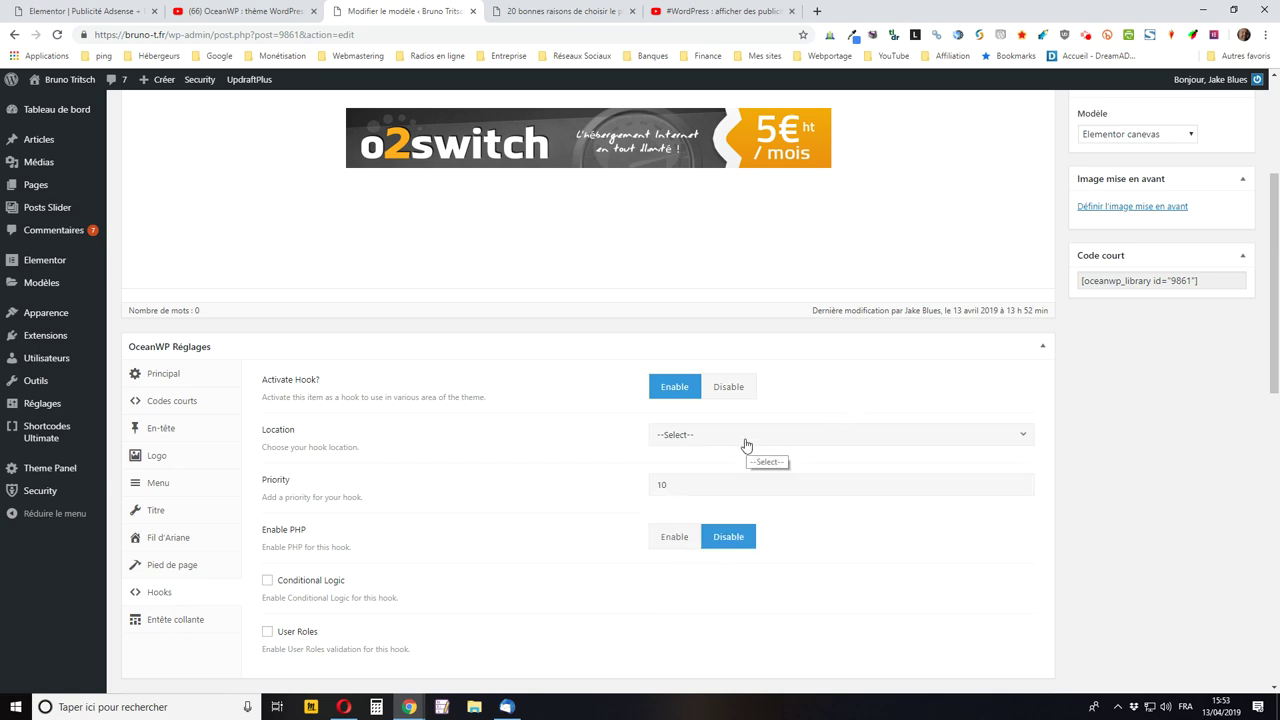
# Show the theme hooks on the article "20 bonnes raisons de choisir le plan d'hébergement WordPress chez Informaniak" and examine the markers around its navigation and opening content.
pyautogui.click(562, 11)
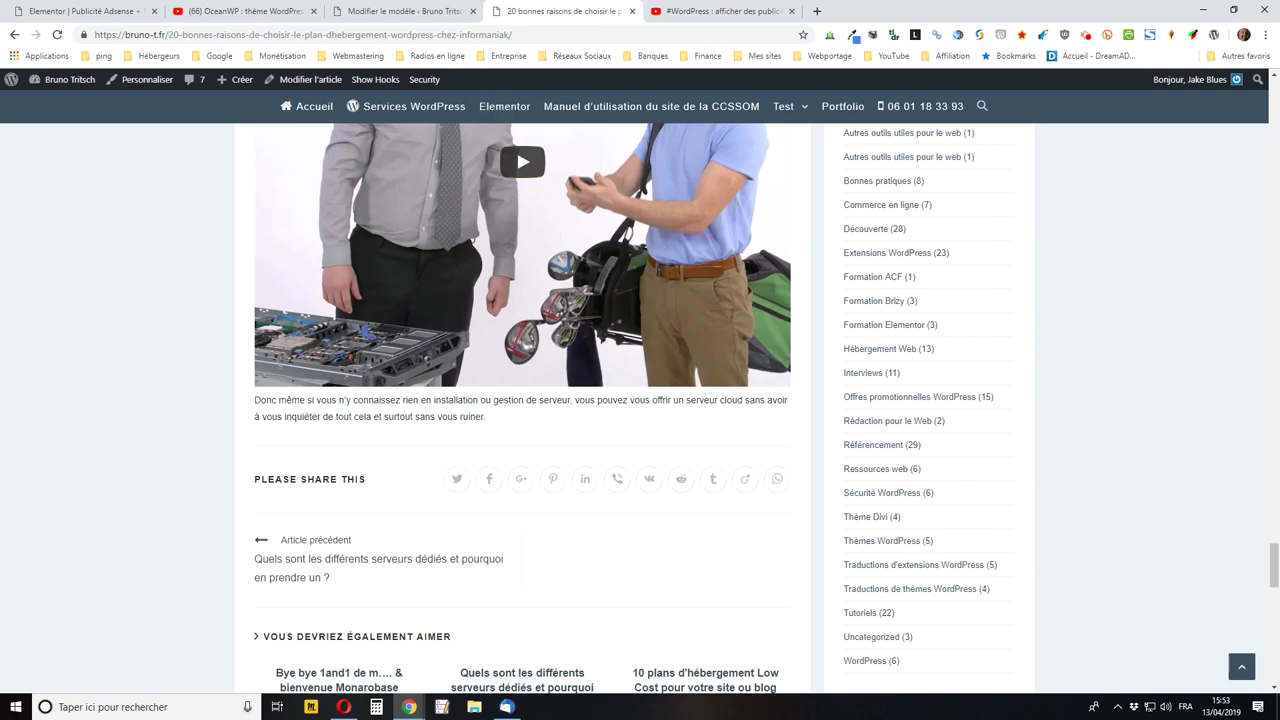
pyautogui.click(1239, 669)
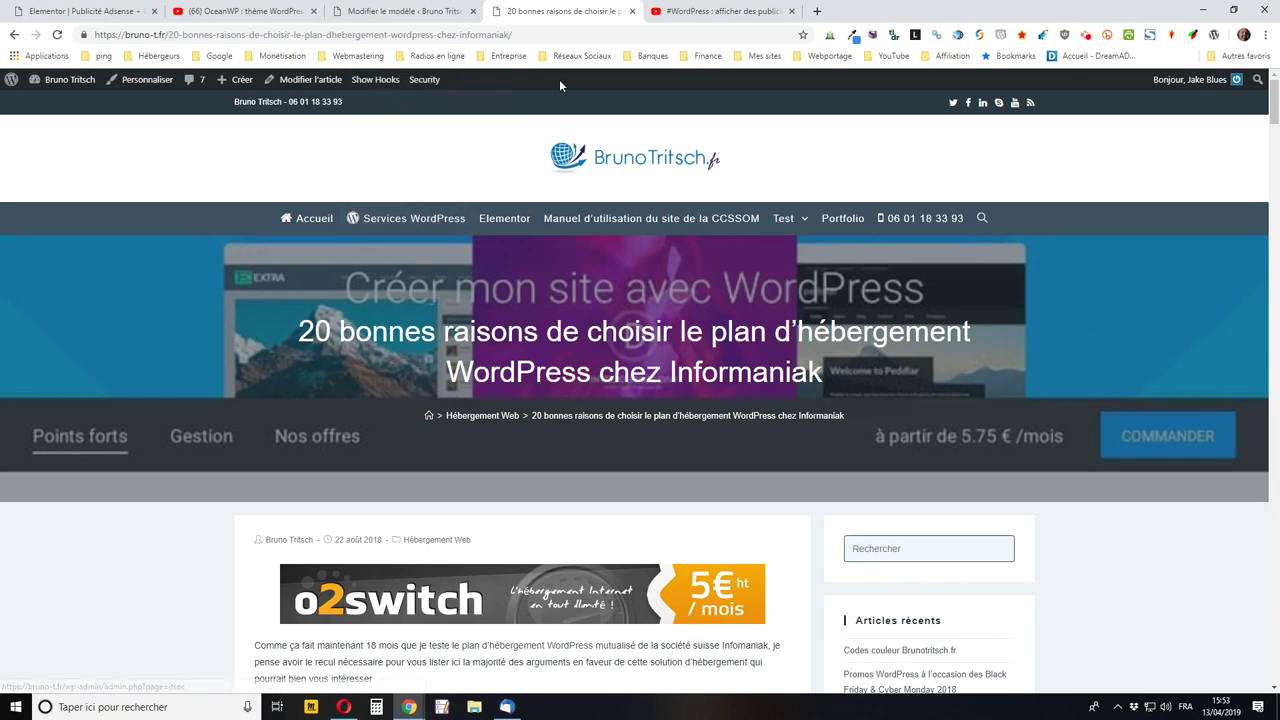
pyautogui.scroll(-2, 323, 296)
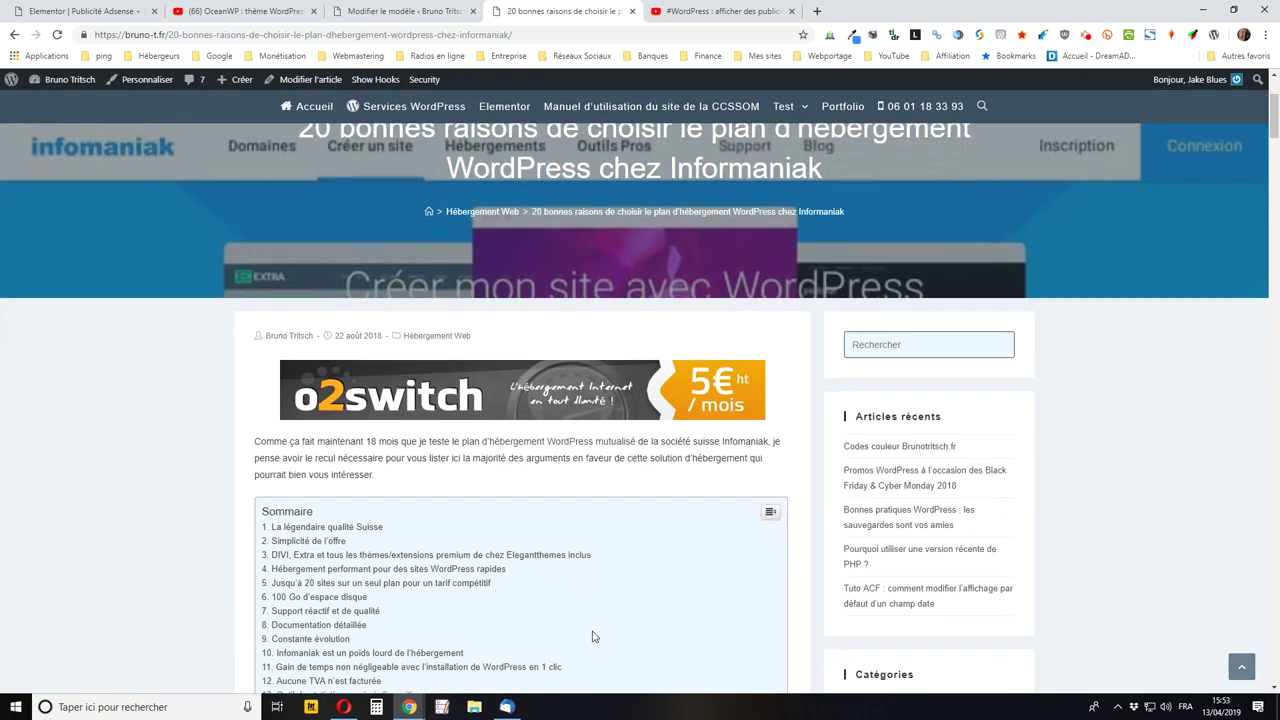
pyautogui.click(383, 87)
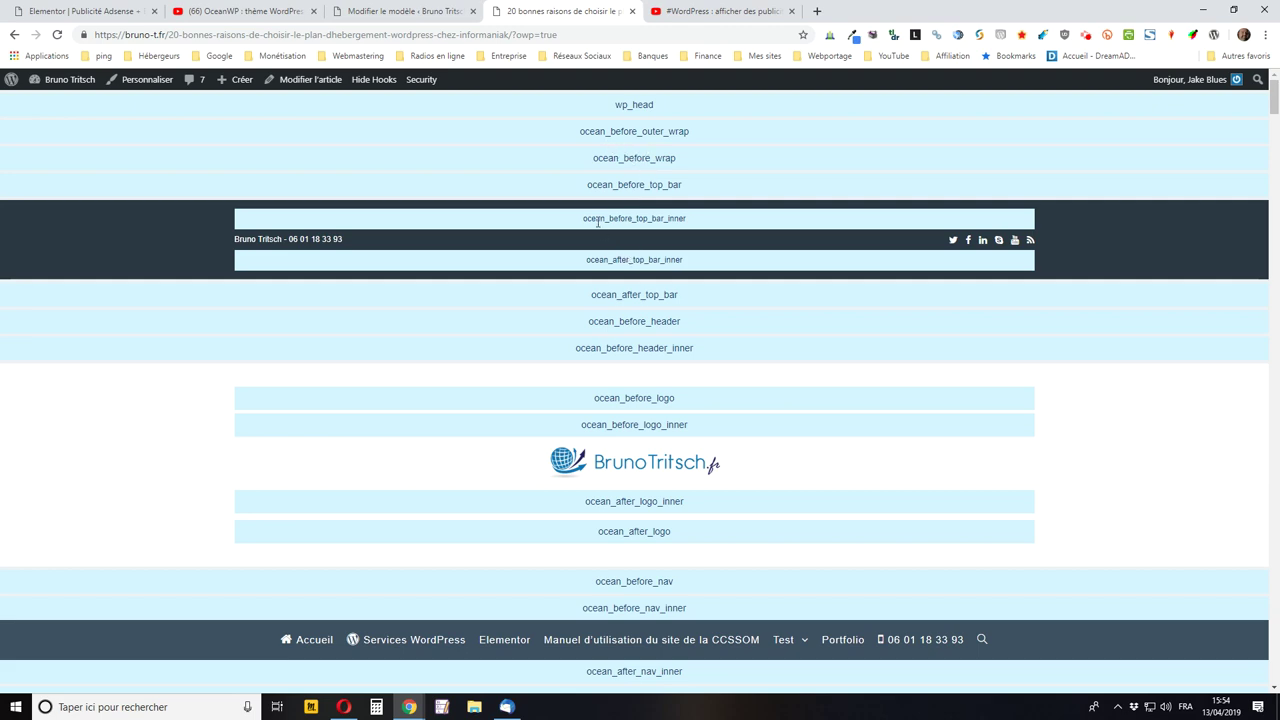
pyautogui.scroll(-5, 666, 370)
pyautogui.scroll(-5, 651, 351)
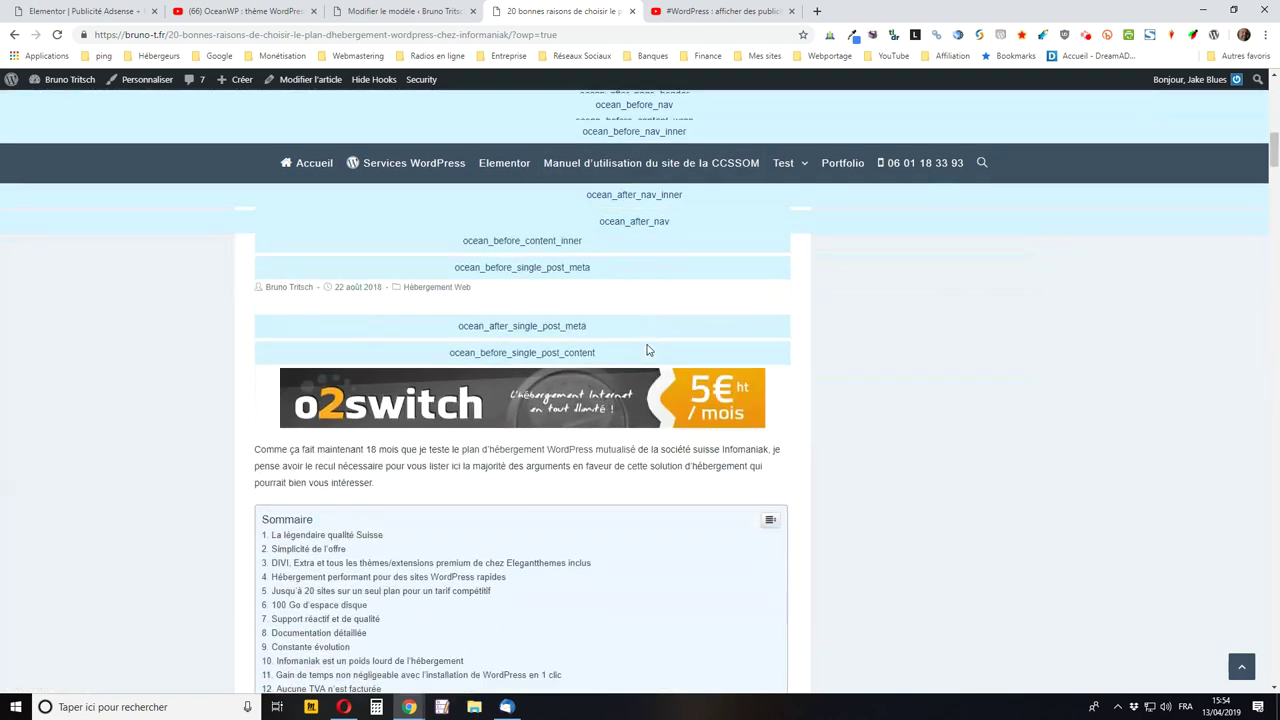
pyautogui.scroll(2, 641, 320)
pyautogui.scroll(-2, 643, 477)
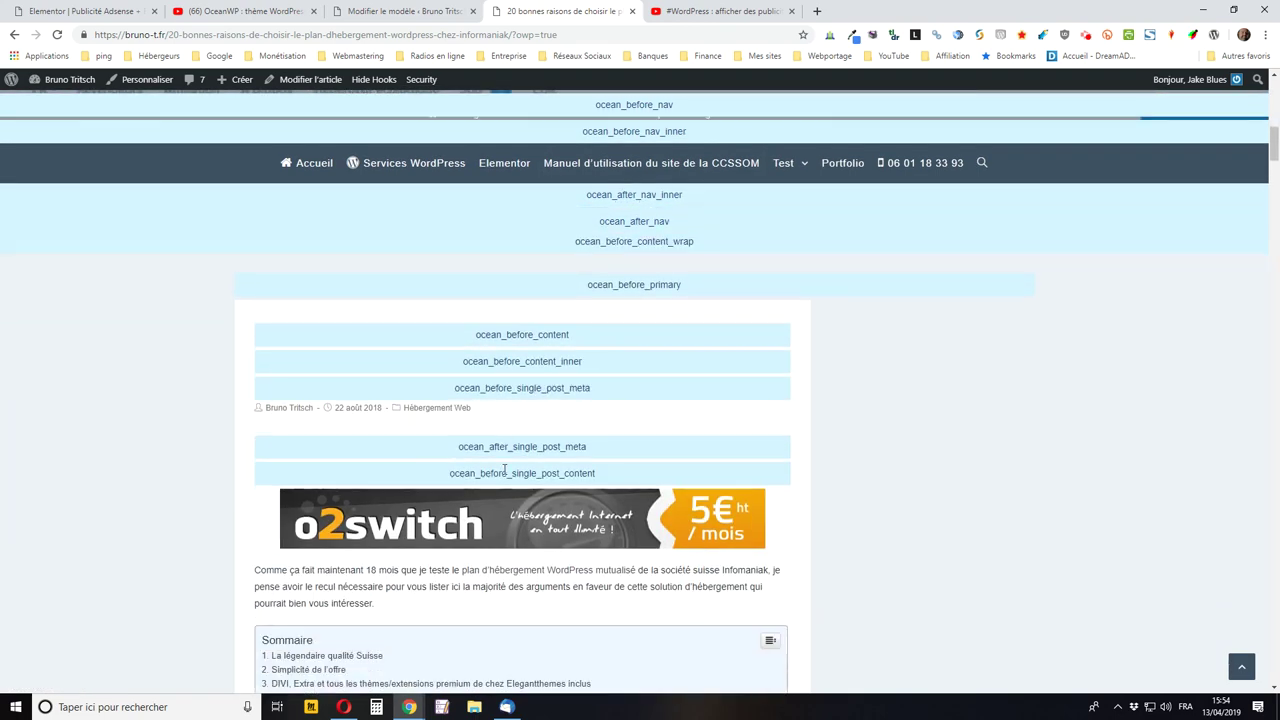
pyautogui.scroll(-3, 482, 365)
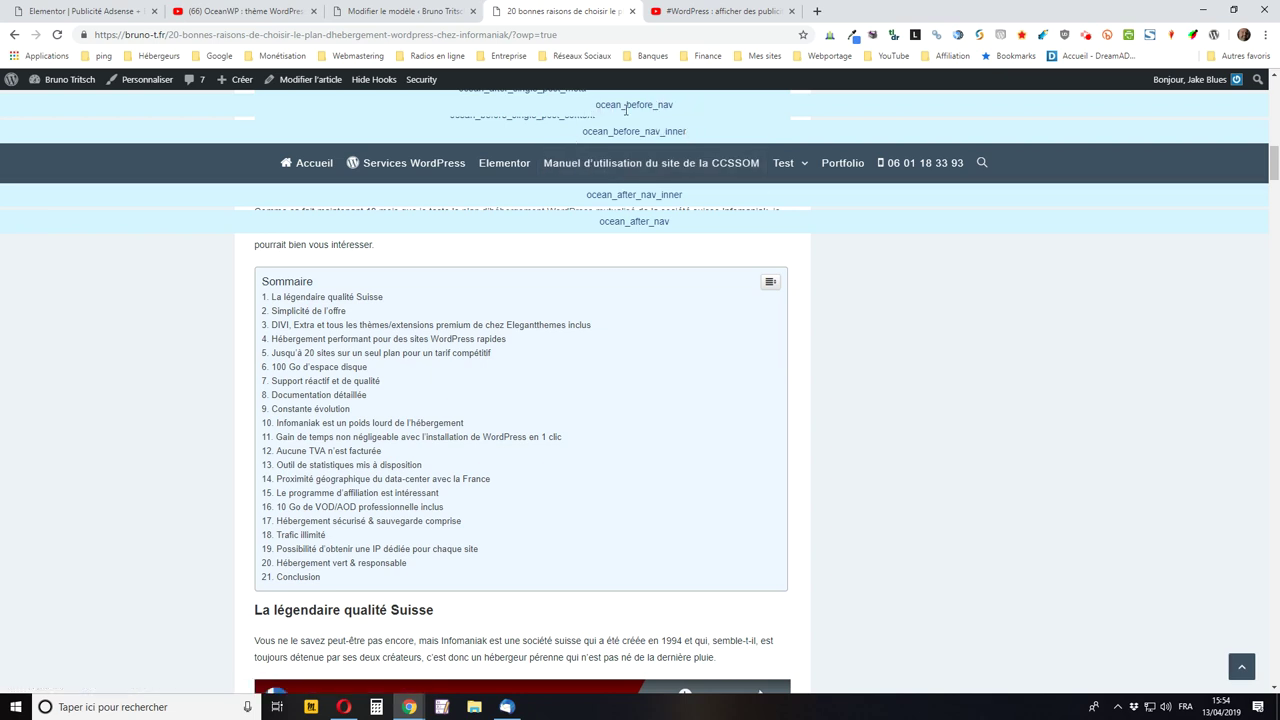
# Set the template's hook location to Before Navigation and compare it with the navigation hook markers in the article.
pyautogui.click(398, 10)
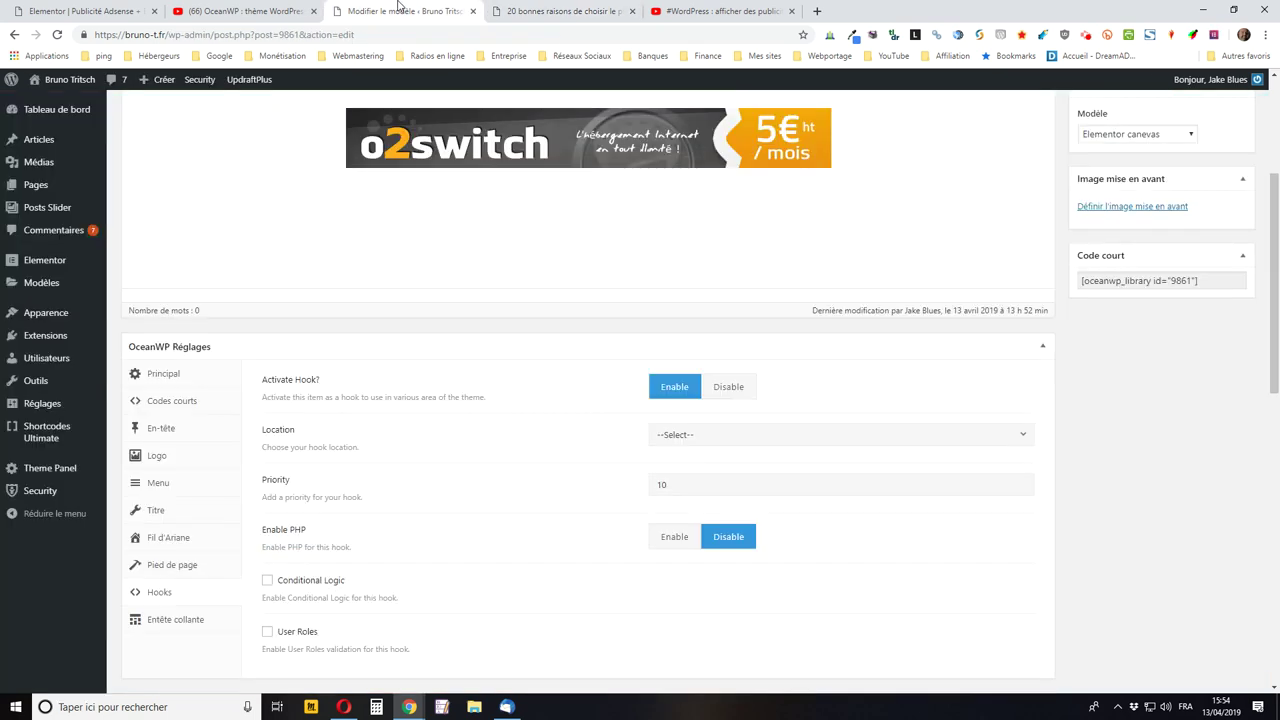
pyautogui.click(923, 436)
pyautogui.scroll(-1, 884, 542)
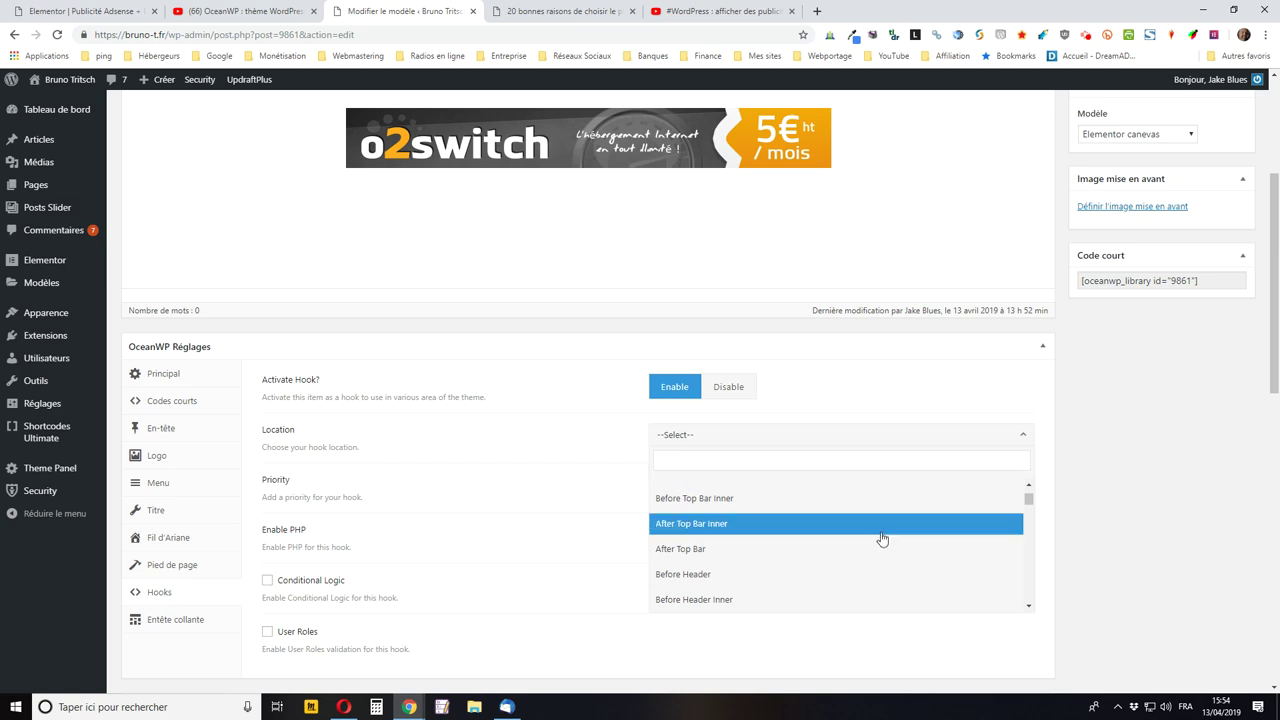
pyautogui.scroll(-3, 882, 536)
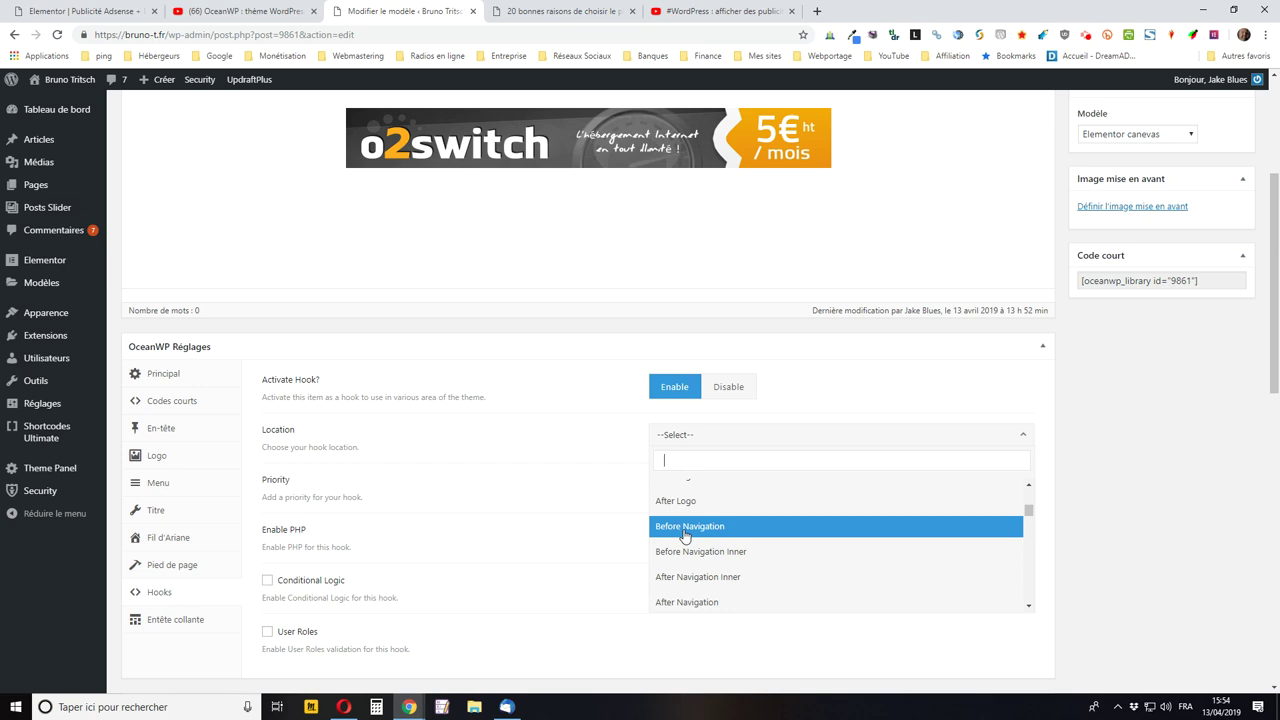
pyautogui.click(685, 527)
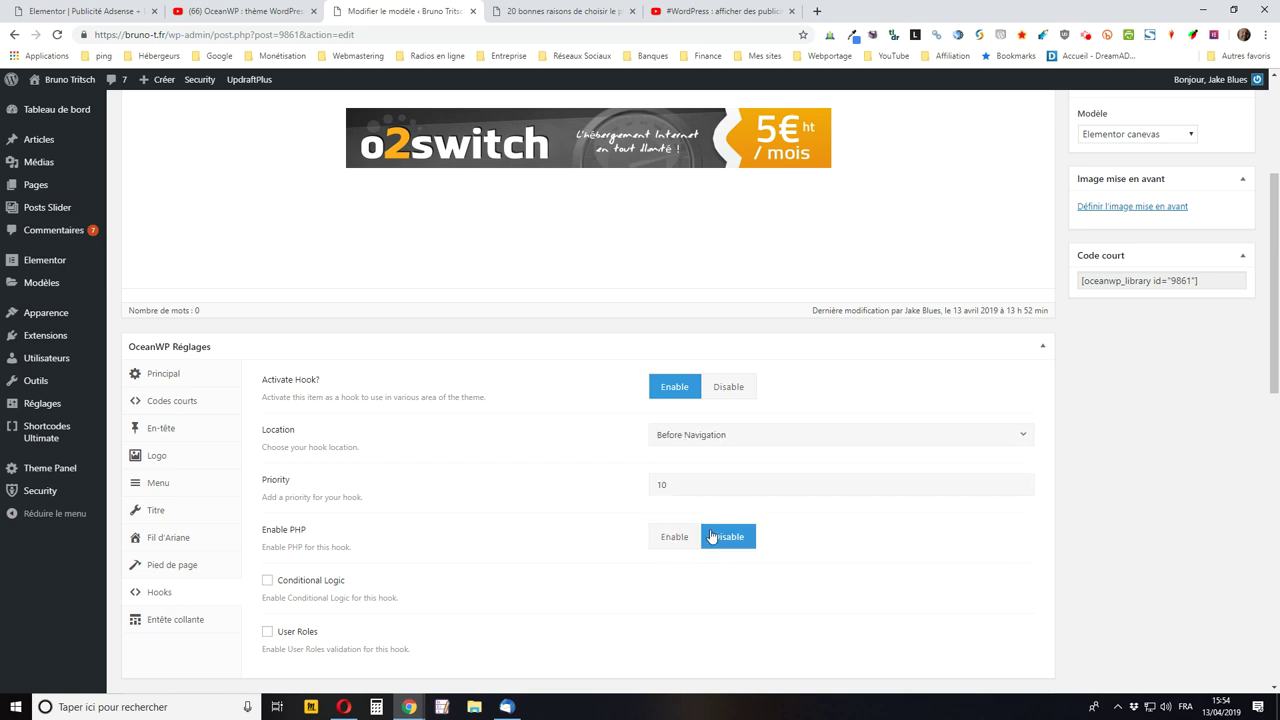
pyautogui.click(549, 8)
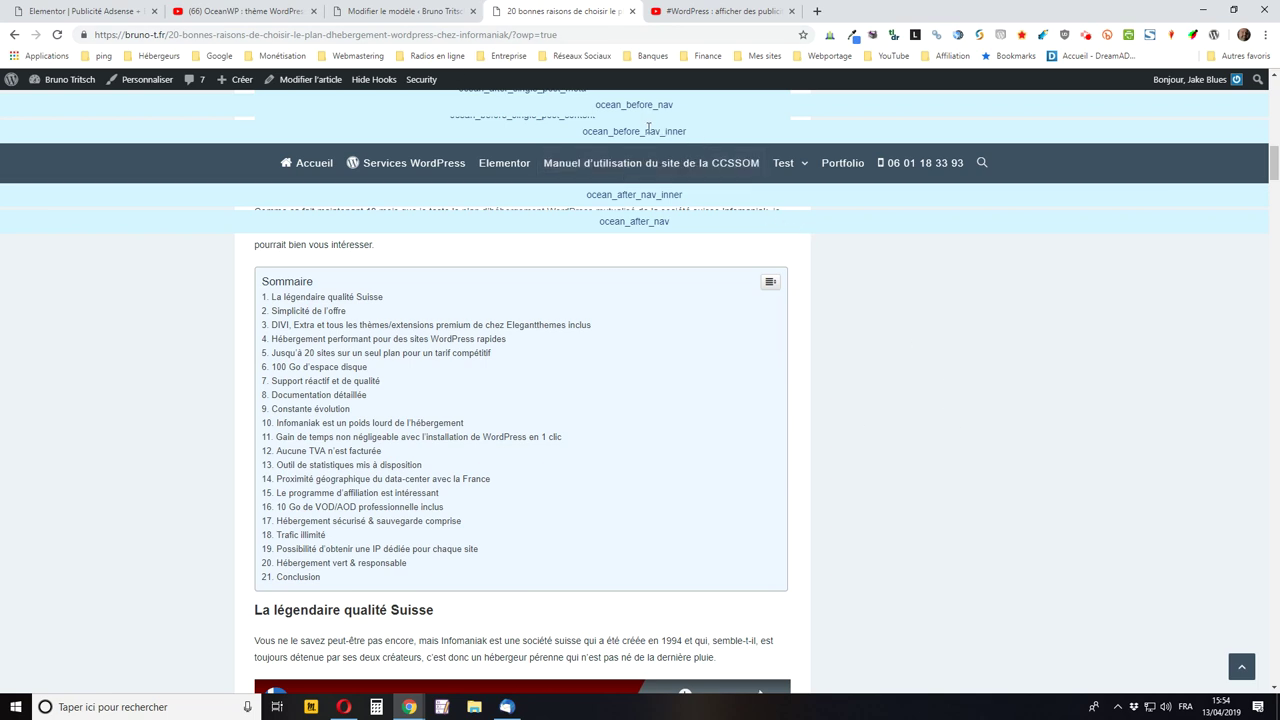
pyautogui.click(428, 11)
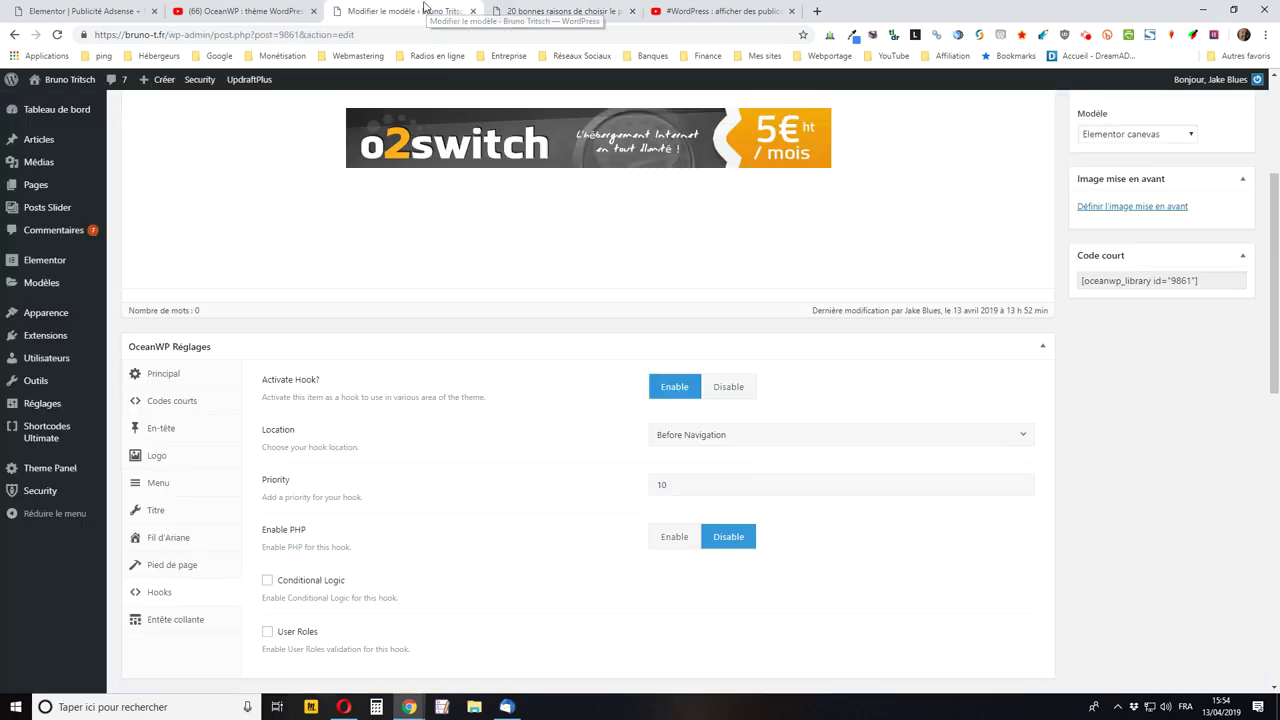
# Examine the hook markers at the end of the article to find the one directly after the post content.
pyautogui.click(799, 437)
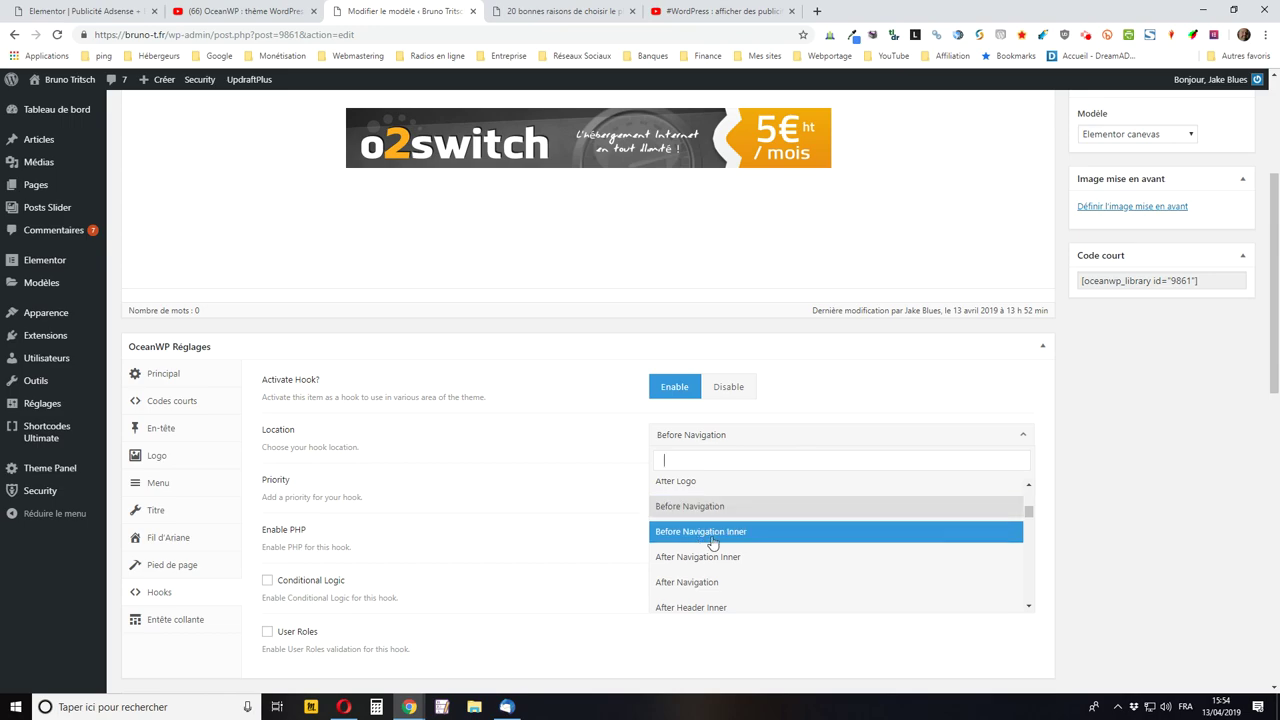
pyautogui.click(575, 11)
pyautogui.scroll(-20, 211, 503)
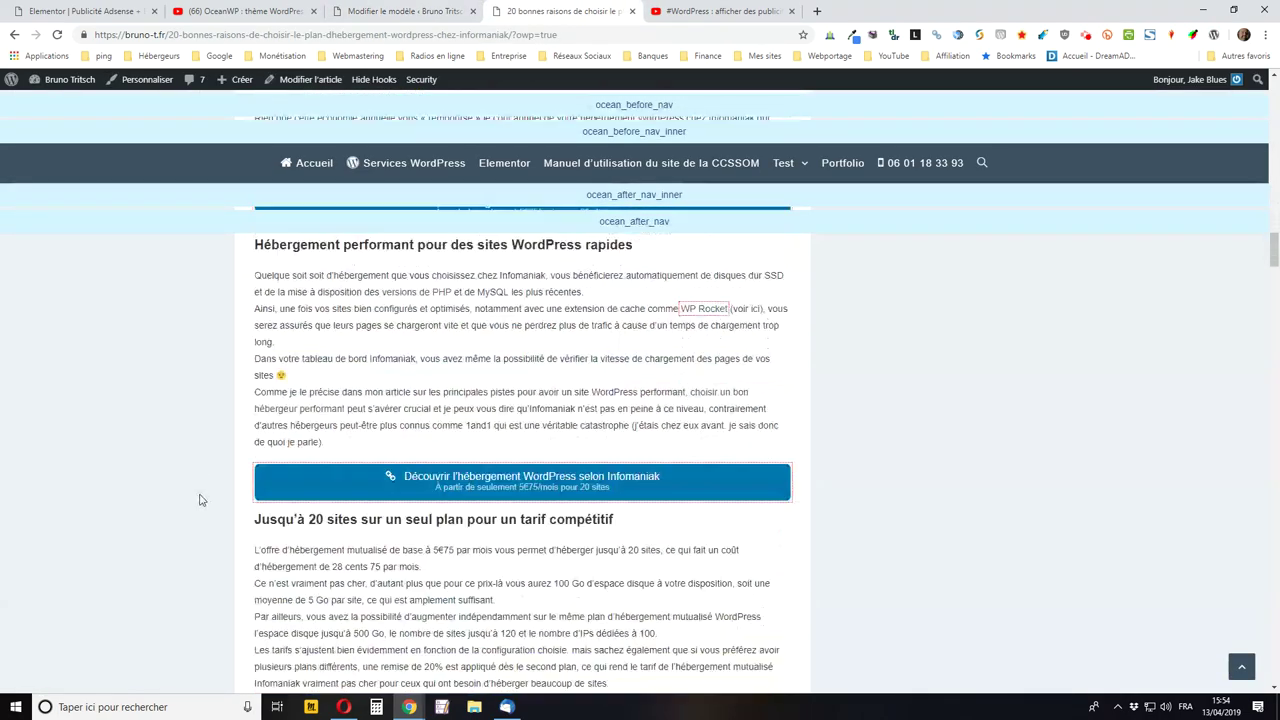
pyautogui.scroll(-20, 195, 503)
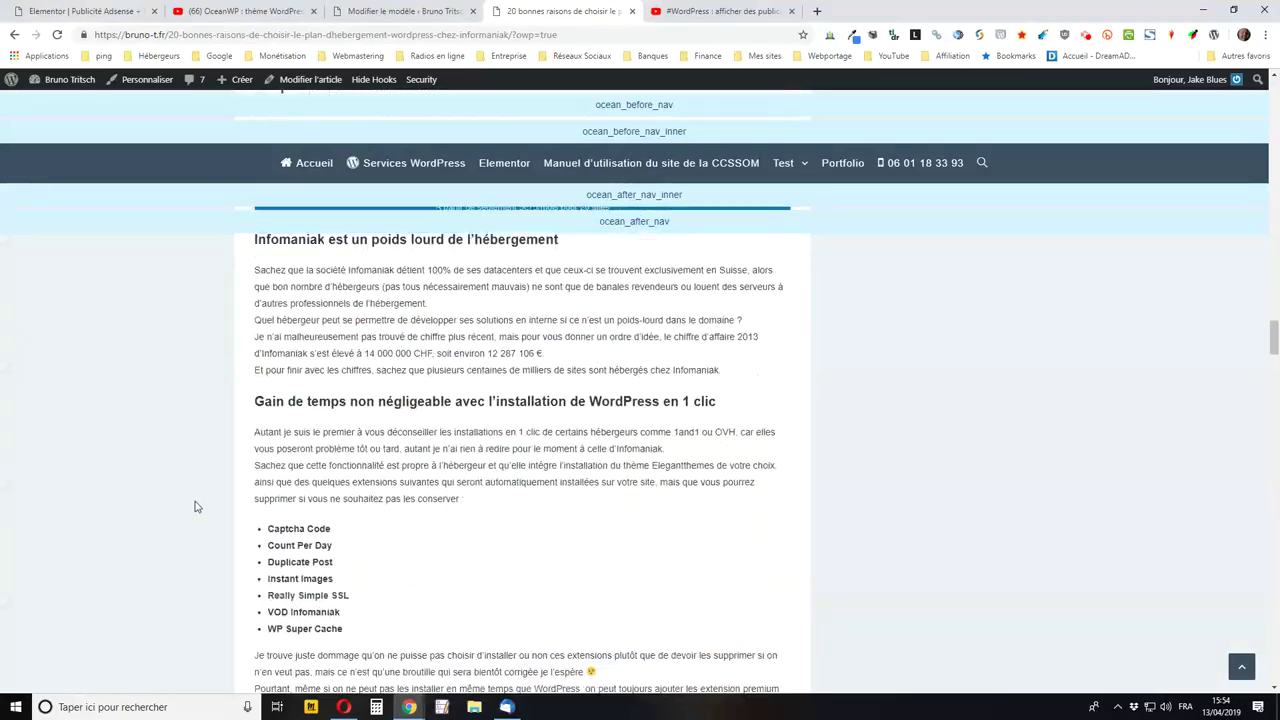
pyautogui.scroll(-20, 195, 507)
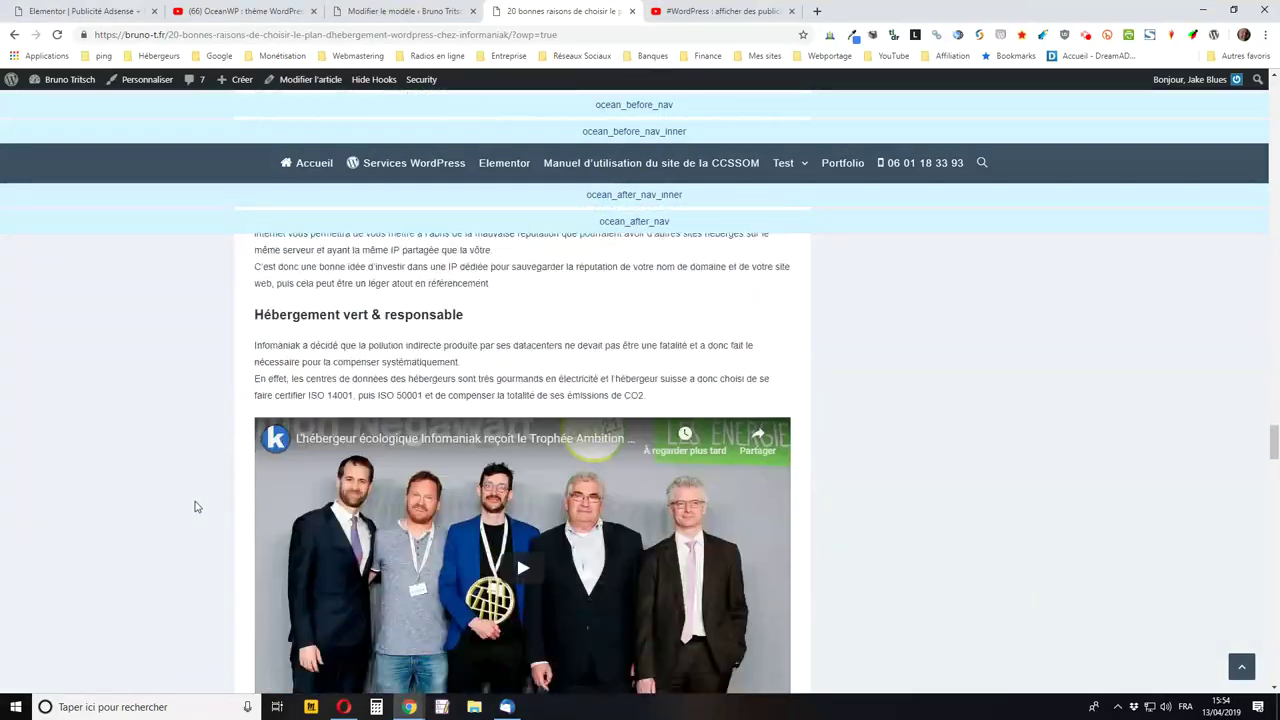
pyautogui.scroll(-20, 195, 507)
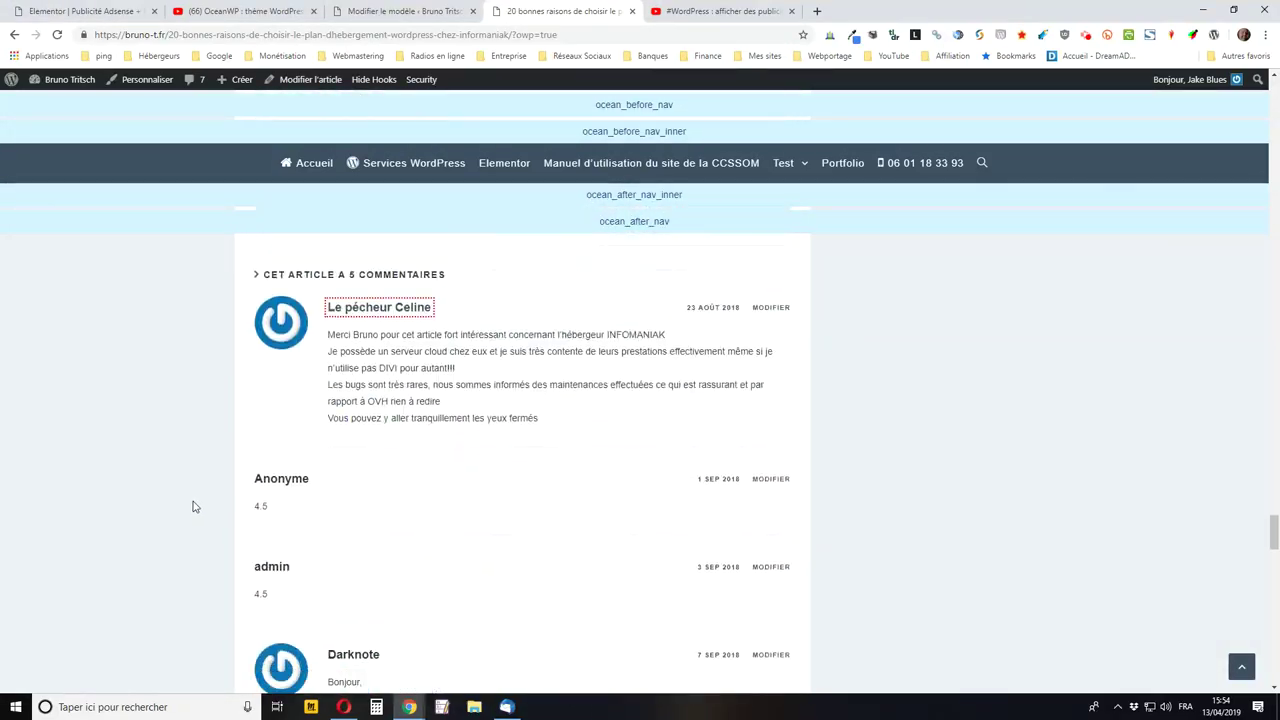
pyautogui.scroll(3, 193, 504)
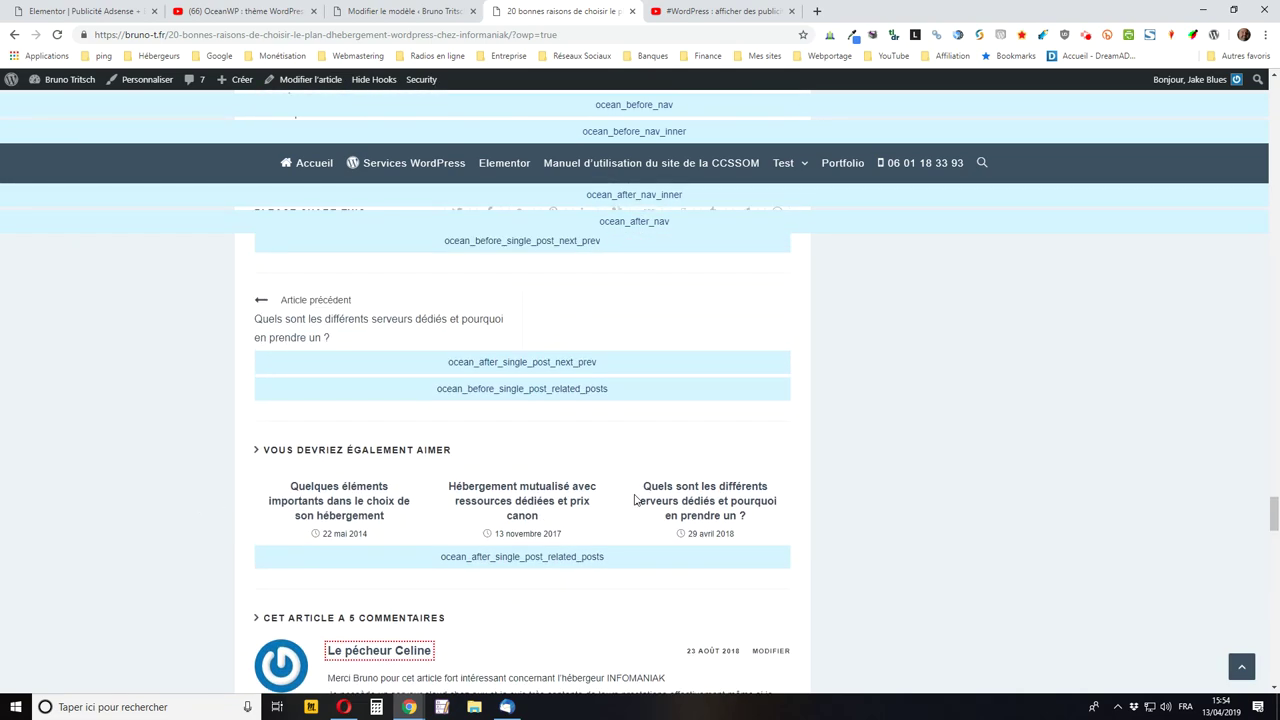
pyautogui.scroll(2, 921, 478)
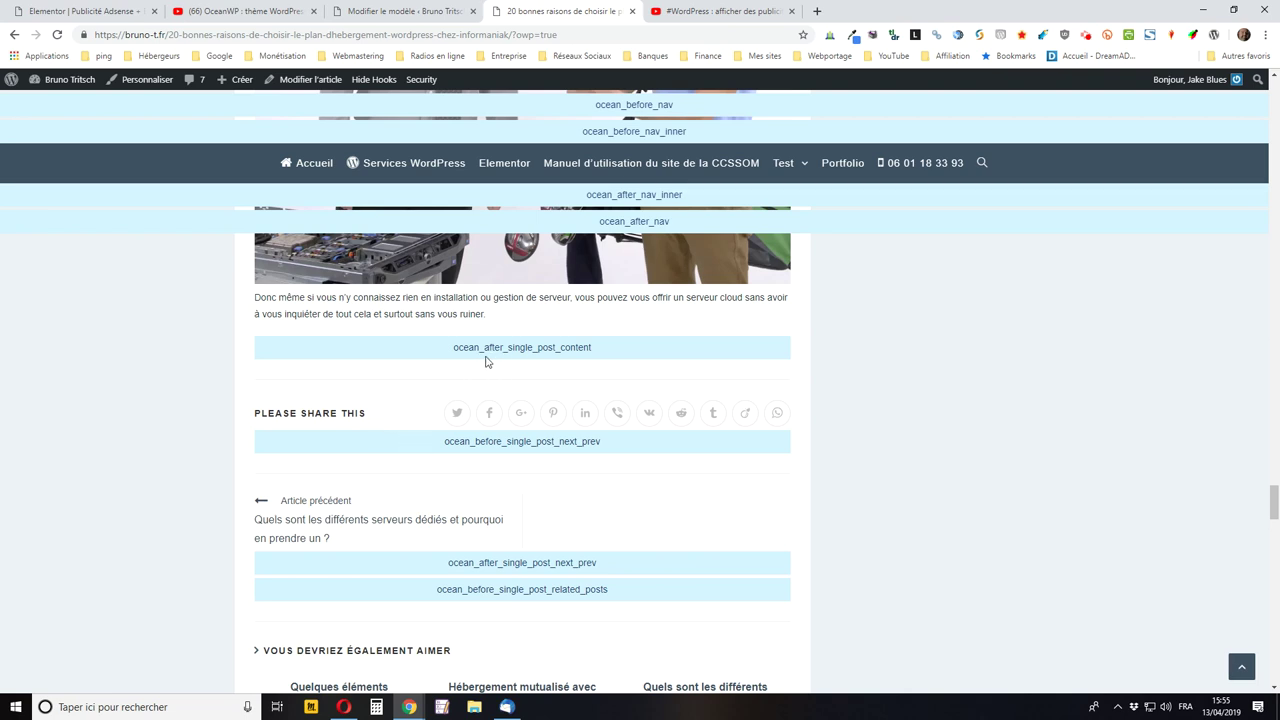
# Set the banner template's hook location to After Single Post Content.
pyautogui.click(432, 14)
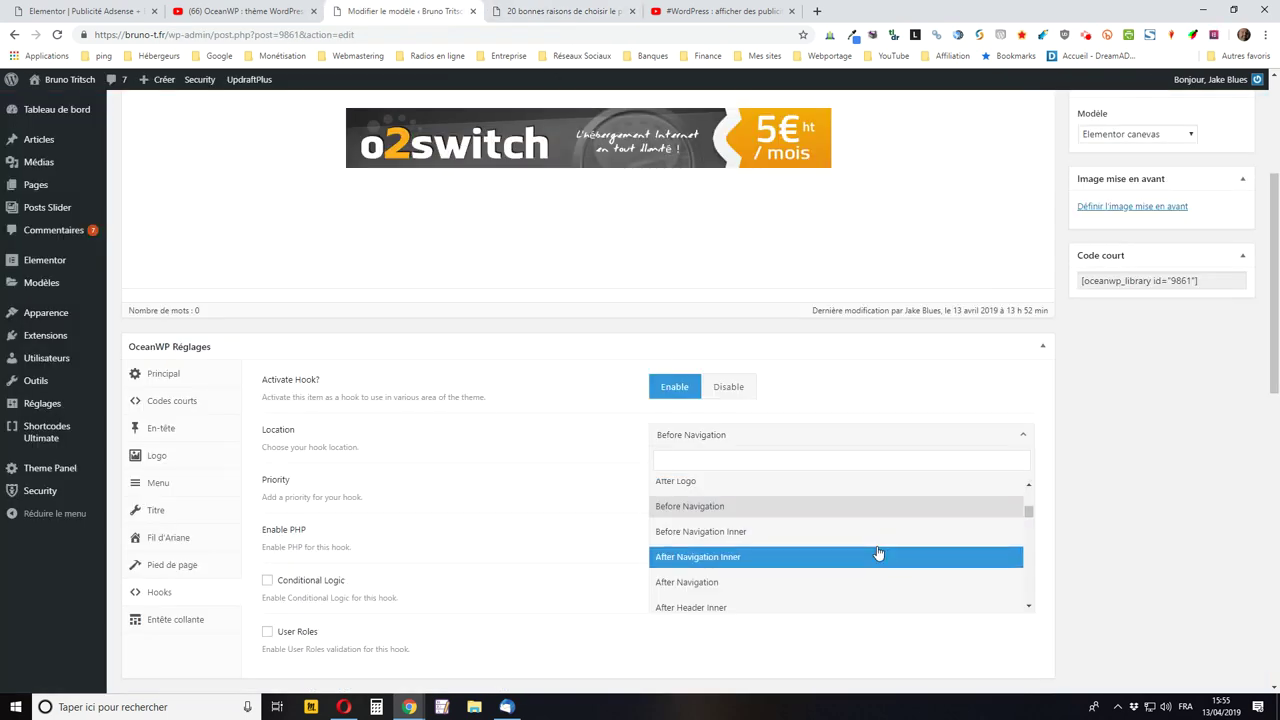
pyautogui.scroll(-3, 877, 552)
pyautogui.scroll(-5, 867, 552)
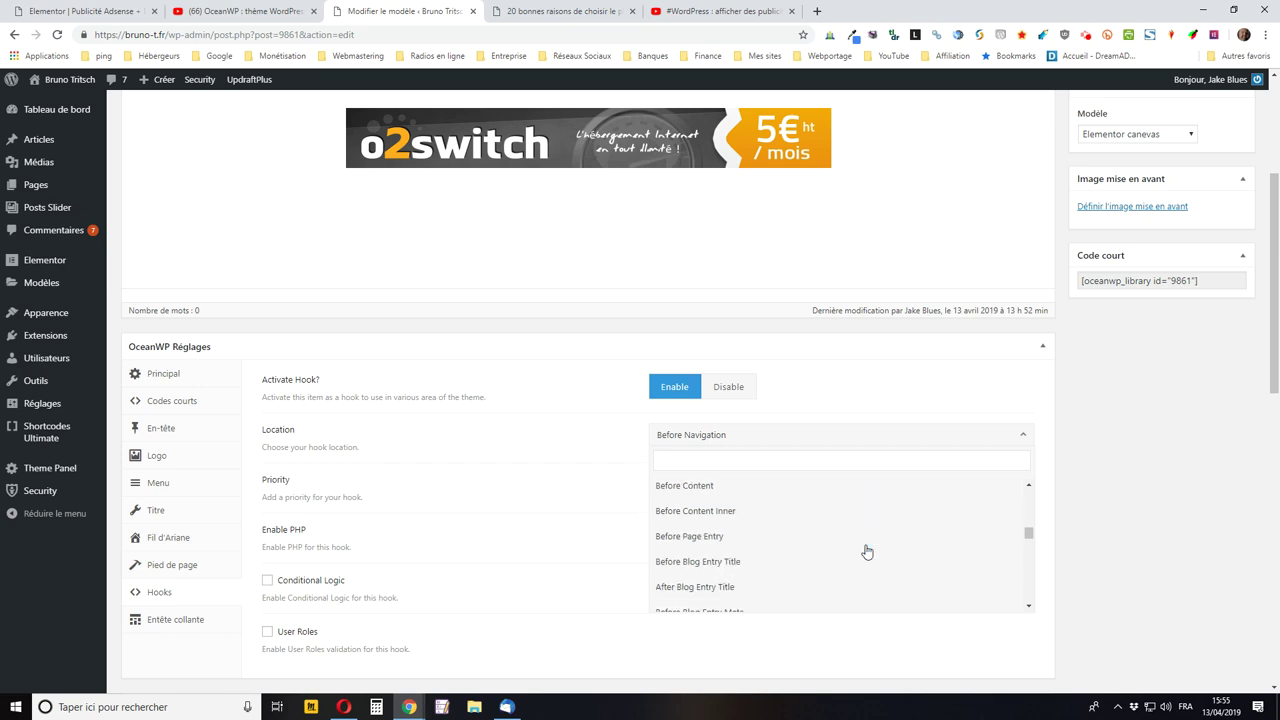
pyautogui.scroll(-5, 867, 552)
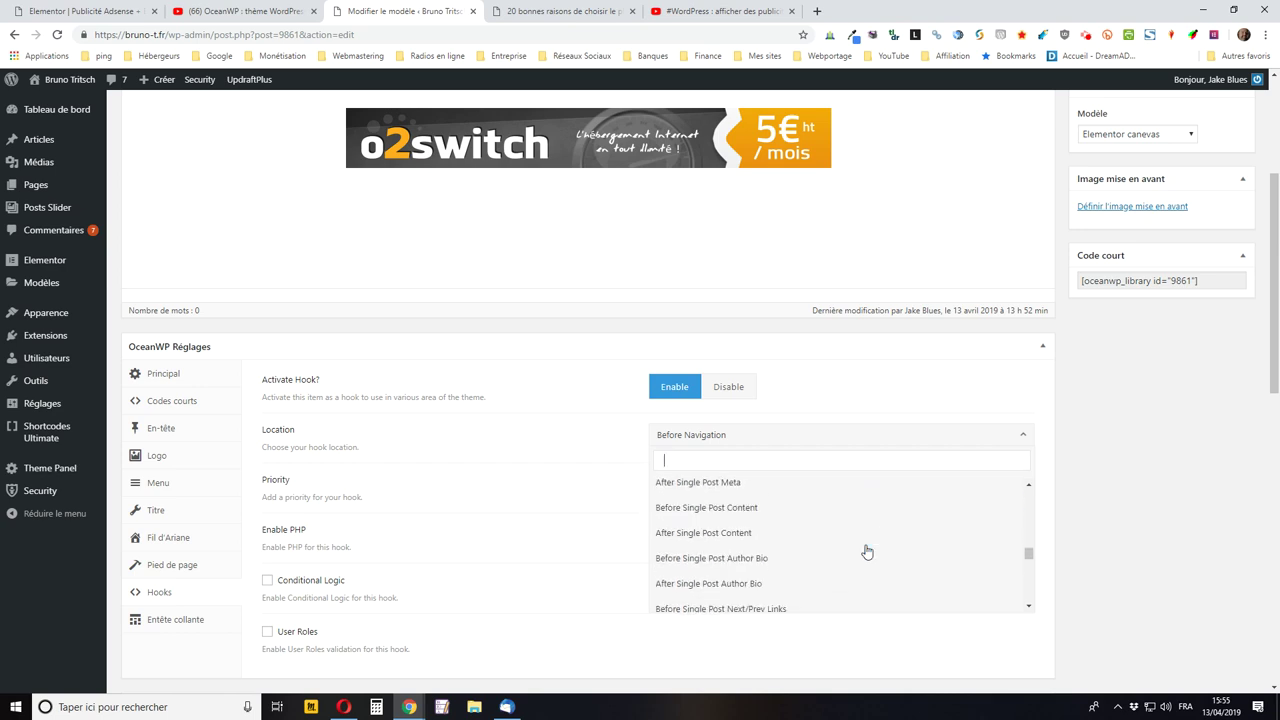
pyautogui.scroll(1, 857, 543)
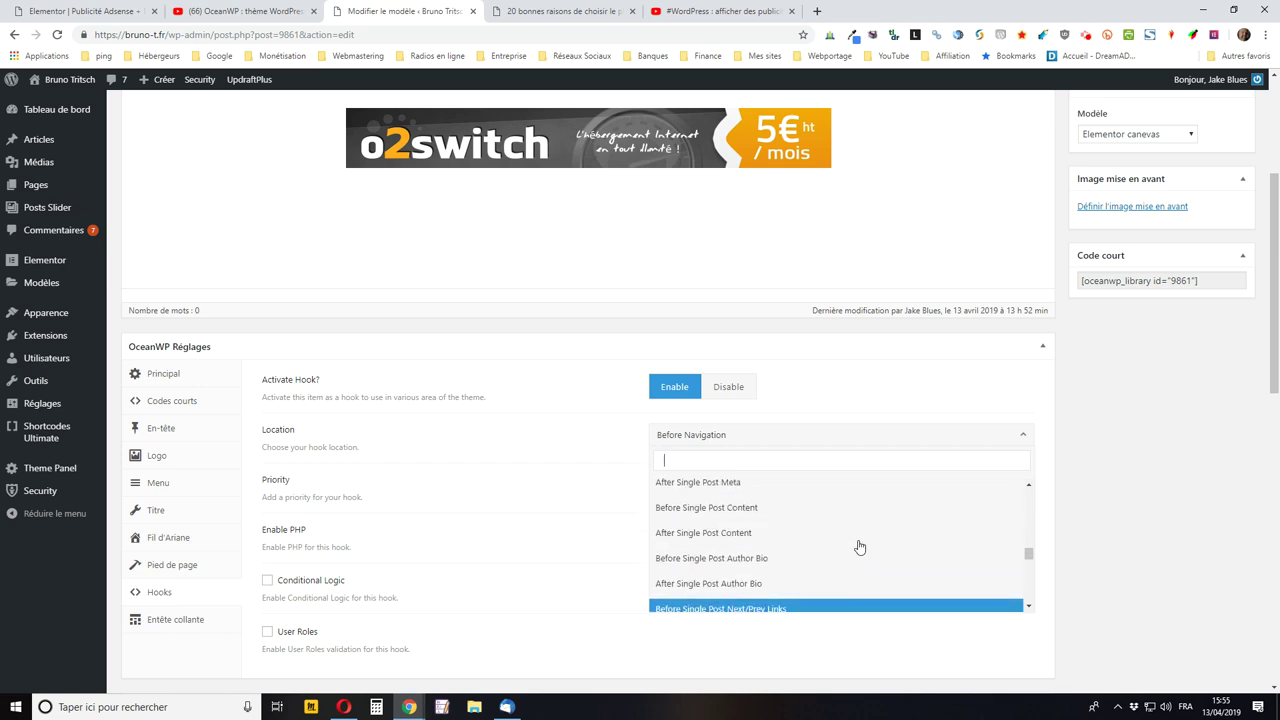
pyautogui.click(698, 539)
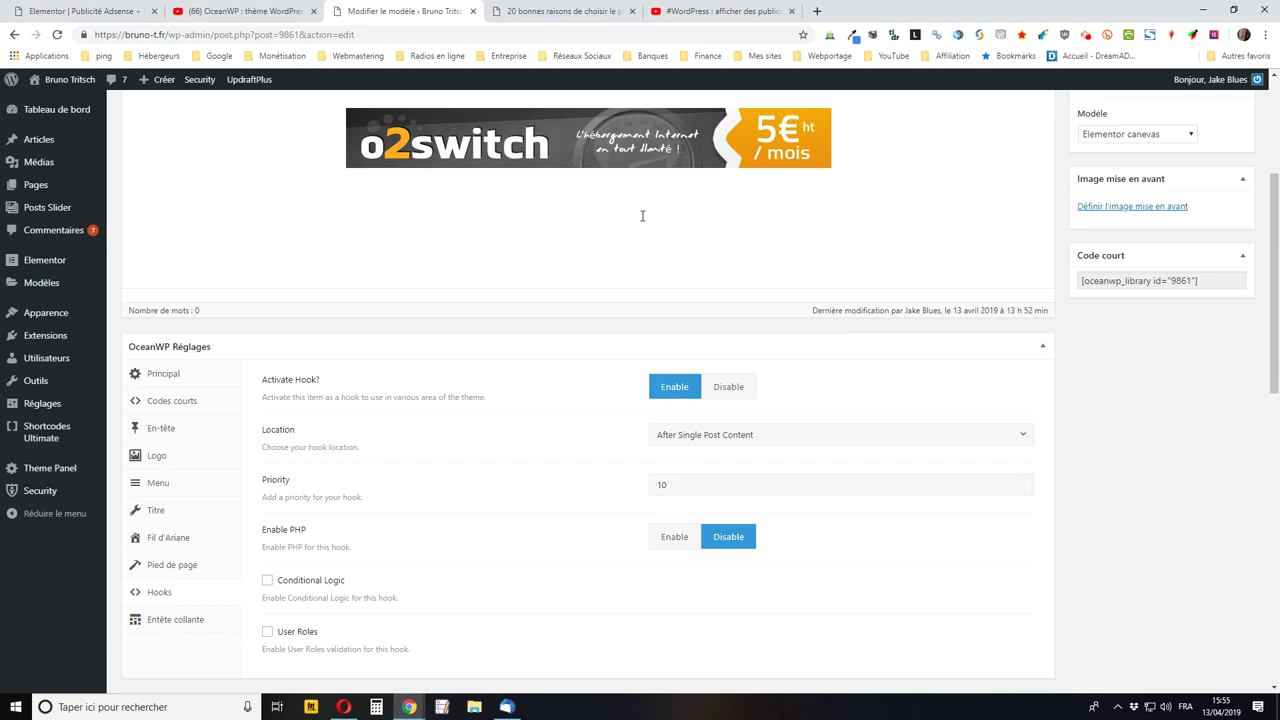
pyautogui.scroll(-1, 437, 457)
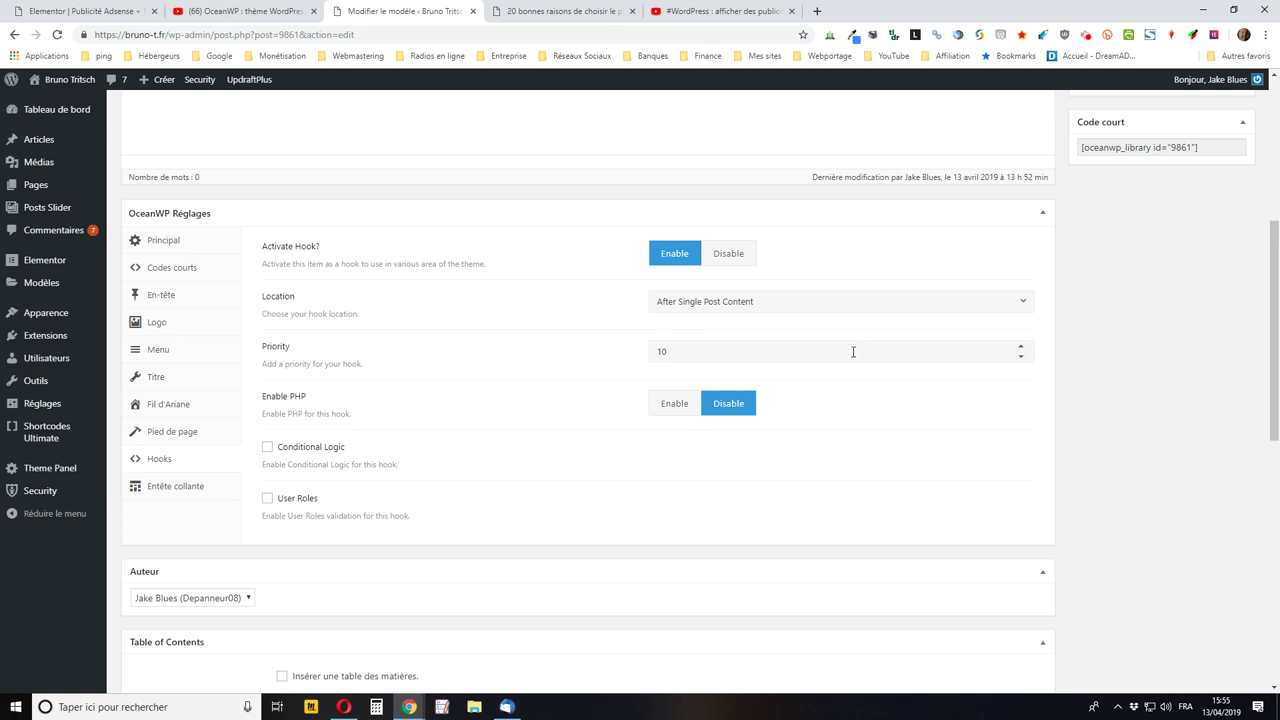
# Recheck the after-content hook marker in the article and publish the banner template.
pyautogui.scroll(2, 771, 471)
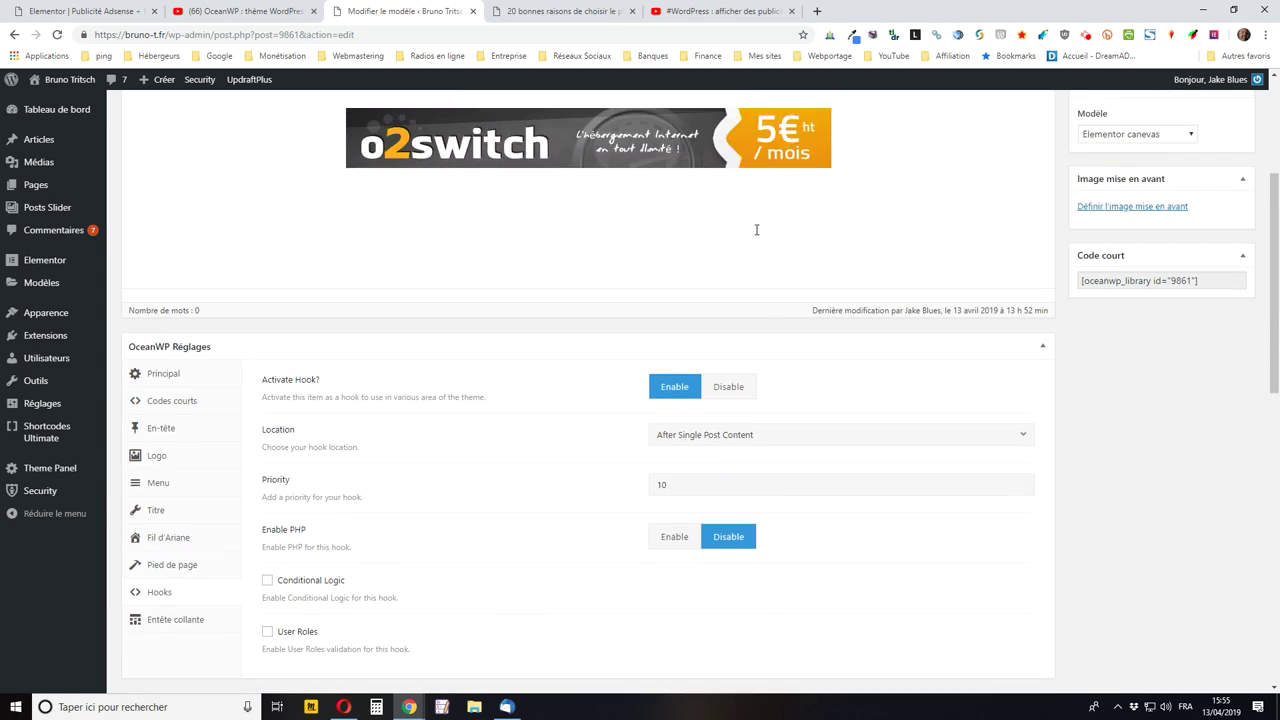
pyautogui.click(530, 18)
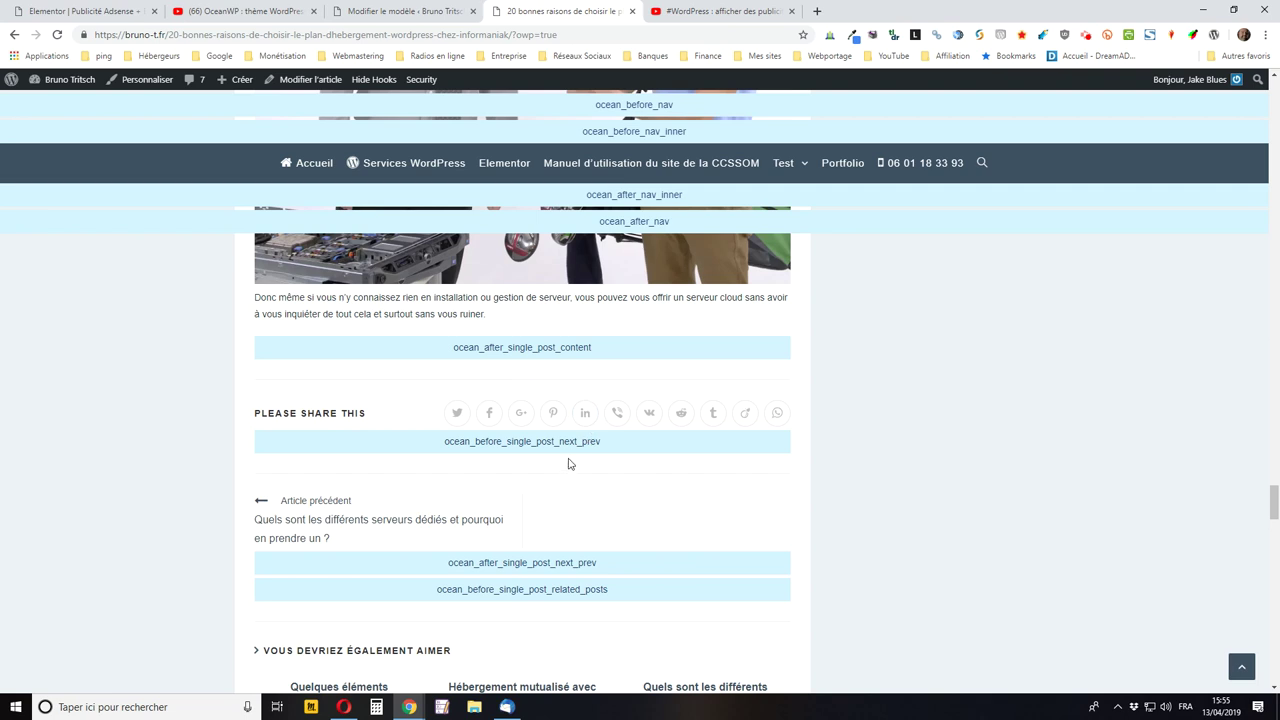
pyautogui.click(424, 11)
pyautogui.scroll(2, 957, 617)
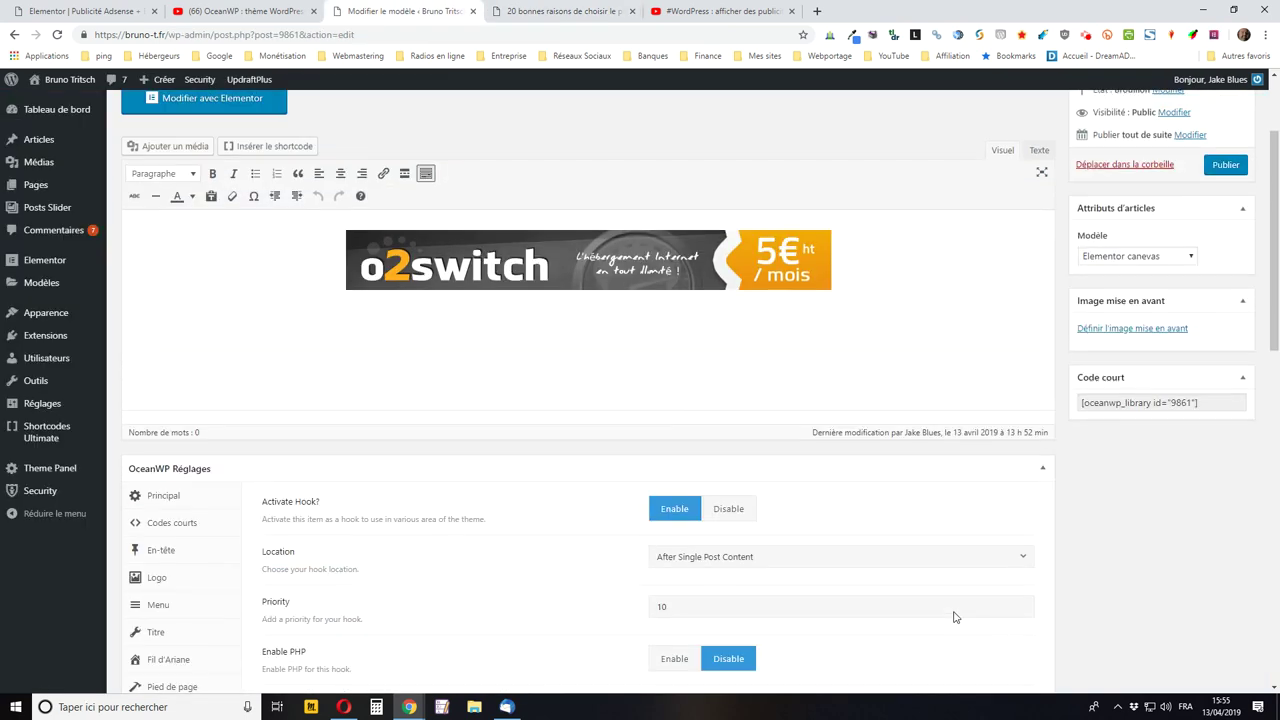
pyautogui.click(1224, 242)
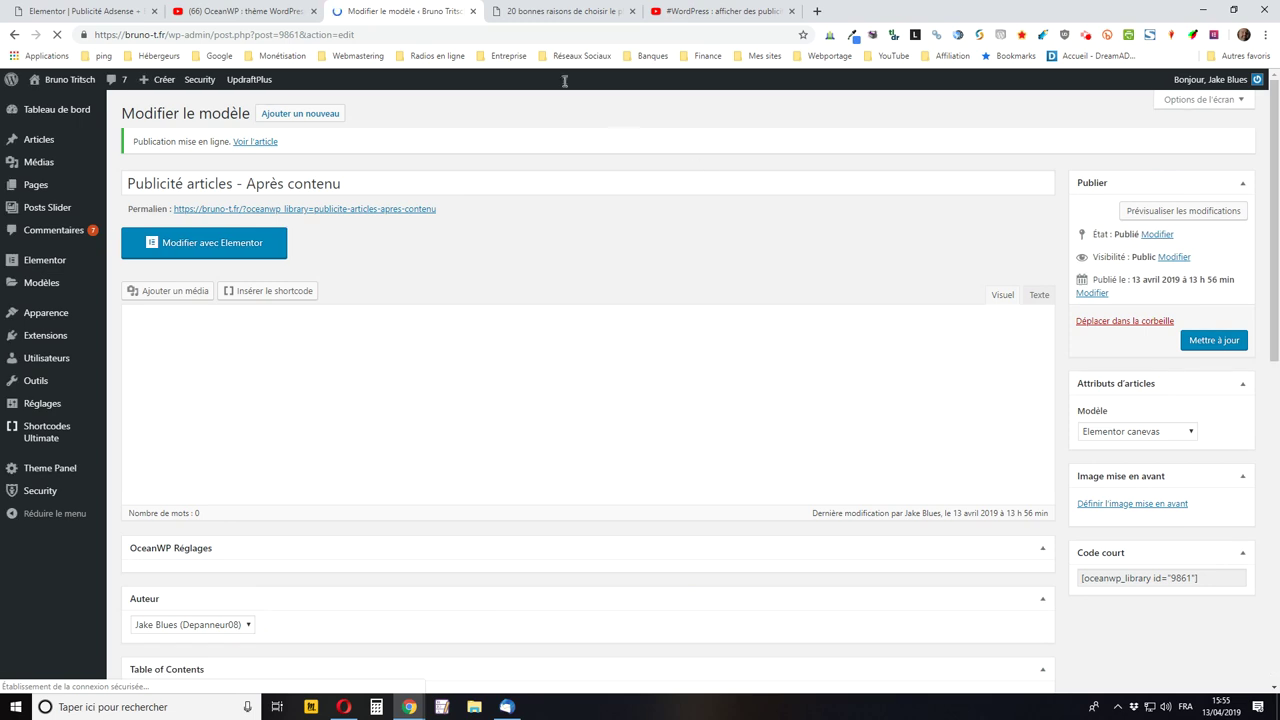
# Reload the article and check the ad banner at the ocean_after_single_post_content marker.
pyautogui.click(546, 8)
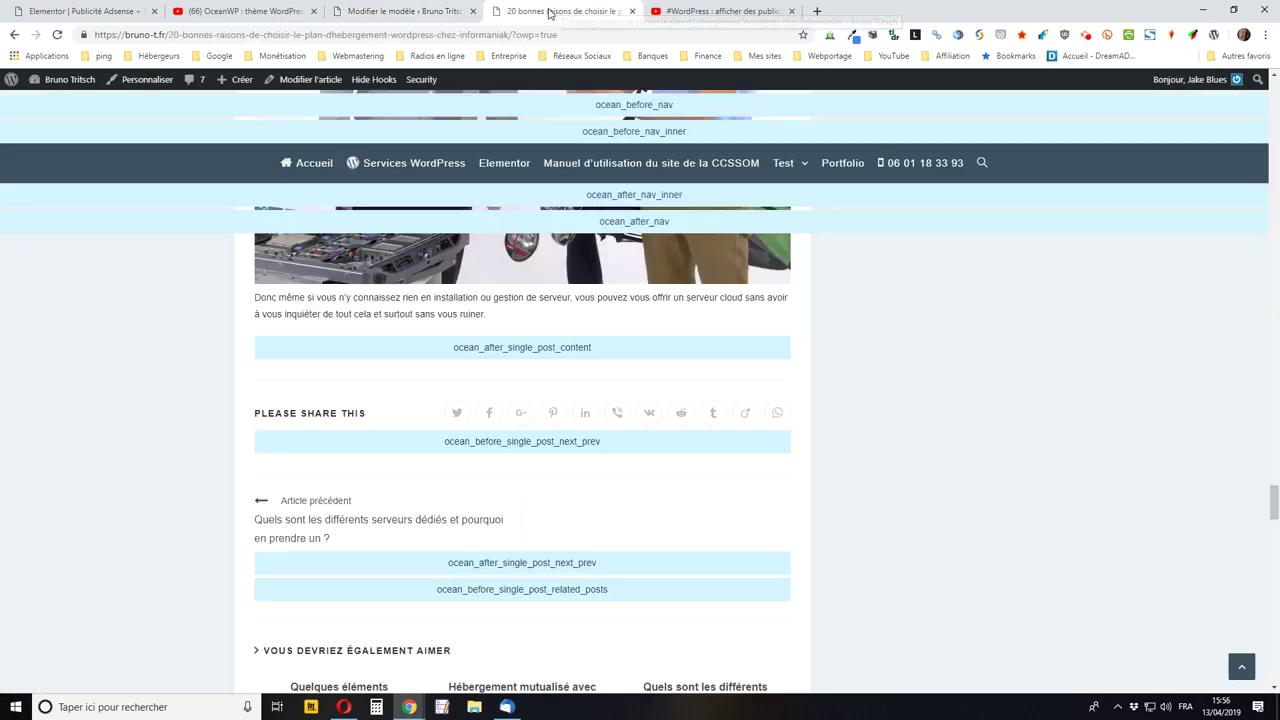
pyautogui.click(57, 35)
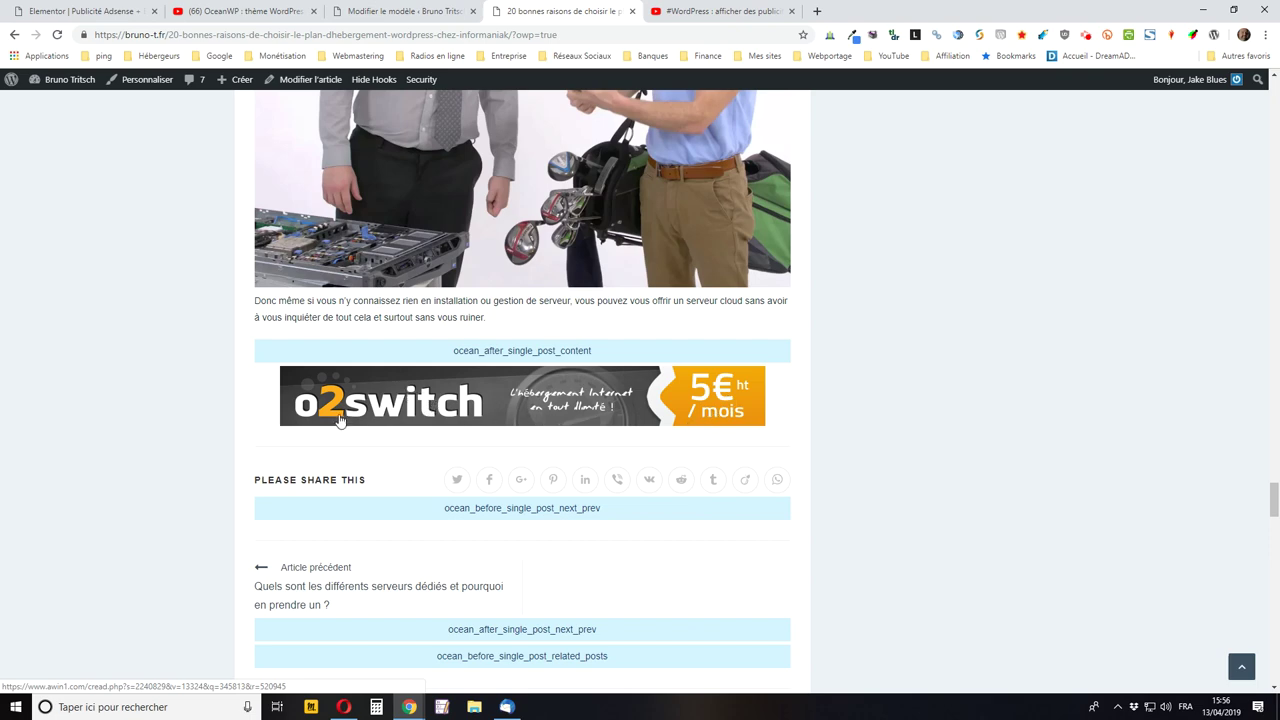
pyautogui.scroll(4, 480, 300)
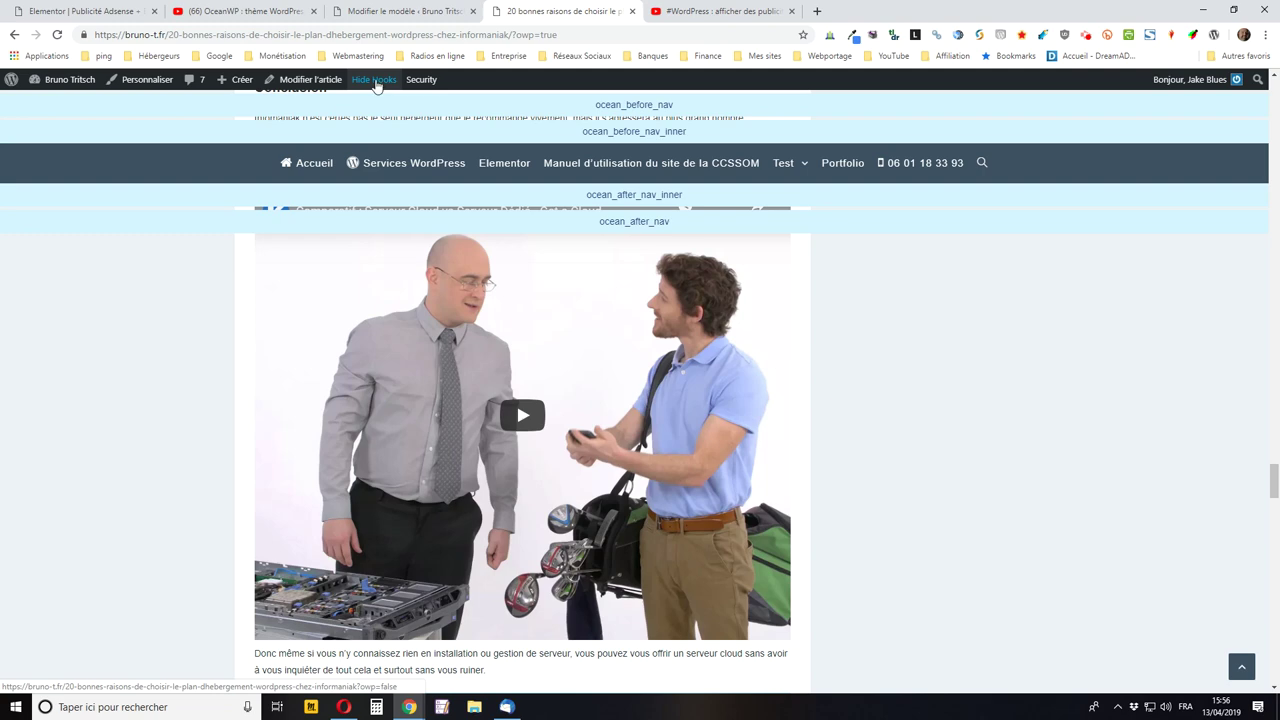
# Hide the theme hooks and check how the O2switch banner appears in the article, from its introduction to its end.
pyautogui.click(375, 80)
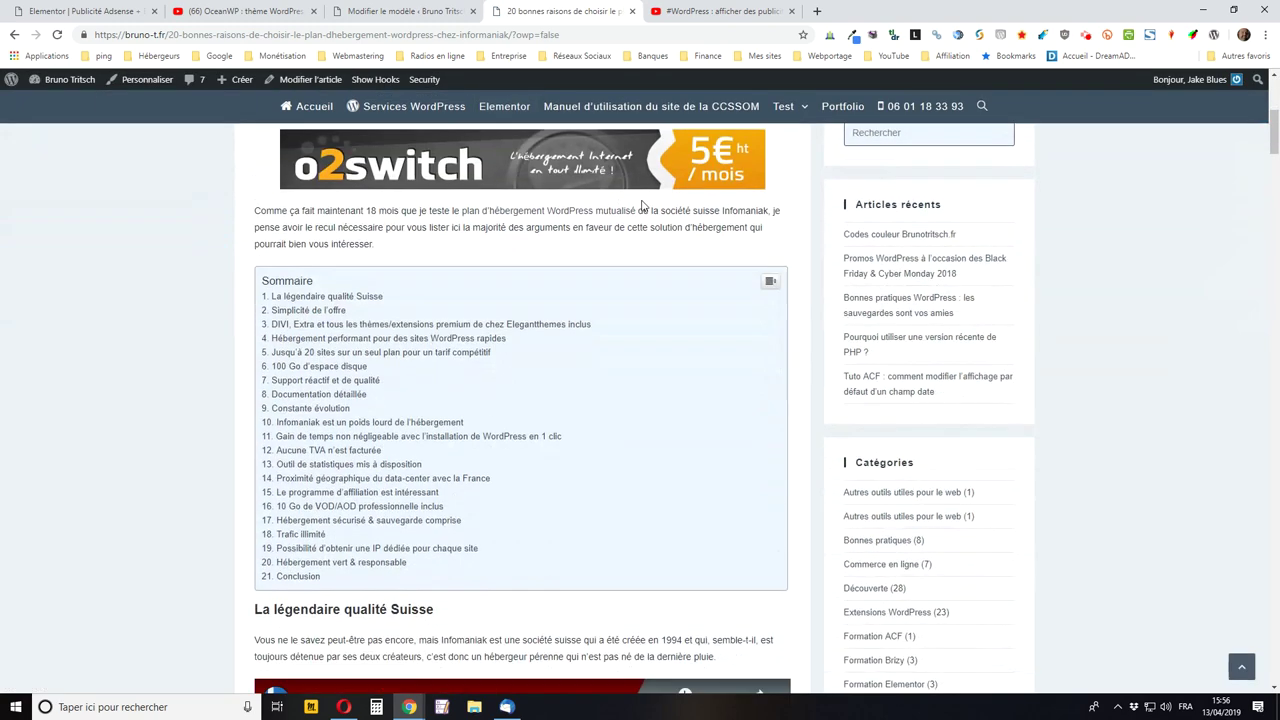
pyautogui.scroll(-15, 560, 195)
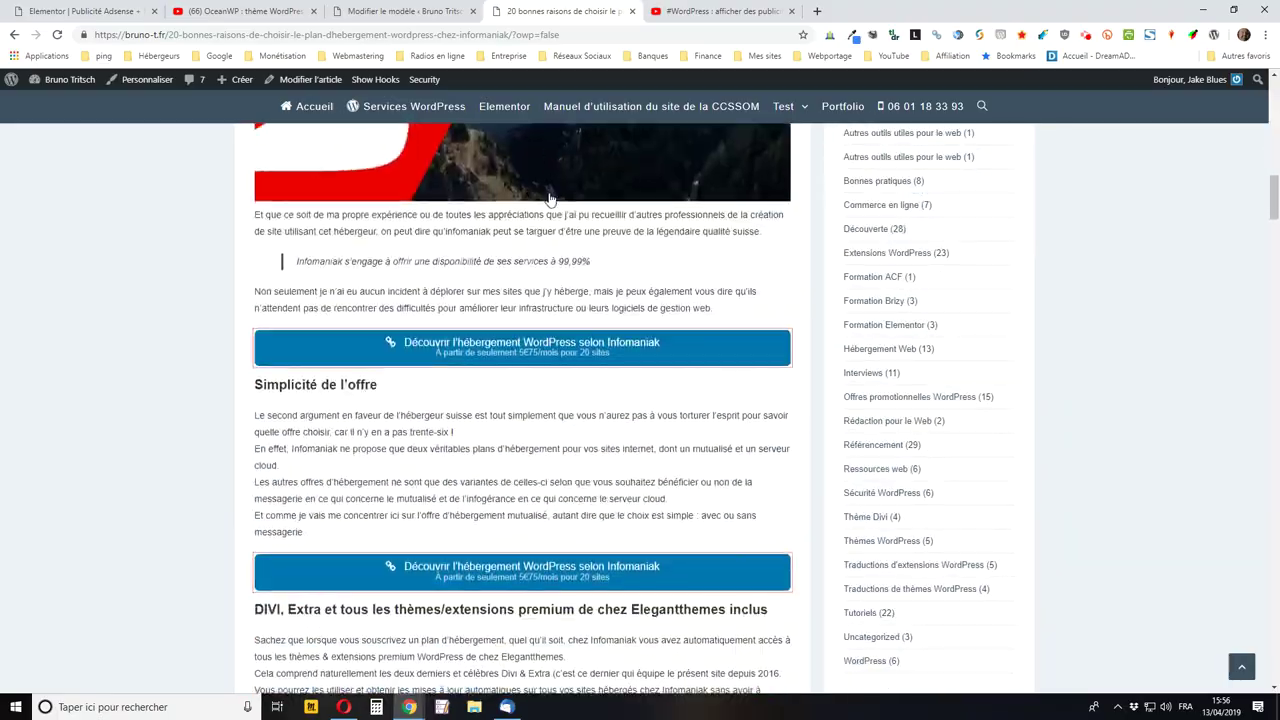
pyautogui.scroll(-15, 545, 203)
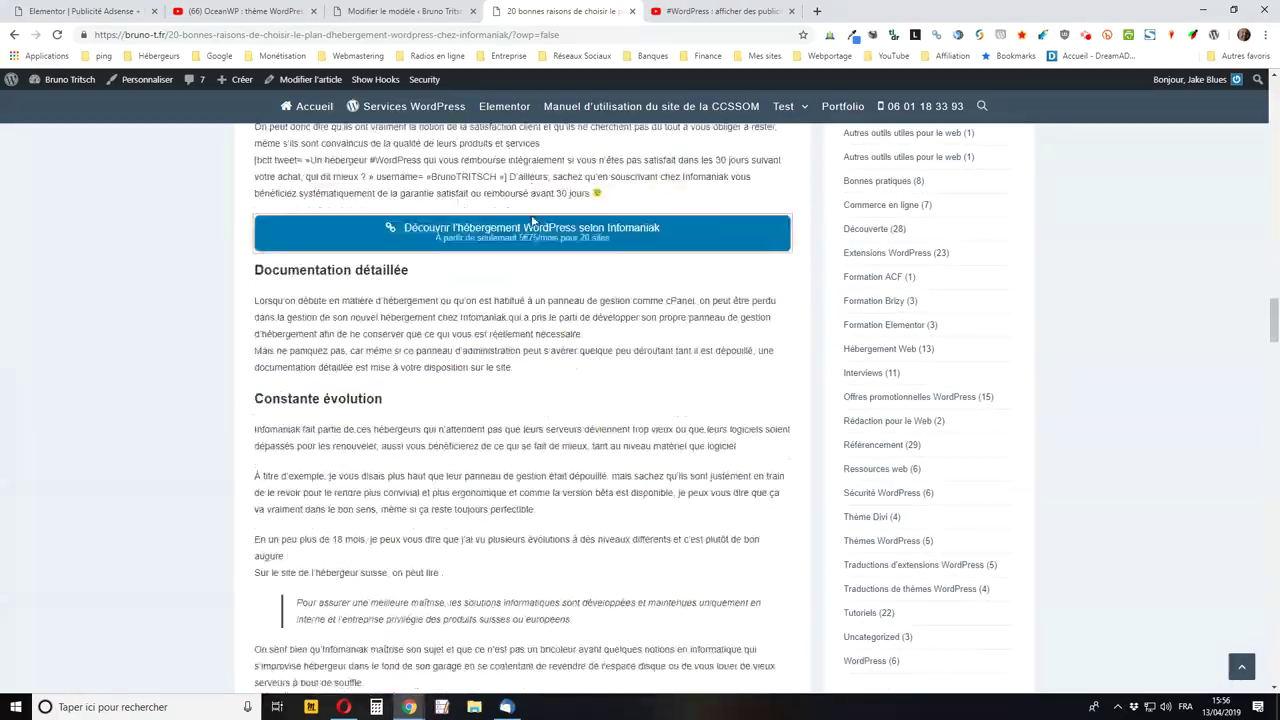
pyautogui.scroll(-15, 519, 231)
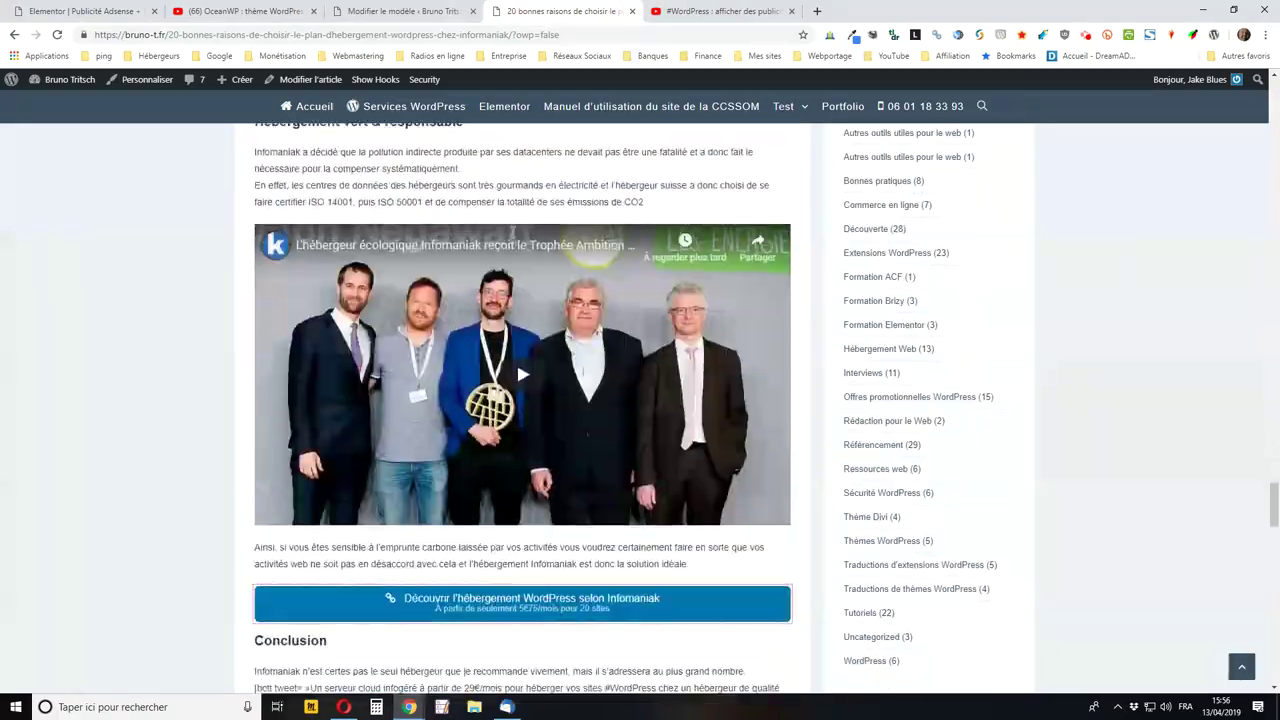
pyautogui.scroll(-2, 505, 240)
pyautogui.scroll(3, 502, 238)
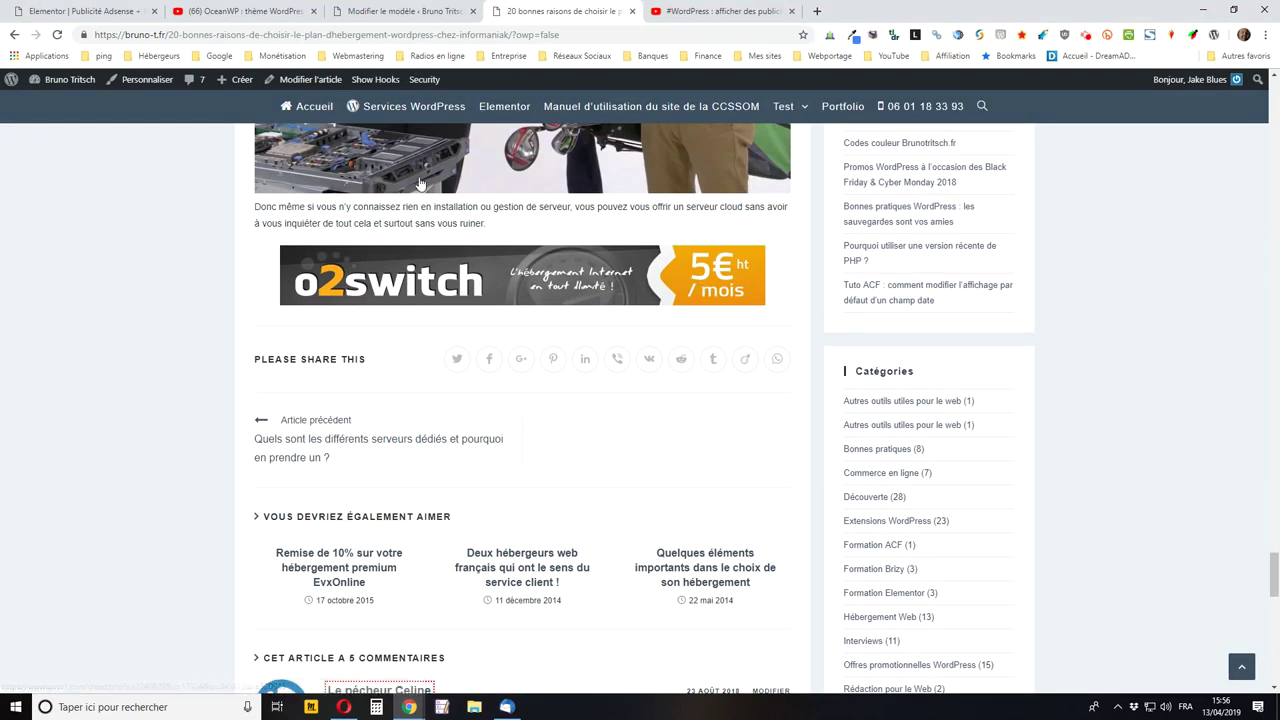
# Open the site's home page and look through it down to the footer for the content banner.
pyautogui.click(1241, 666)
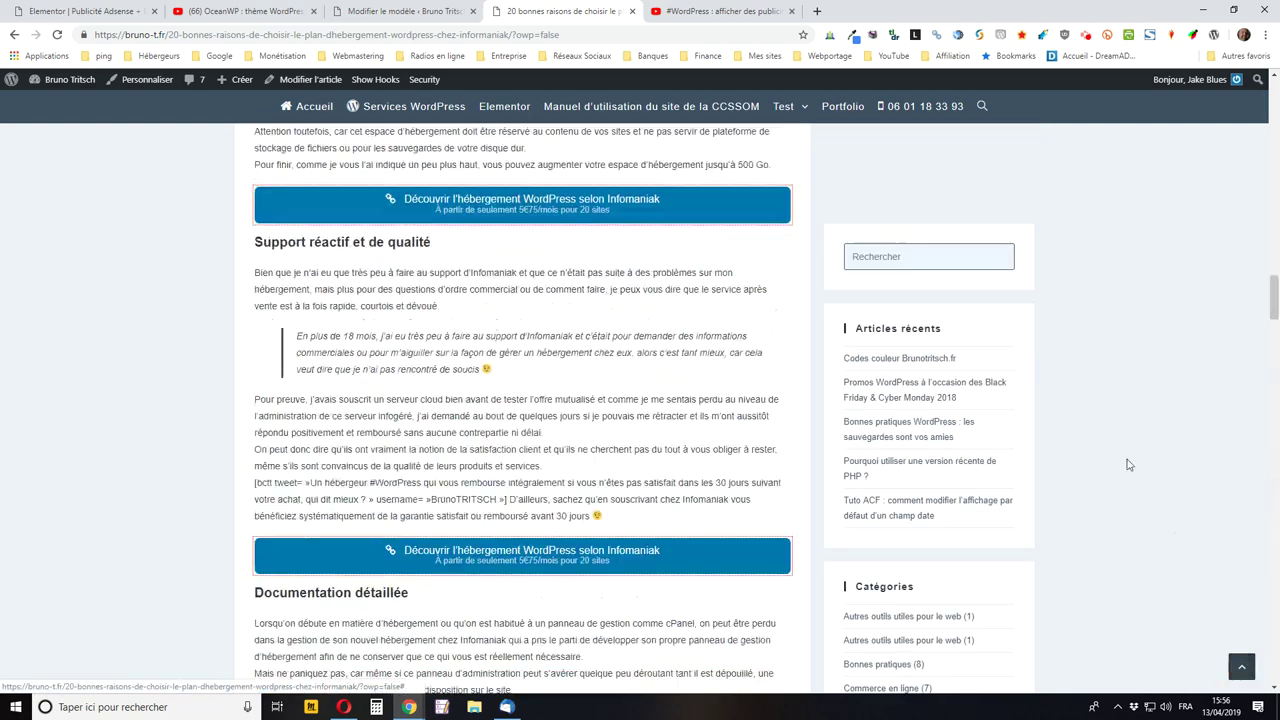
pyautogui.click(617, 148)
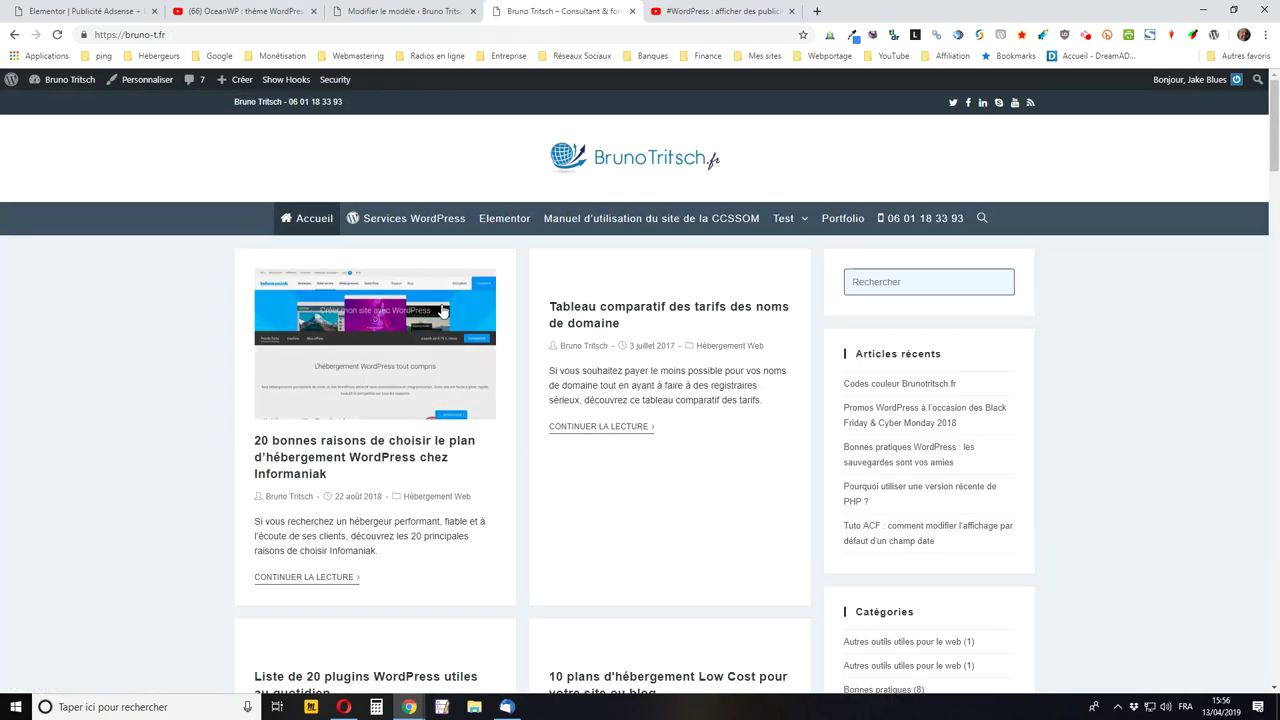
pyautogui.moveTo(1270, 145); pyautogui.dragTo(1272, 678)
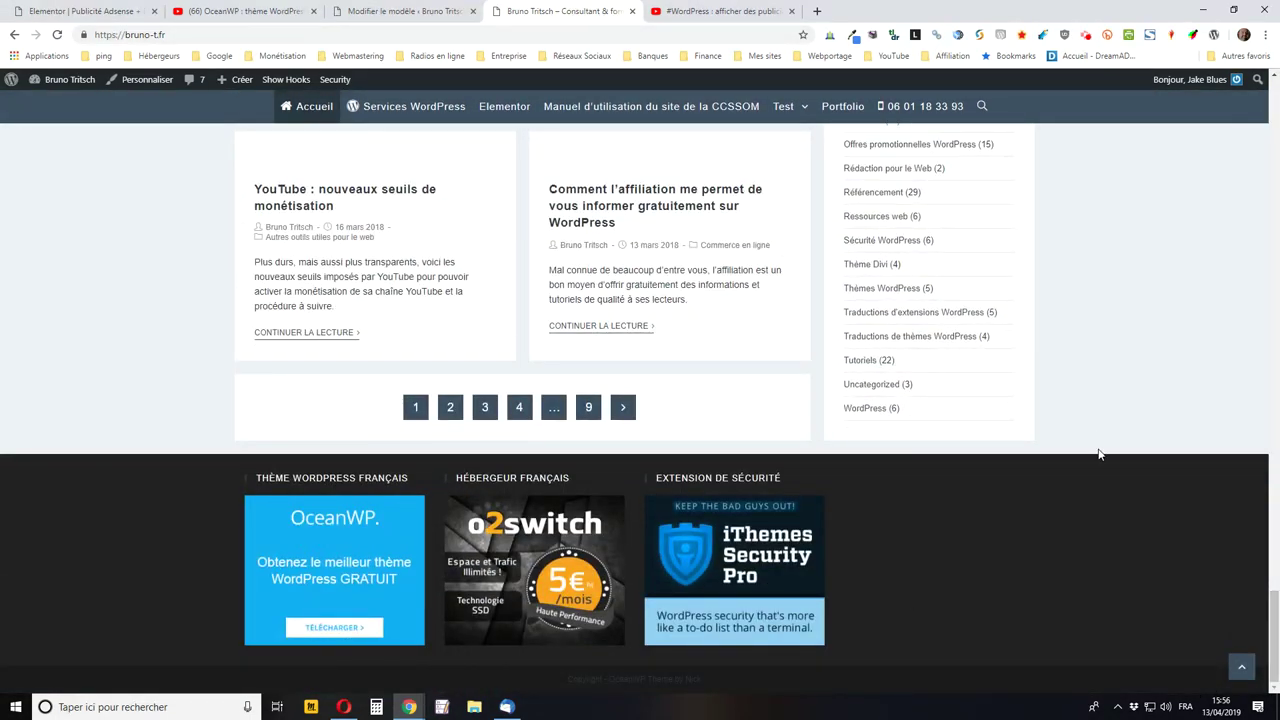
pyautogui.click(1241, 668)
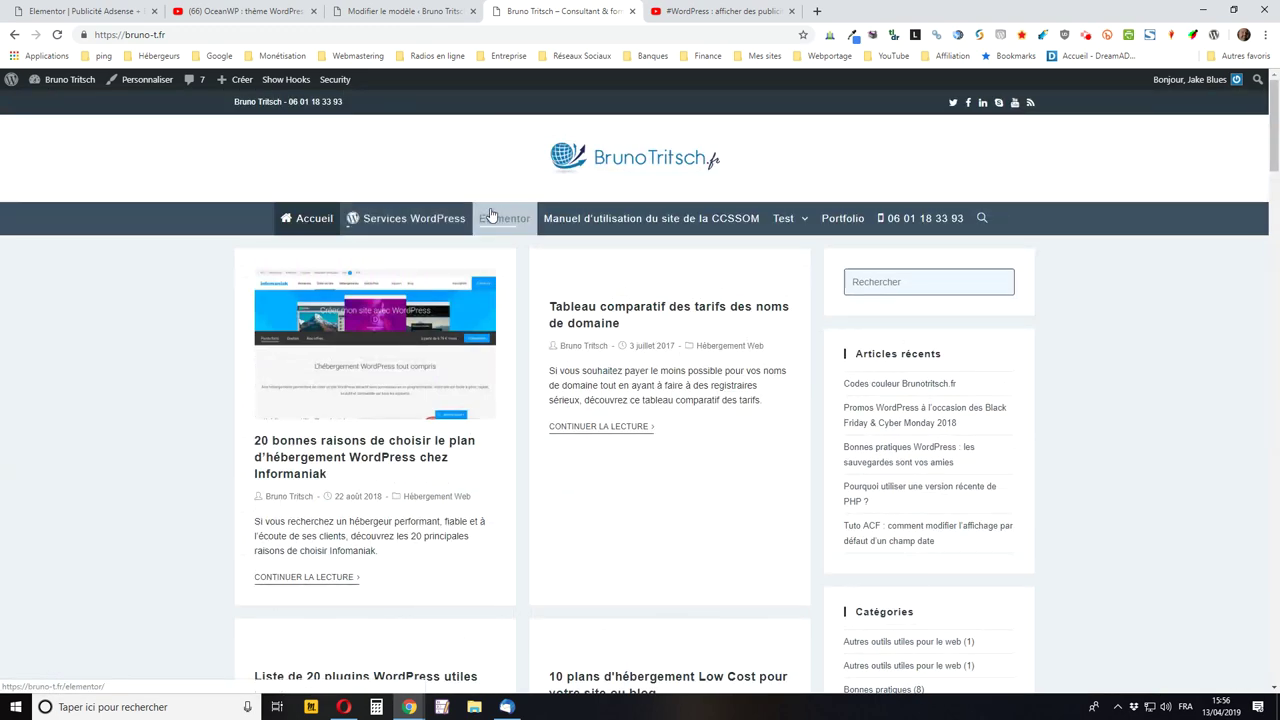
# Look through the site's Elementor page for the content banner and return to the banner template's editor.
pyautogui.click(491, 219)
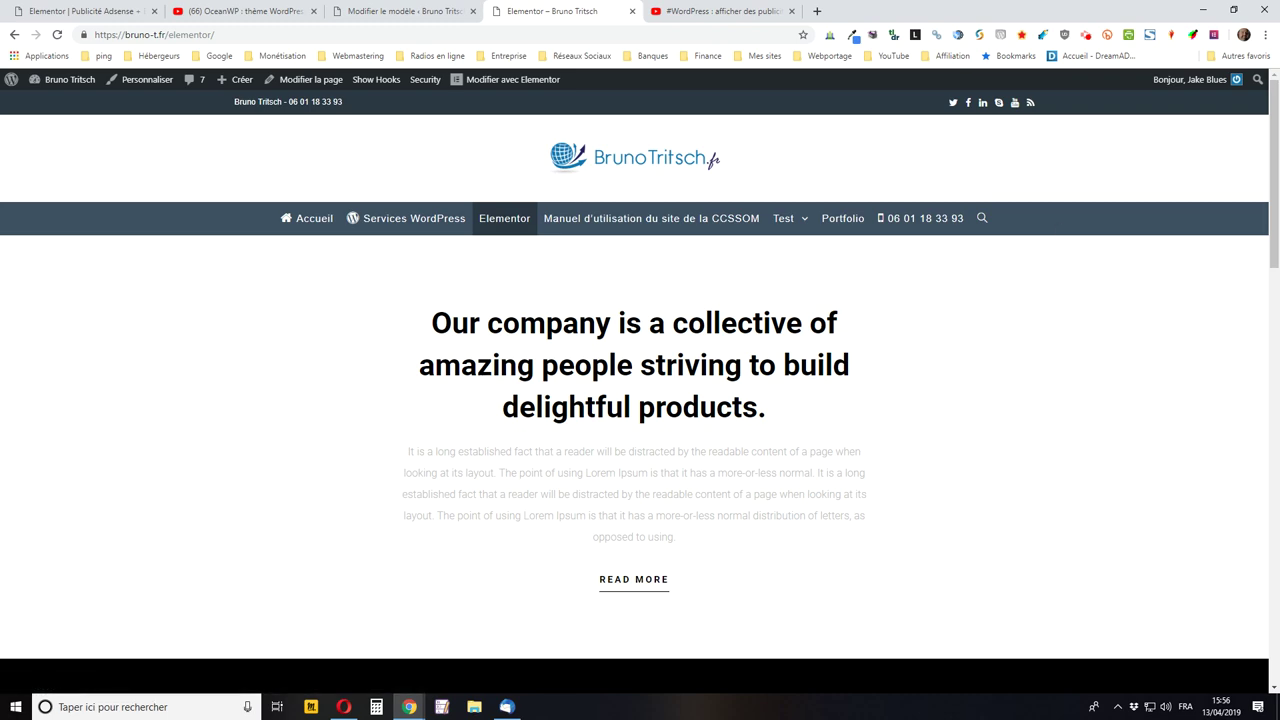
pyautogui.scroll(-15, 1264, 140)
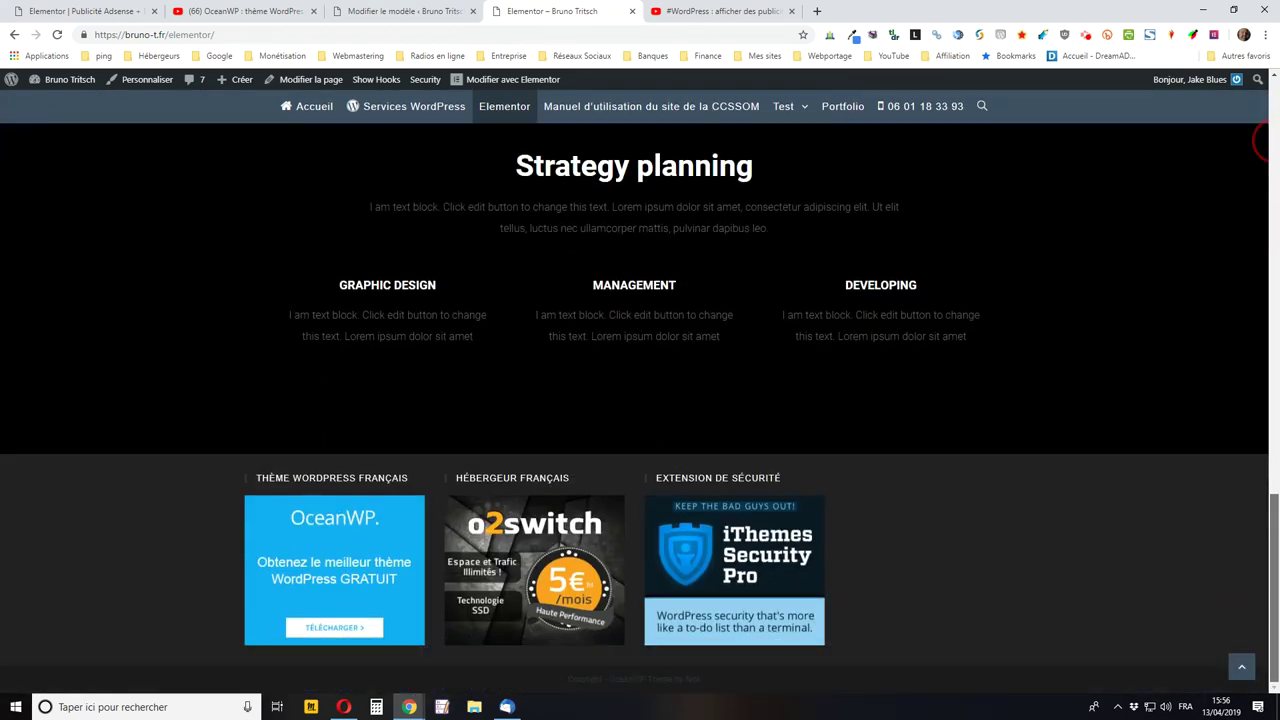
pyautogui.scroll(15, 1262, 142)
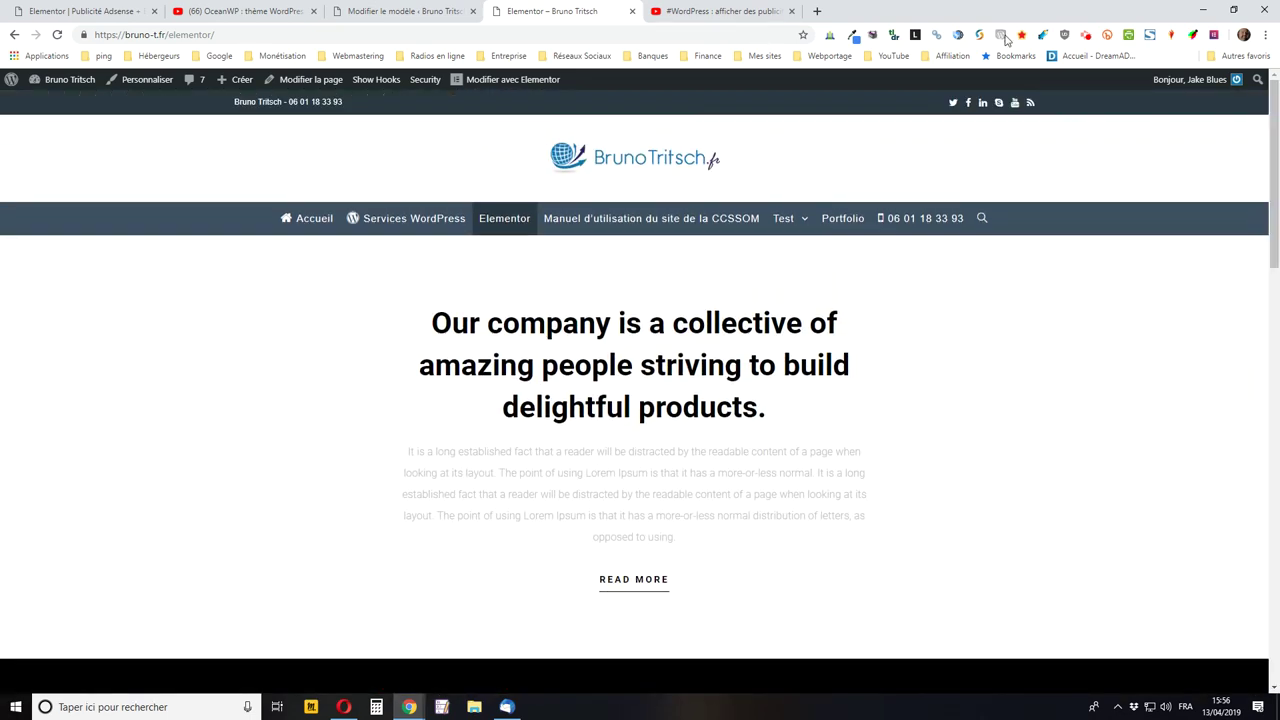
pyautogui.click(363, 11)
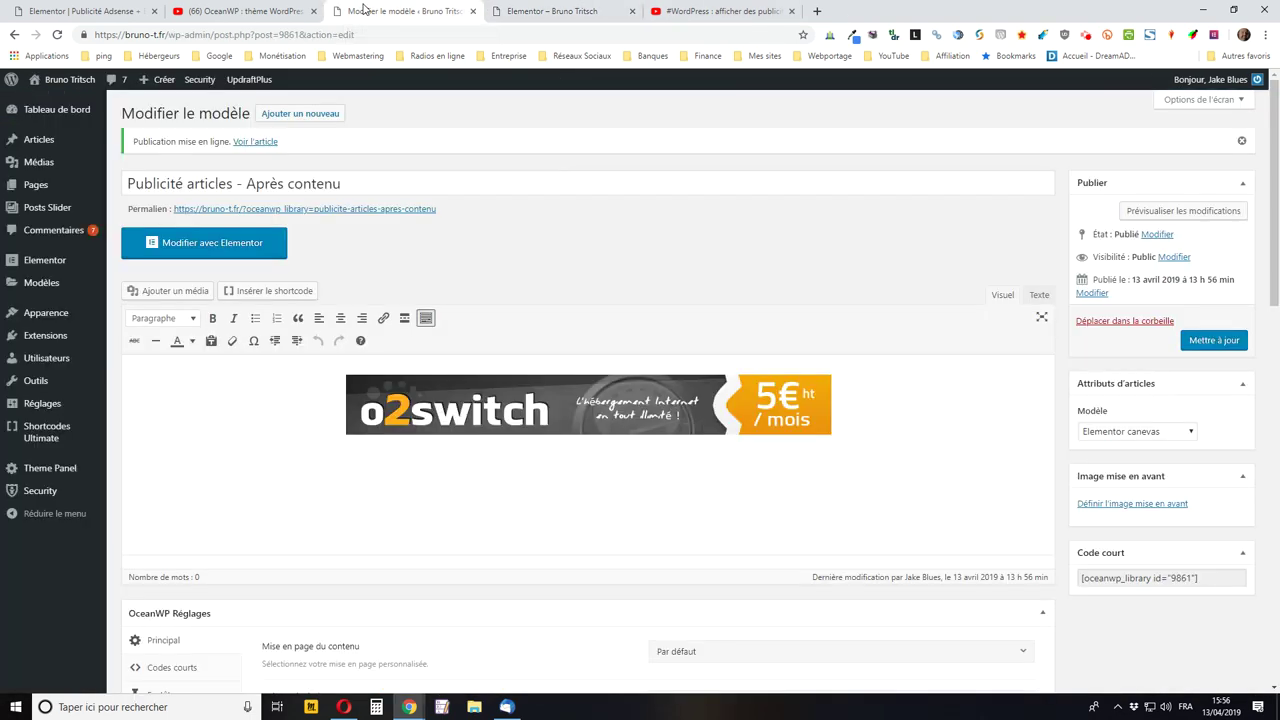
pyautogui.scroll(-2, 398, 402)
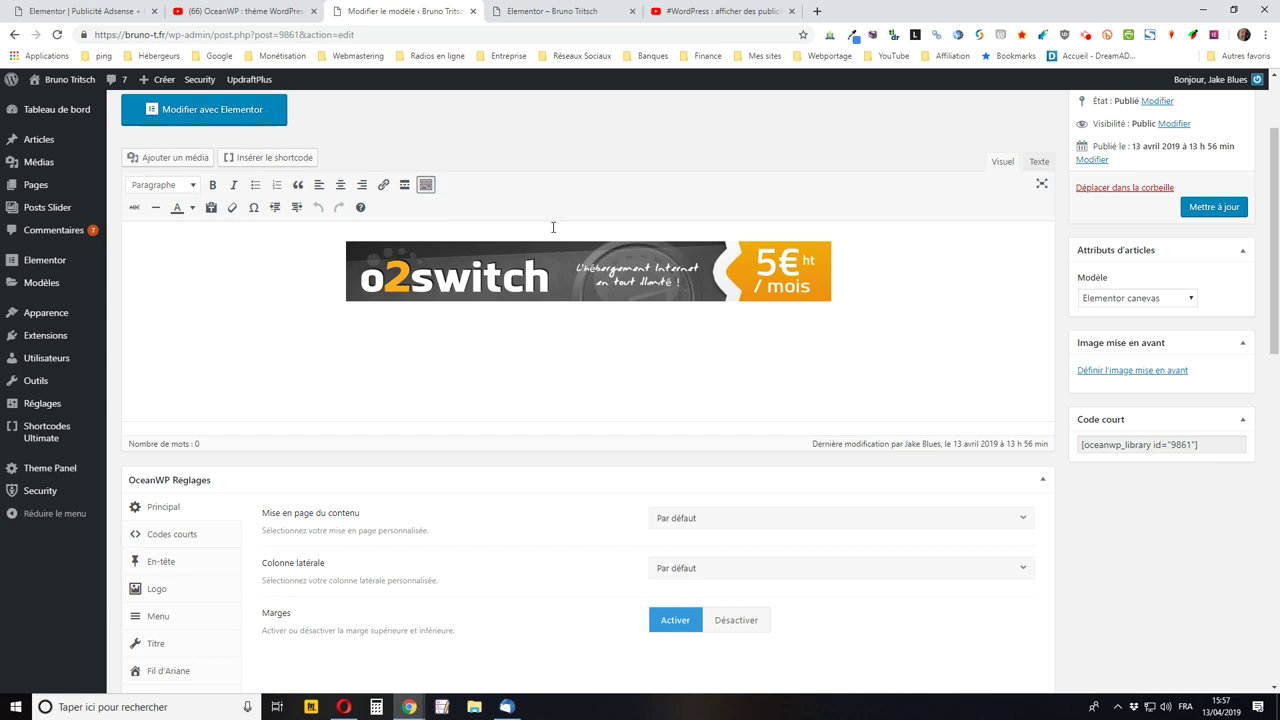
# Return to the home page and open the recent article "Bonnes pratiques WordPress : les sauvegardes sont vos amies".
pyautogui.click(560, 12)
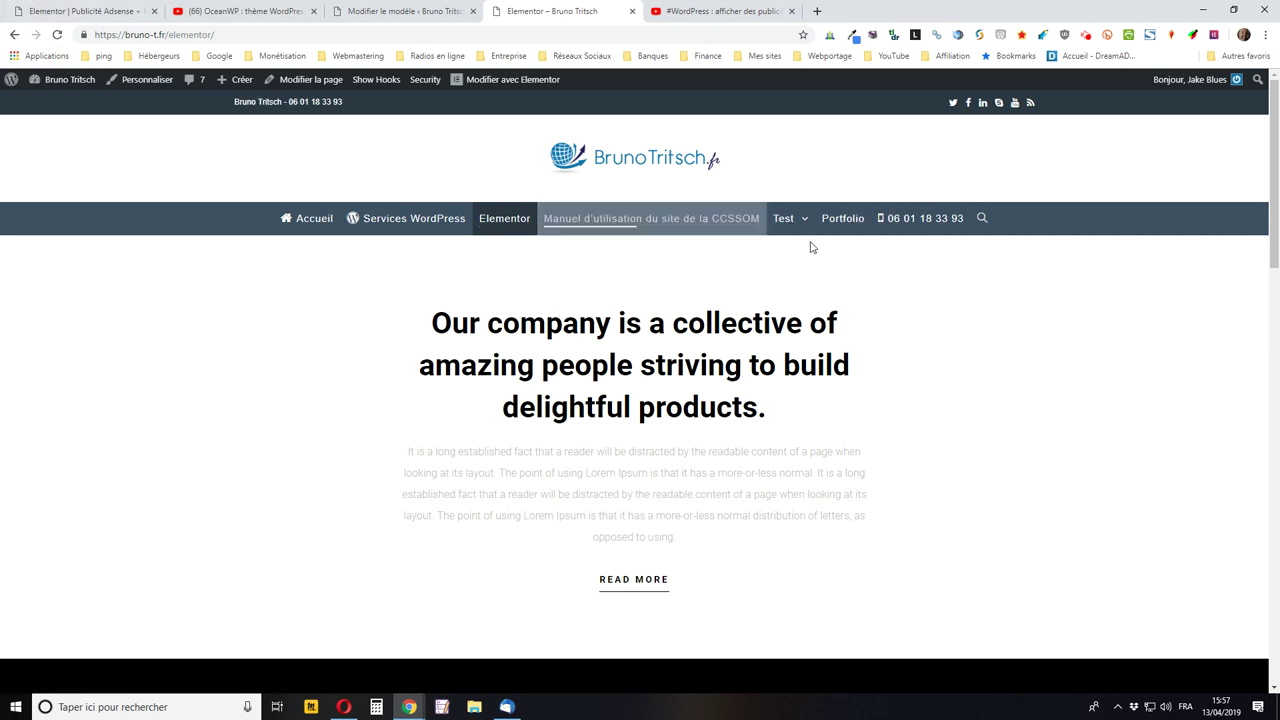
pyautogui.click(14, 35)
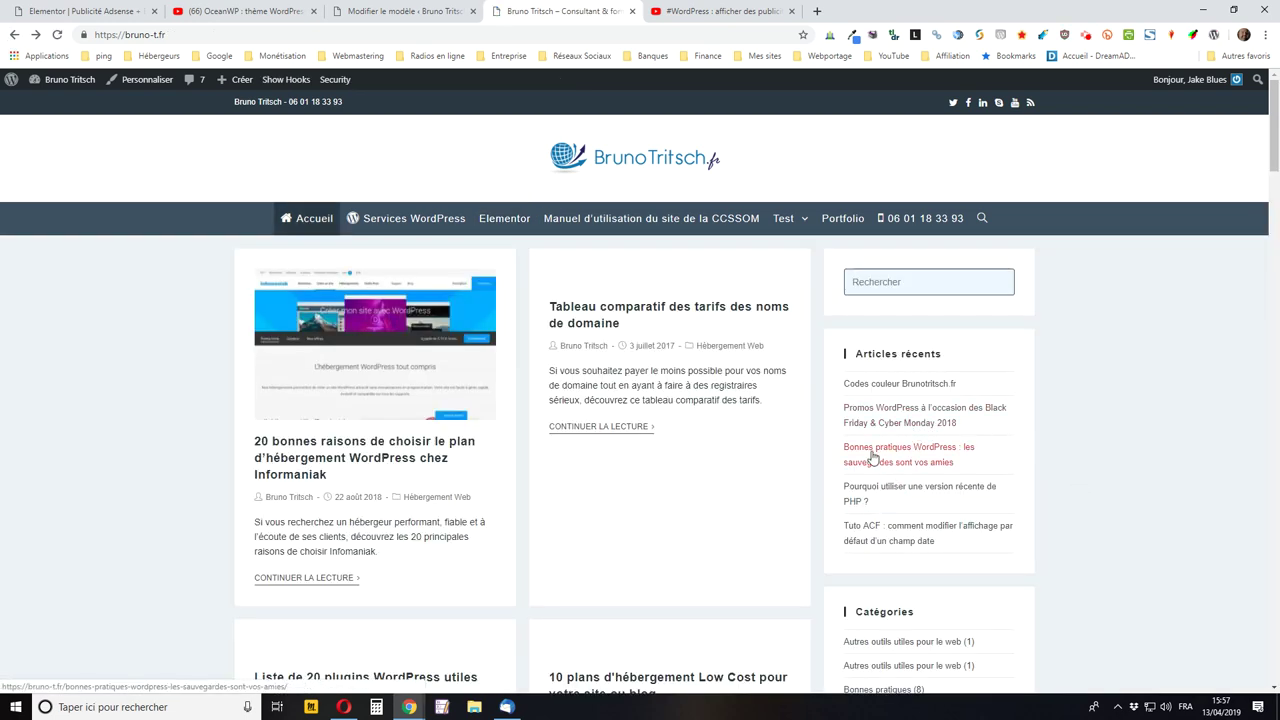
pyautogui.click(872, 459)
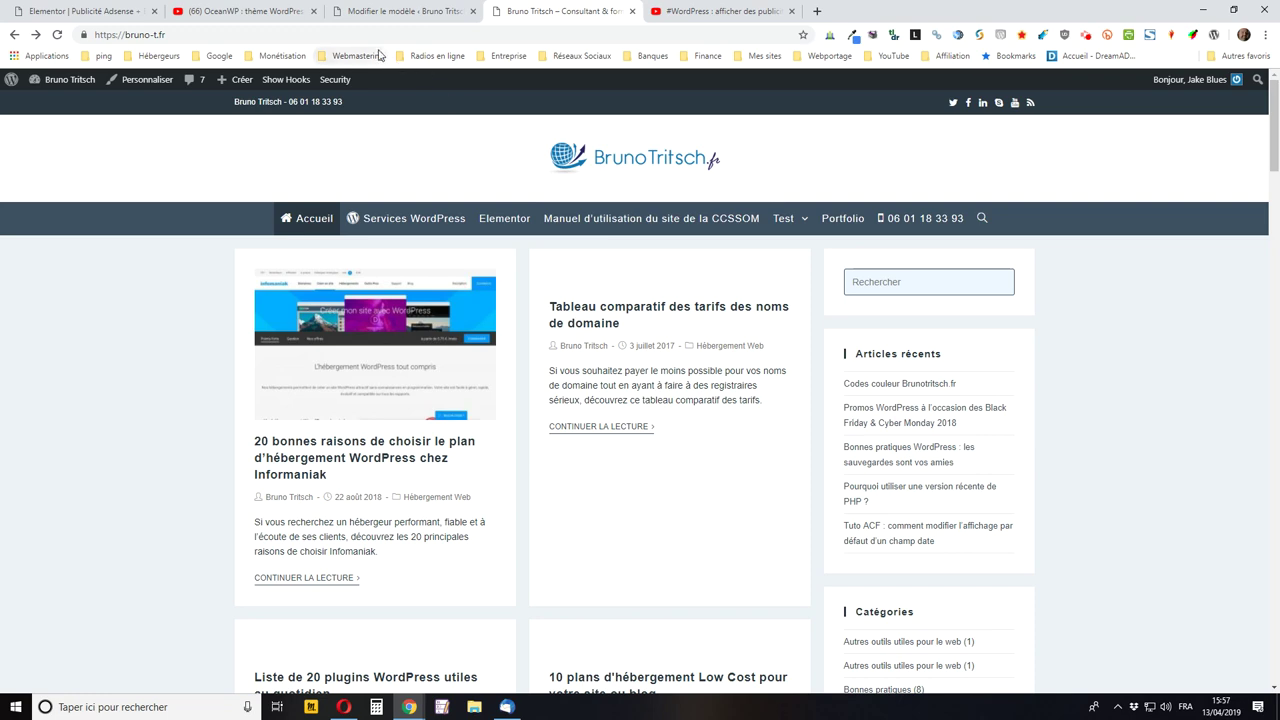
pyautogui.click(866, 453)
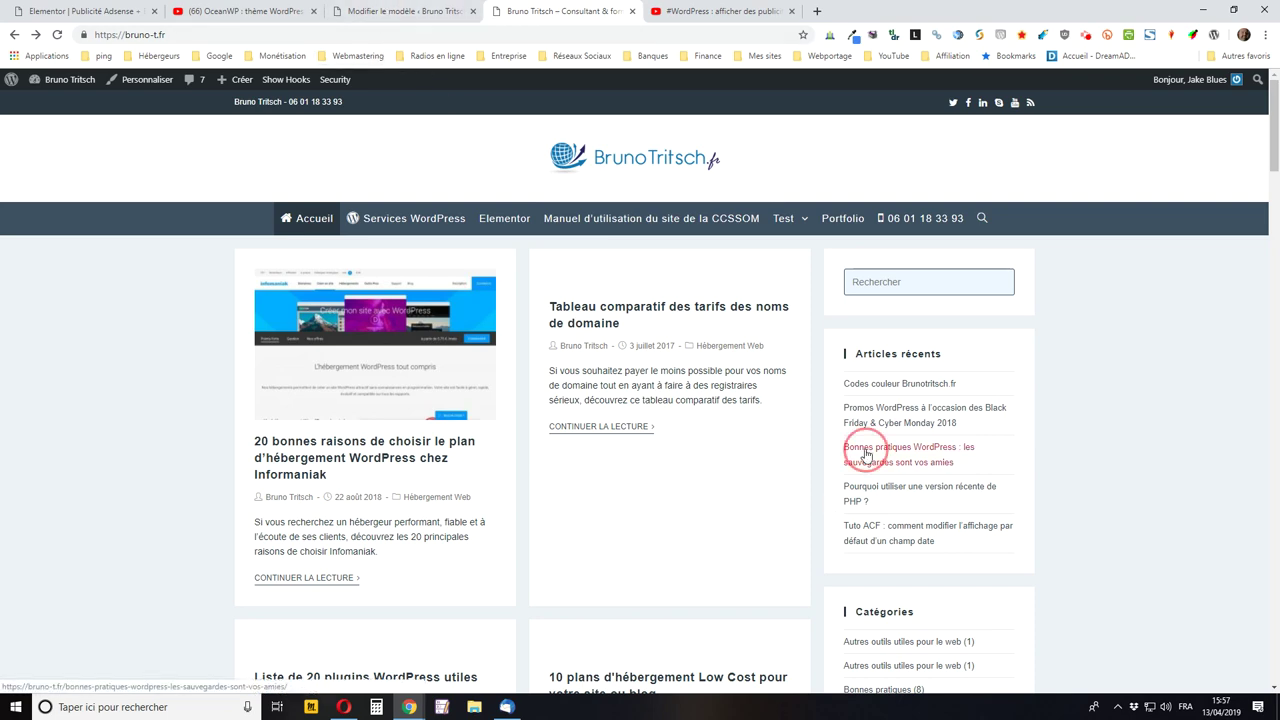
# Enable Conditional Logic in the banner template's hook settings and set it to show on All Pages.
pyautogui.click(400, 12)
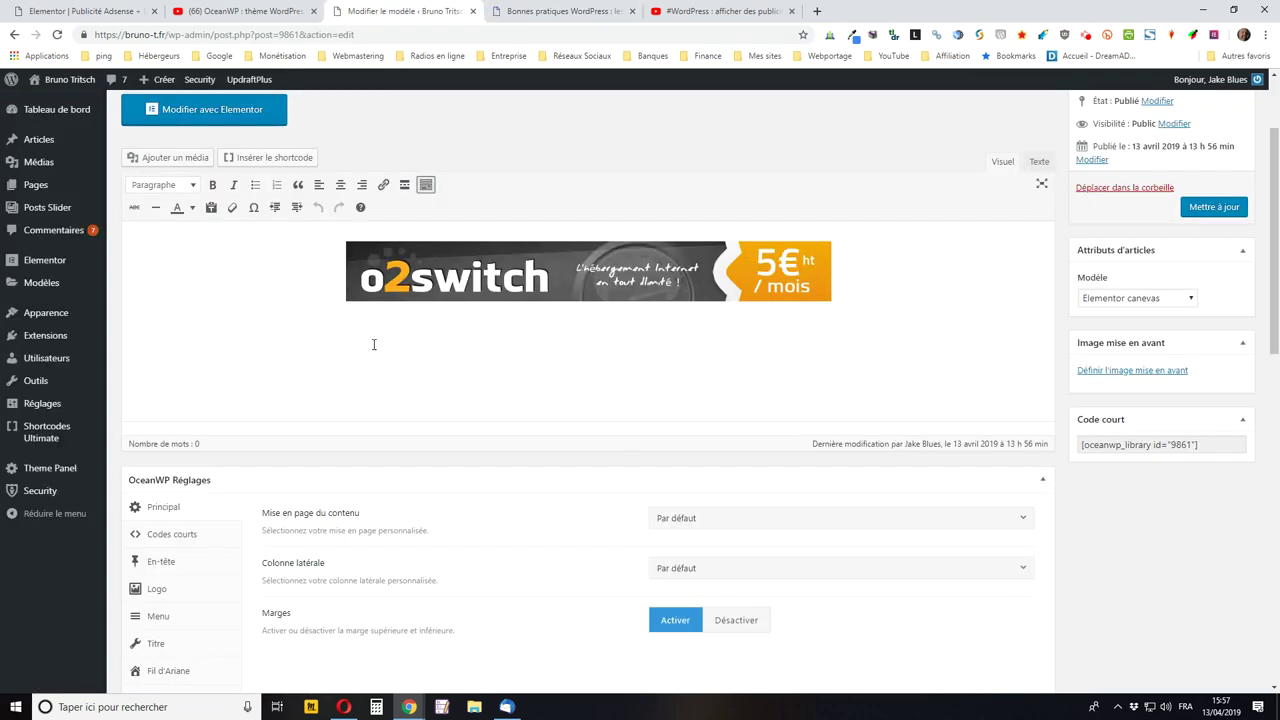
pyautogui.scroll(-2, 386, 332)
pyautogui.scroll(-2, 378, 366)
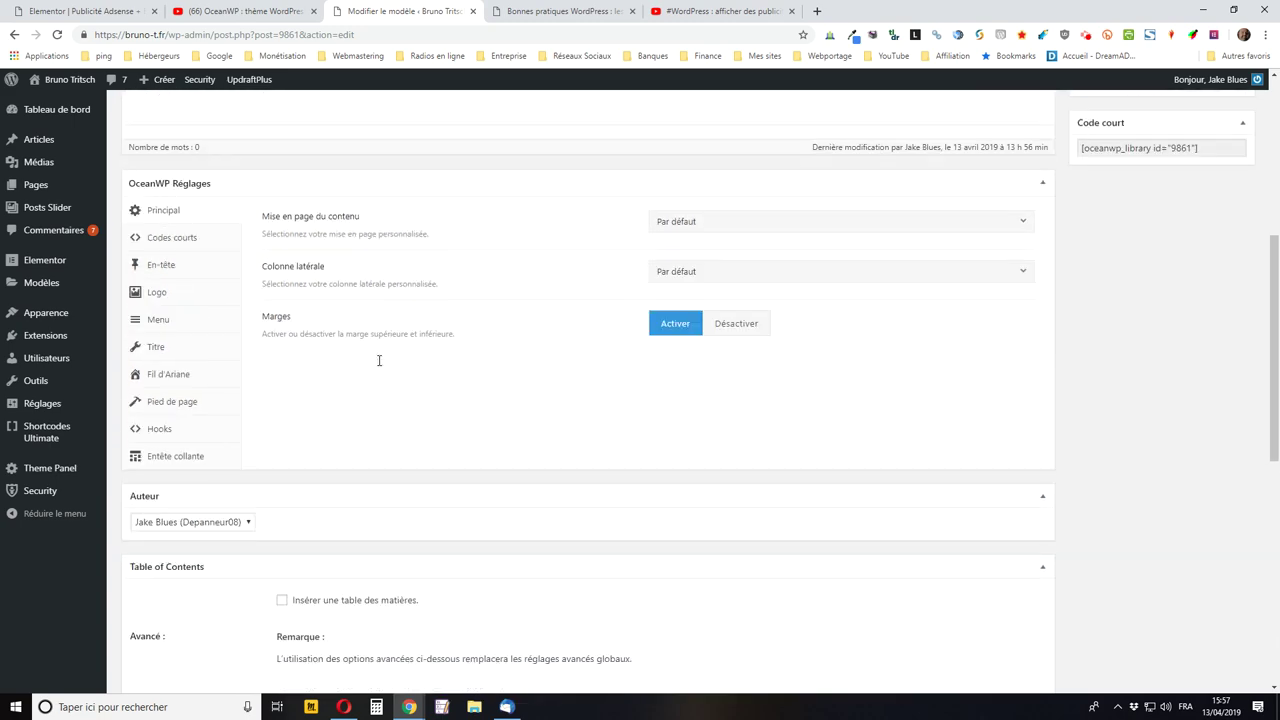
pyautogui.scroll(-5, 378, 366)
pyautogui.scroll(-1, 378, 366)
pyautogui.scroll(3, 377, 363)
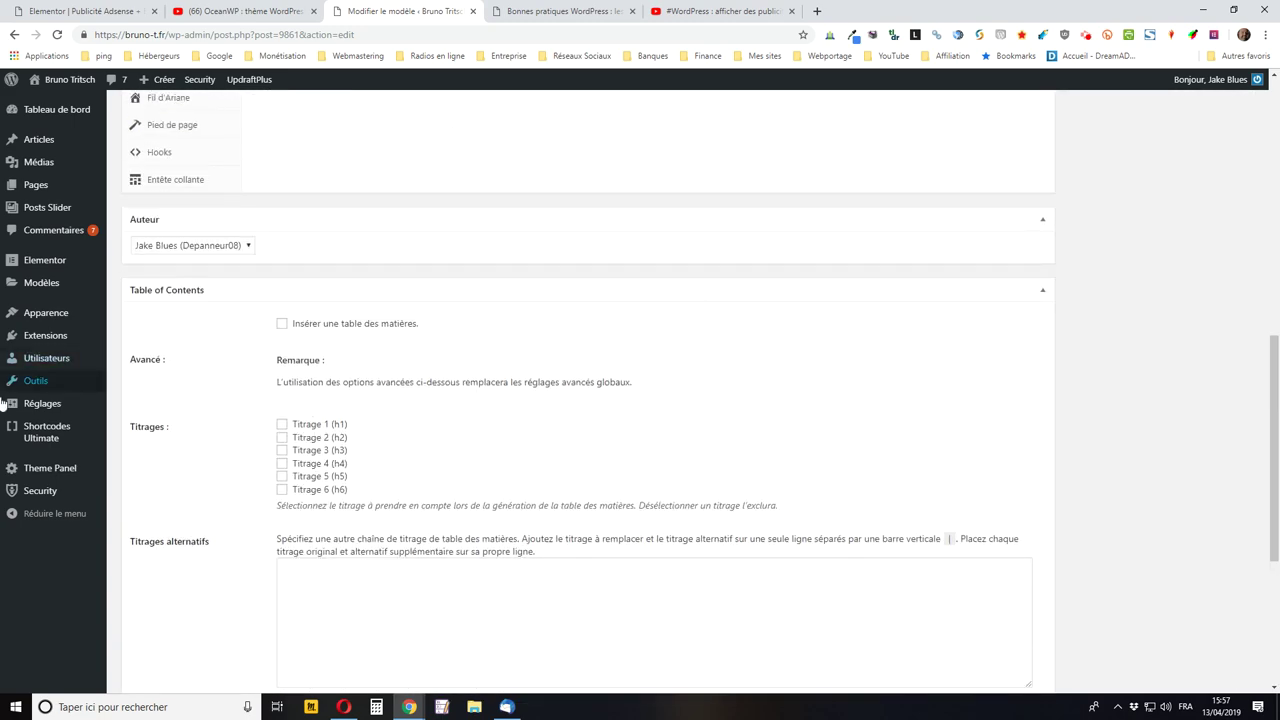
pyautogui.click(166, 154)
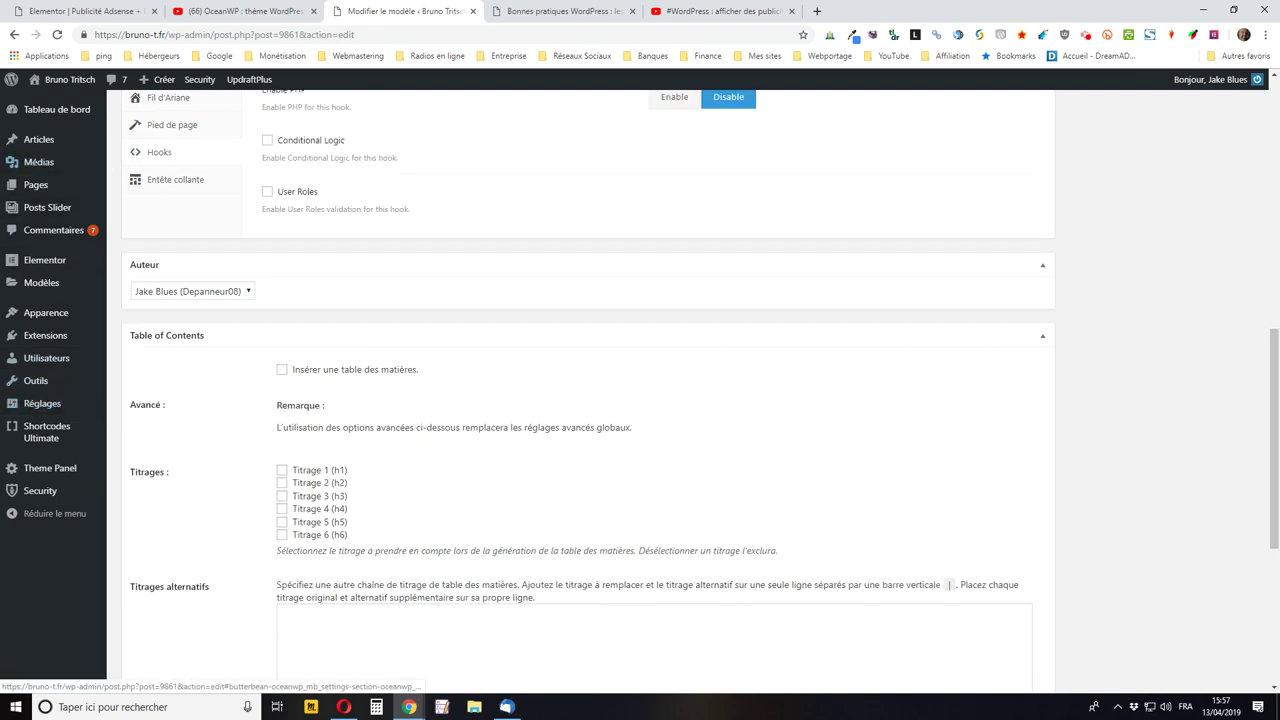
pyautogui.scroll(3, 680, 377)
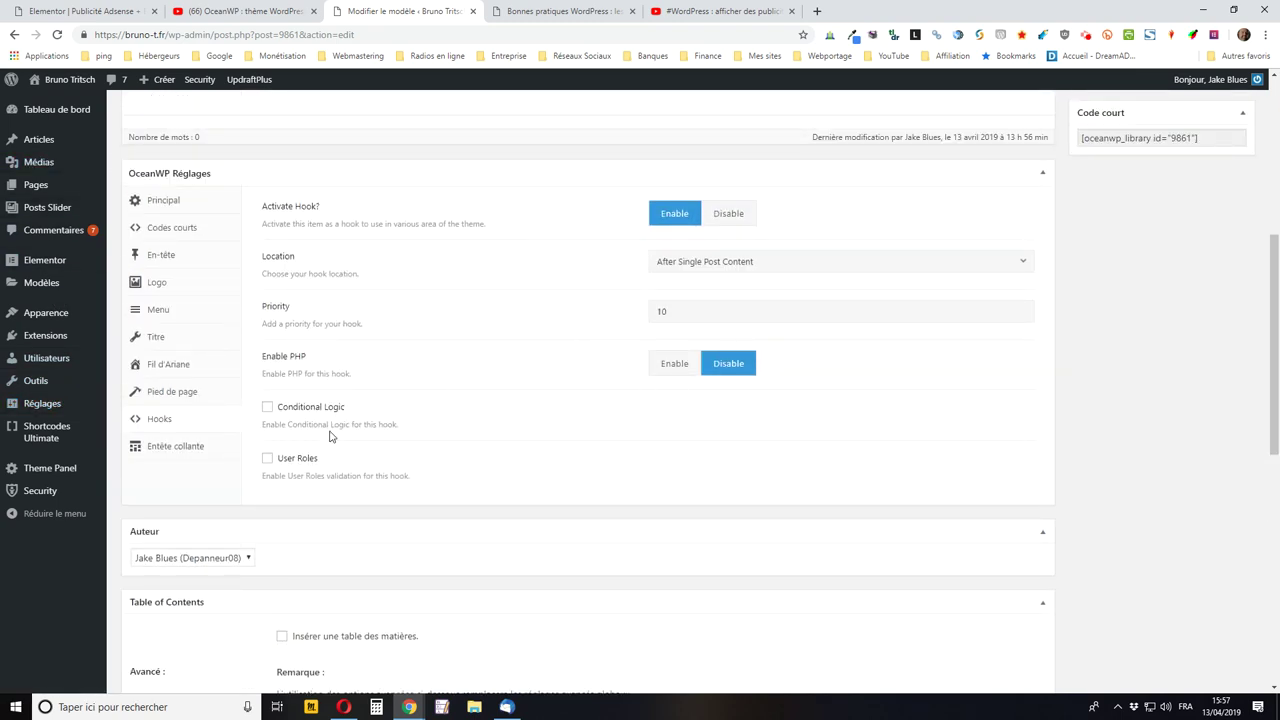
pyautogui.click(268, 408)
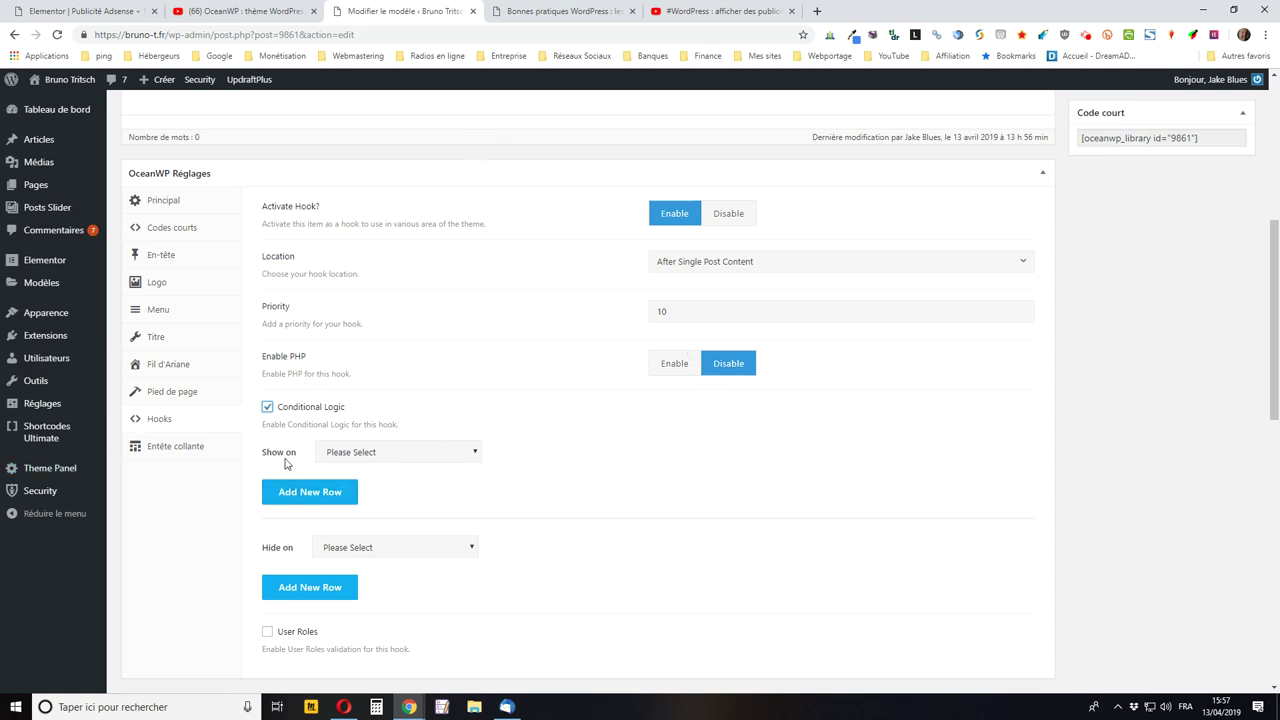
pyautogui.click(368, 455)
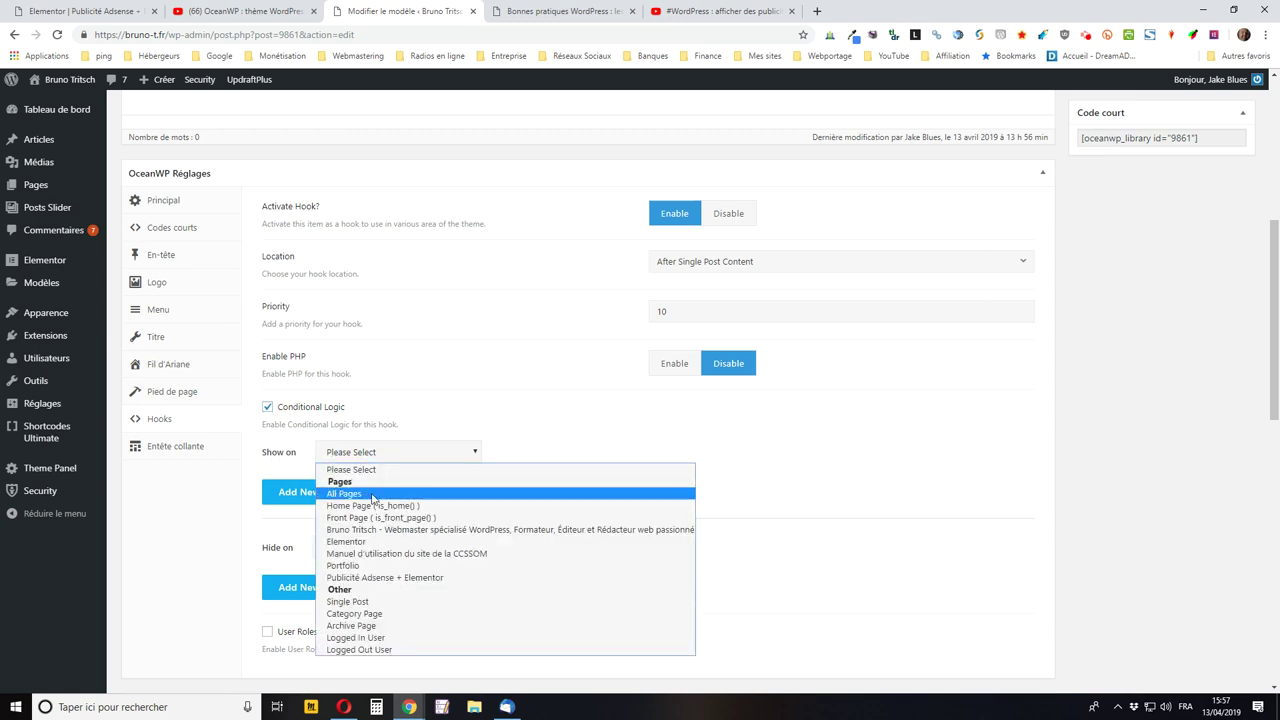
pyautogui.click(364, 494)
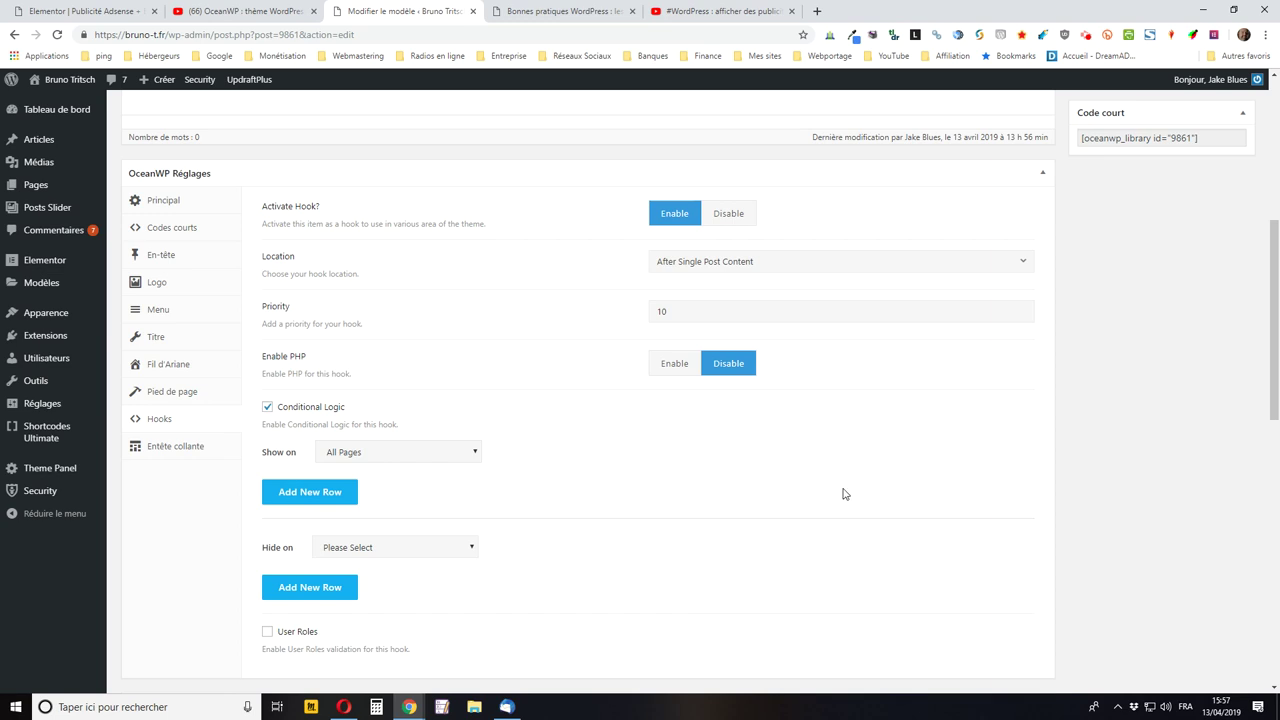
# Update the published banner template to save its display condition.
pyautogui.scroll(4, 843, 494)
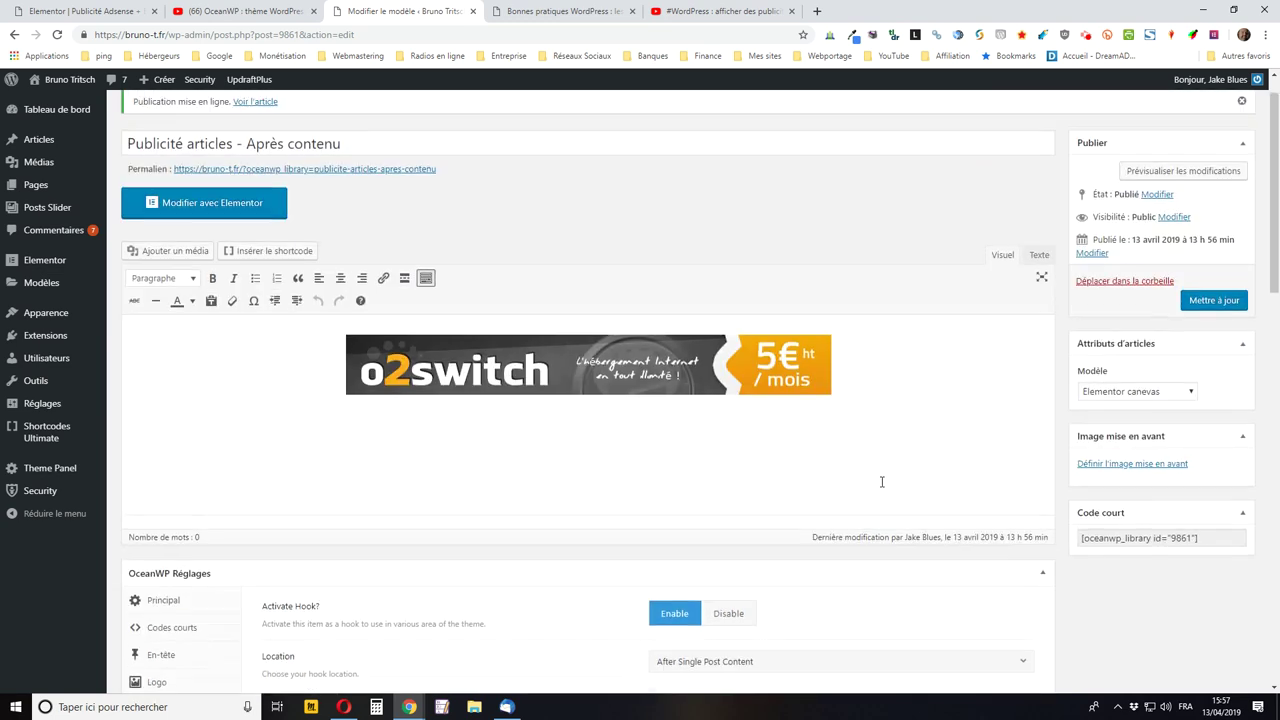
pyautogui.scroll(1, 881, 482)
pyautogui.click(1206, 345)
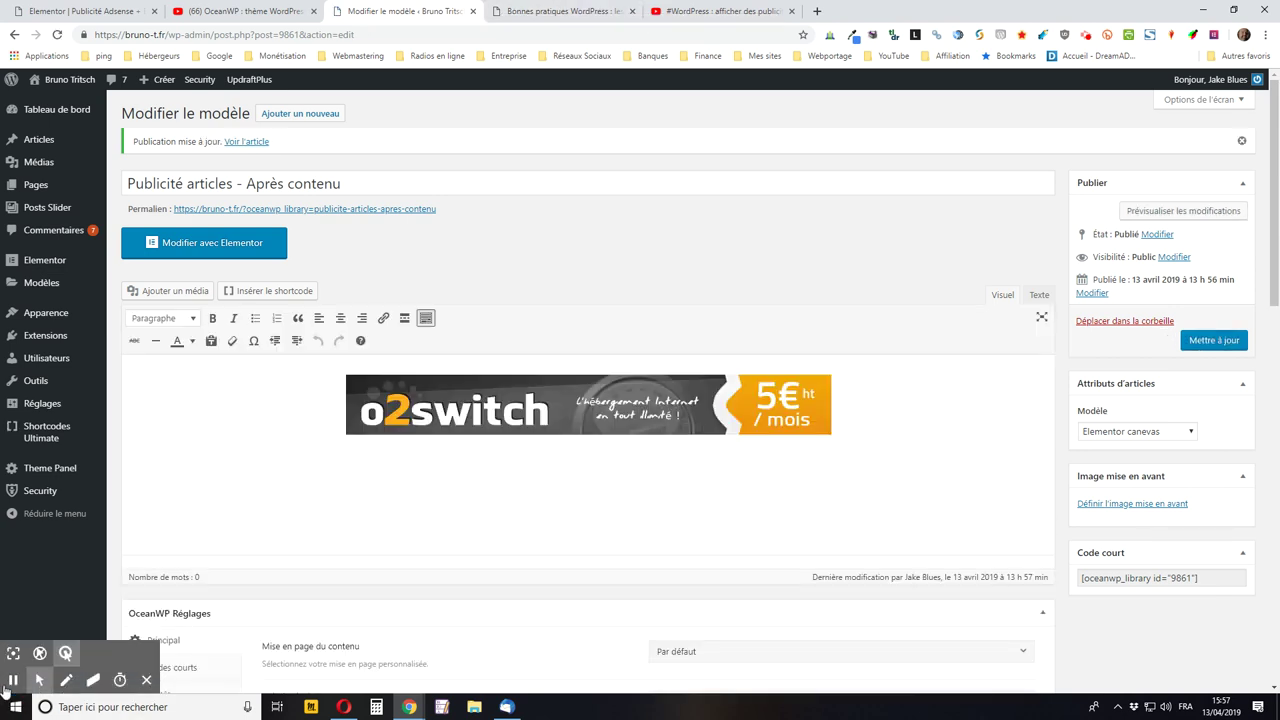
# Look over the banner template's OceanWP settings and update the published template again.
pyautogui.scroll(-1, 882, 565)
pyautogui.scroll(-2, 882, 565)
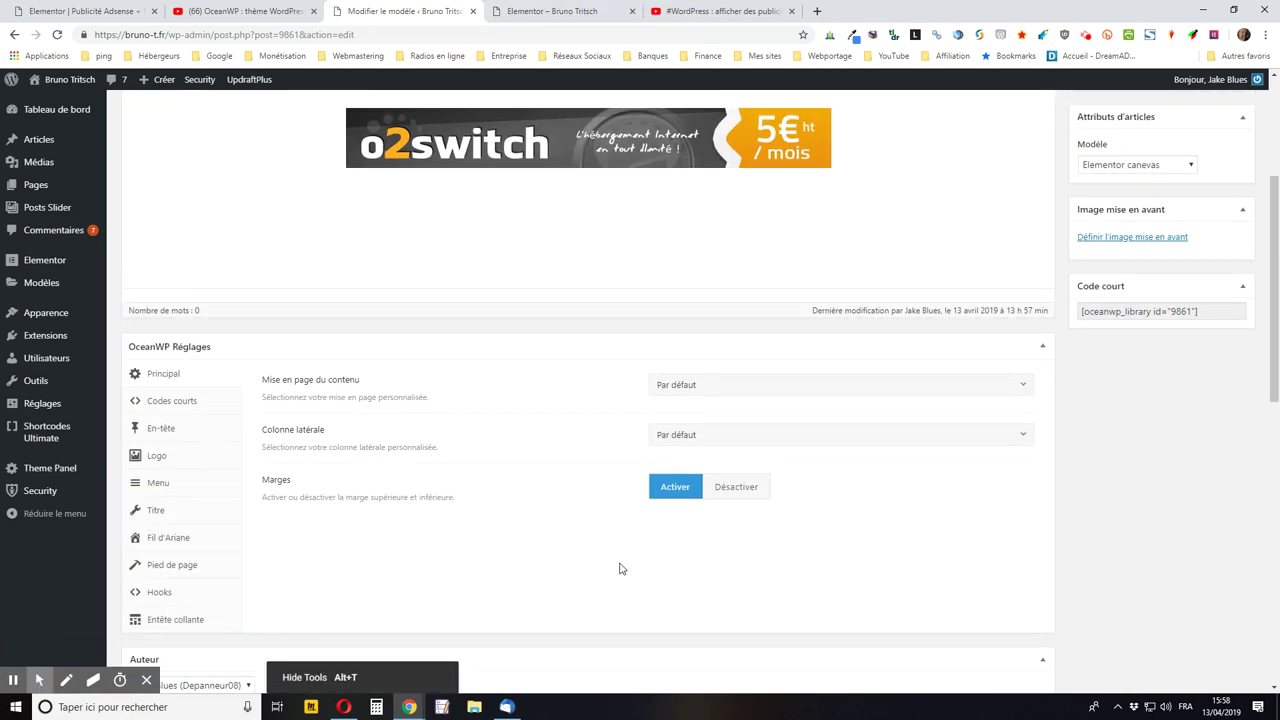
pyautogui.scroll(-3, 703, 437)
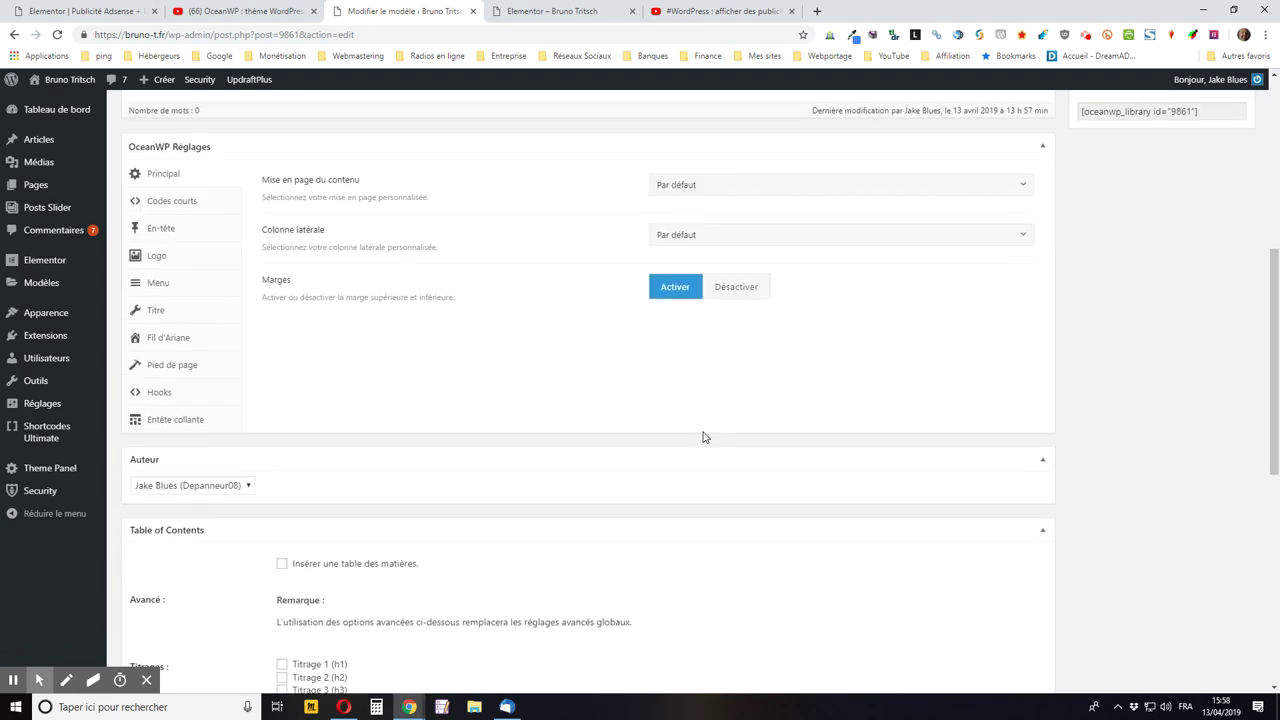
pyautogui.scroll(5, 817, 377)
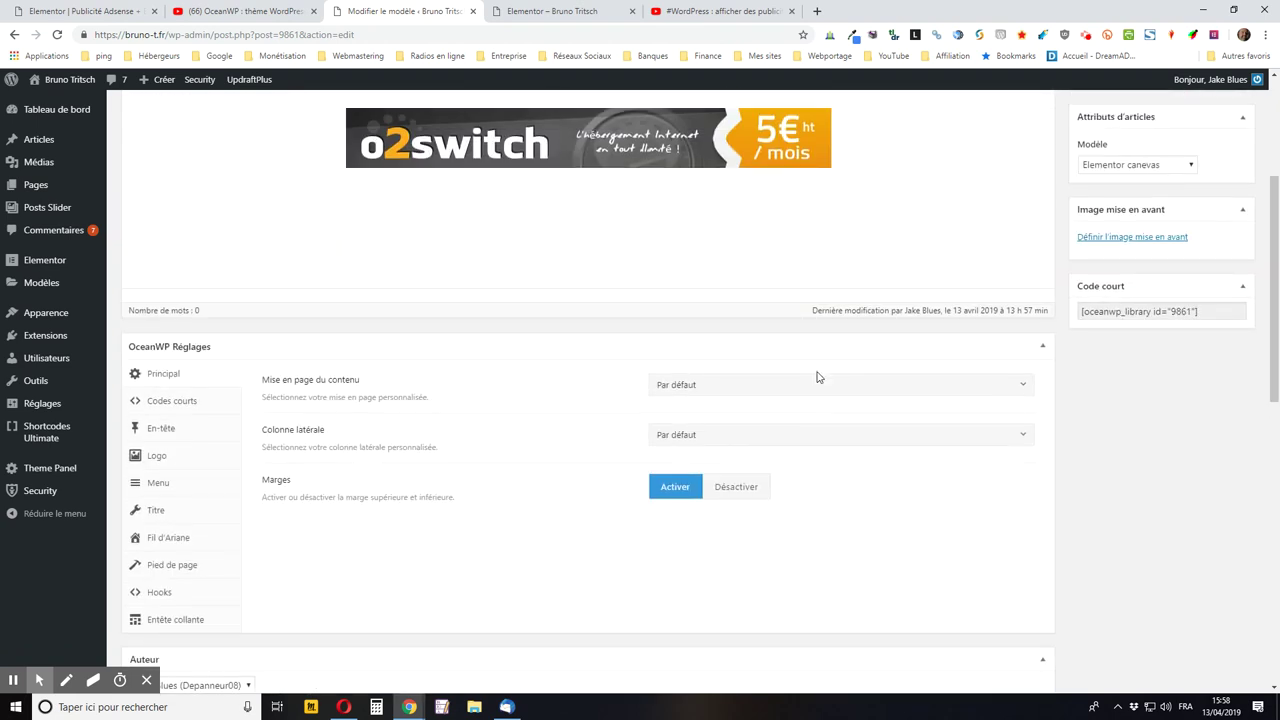
pyautogui.click(1214, 274)
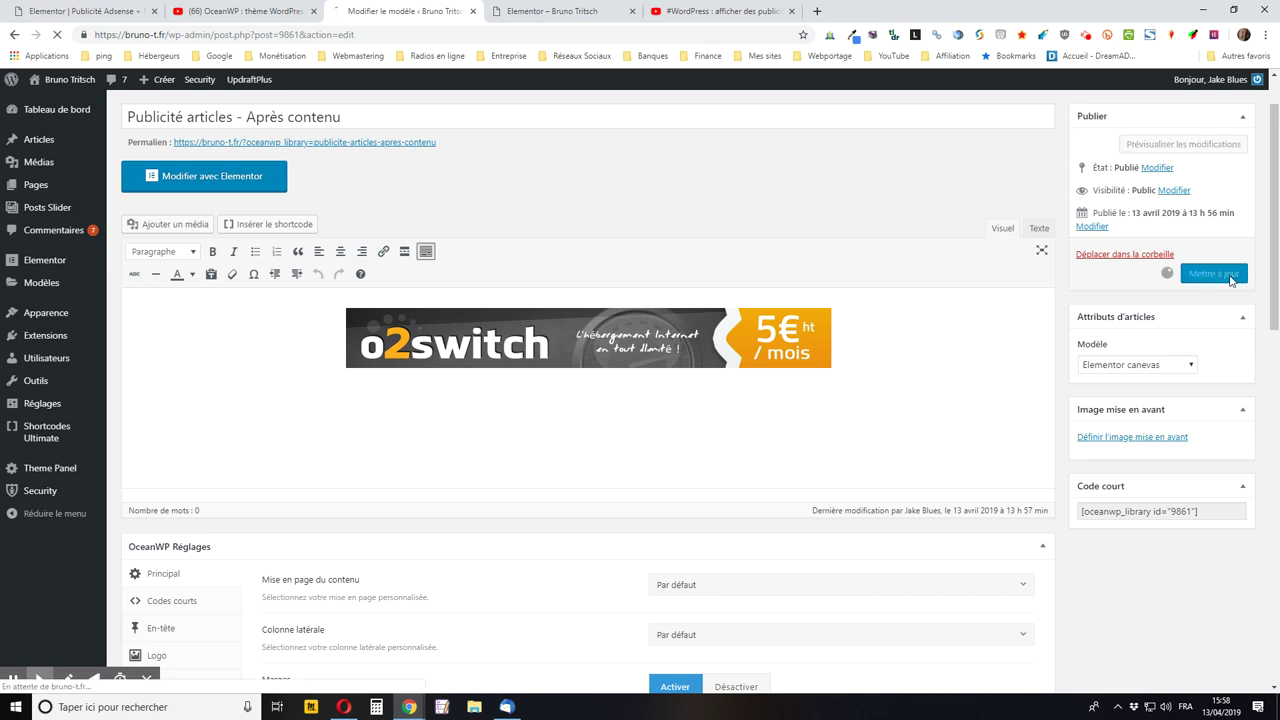
# Reload the site's Elementor page and look through its content for the O2switch banner.
pyautogui.click(553, 11)
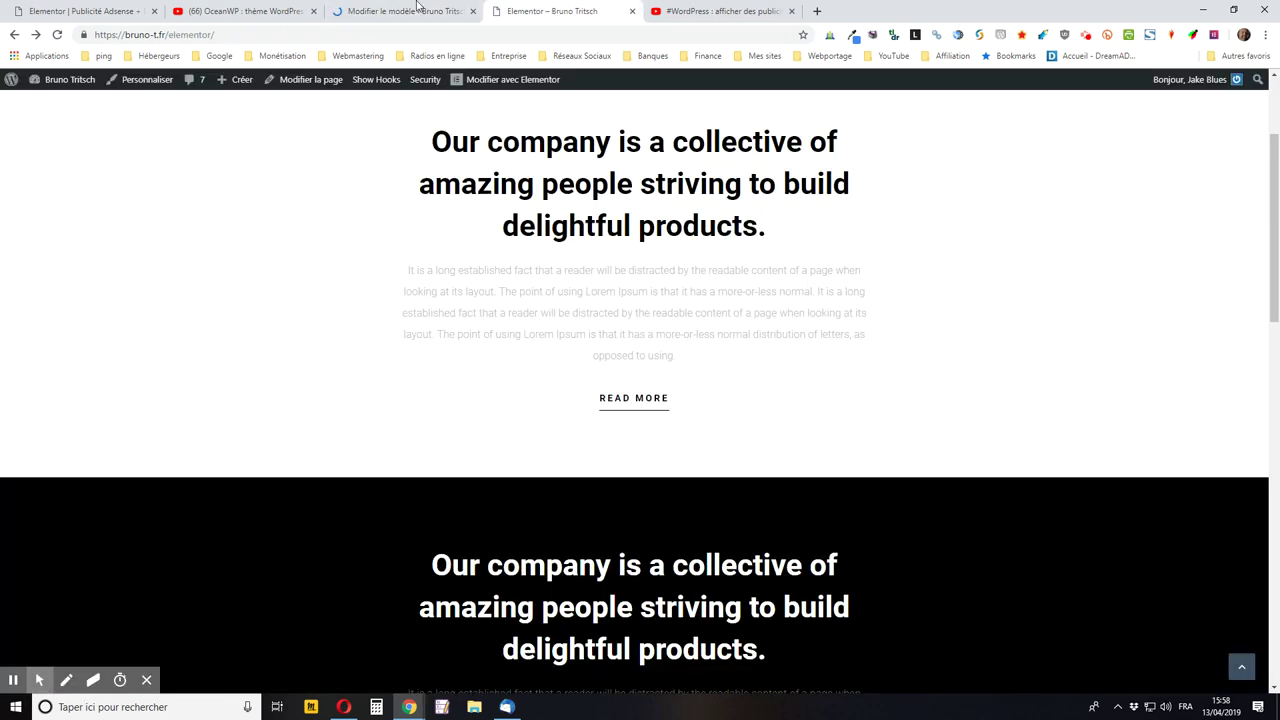
pyautogui.click(57, 35)
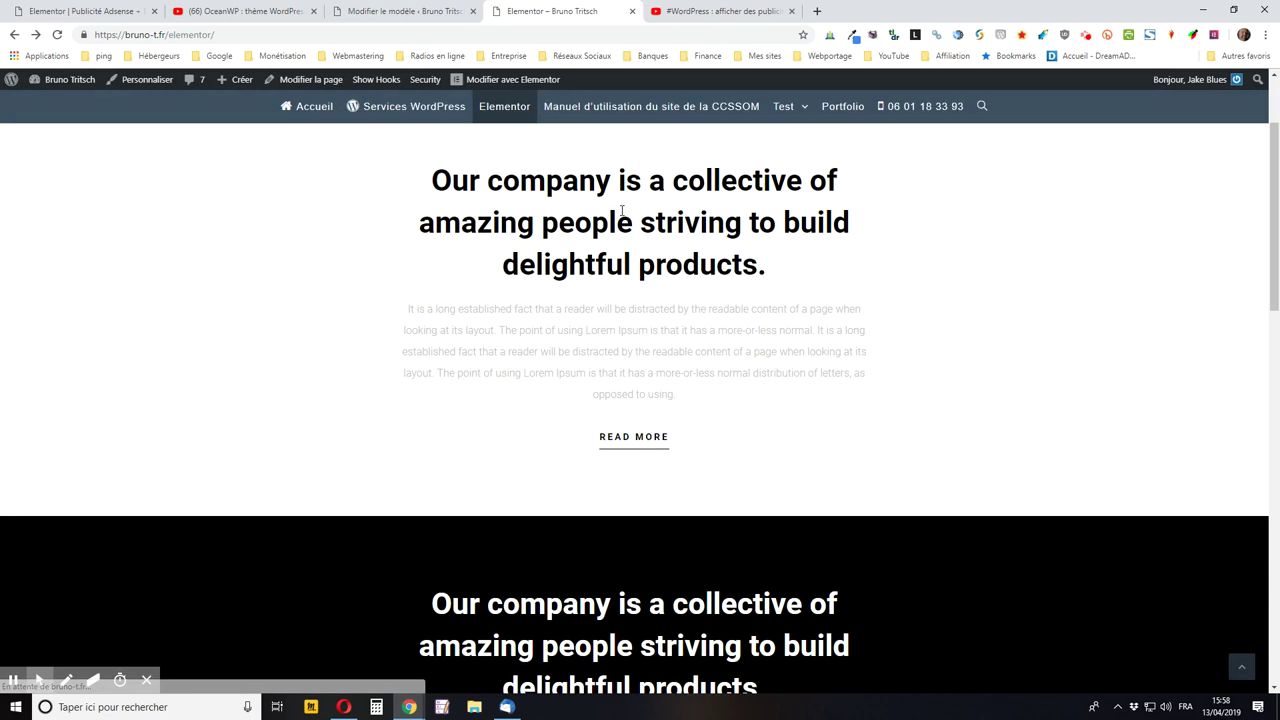
pyautogui.scroll(-10, 715, 357)
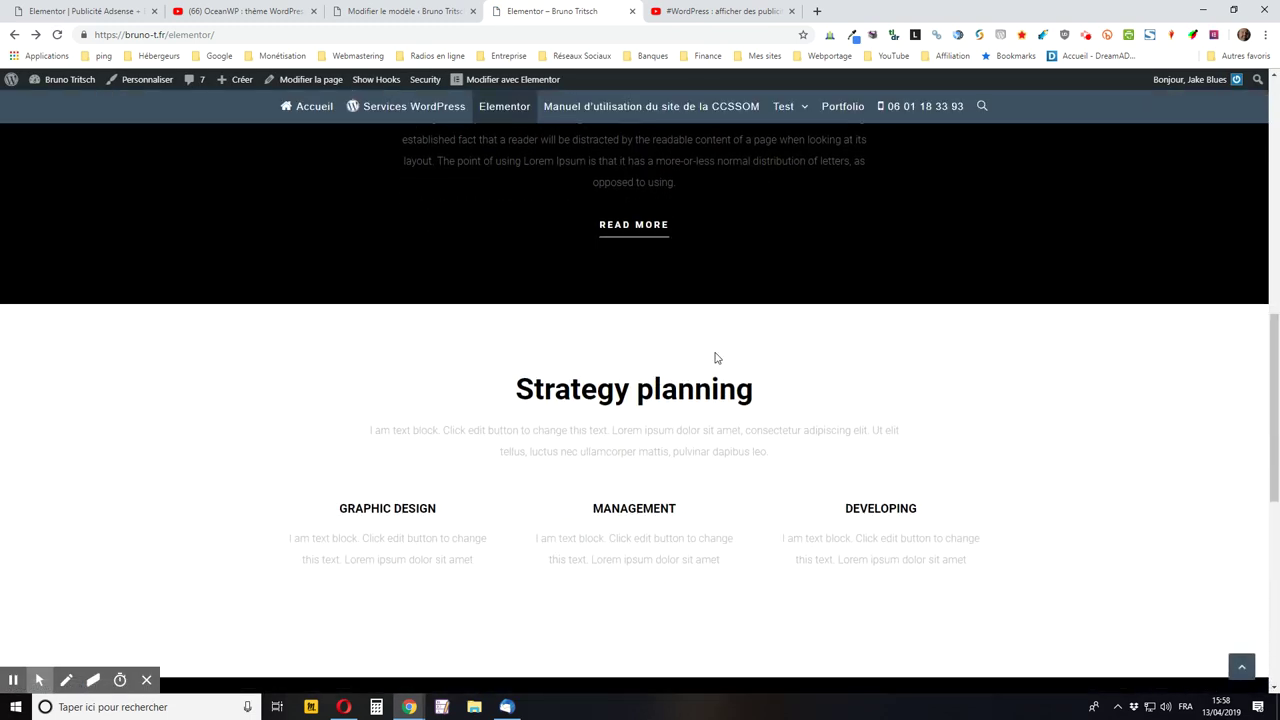
pyautogui.scroll(-4, 715, 357)
pyautogui.scroll(8, 708, 345)
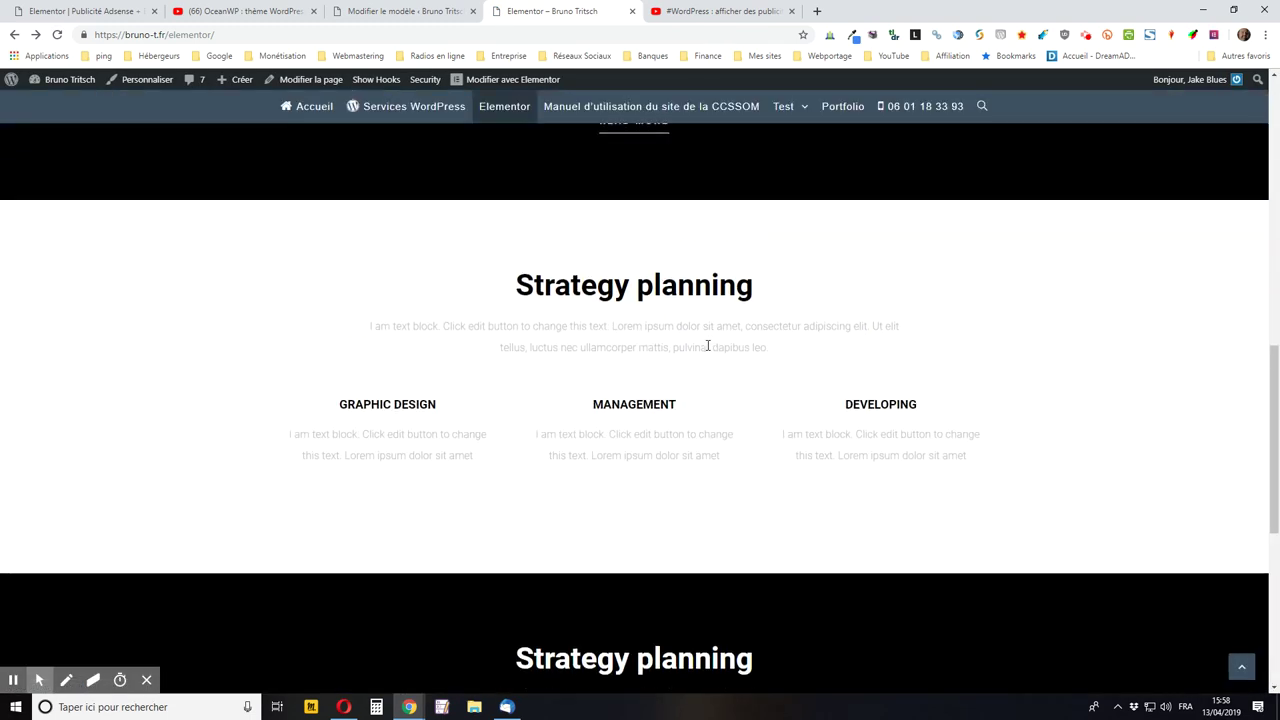
# Return to the banner template's hook settings and look through the Location choices around the single post entries.
pyautogui.click(403, 12)
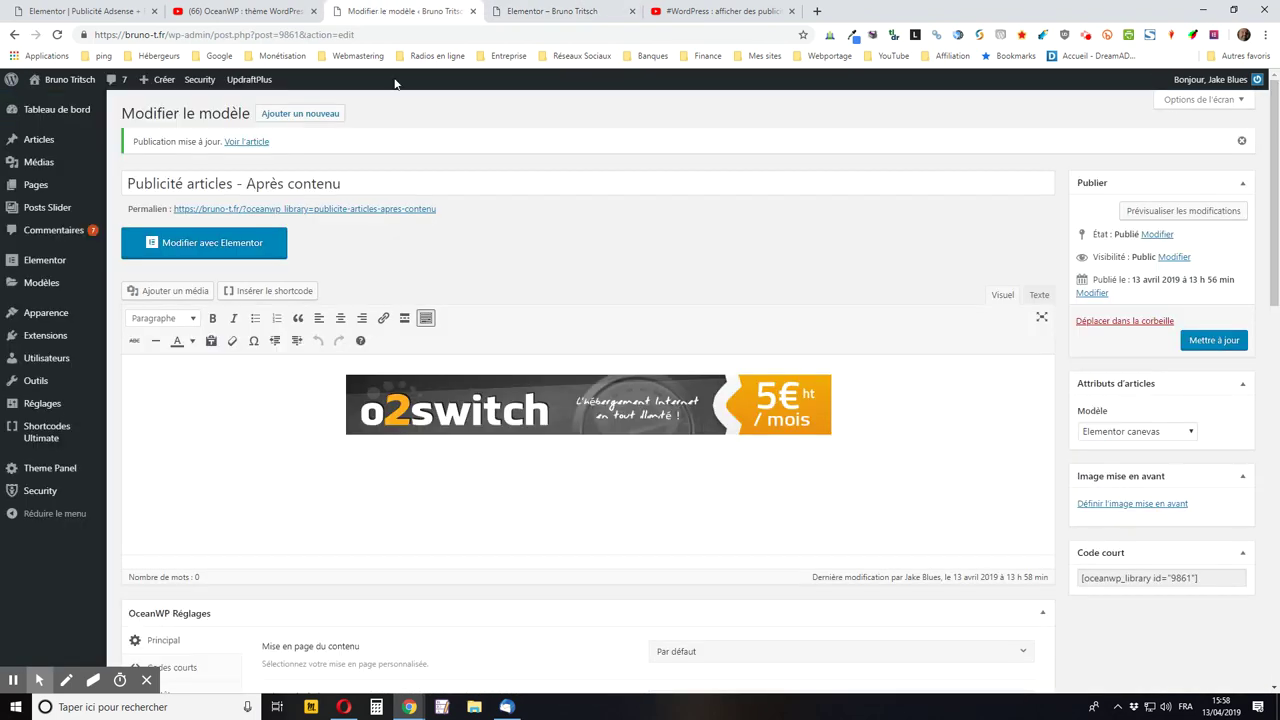
pyautogui.scroll(-3, 1030, 450)
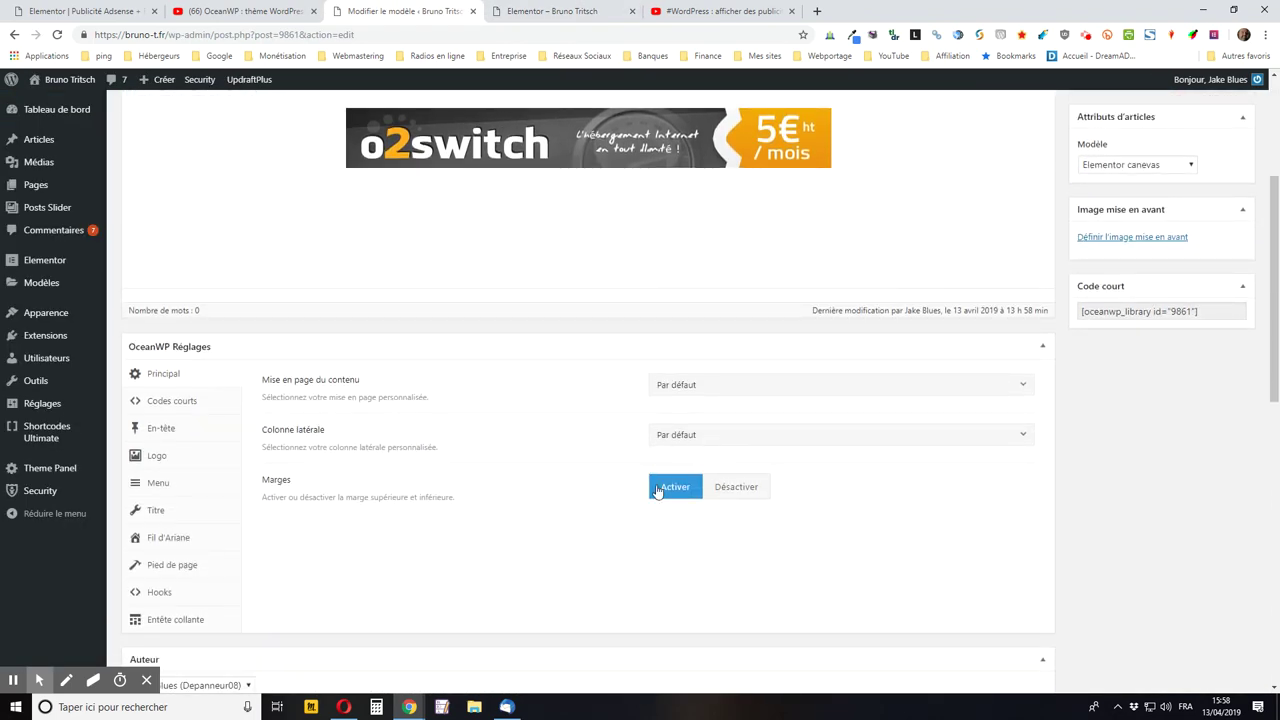
pyautogui.scroll(-2, 500, 490)
pyautogui.click(150, 392)
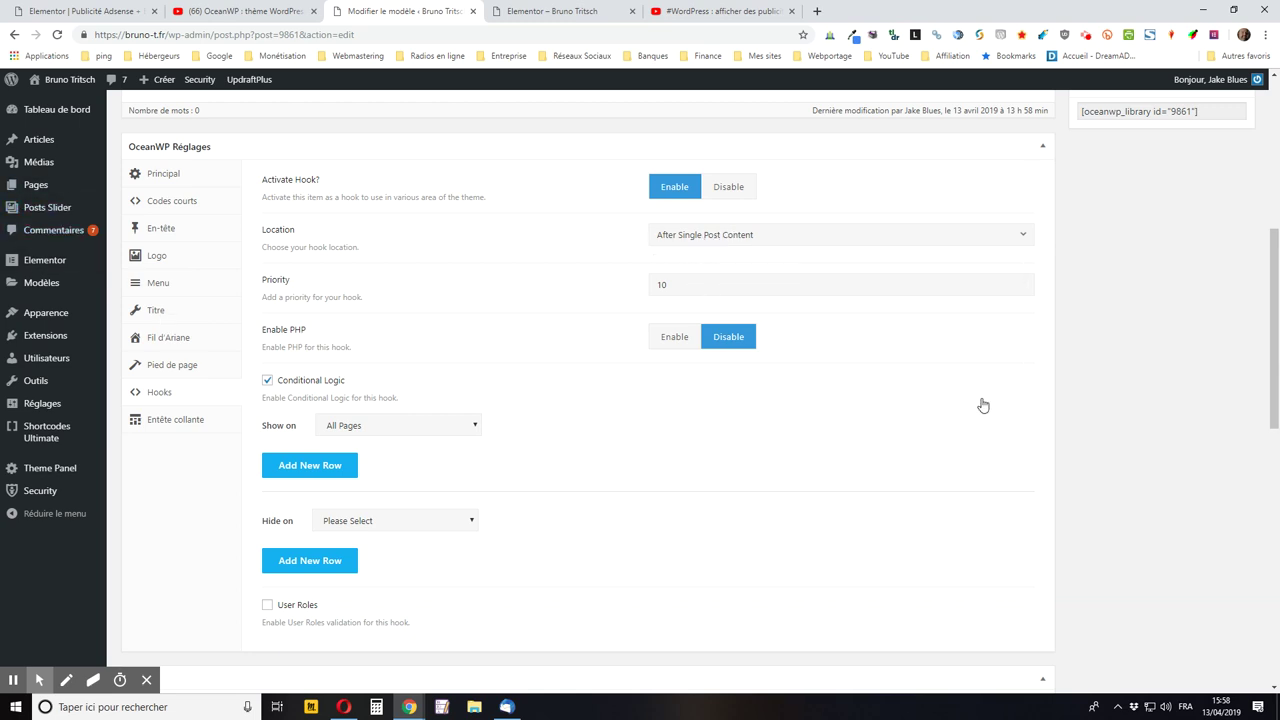
pyautogui.click(808, 240)
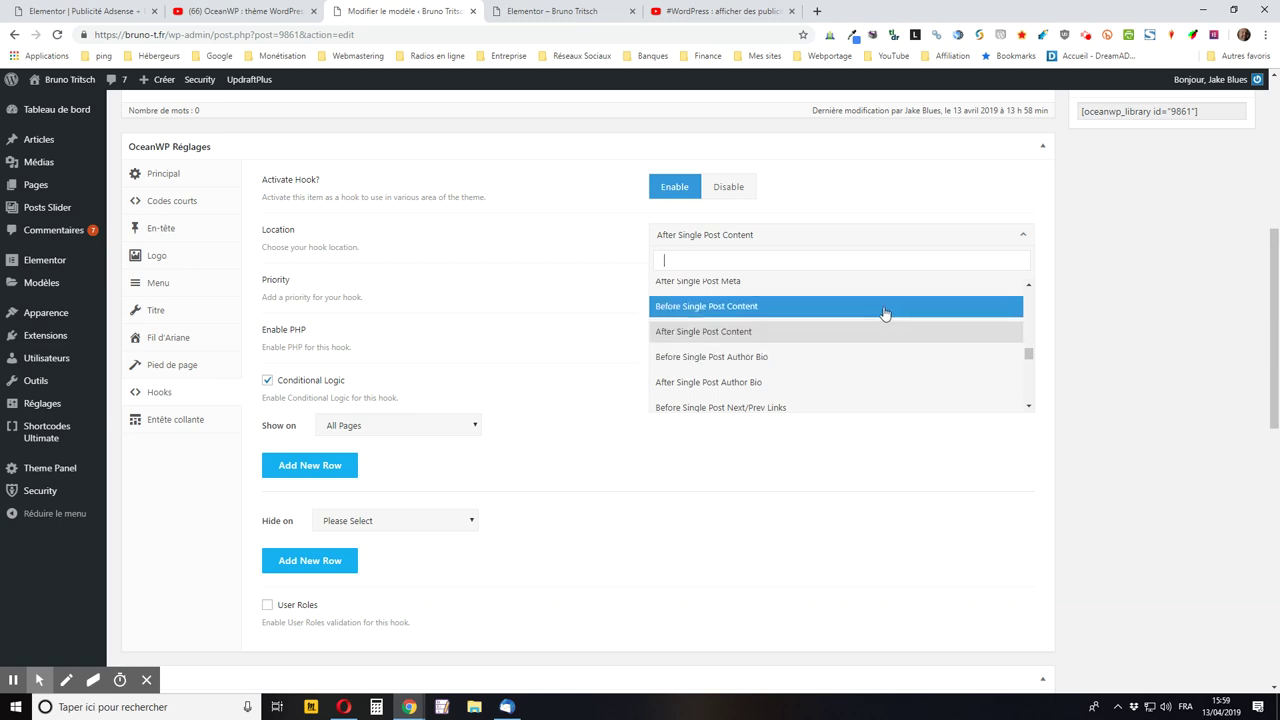
pyautogui.scroll(1, 877, 306)
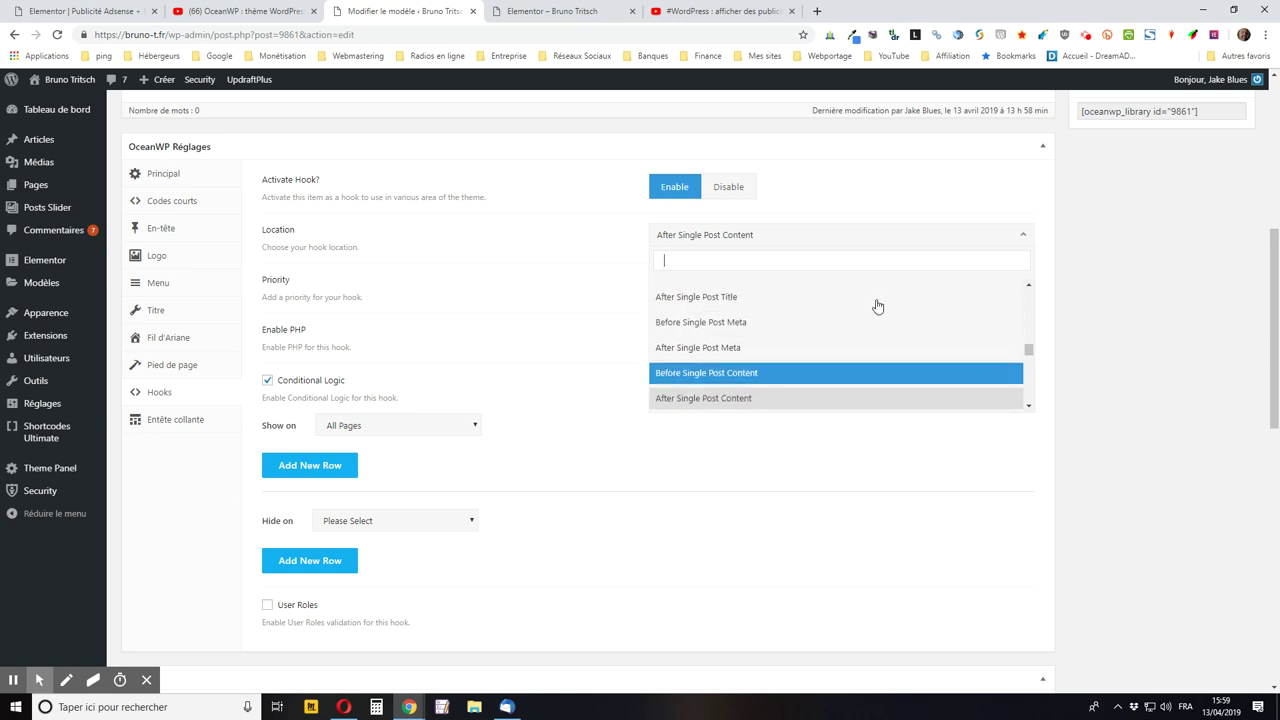
pyautogui.scroll(1, 877, 306)
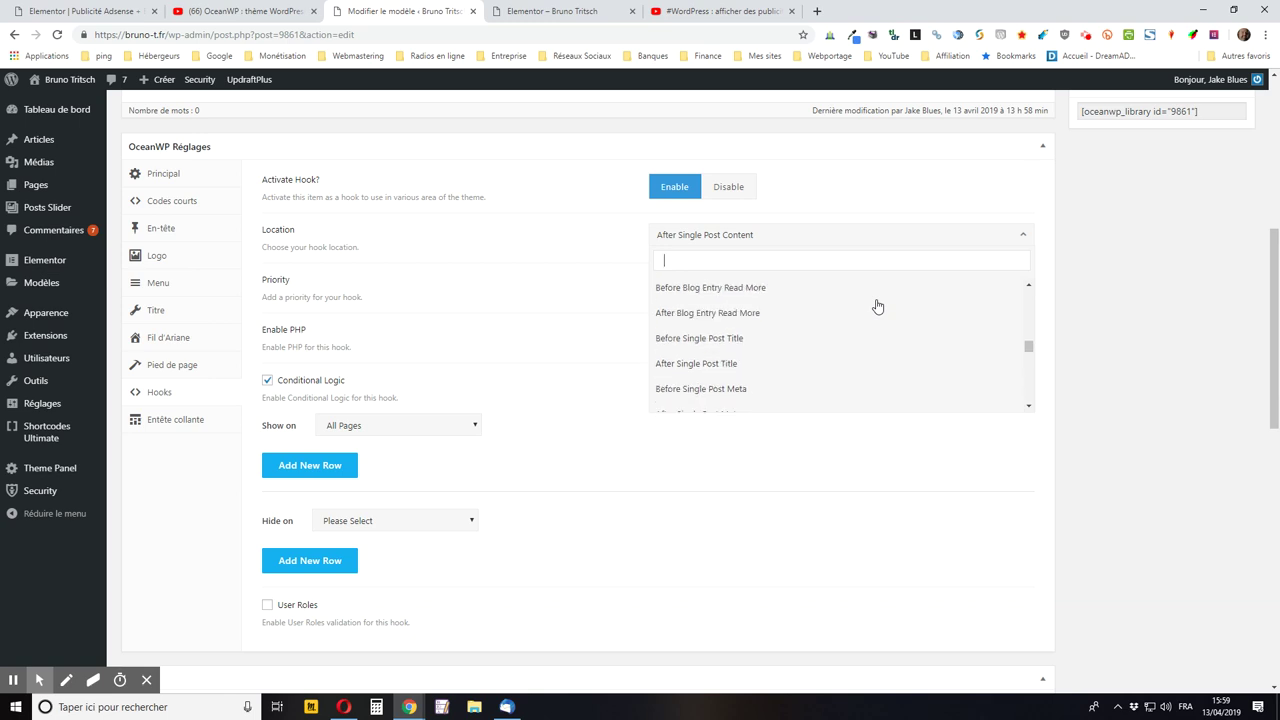
# Show the theme hooks on the site's Elementor page and examine the hook positions around the header and content.
pyautogui.click(550, 12)
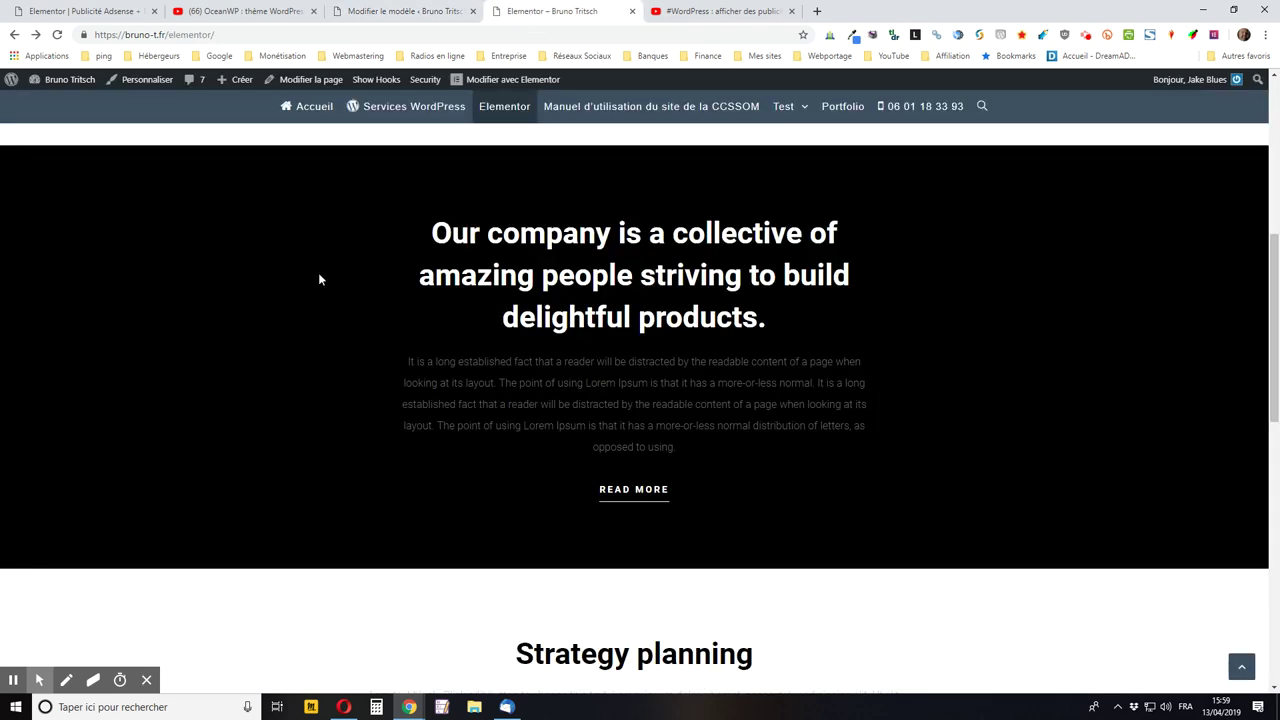
pyautogui.click(380, 84)
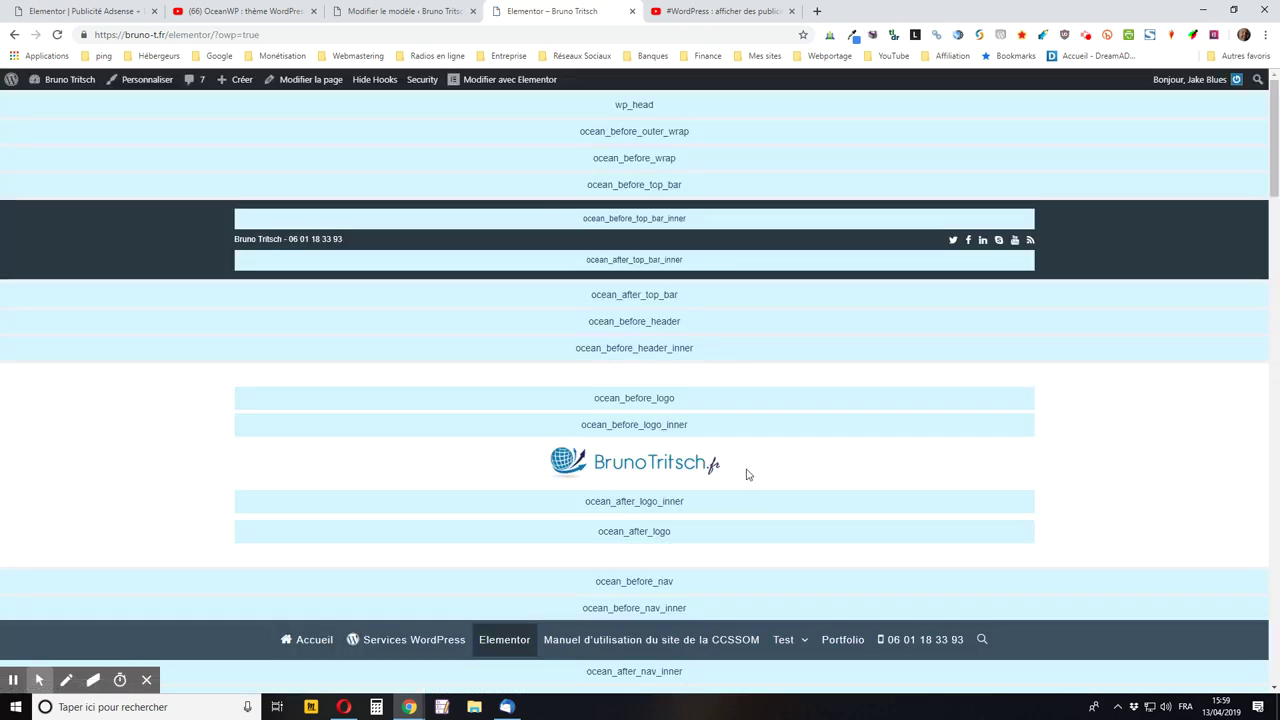
pyautogui.scroll(-3, 746, 474)
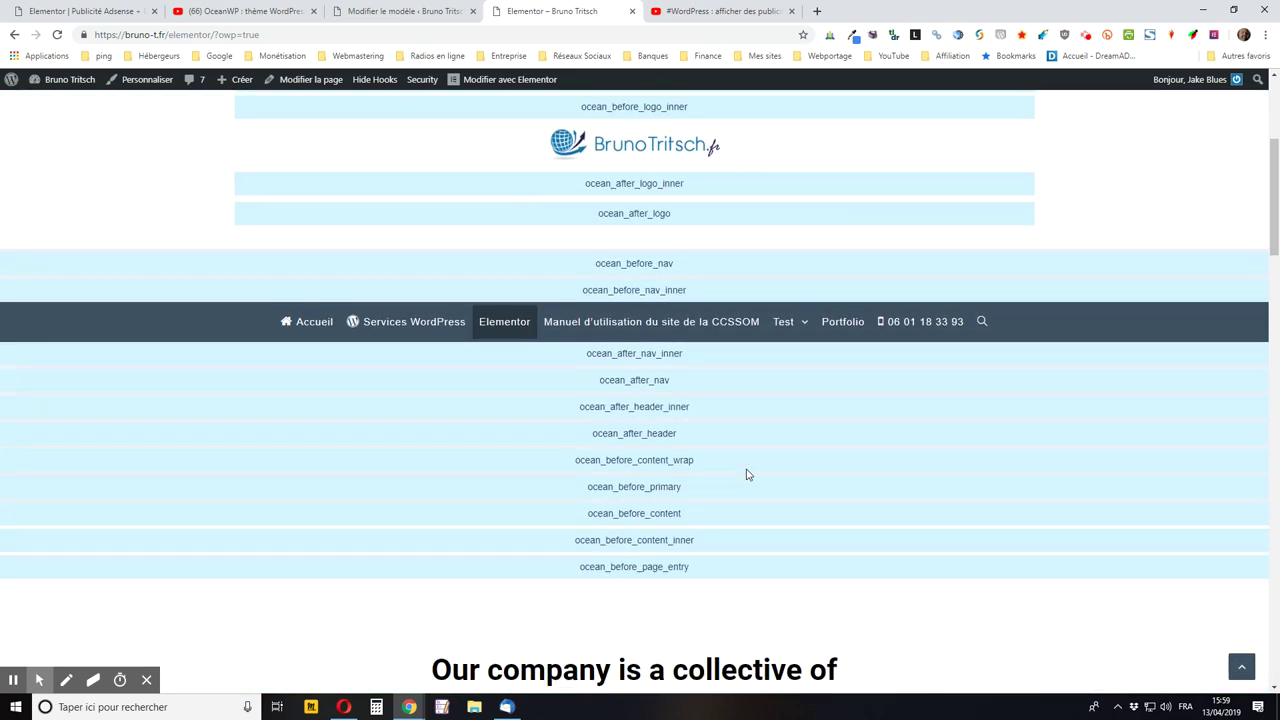
pyautogui.scroll(-2, 746, 474)
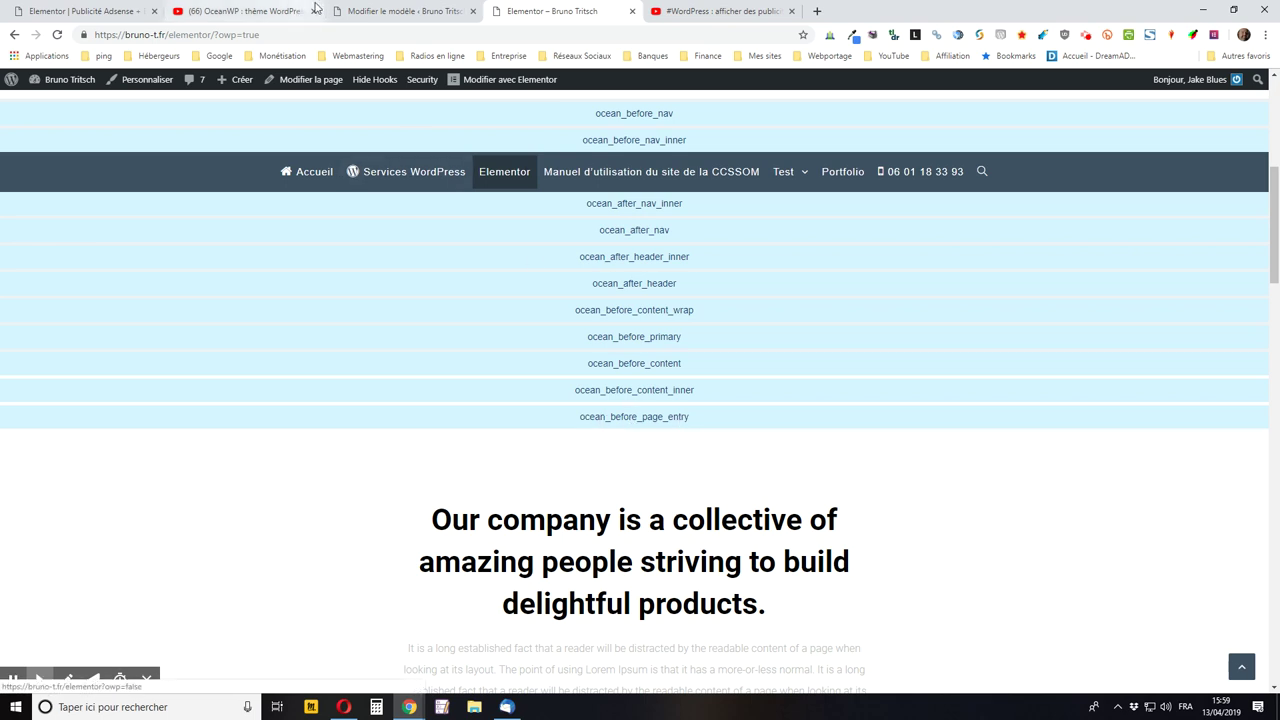
# Return to the banner template's hook settings and examine the Location choices from the sidebar entries down to the footer entries.
pyautogui.click(420, 12)
pyautogui.scroll(-3, 786, 349)
pyautogui.scroll(-2, 786, 348)
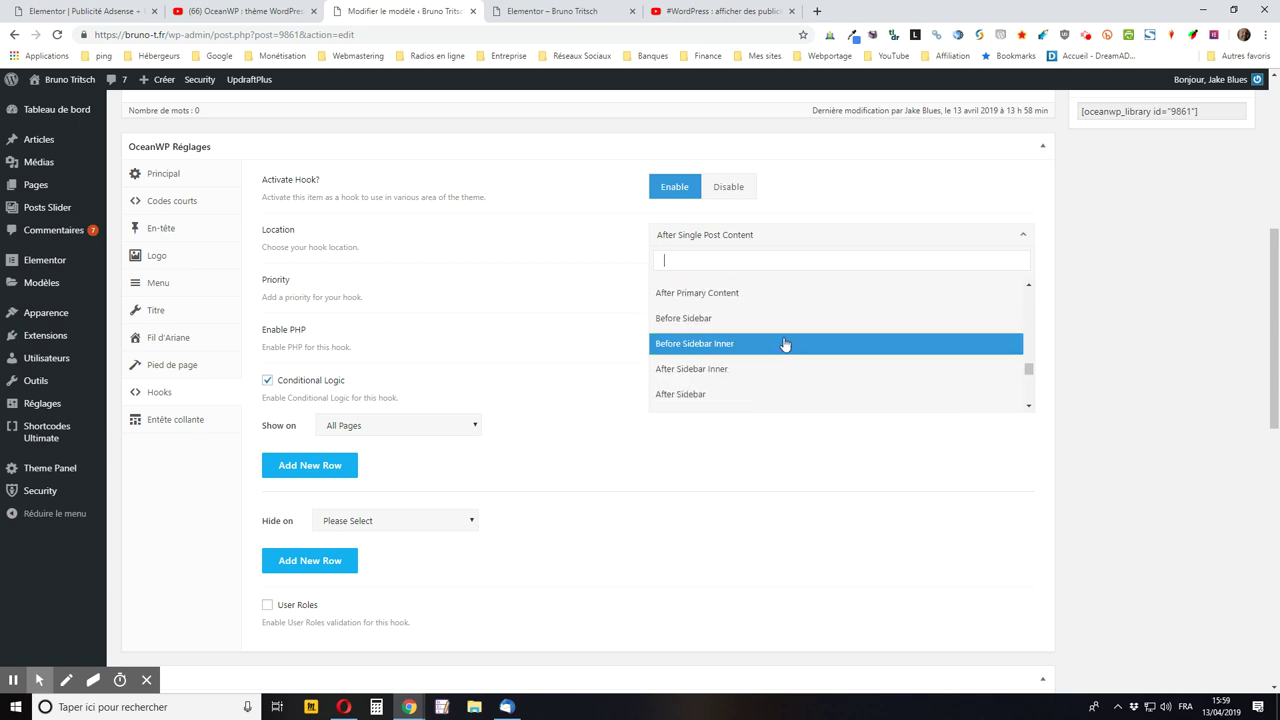
pyautogui.scroll(-1, 785, 343)
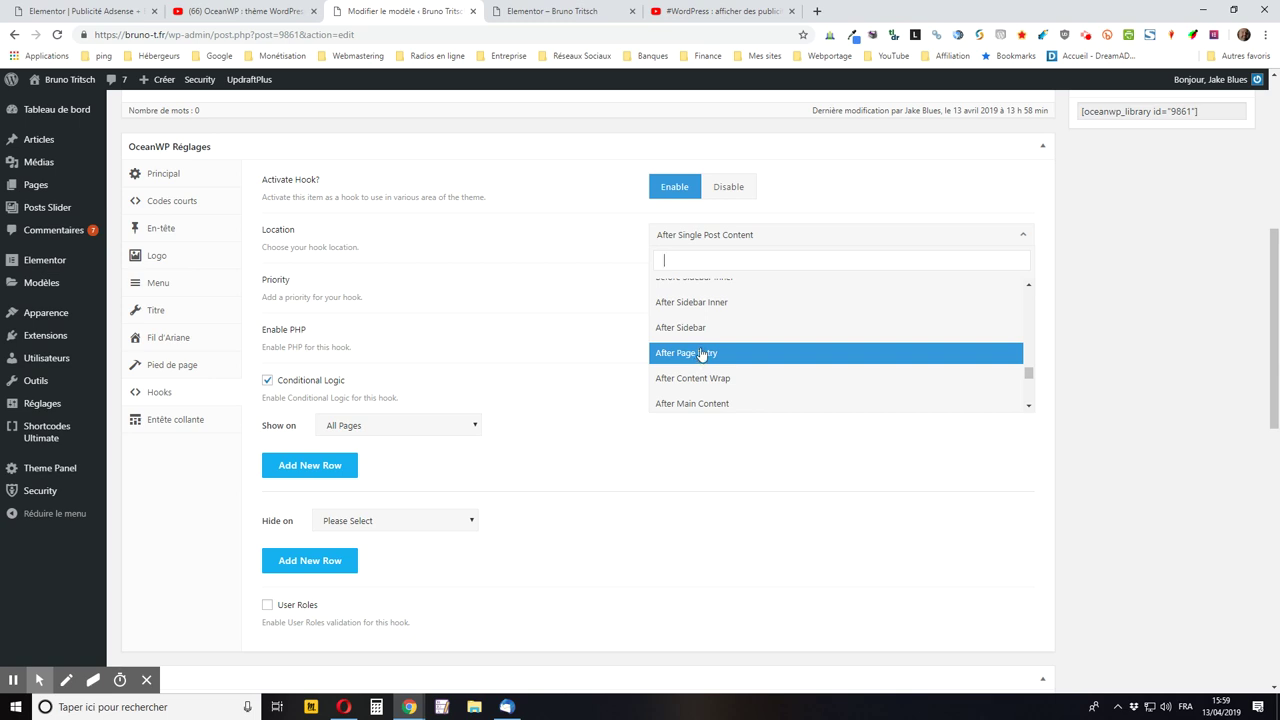
pyautogui.scroll(1, 702, 354)
pyautogui.scroll(2, 749, 351)
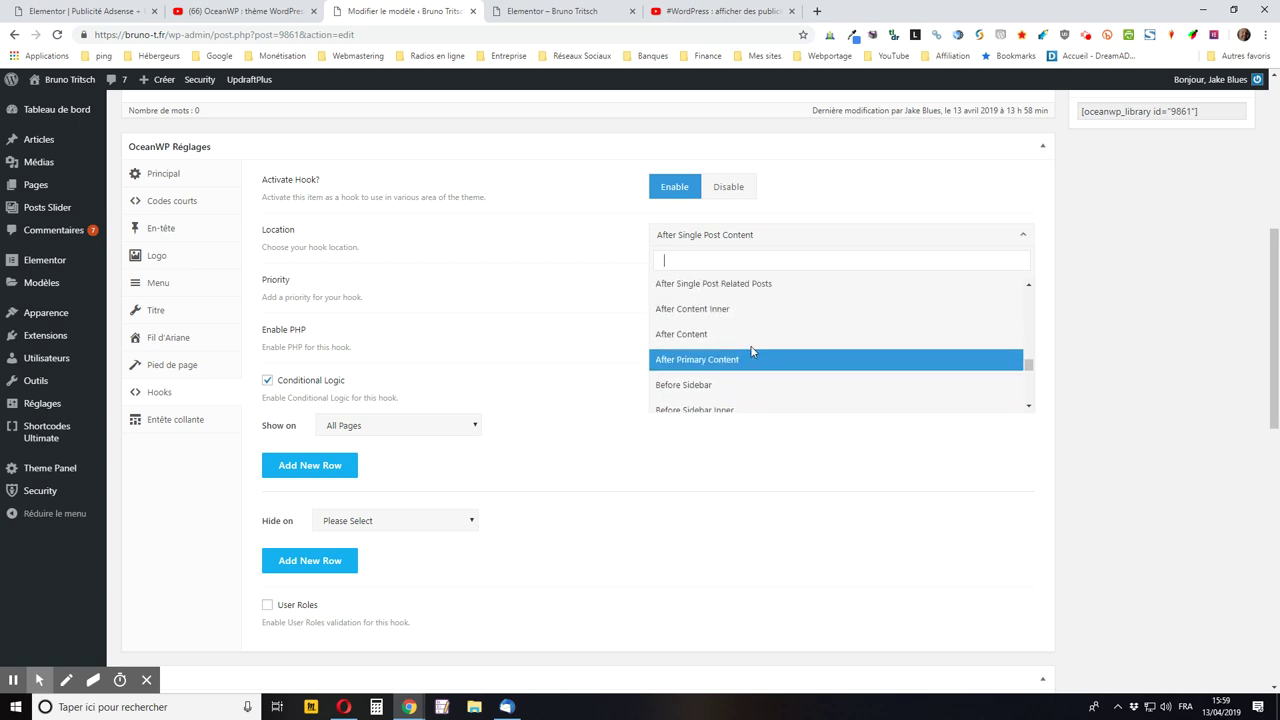
pyautogui.scroll(-4, 749, 349)
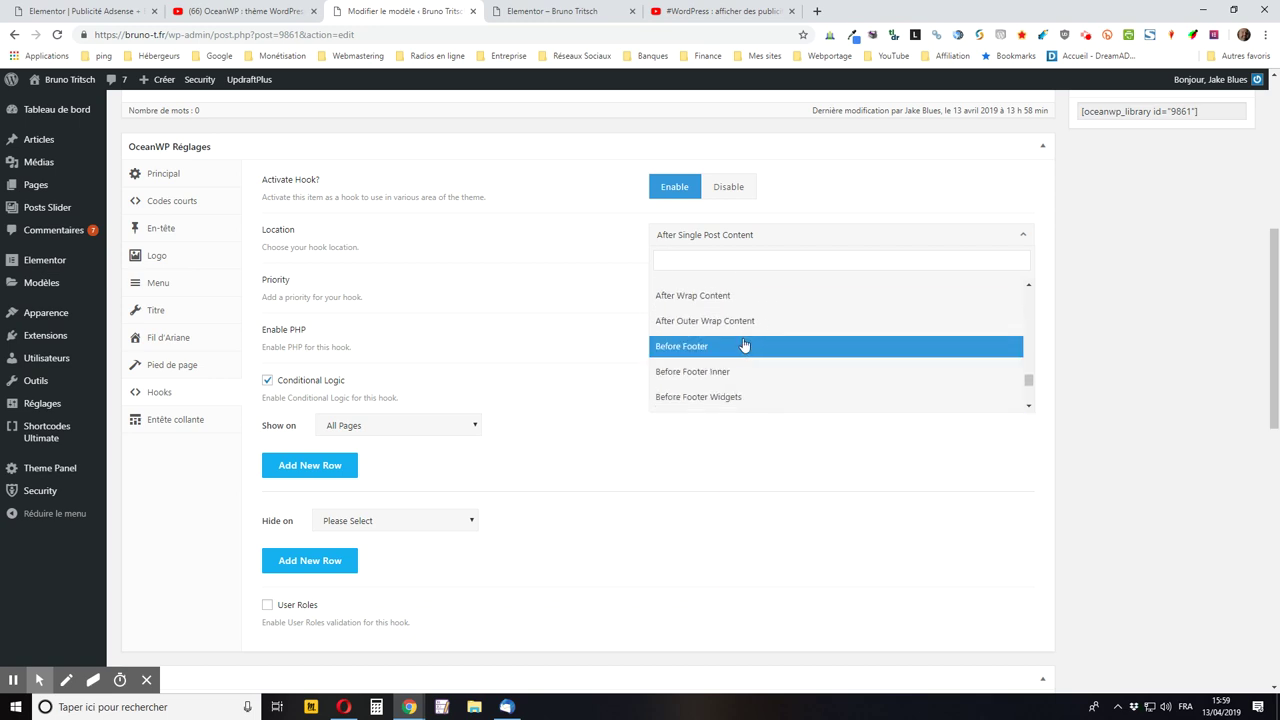
pyautogui.scroll(-1, 744, 345)
pyautogui.scroll(-3, 744, 345)
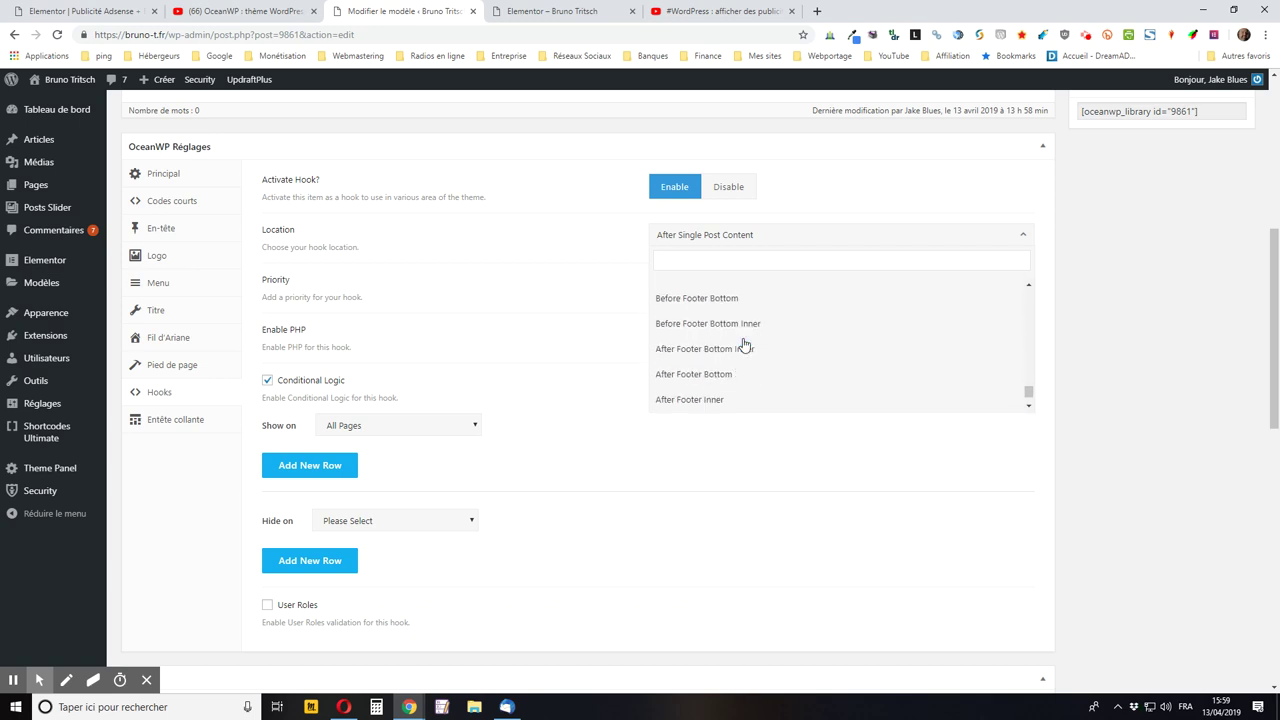
# Examine the hook Location choices upward from the footer entries through the sidebar and single post entries to the blog entry ones.
pyautogui.scroll(3, 744, 345)
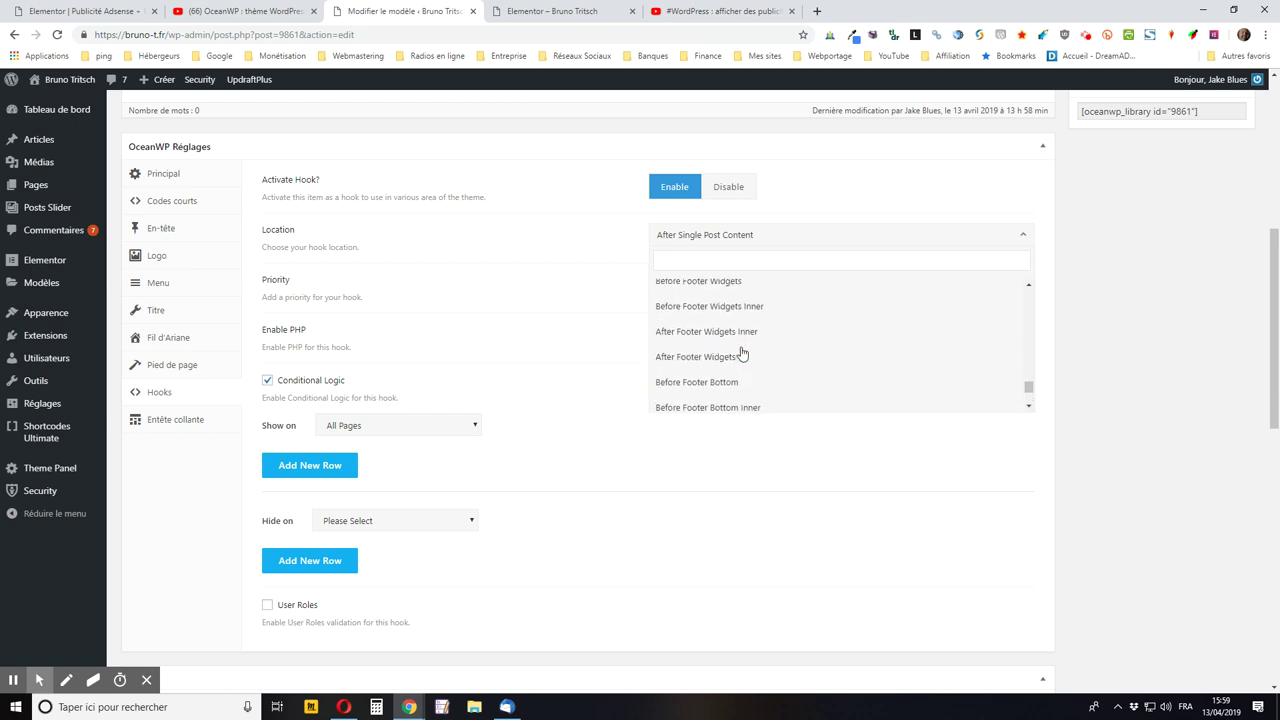
pyautogui.scroll(1, 786, 356)
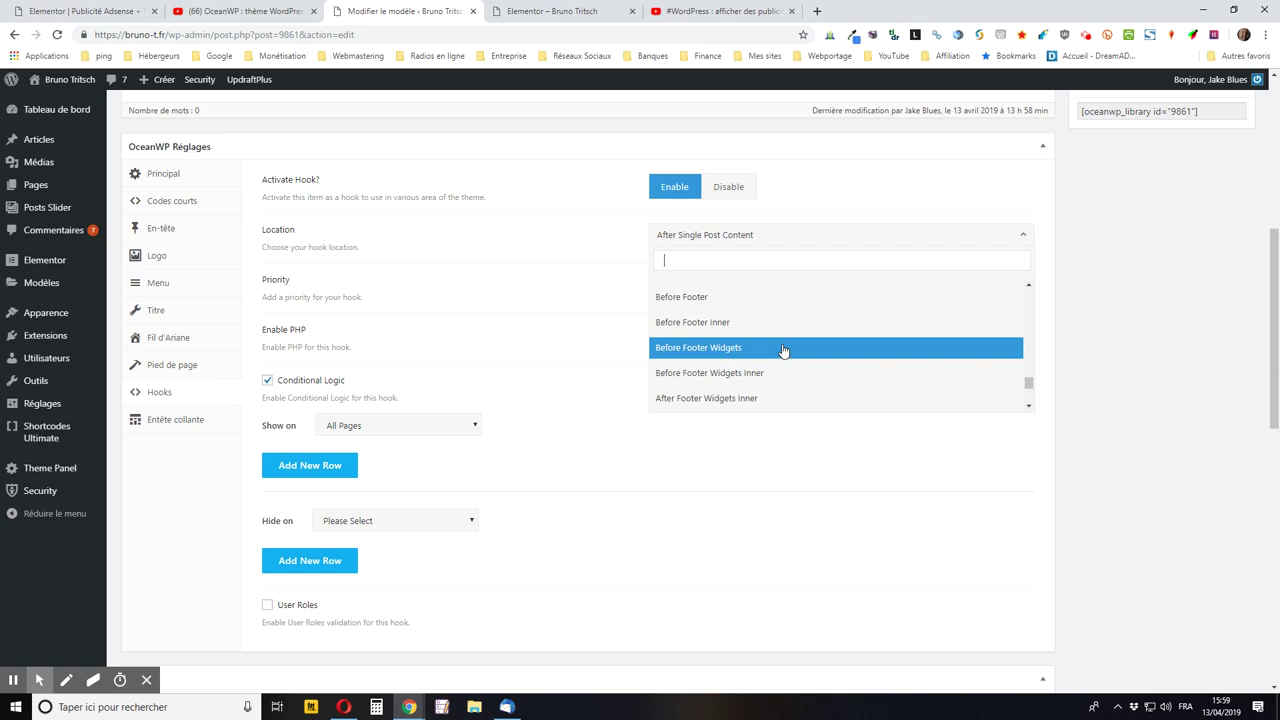
pyautogui.scroll(1, 784, 350)
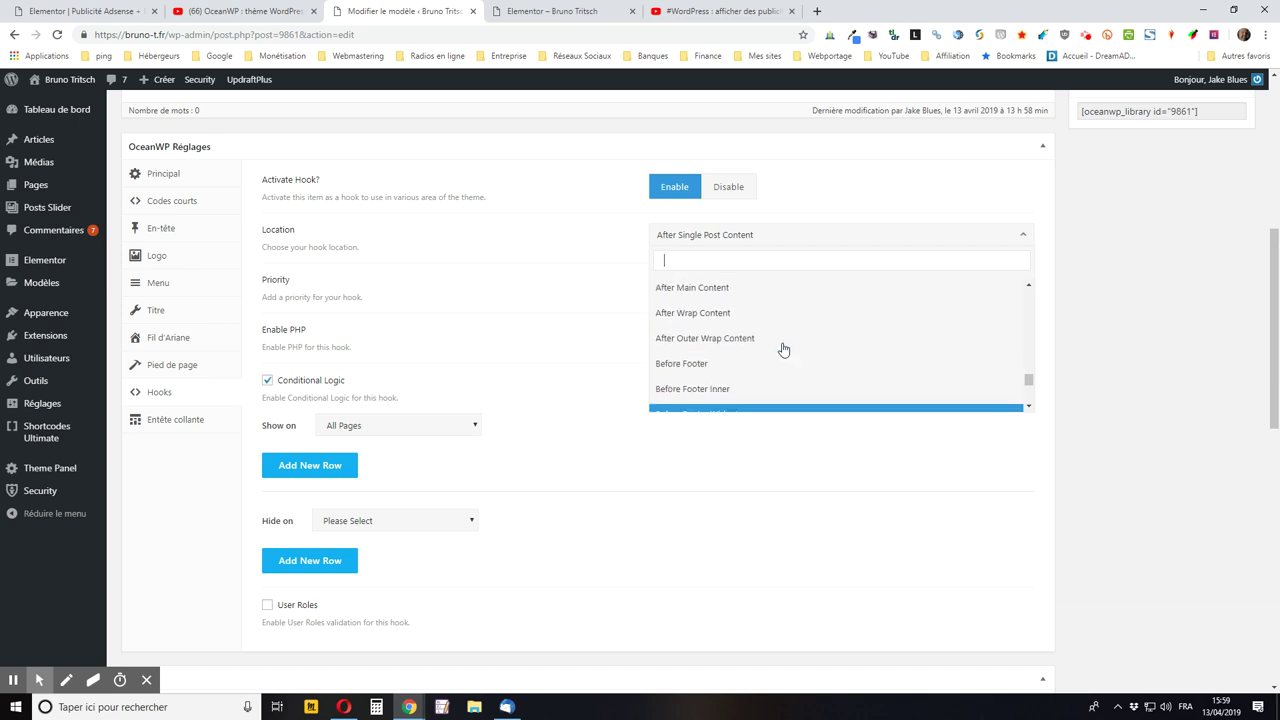
pyautogui.scroll(3, 784, 349)
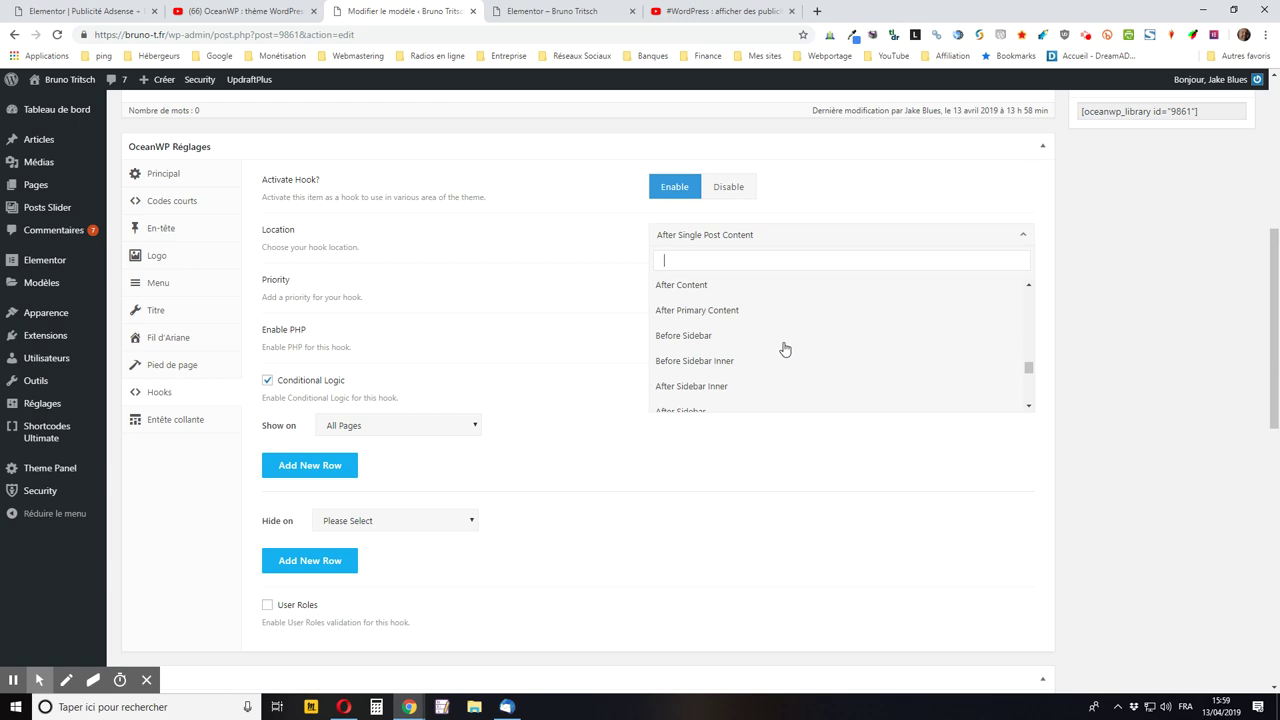
pyautogui.scroll(4, 785, 348)
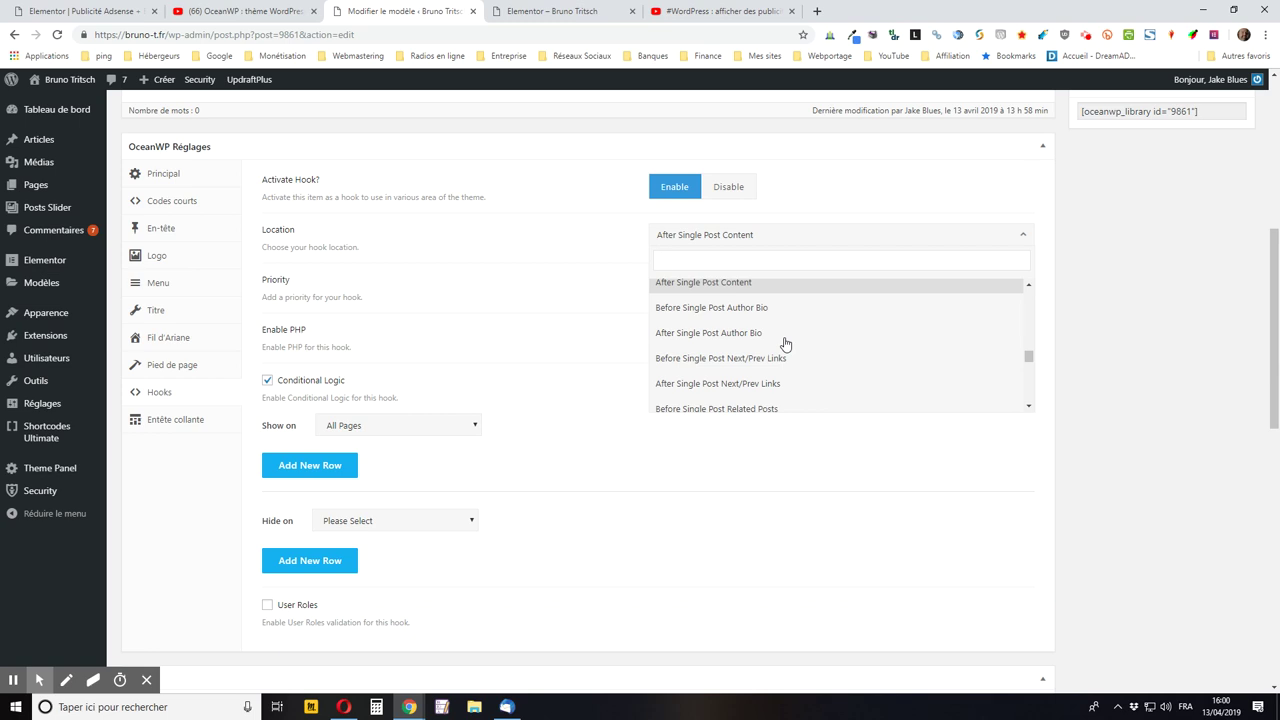
pyautogui.scroll(2, 785, 343)
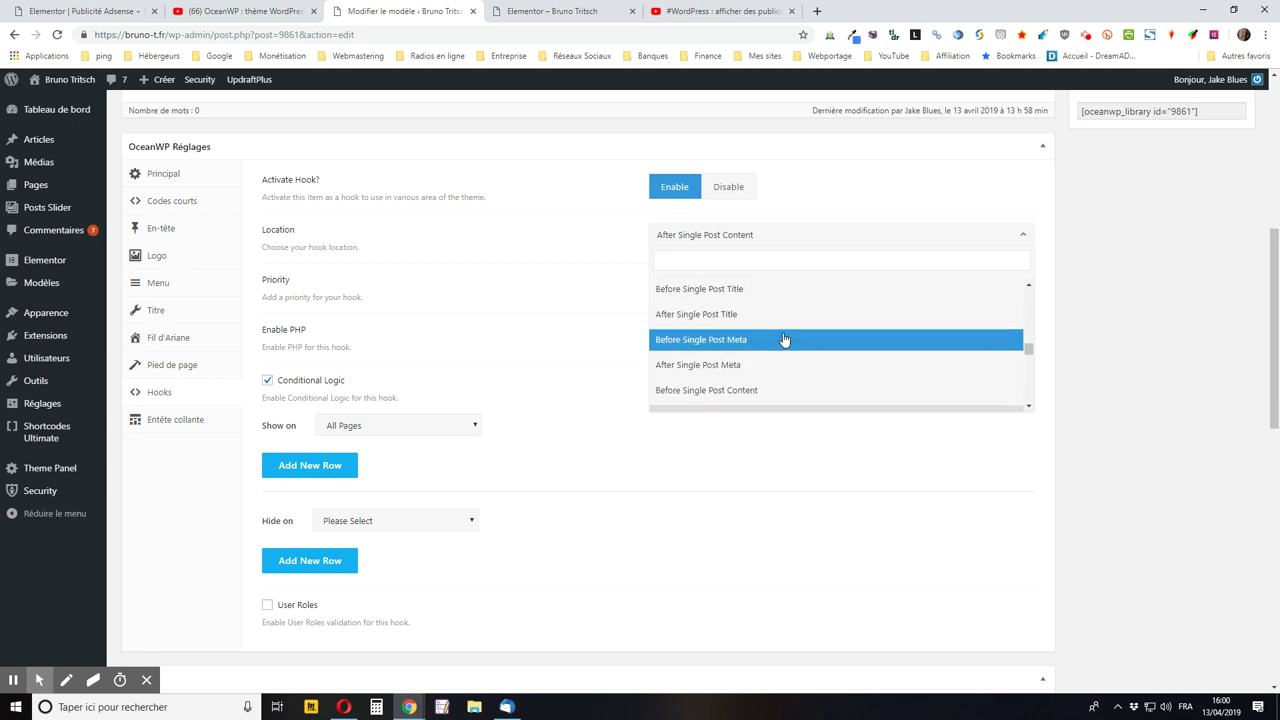
pyautogui.scroll(1, 785, 340)
pyautogui.scroll(1, 785, 340)
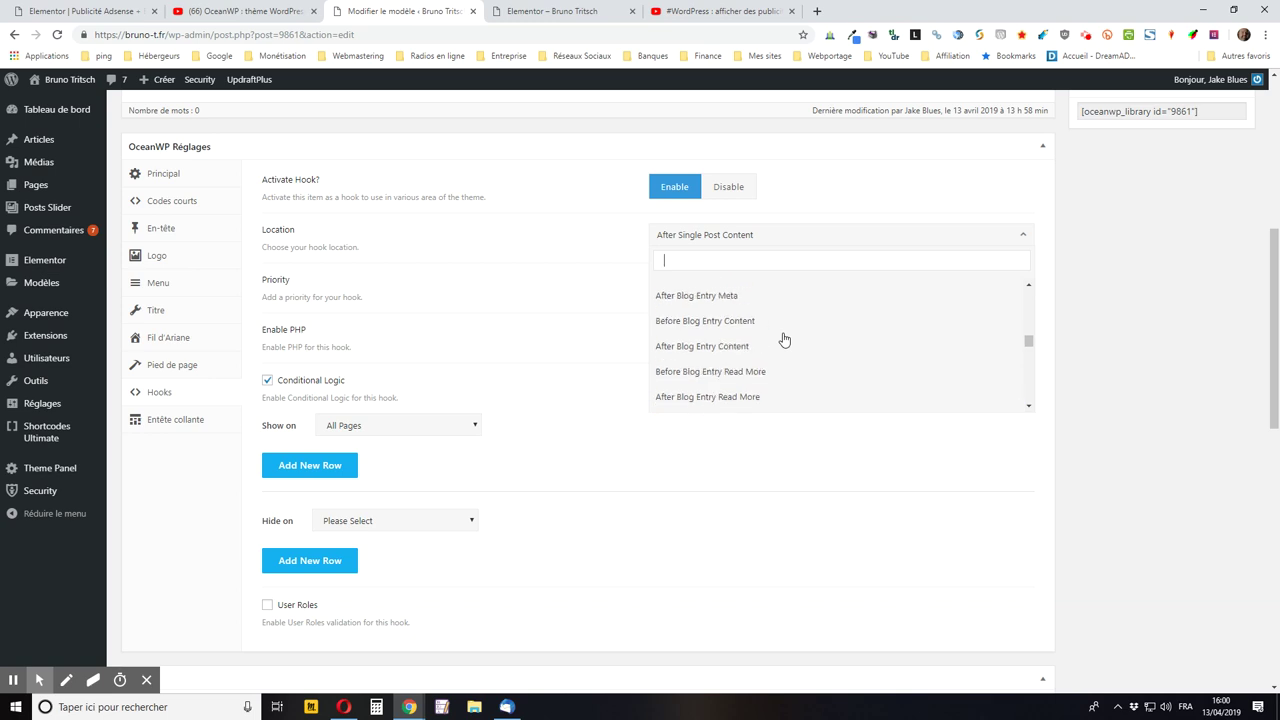
pyautogui.scroll(1, 785, 340)
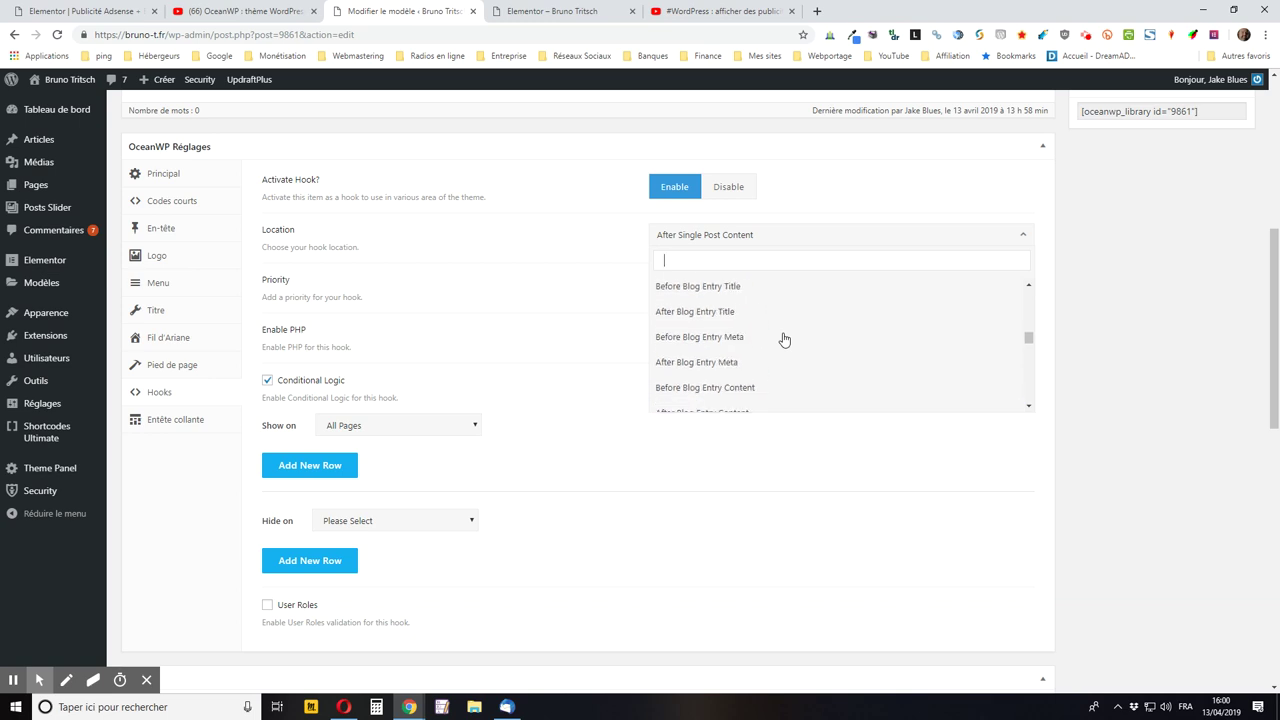
# Examine the hook Location choices from the blog entries up through the page header, navigation and logo to the top bar, then close the list.
pyautogui.scroll(-1, 785, 340)
pyautogui.scroll(3, 785, 338)
pyautogui.scroll(2, 785, 338)
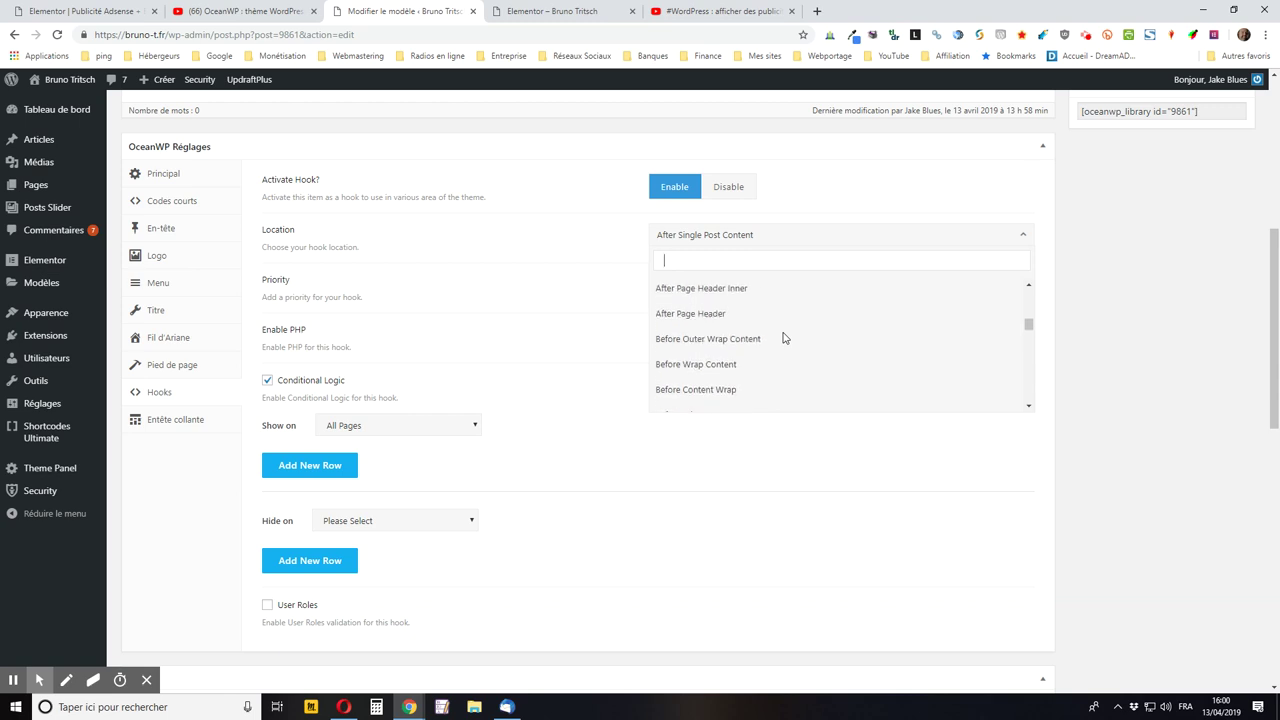
pyautogui.scroll(1, 720, 336)
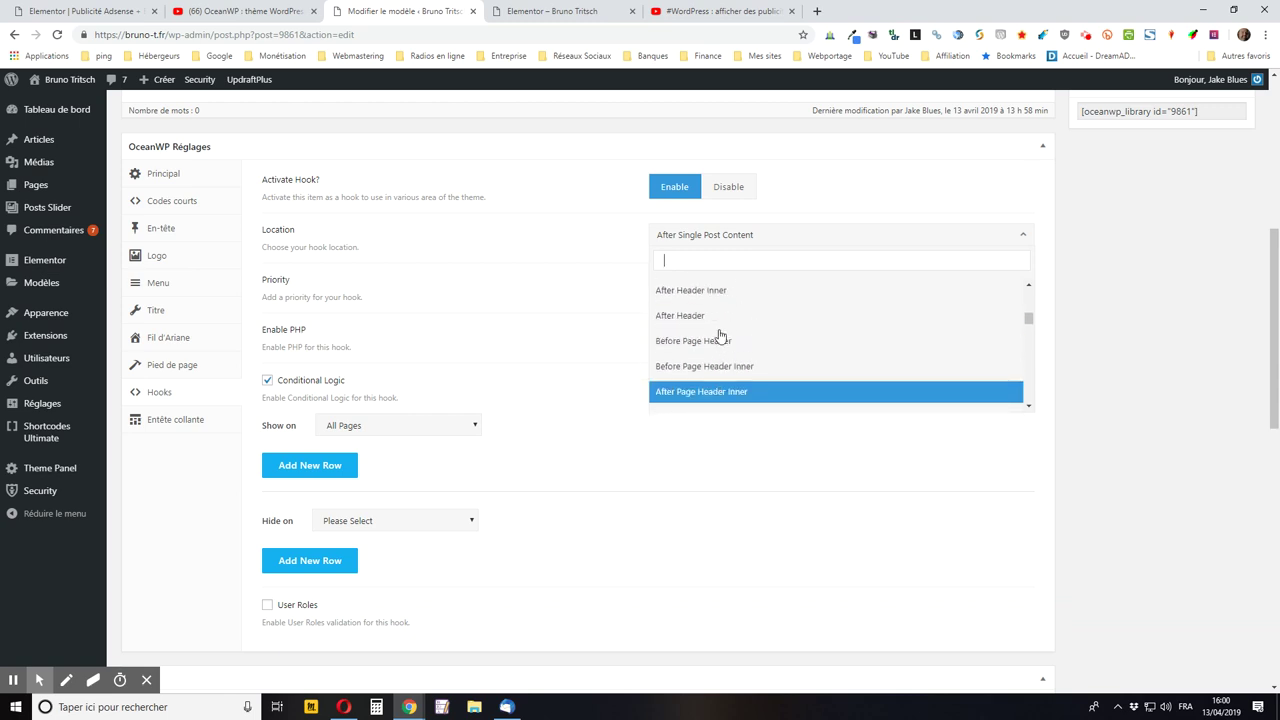
pyautogui.scroll(-1, 763, 332)
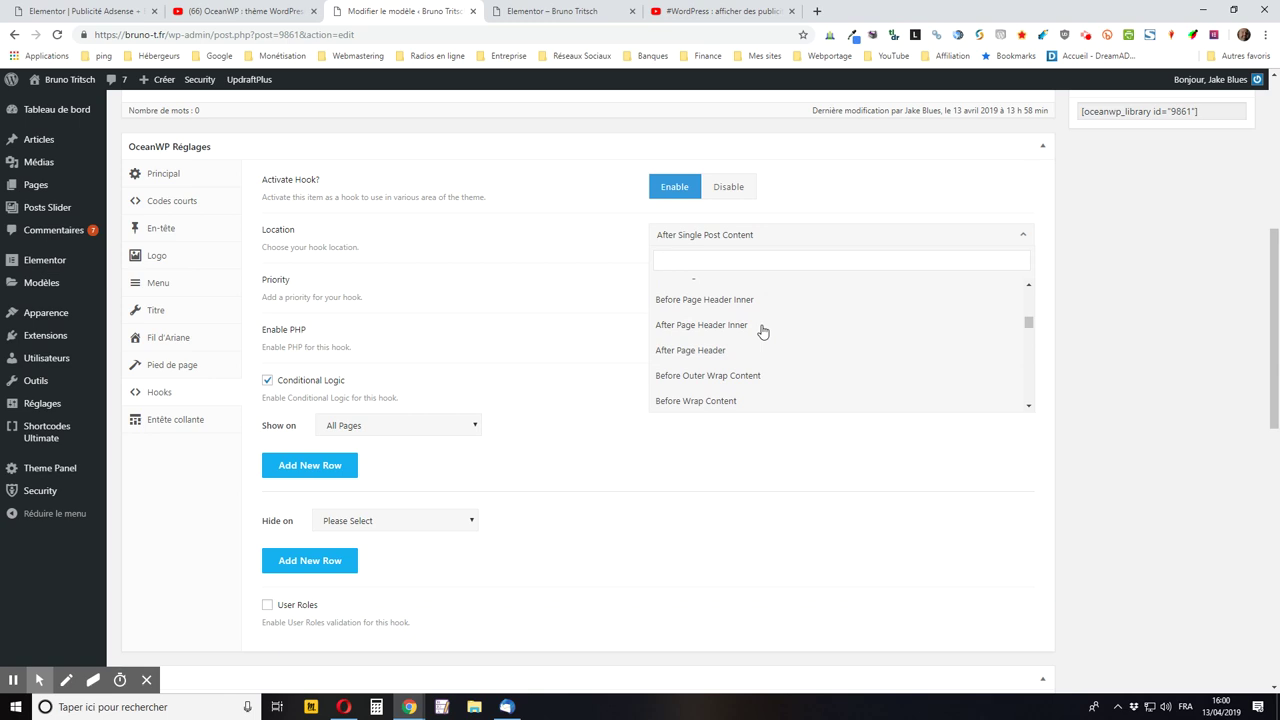
pyautogui.scroll(2, 762, 331)
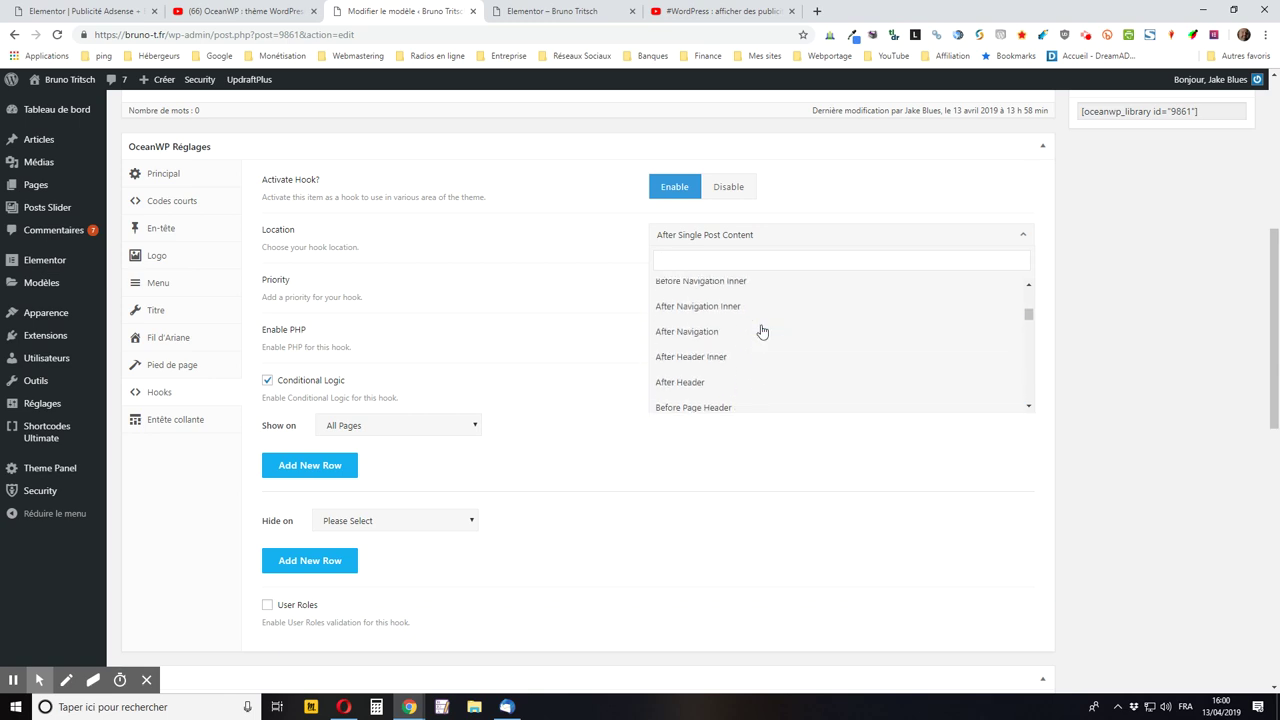
pyautogui.scroll(3, 762, 331)
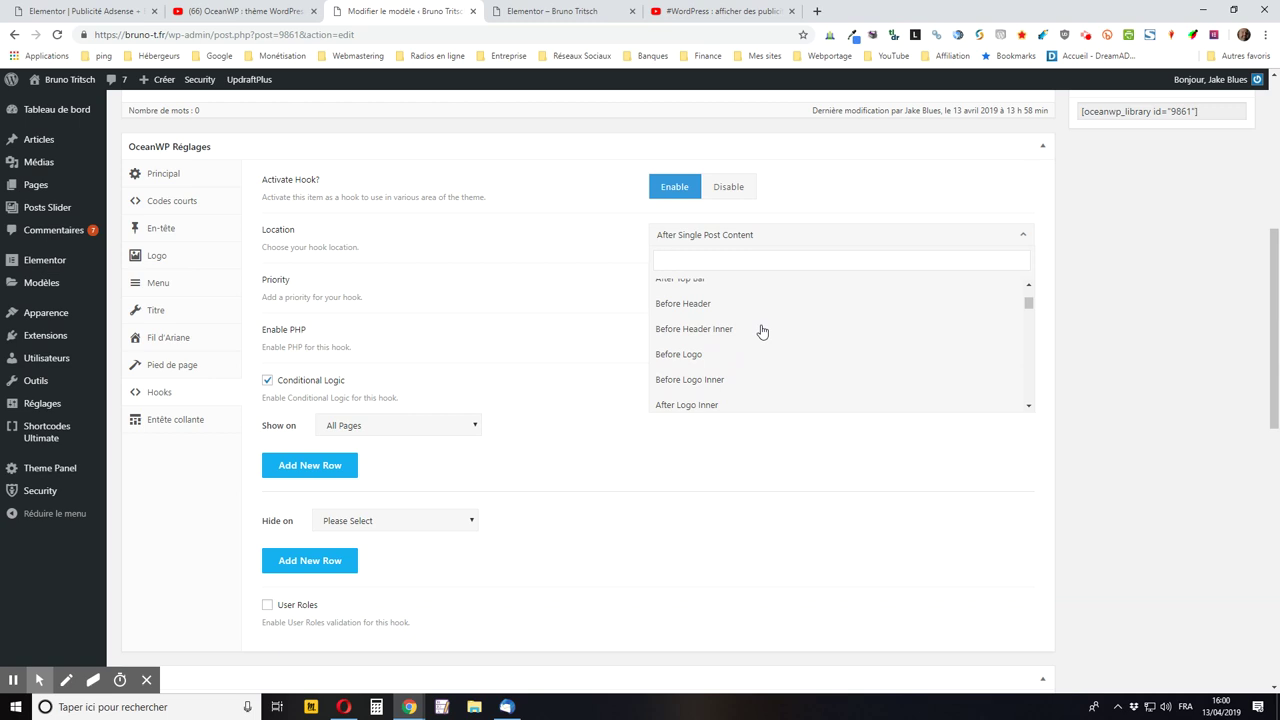
pyautogui.scroll(1, 762, 331)
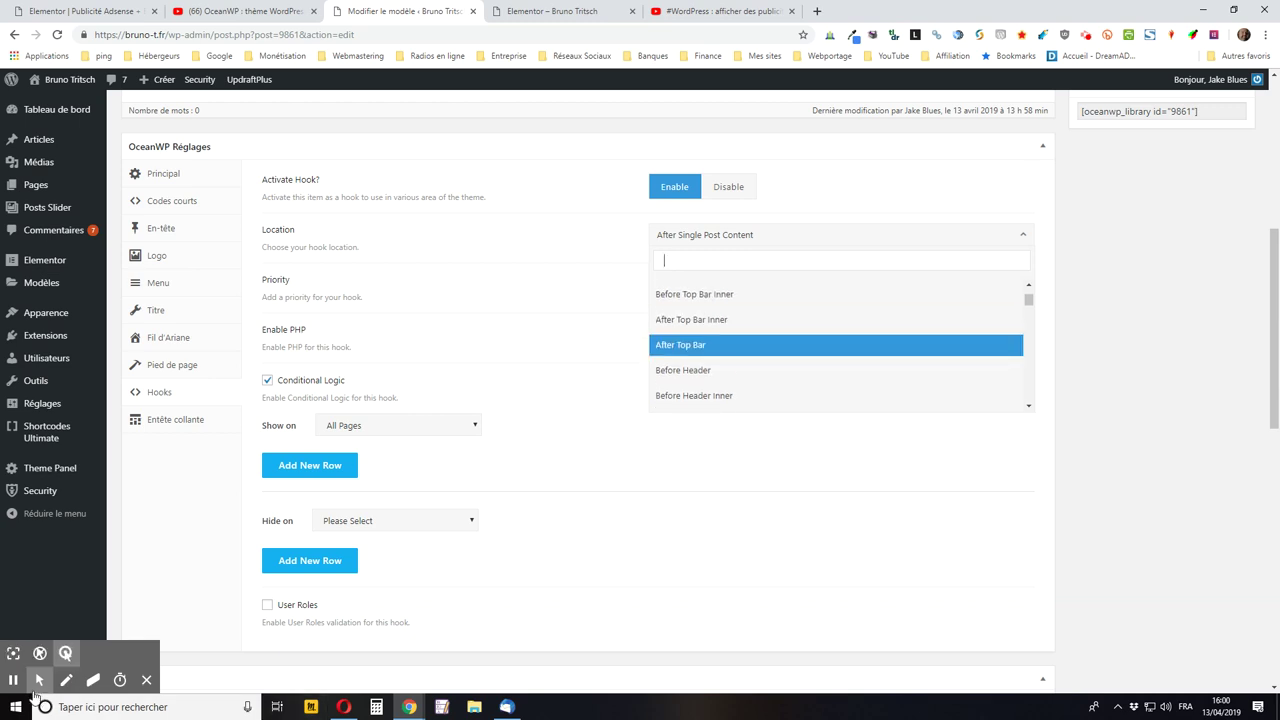
pyautogui.click(10, 680)
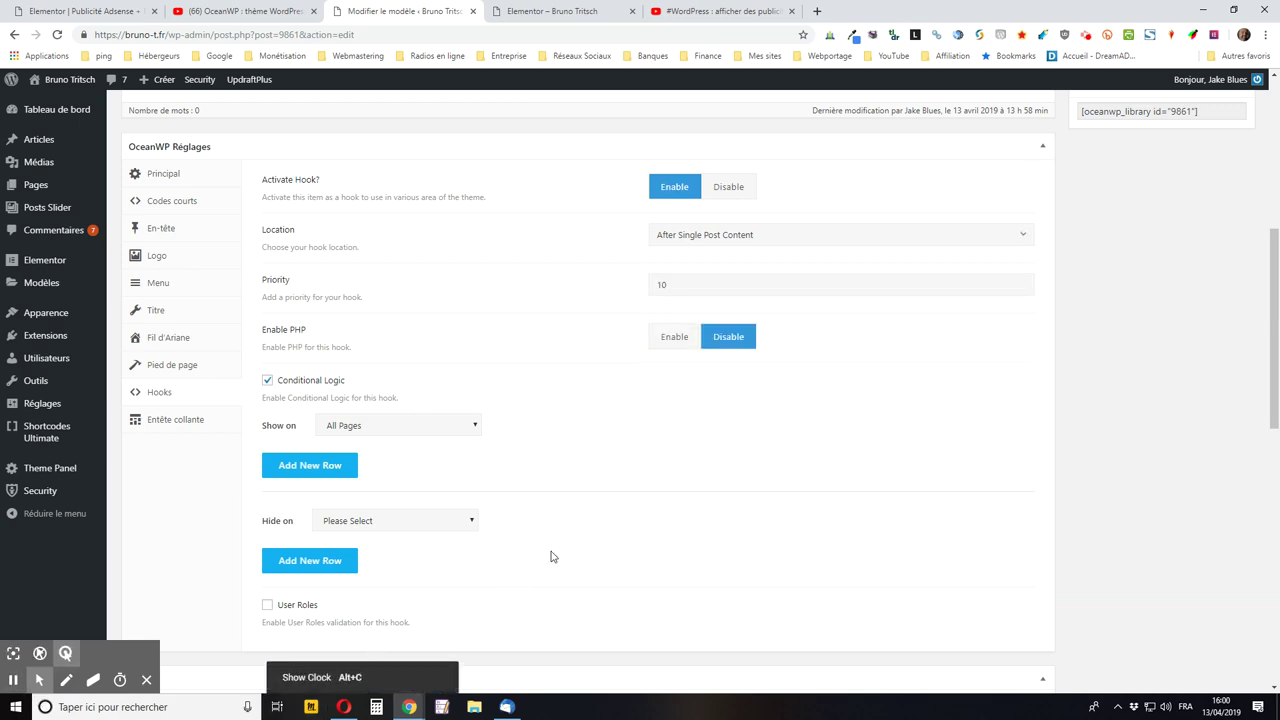
# Set the banner's hook Location to Before Page Entry and update the template.
pyautogui.click(794, 238)
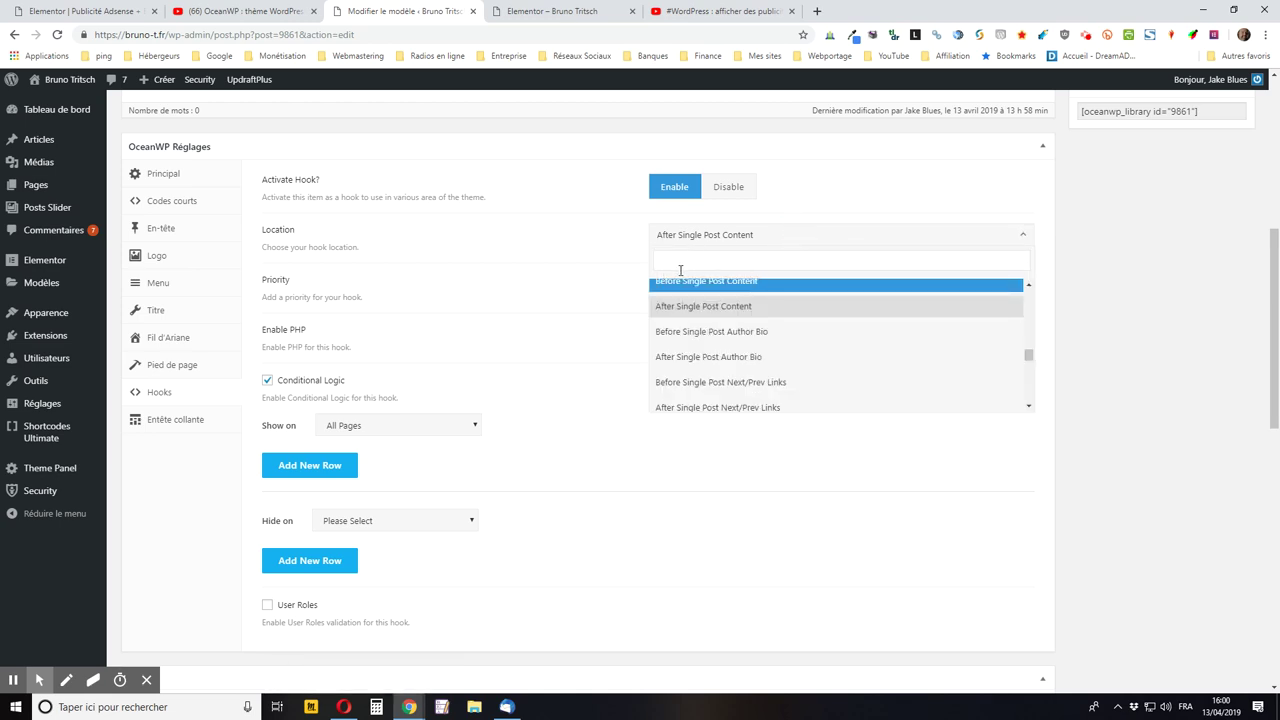
pyautogui.write('before page')
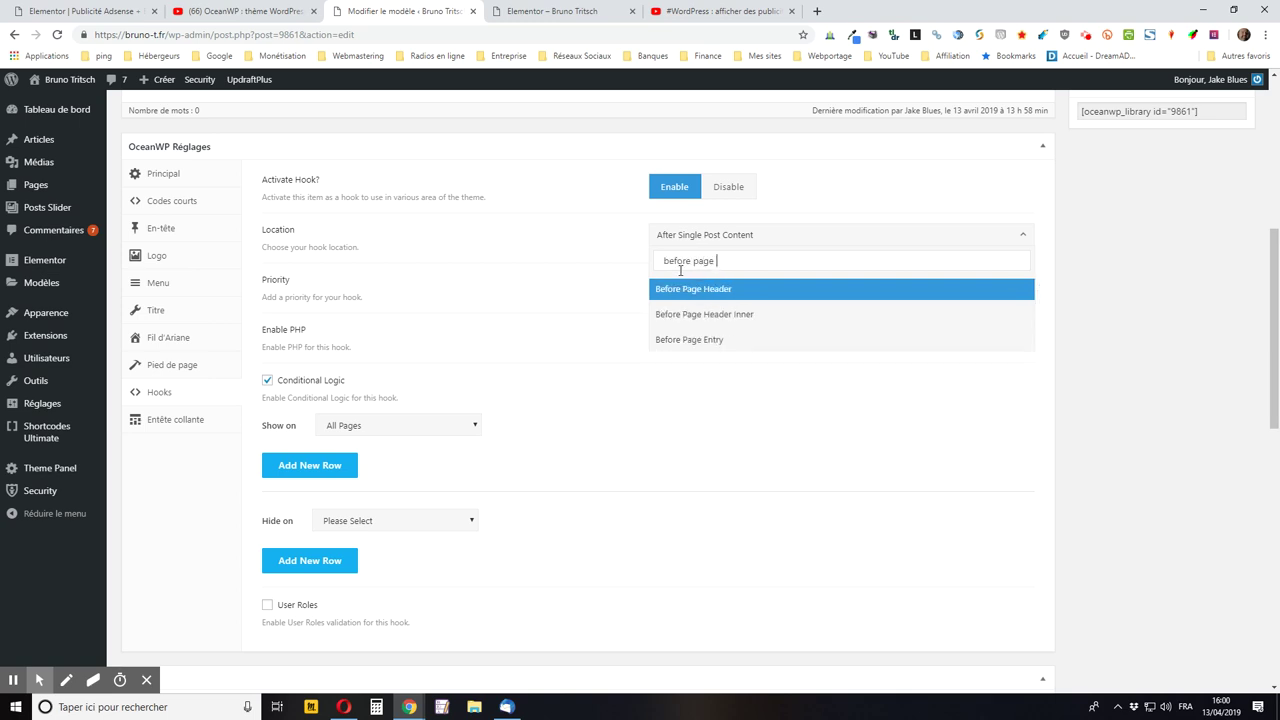
pyautogui.click(690, 340)
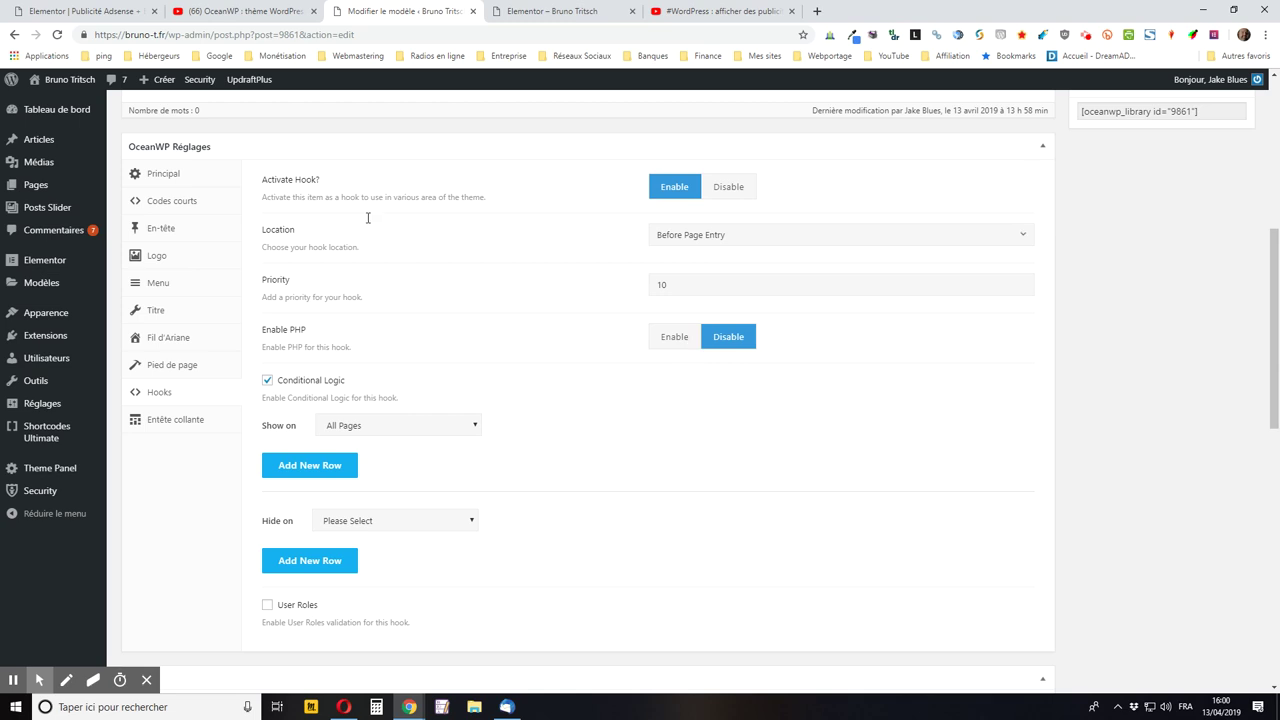
pyautogui.scroll(5, 495, 523)
pyautogui.click(1211, 345)
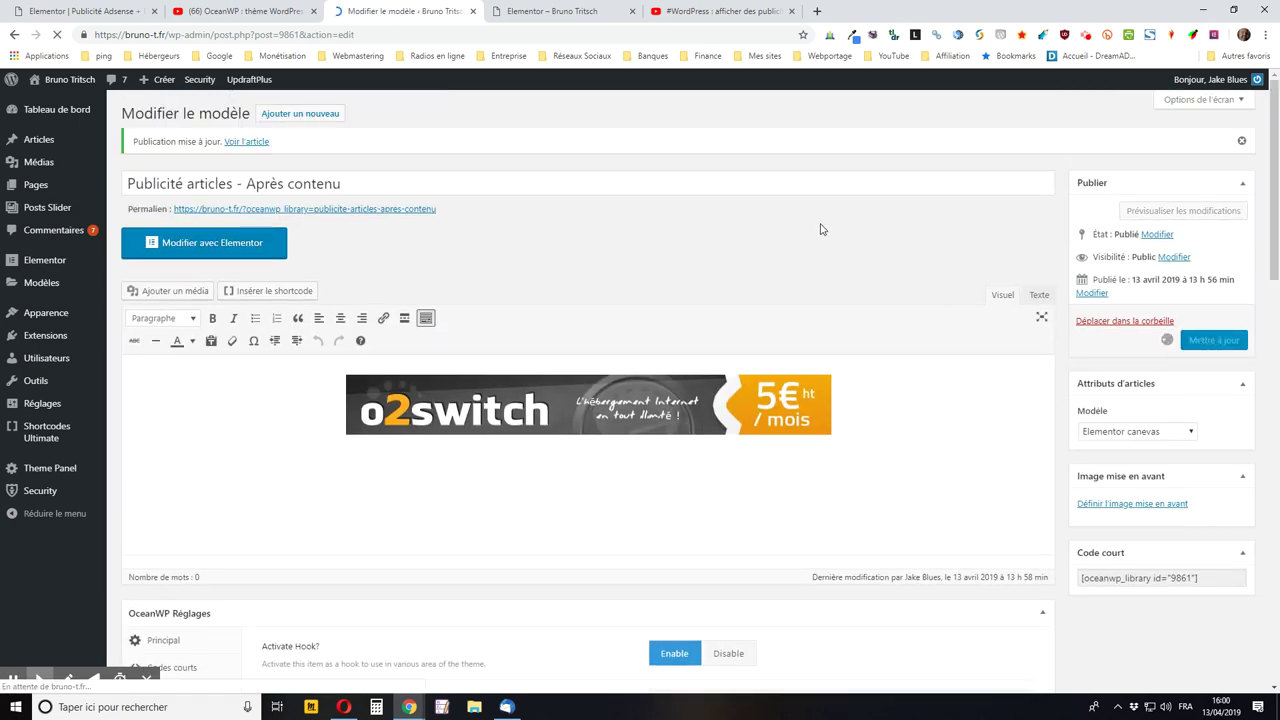
# Hide the theme hooks on the site's Elementor page and check where the O2switch banner displays.
pyautogui.click(540, 11)
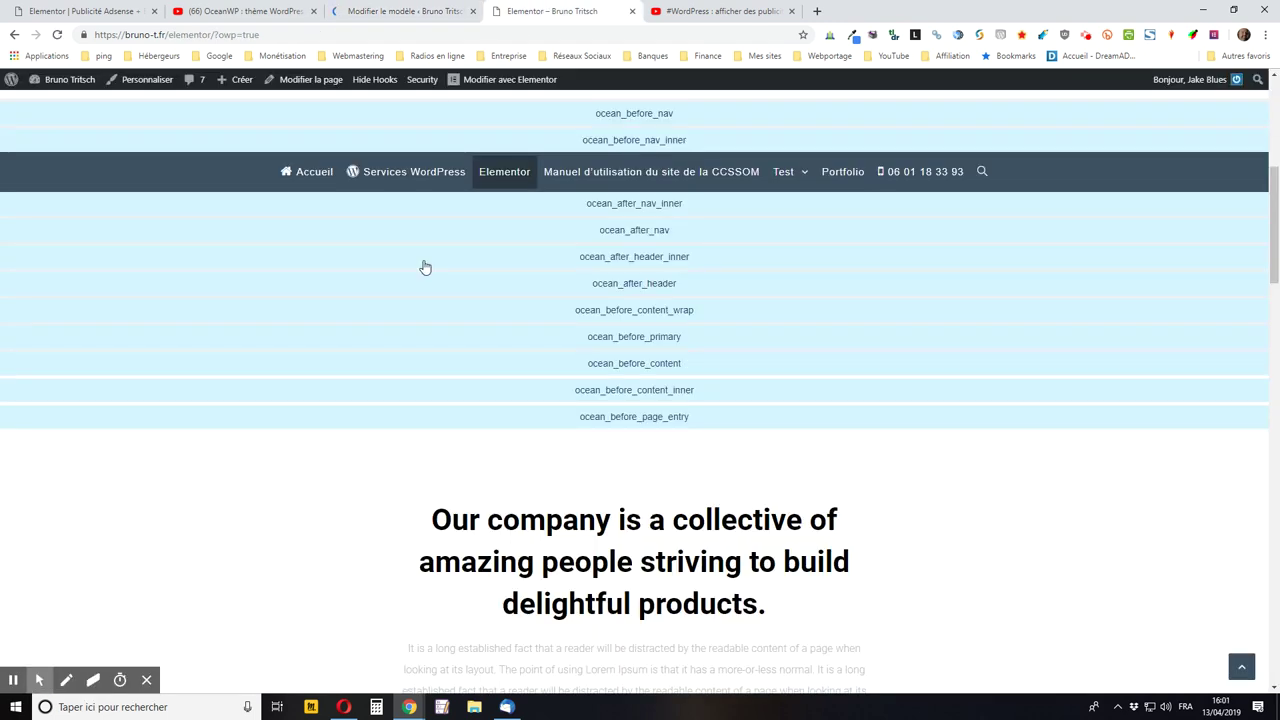
pyautogui.click(369, 82)
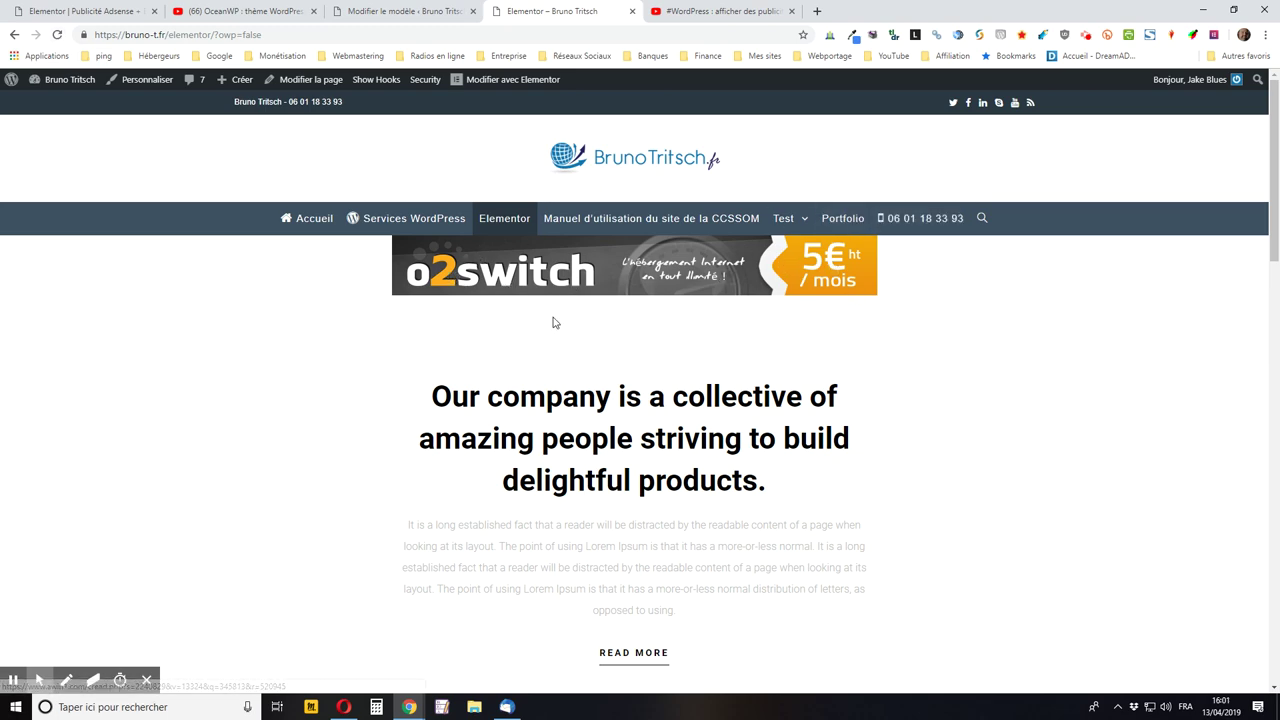
pyautogui.scroll(-3, 551, 322)
pyautogui.scroll(4, 551, 320)
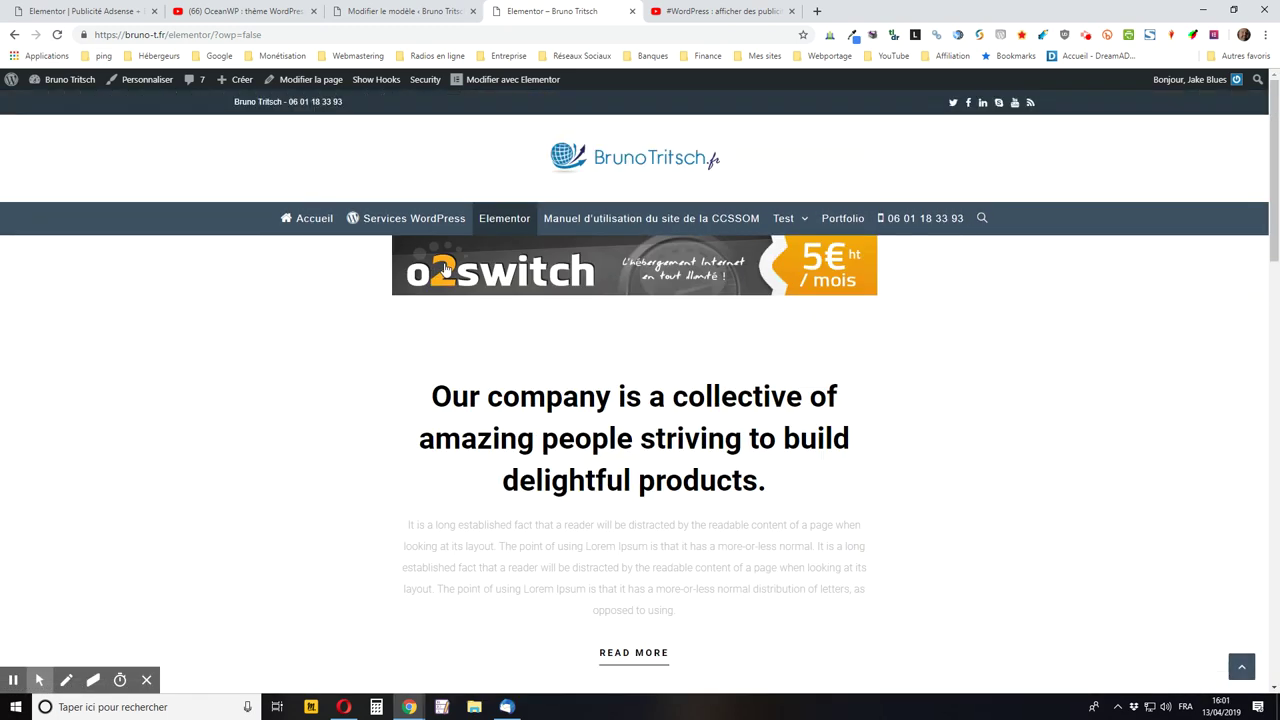
# Open the site's home page and look through its article list for the O2switch banner.
pyautogui.click(312, 226)
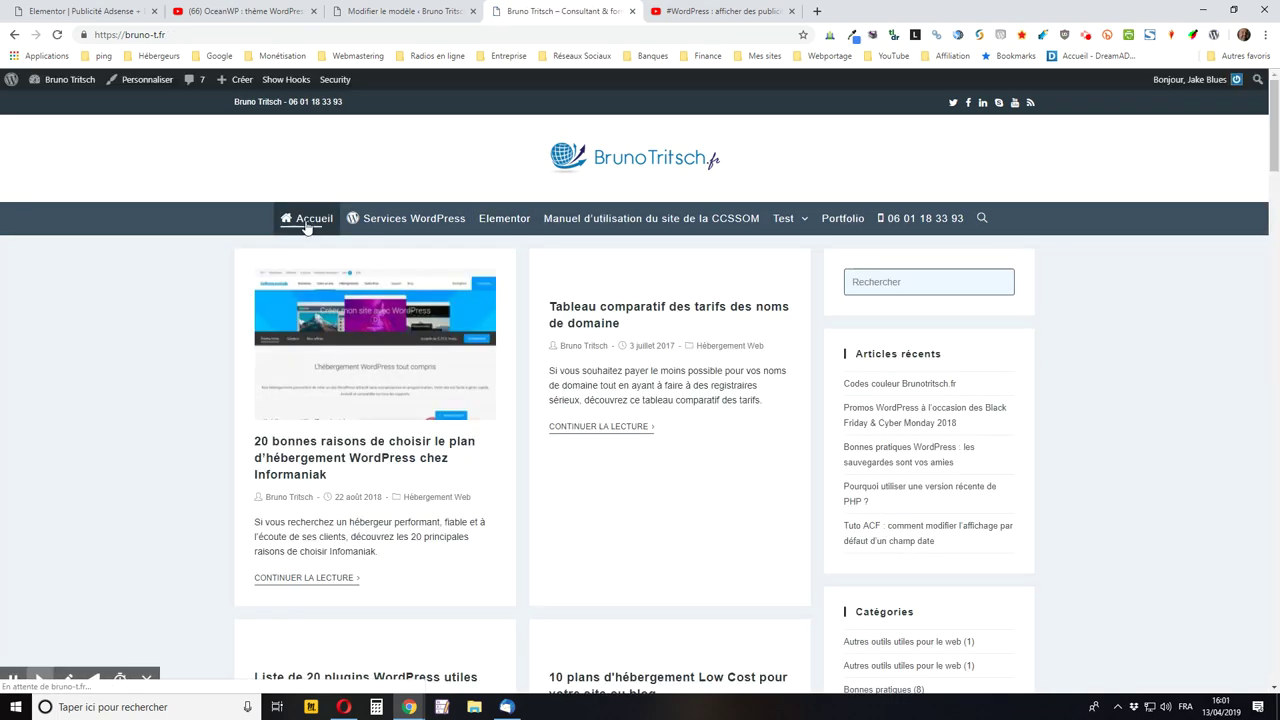
pyautogui.scroll(-15, 568, 350)
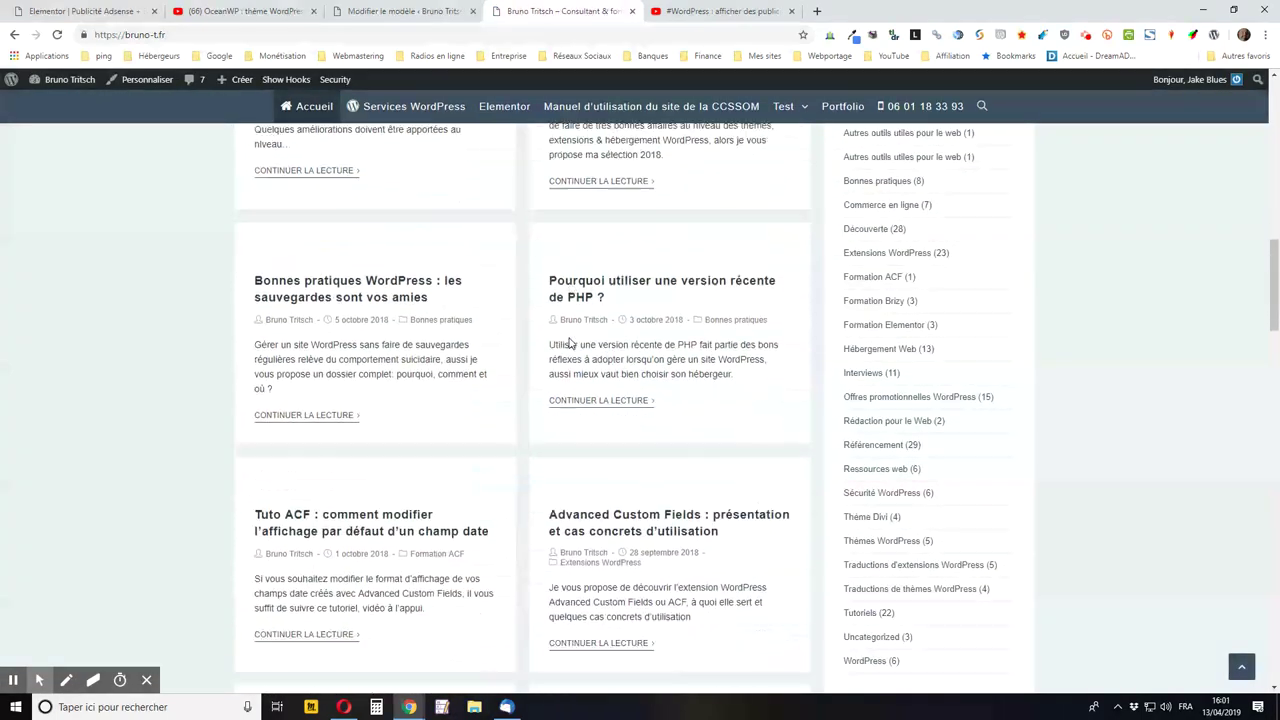
pyautogui.scroll(-10, 568, 343)
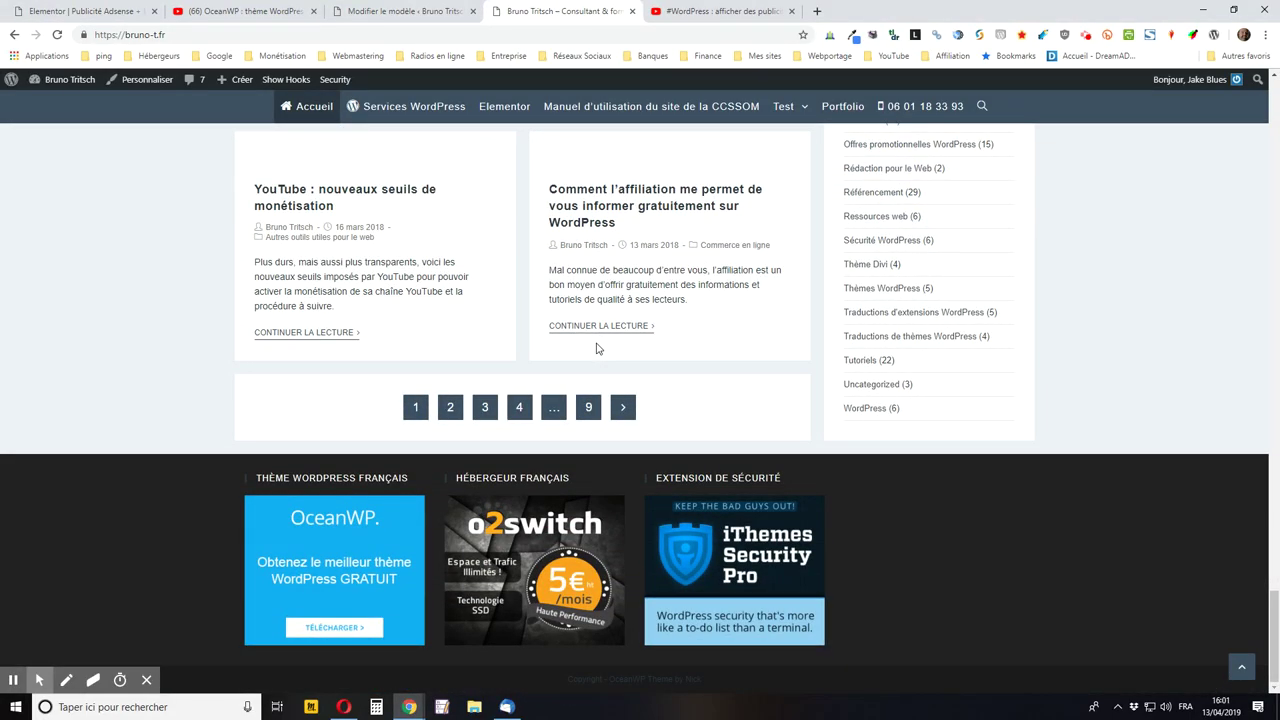
pyautogui.scroll(20, 596, 348)
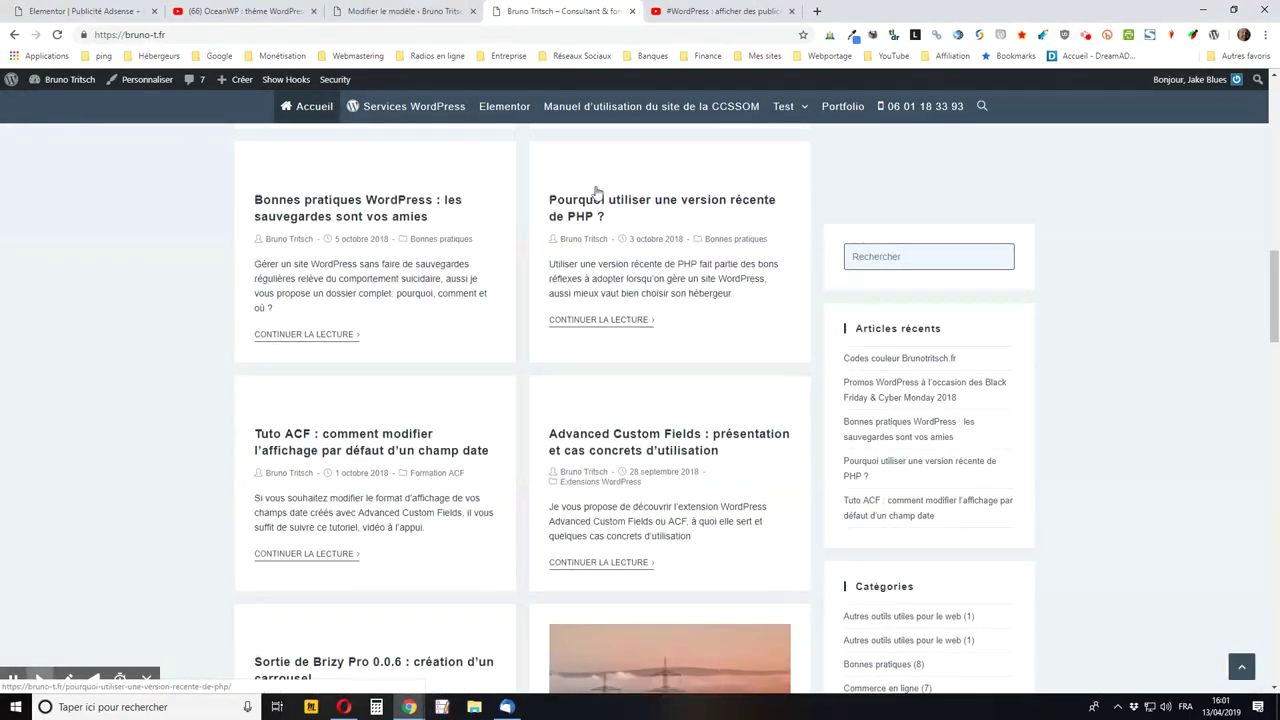
pyautogui.scroll(4, 537, 131)
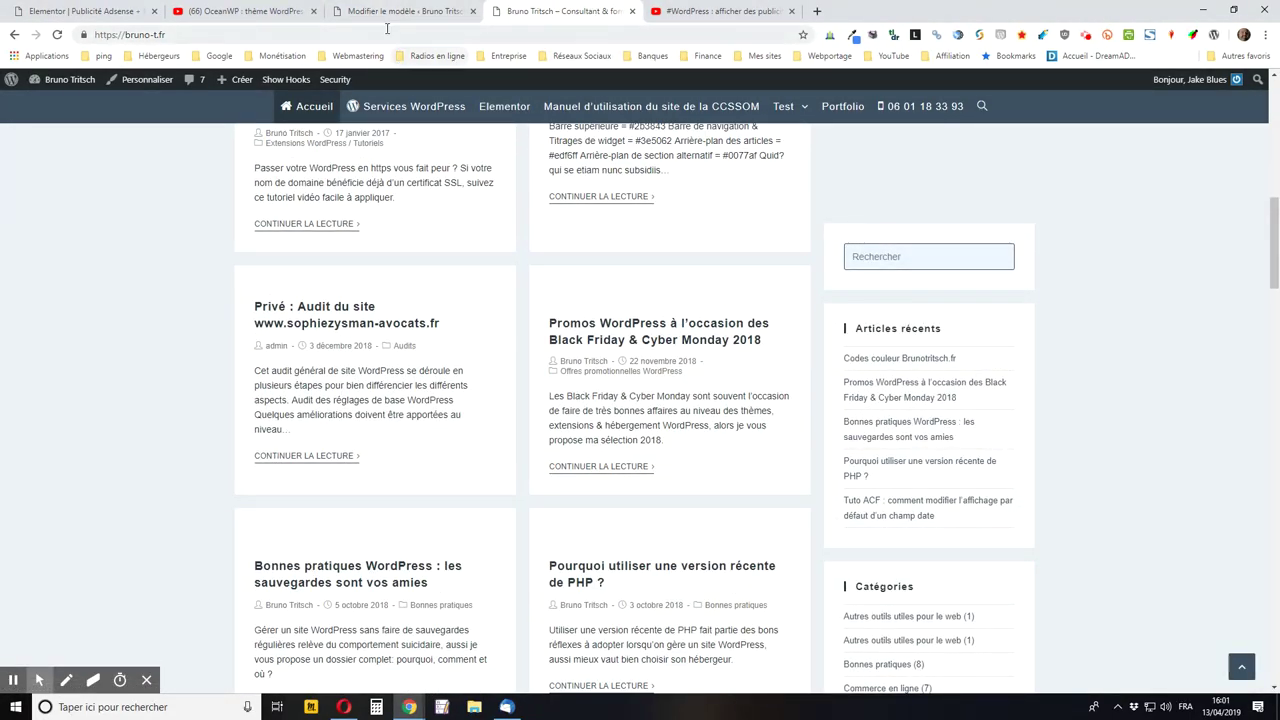
# Return to the banner template and show its Hooks settings in OceanWP Réglages.
pyautogui.click(402, 11)
pyautogui.scroll(-9, 112, 443)
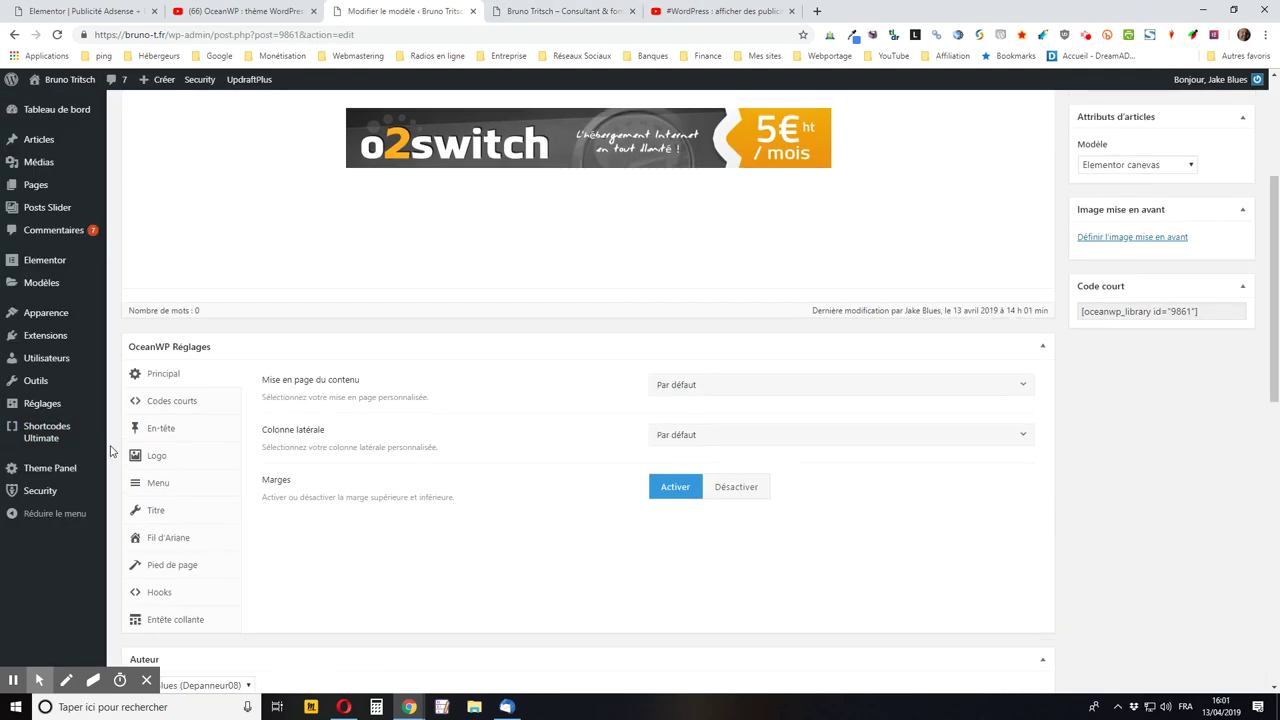
pyautogui.scroll(3, 575, 363)
pyautogui.scroll(1, 575, 363)
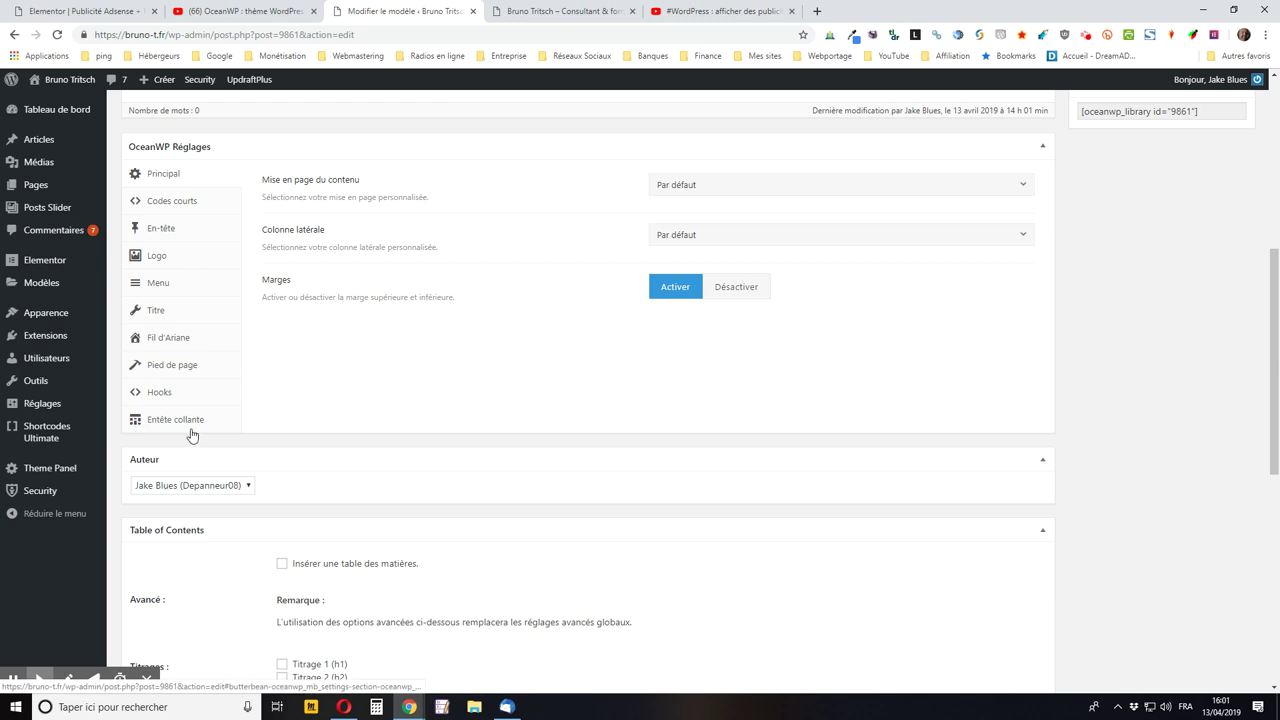
pyautogui.click(160, 398)
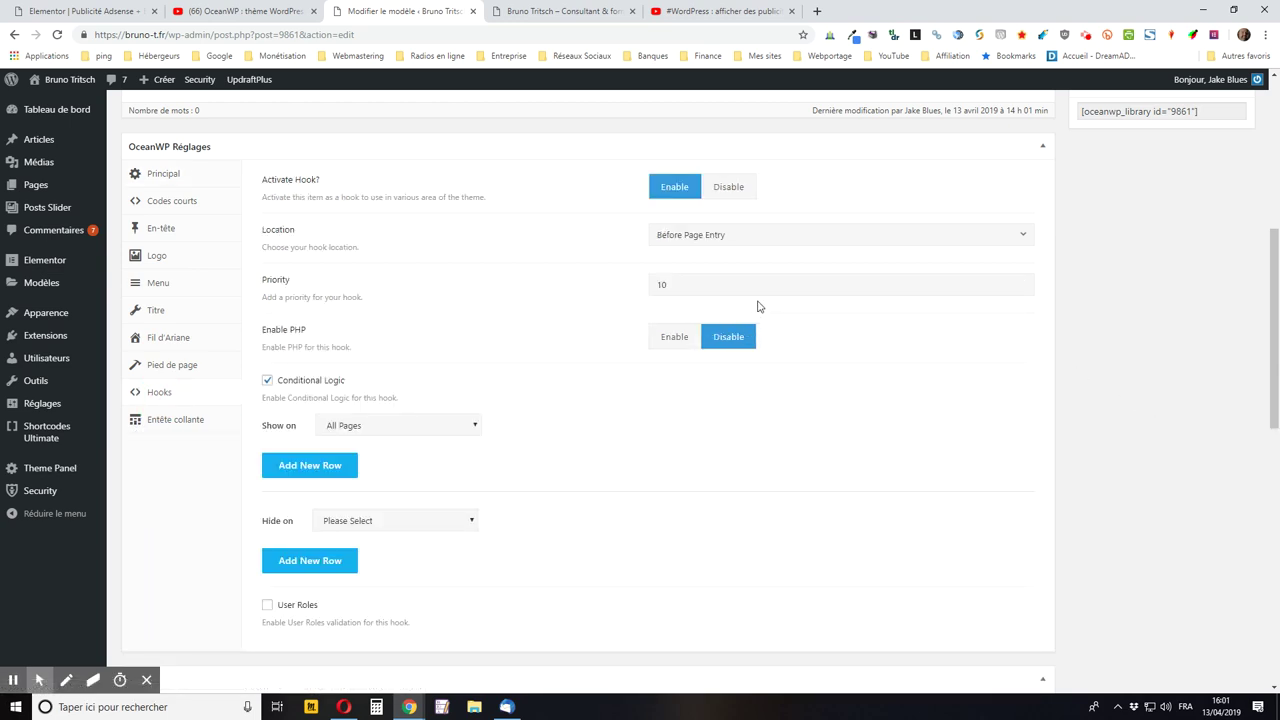
# Search the hook locations for "before si" and set the banner's Location to Before Single Post Content.
pyautogui.click(756, 240)
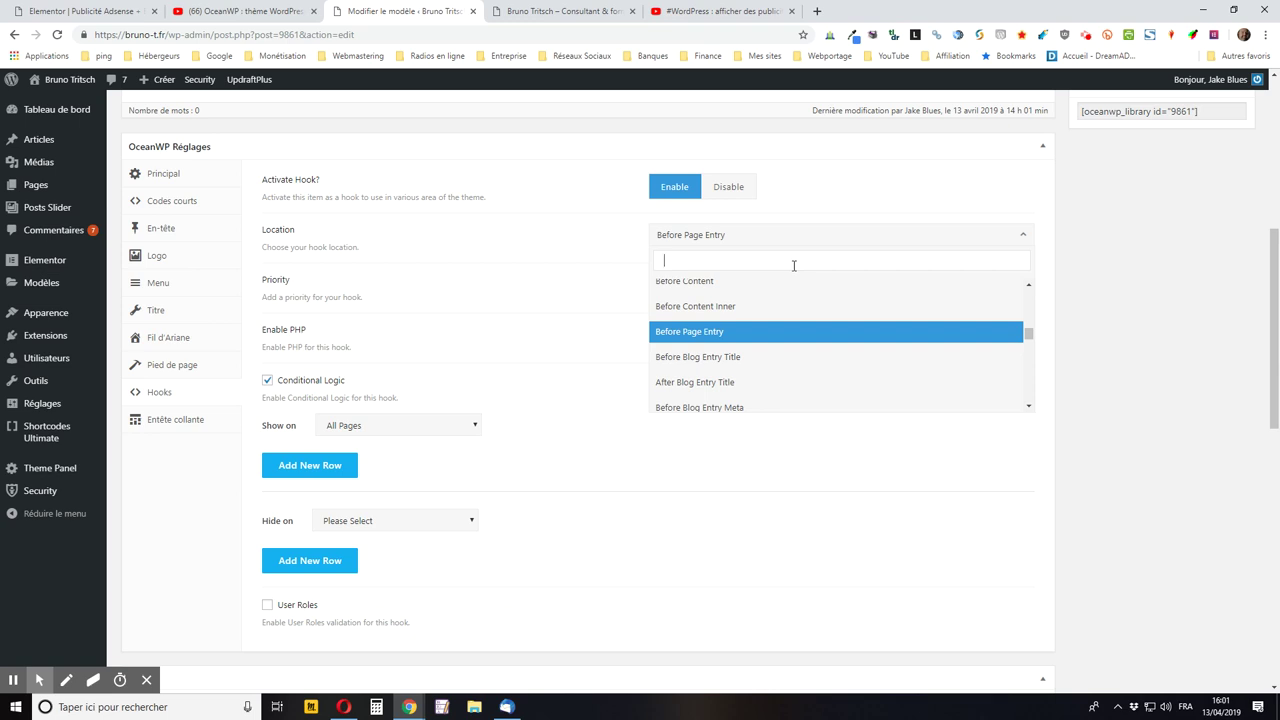
pyautogui.write('before')
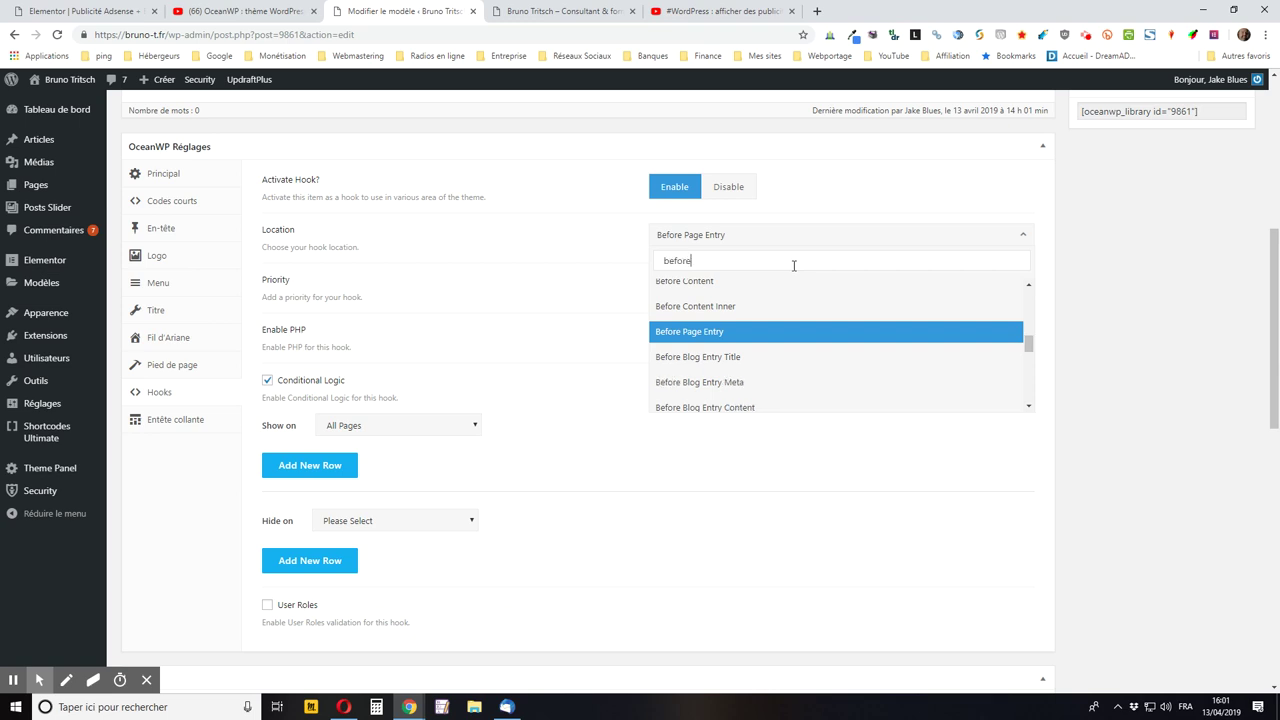
pyautogui.write(' pos')
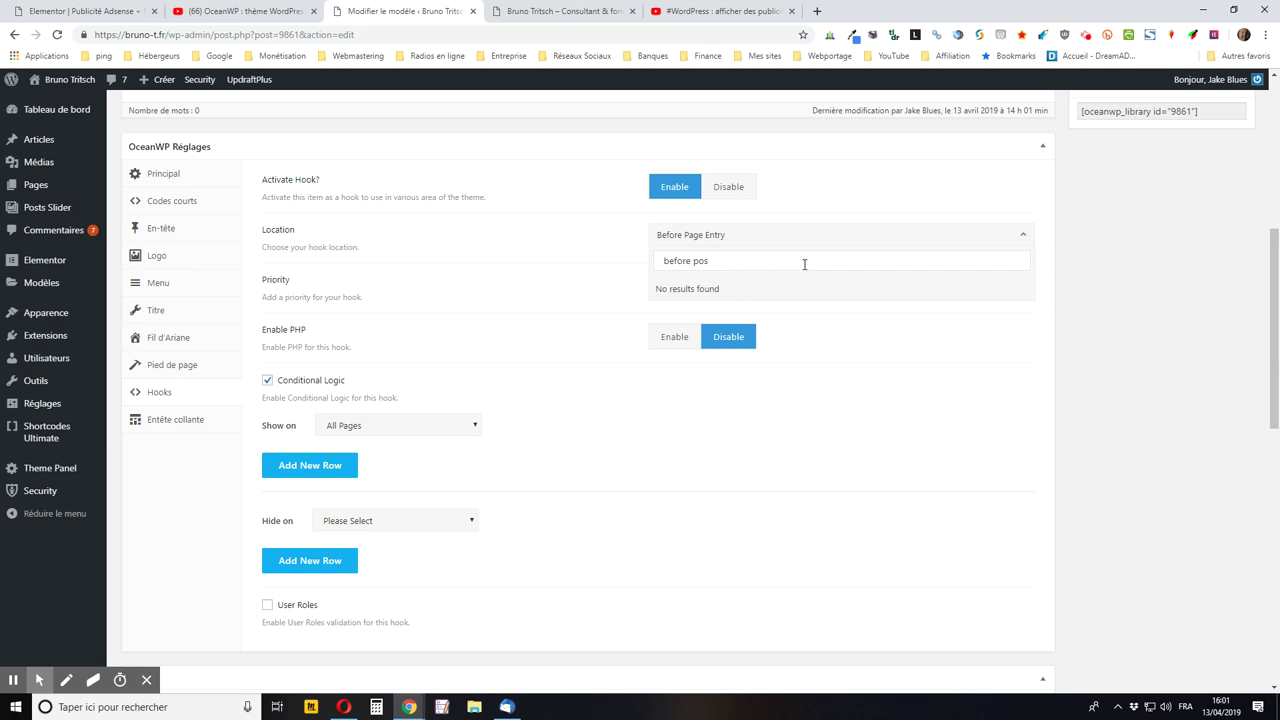
pyautogui.press('BackSpace')
pyautogui.press('BackSpace')
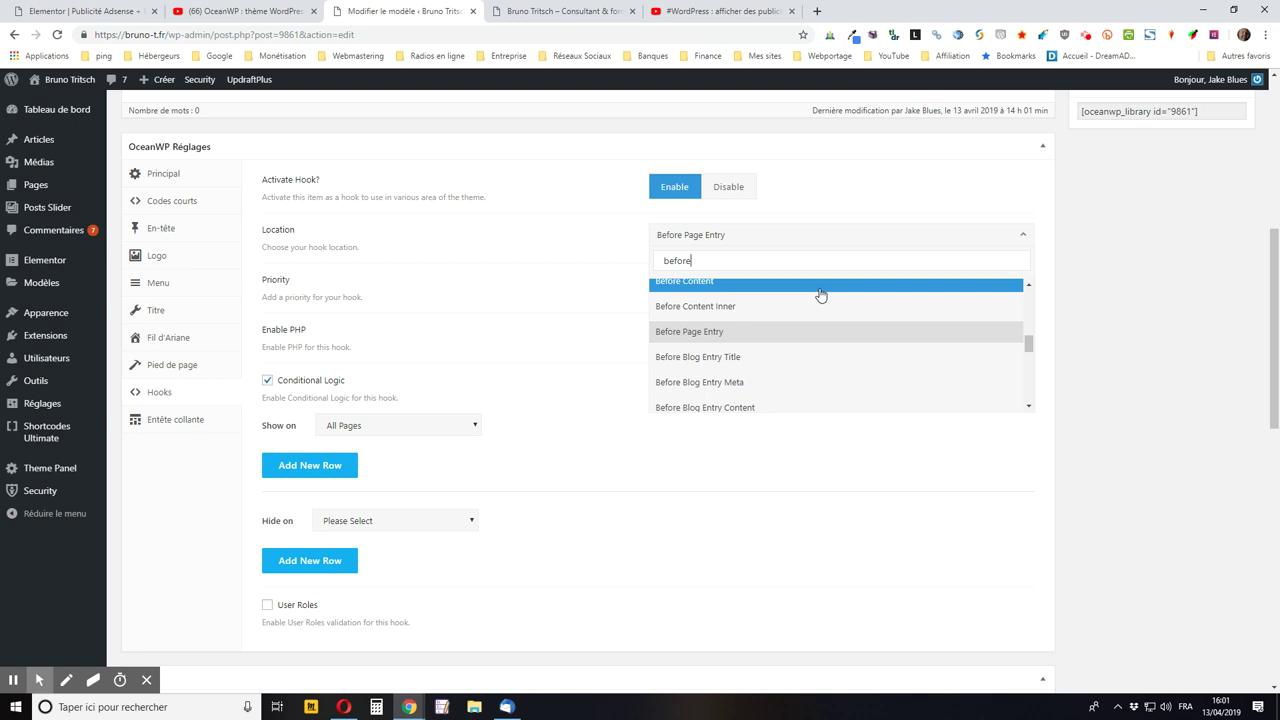
pyautogui.write('s')
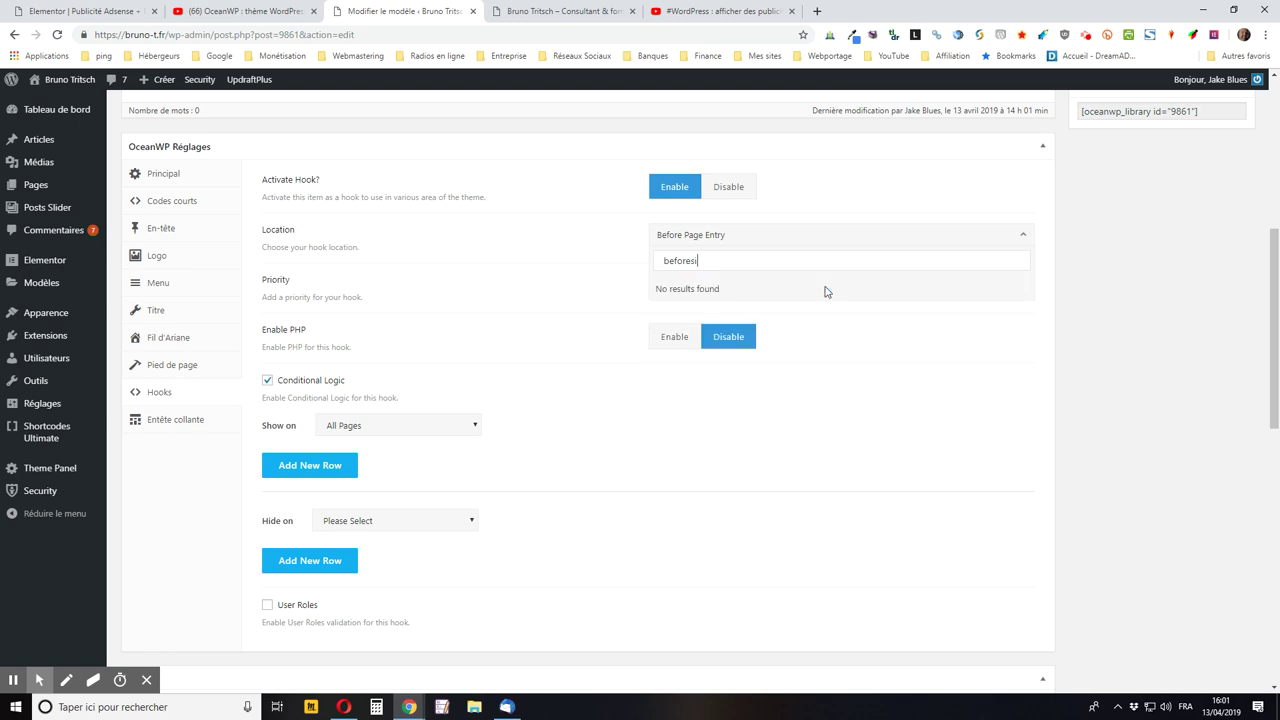
pyautogui.write('i')
pyautogui.press('BackSpace')
pyautogui.press('BackSpace')
pyautogui.press('BackSpace')
pyautogui.press('BackSpace')
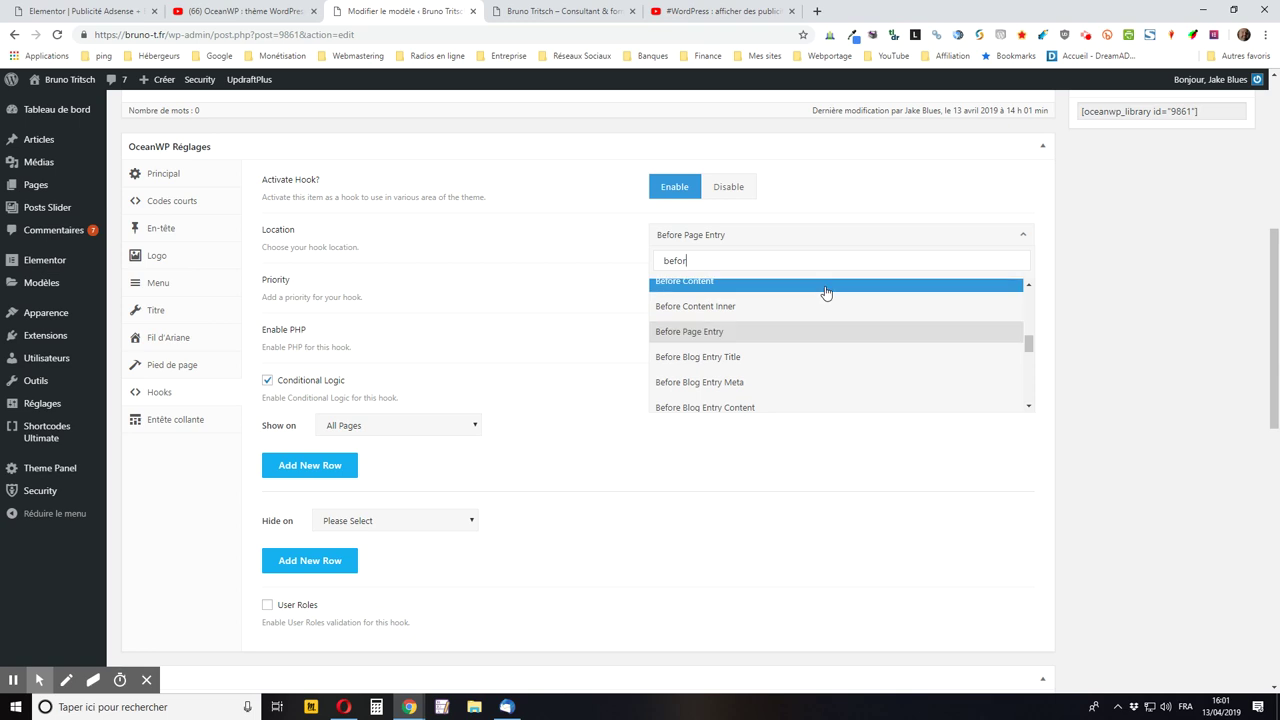
pyautogui.write('e si')
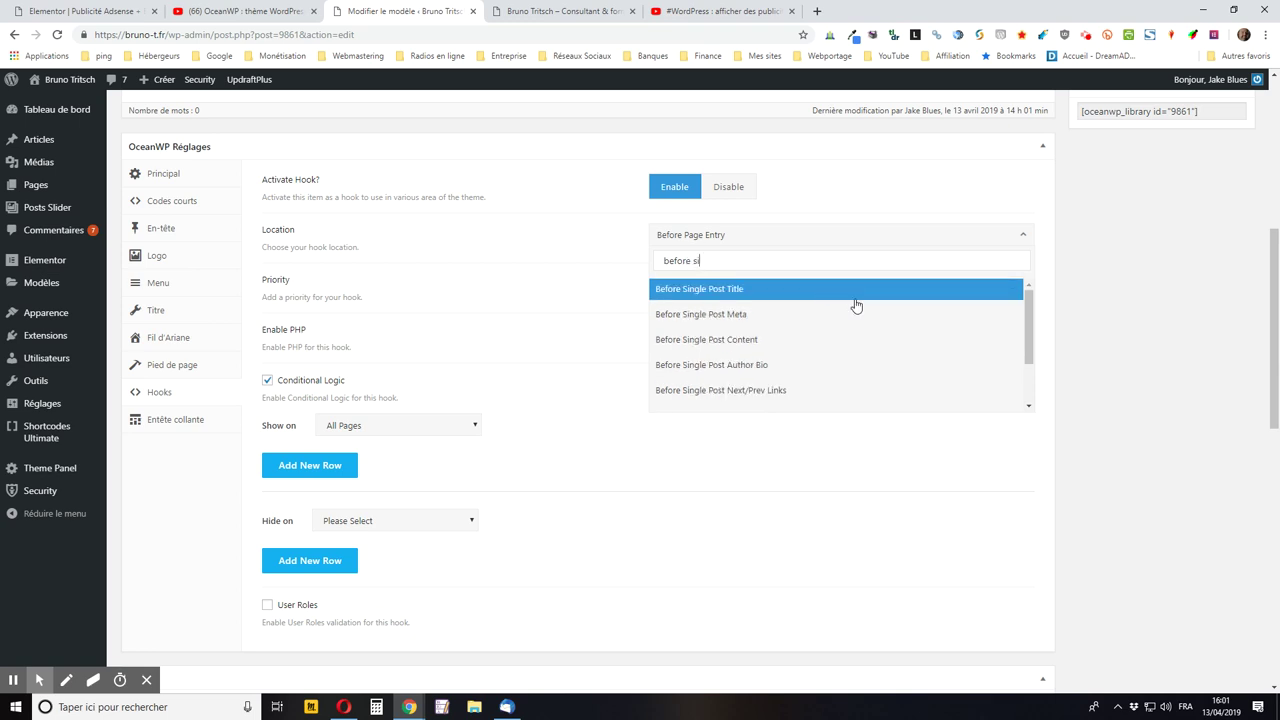
pyautogui.click(707, 340)
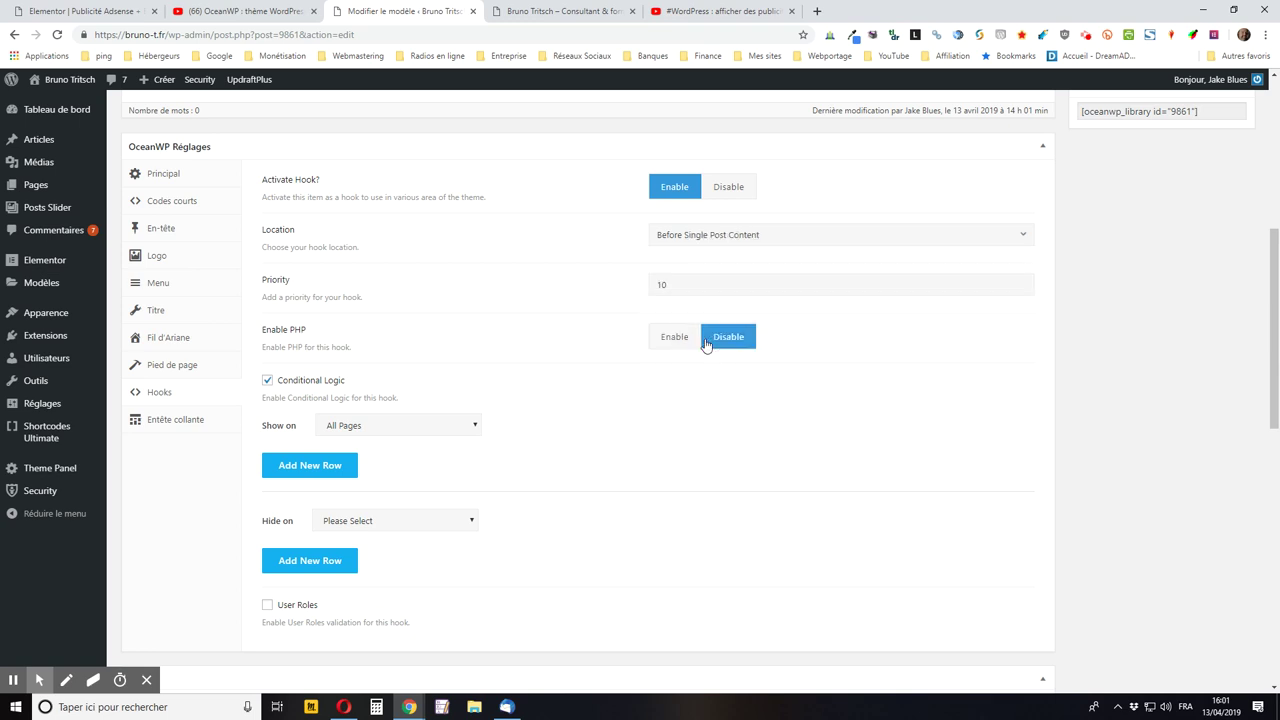
# Set the hook Location to After Single Post Content and update the banner template.
pyautogui.click(797, 238)
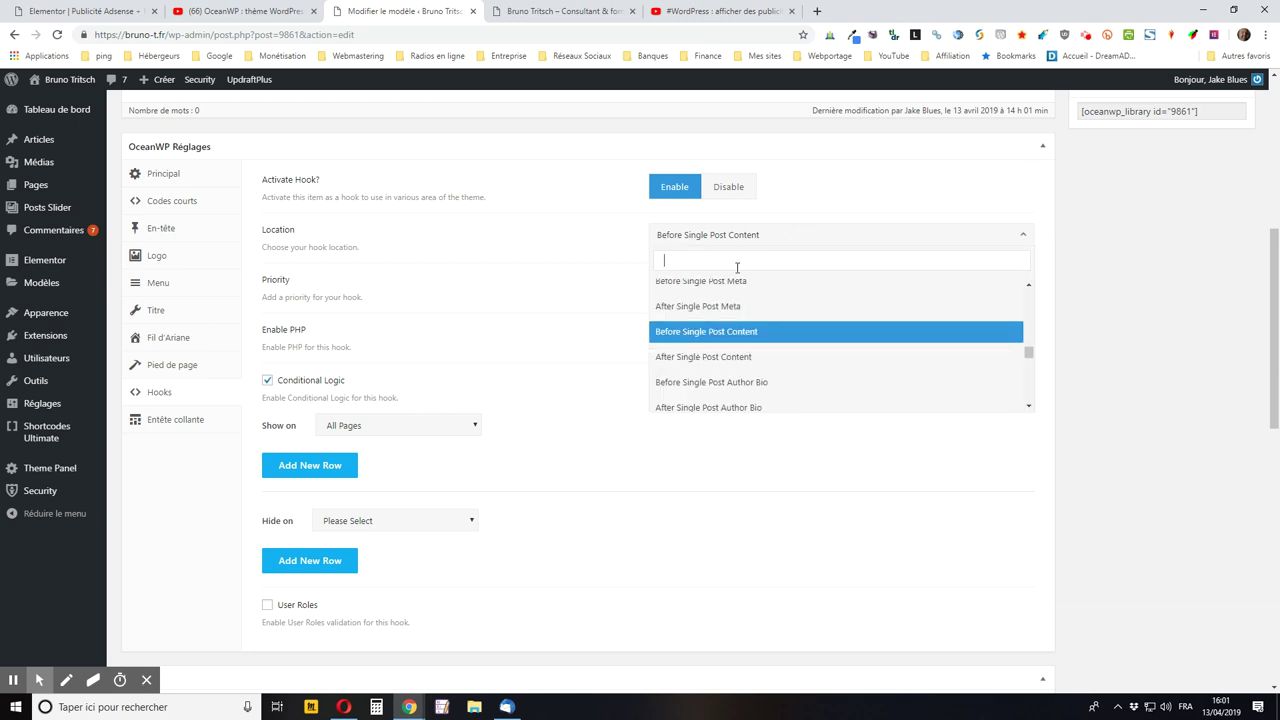
pyautogui.click(728, 358)
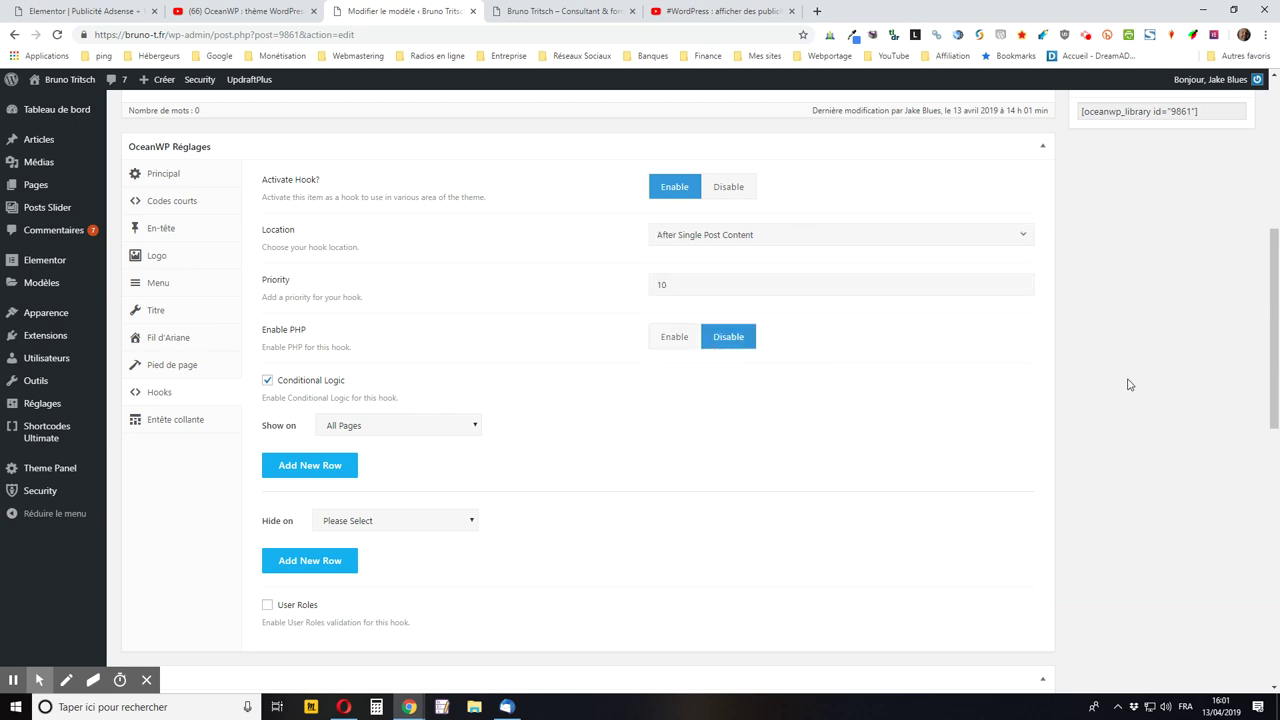
pyautogui.scroll(4, 1160, 420)
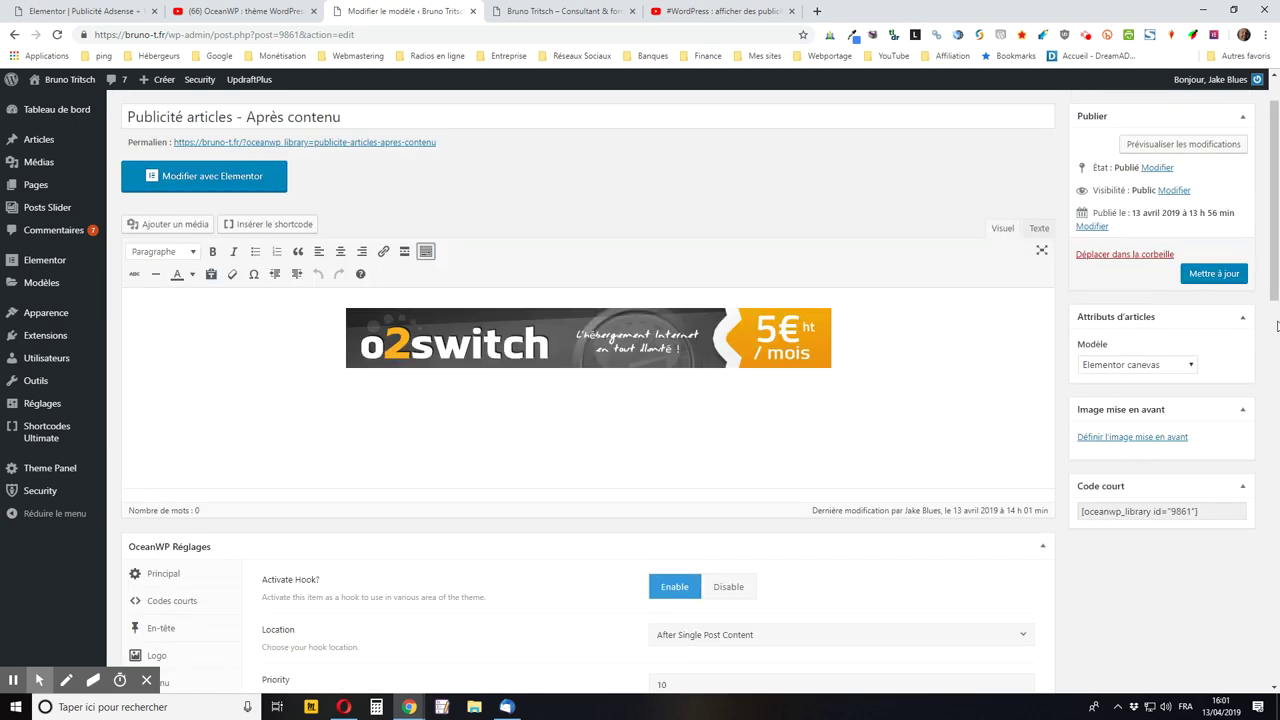
pyautogui.click(1198, 285)
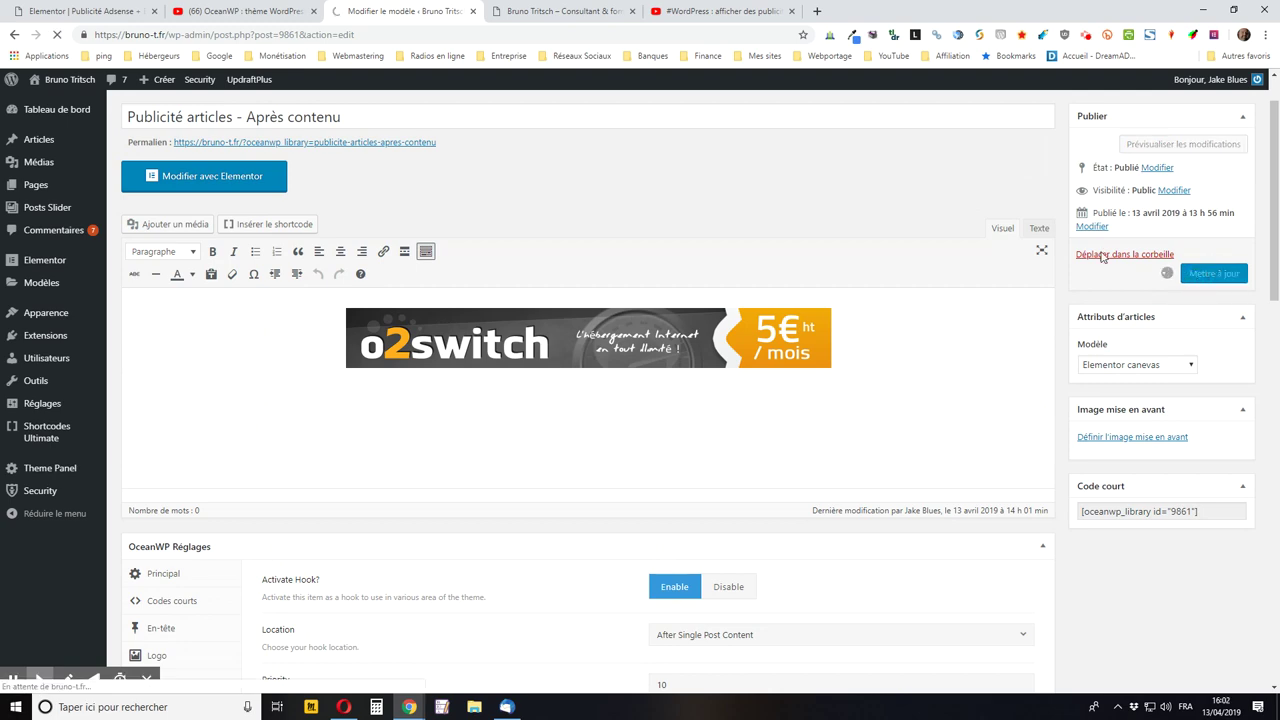
# Check the site's home page and its Elementor page for the O2switch banner, closing the Elementor page when done.
pyautogui.click(560, 11)
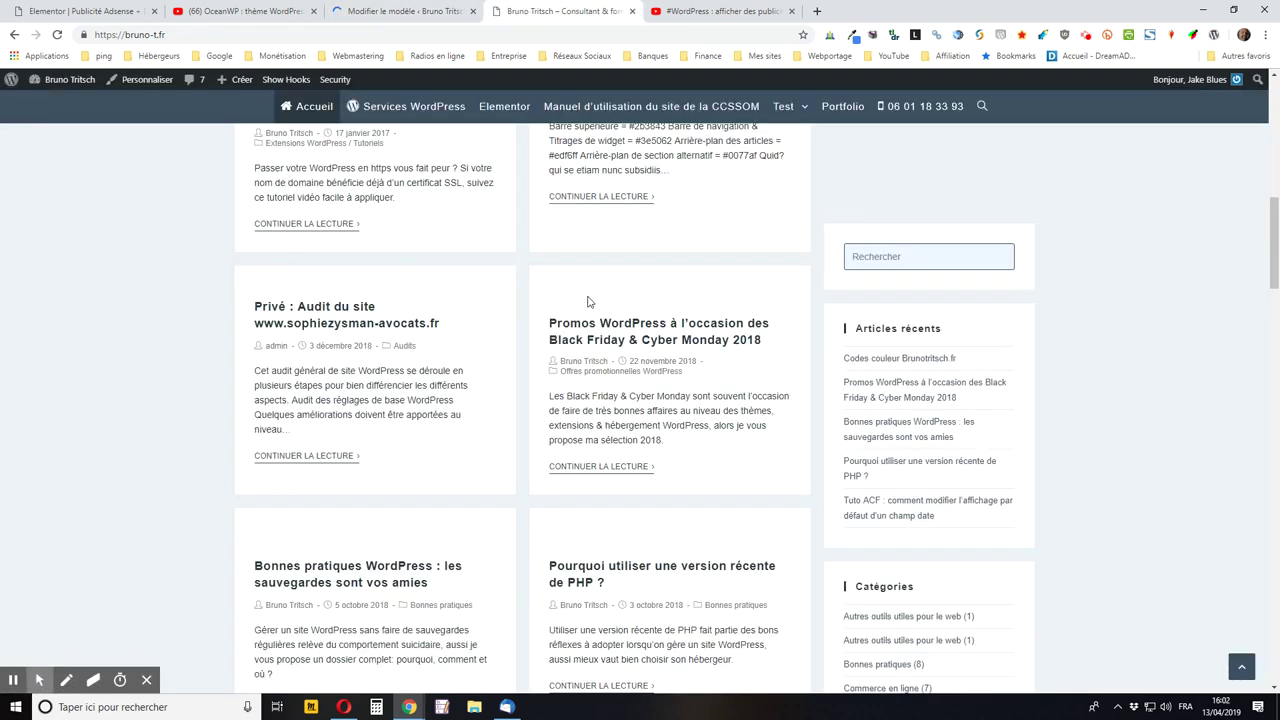
pyautogui.scroll(8, 598, 304)
pyautogui.scroll(-2, 925, 560)
pyautogui.scroll(2, 800, 450)
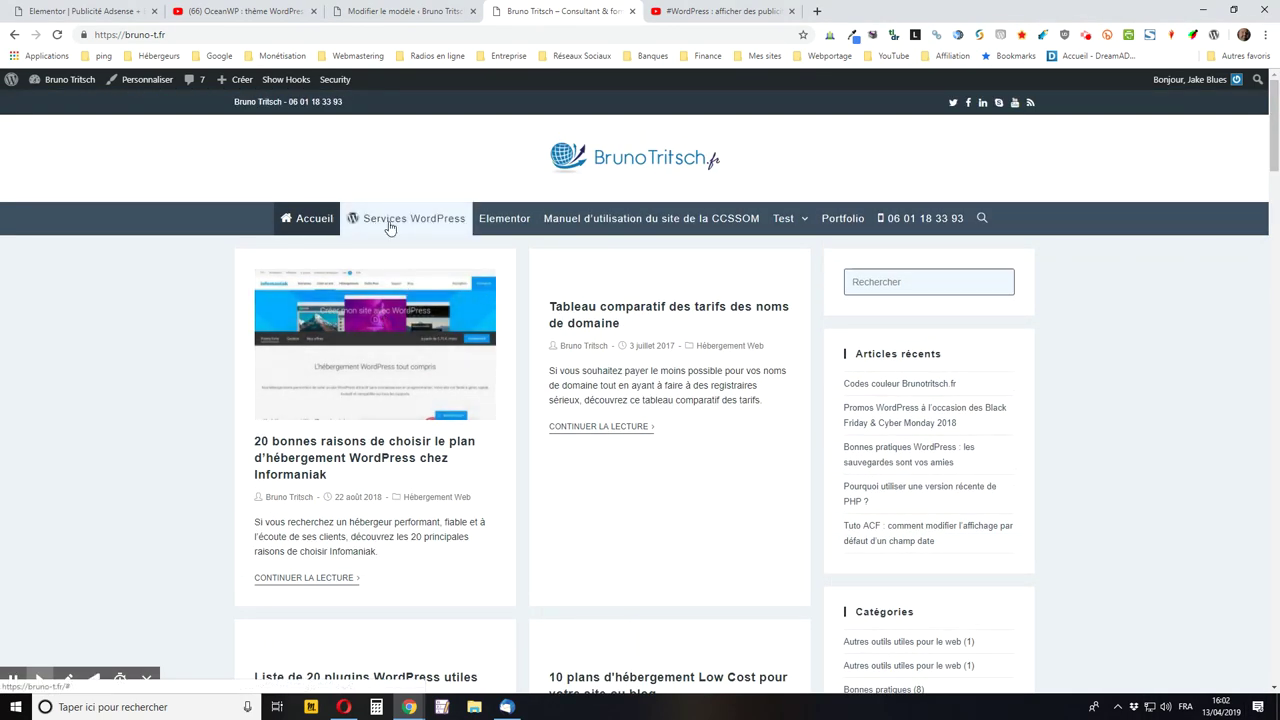
pyautogui.click(503, 219)
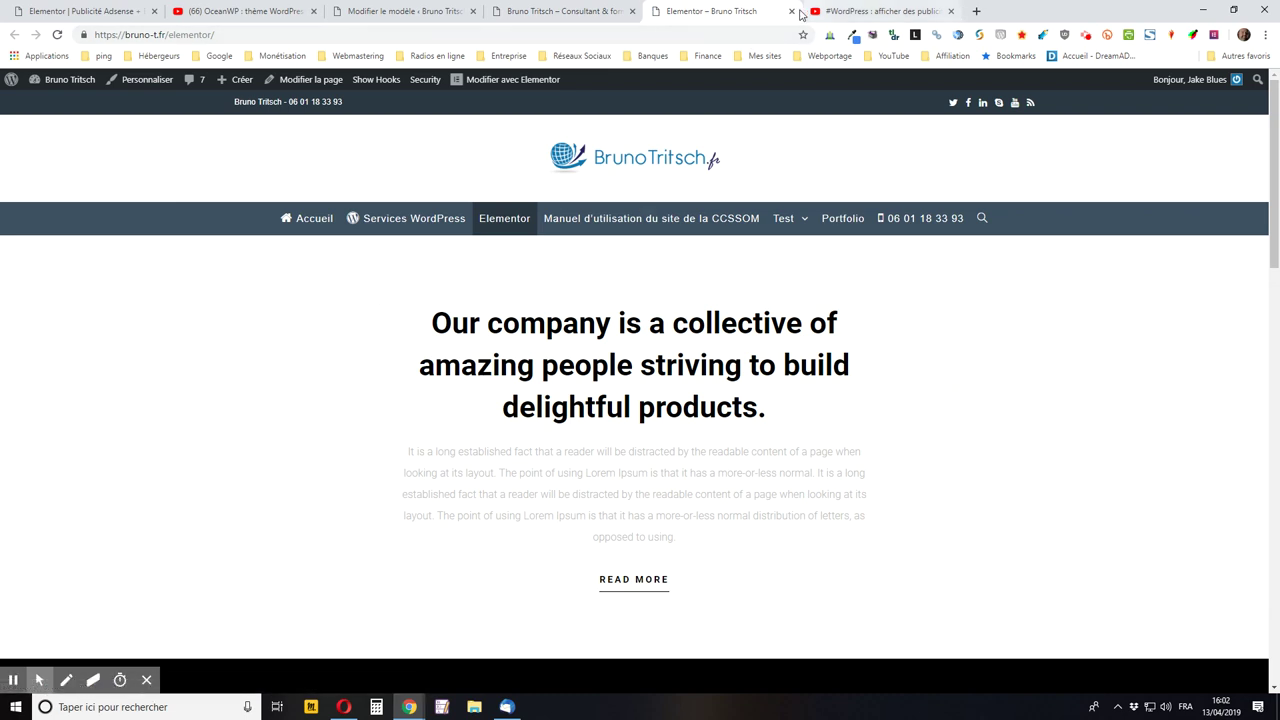
pyautogui.click(791, 11)
# Open the recent "Codes couleur" article and look for the O2switch banner below its content.
pyautogui.click(895, 386)
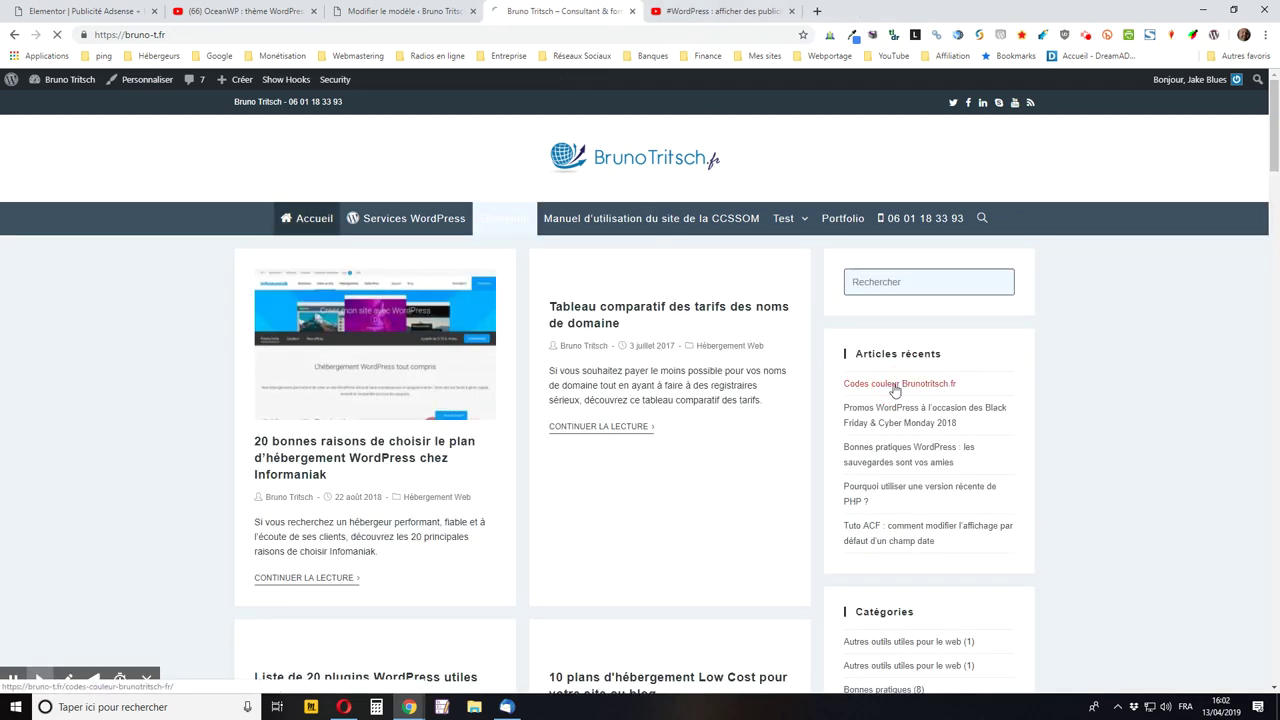
pyautogui.scroll(-15, 424, 386)
pyautogui.scroll(3, 426, 384)
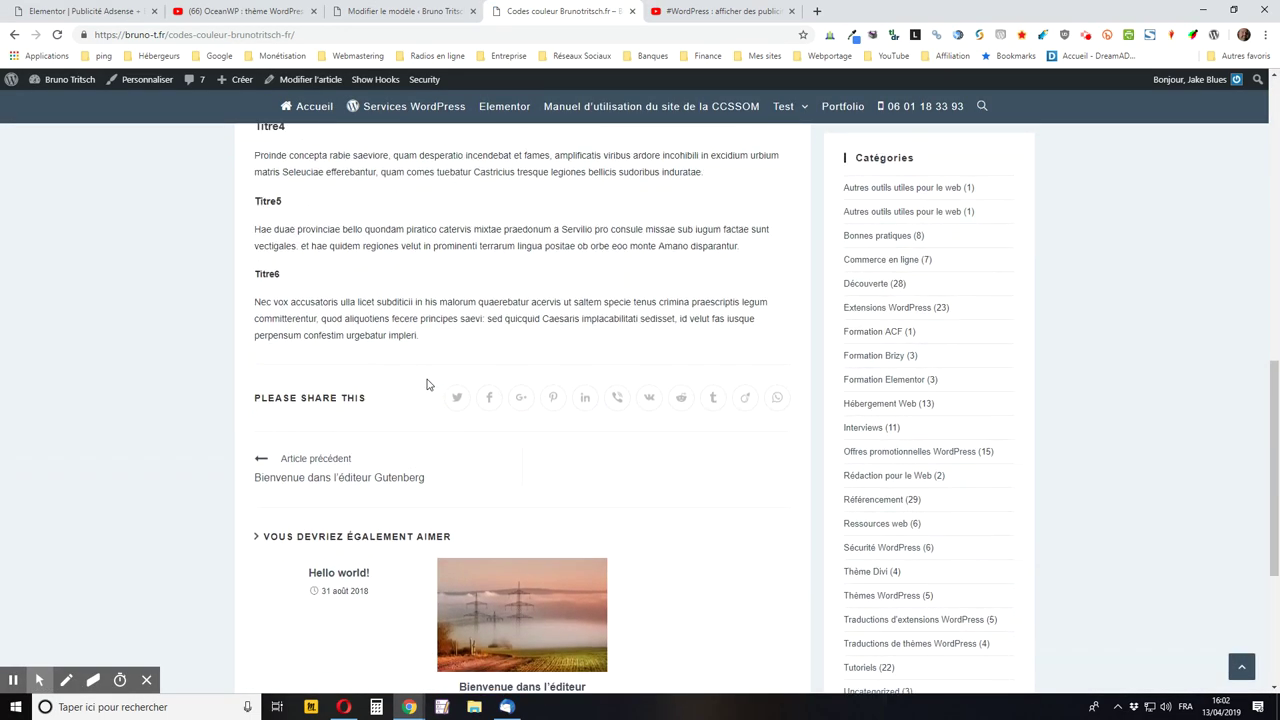
pyautogui.scroll(-2, 426, 384)
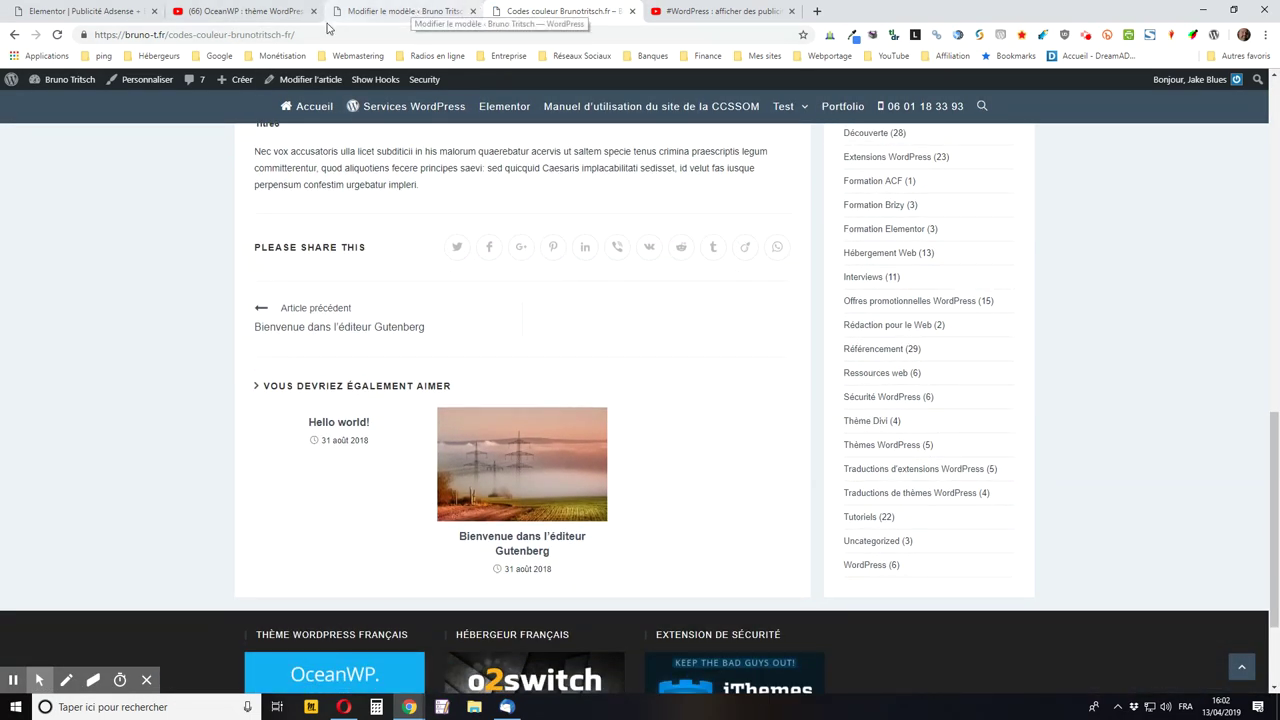
# Return to the banner template, review its Hooks settings in OceanWP Réglages and update the template again.
pyautogui.hotkey('ctrl', 'shift', 'Tab')
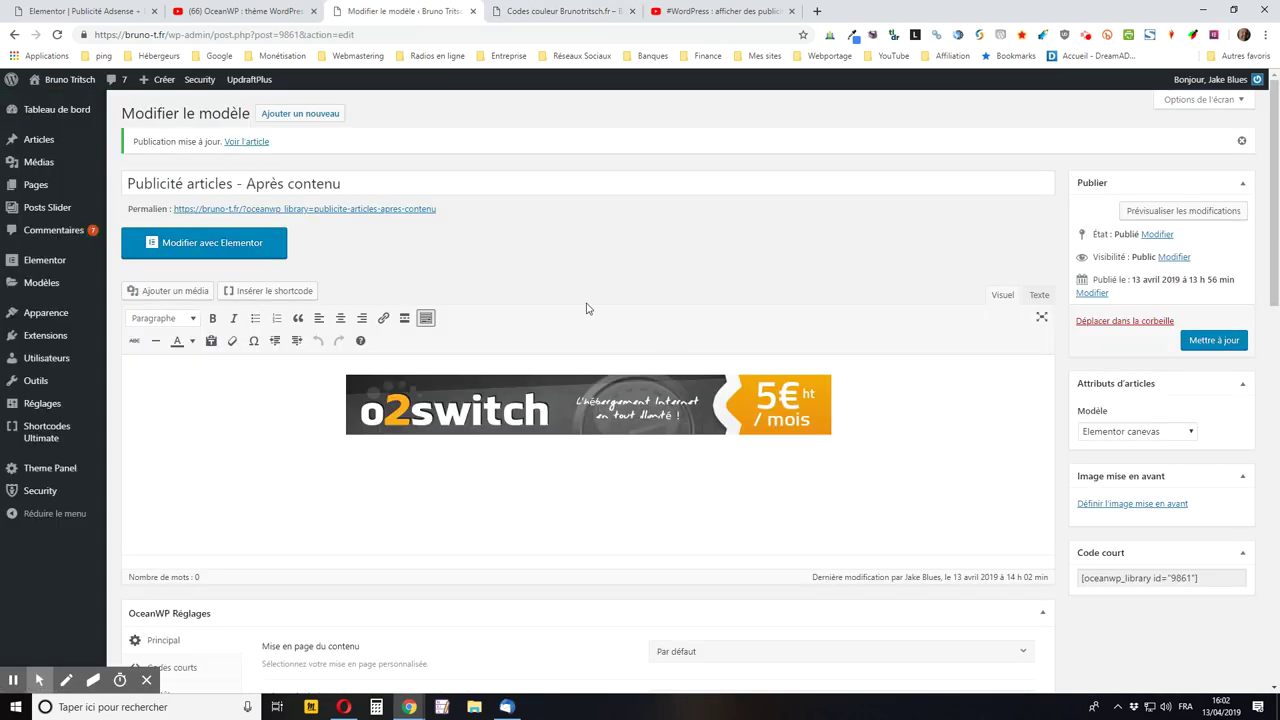
pyautogui.scroll(-3, 481, 327)
pyautogui.scroll(-1, 476, 319)
pyautogui.scroll(1, 476, 319)
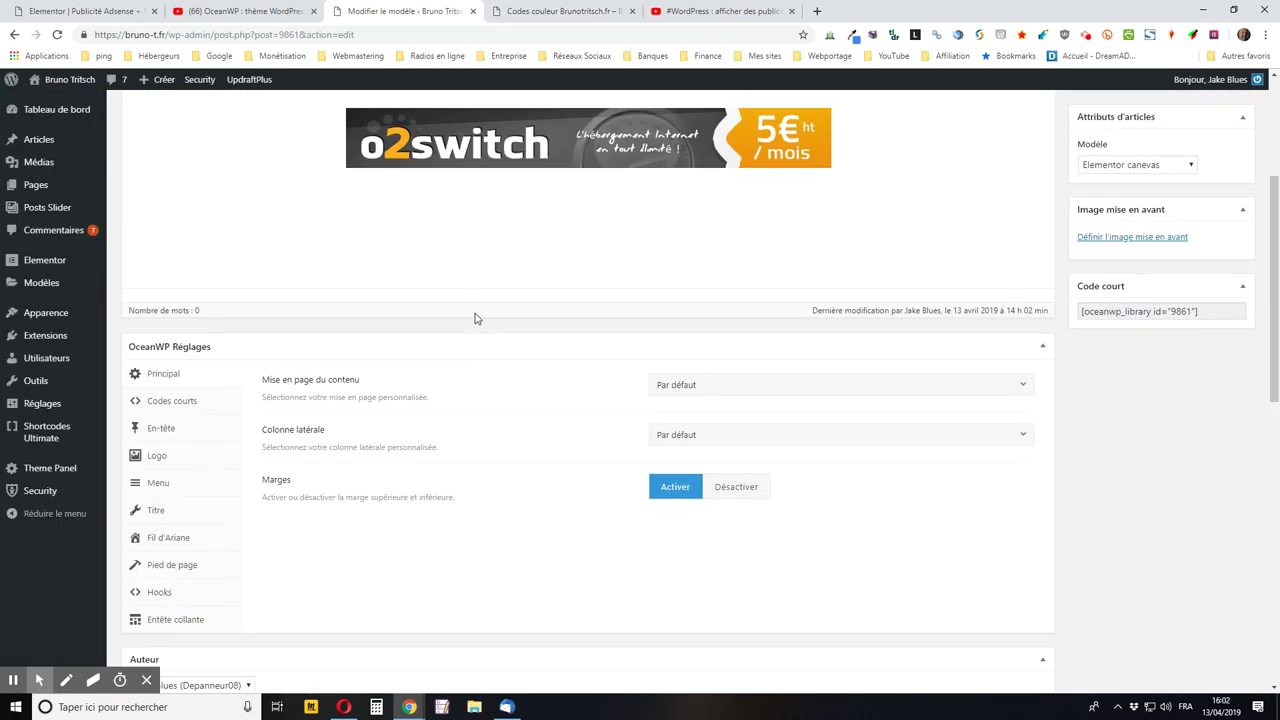
pyautogui.scroll(-2, 476, 319)
pyautogui.click(139, 395)
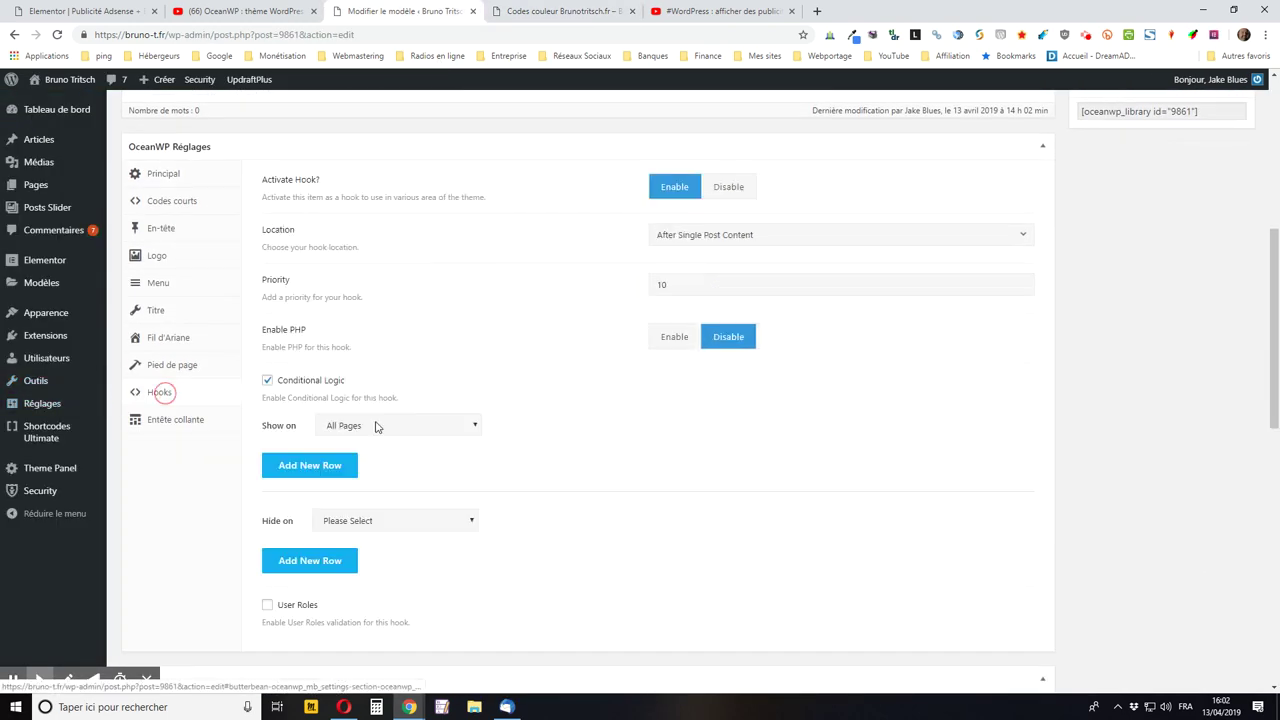
pyautogui.scroll(3, 767, 257)
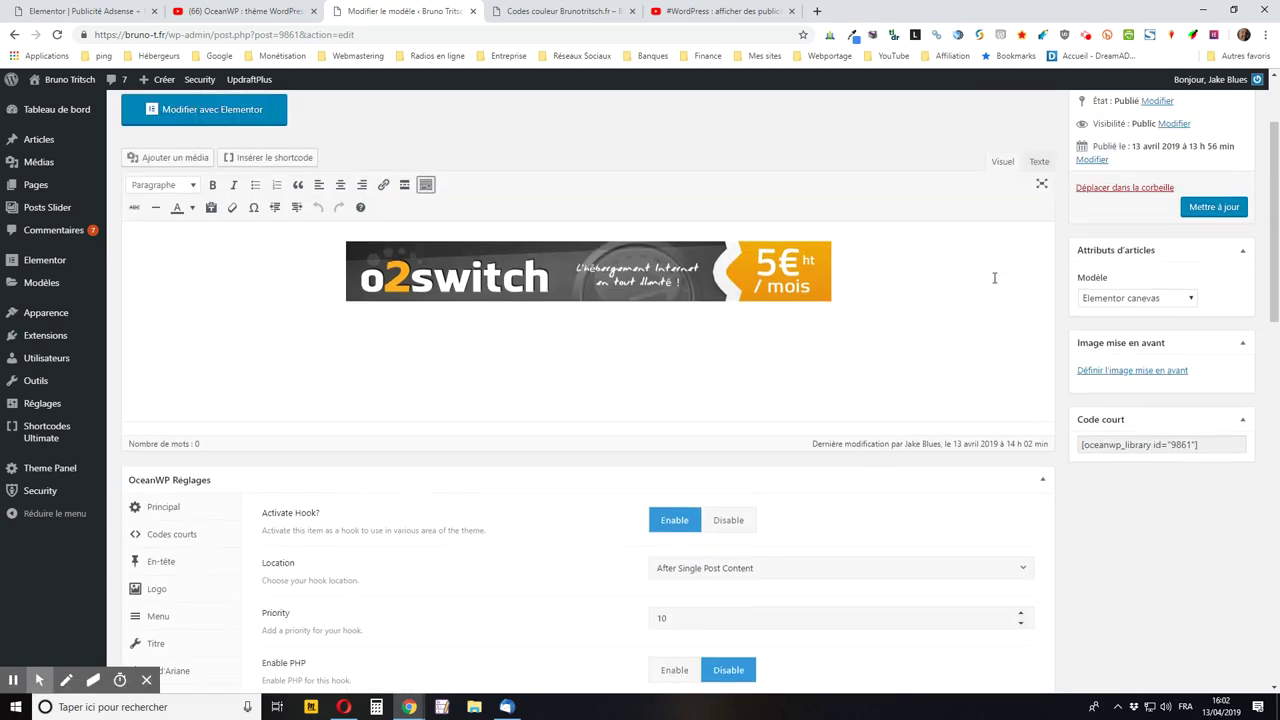
pyautogui.scroll(1, 994, 278)
pyautogui.click(1196, 280)
# Go back to the "Codes couleur" article, look through it and reload it to check for the banner.
pyautogui.click(540, 11)
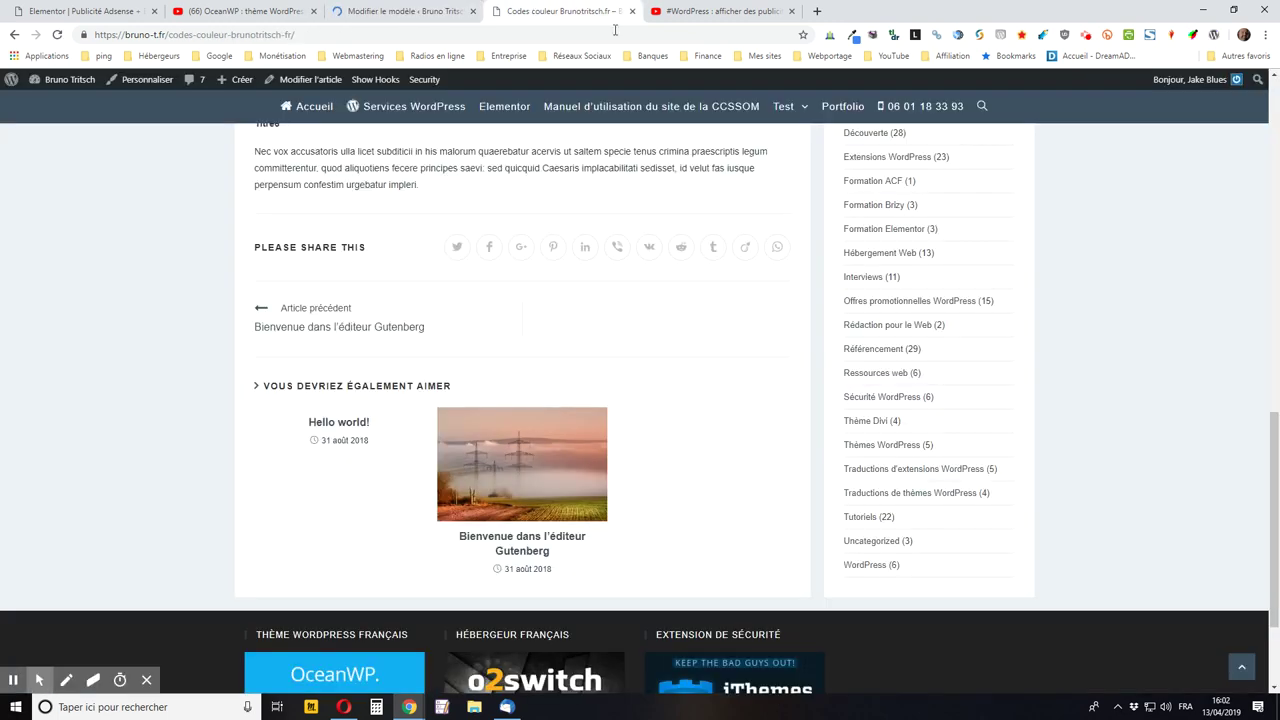
pyautogui.scroll(10, 783, 110)
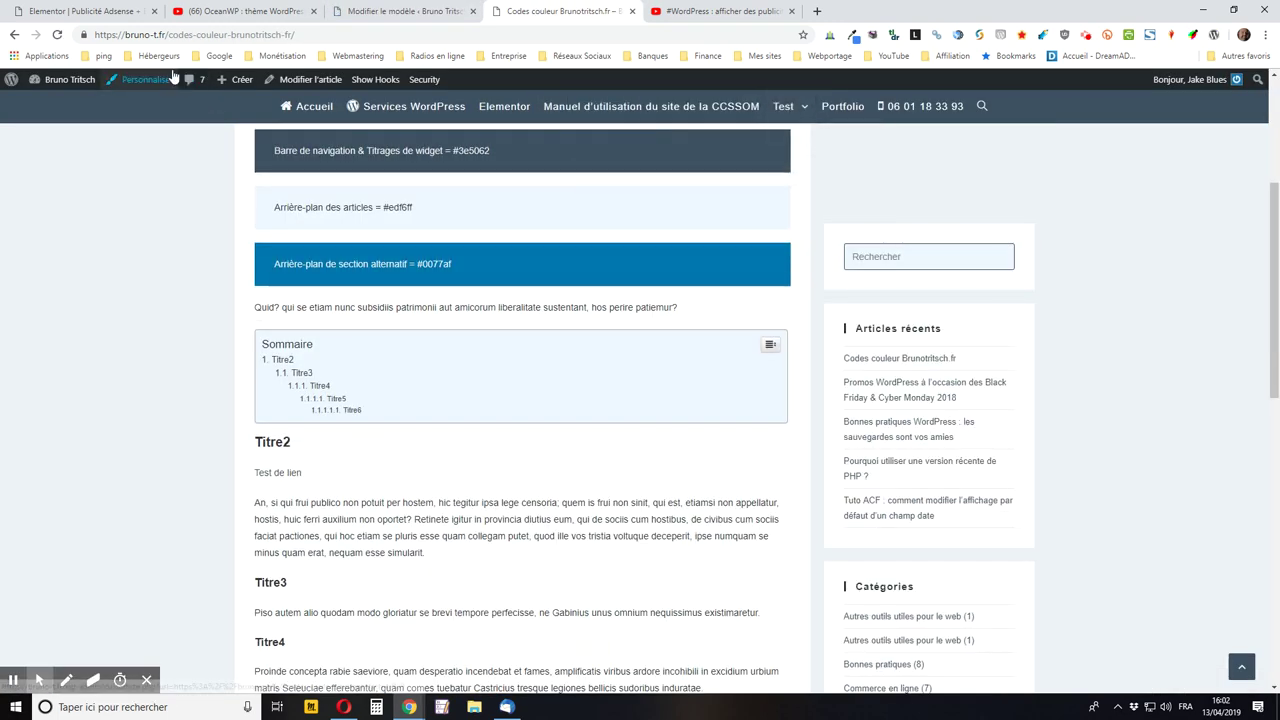
pyautogui.scroll(-10, 155, 250)
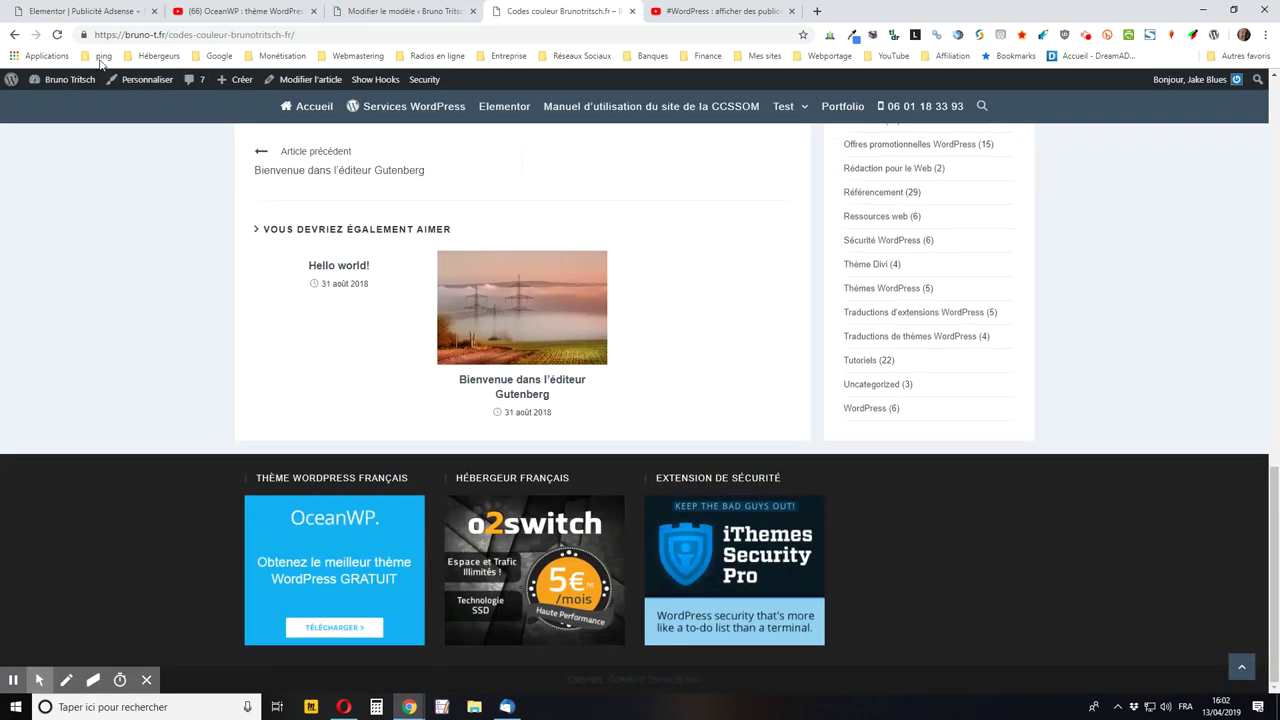
pyautogui.click(57, 34)
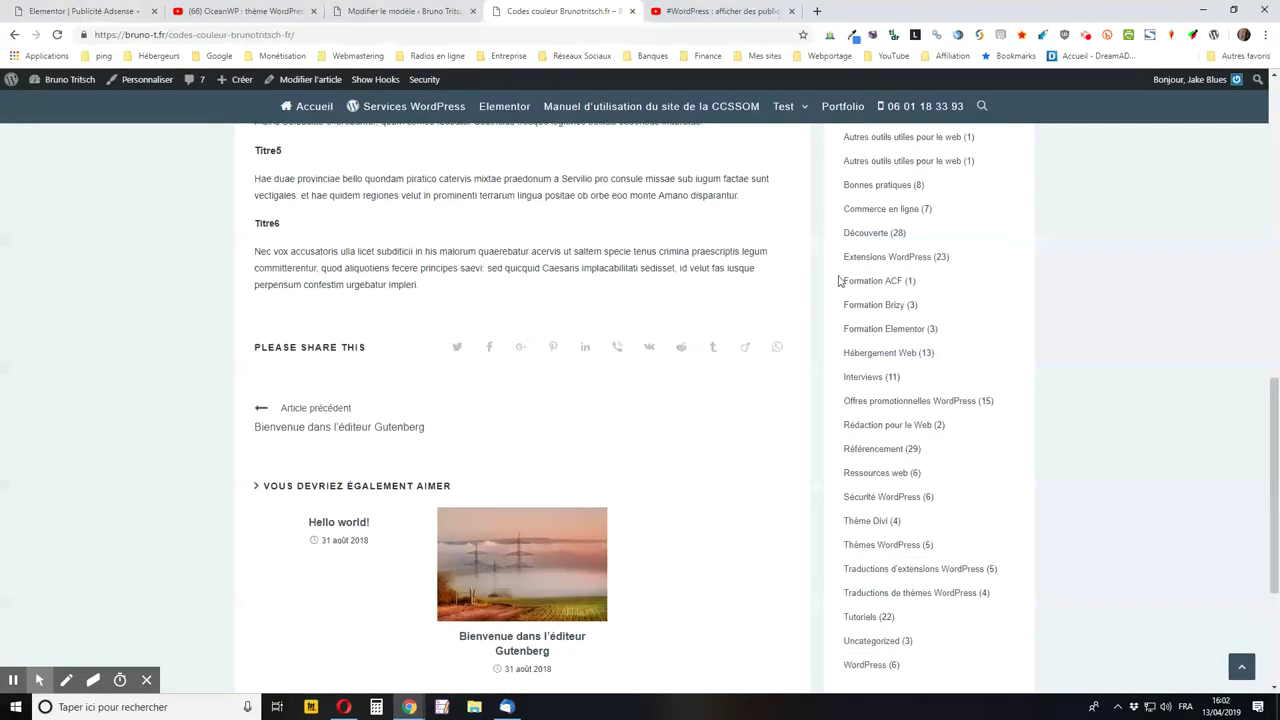
# Disable Conditional Logic in the banner template's Hooks settings and update the template.
pyautogui.click(395, 10)
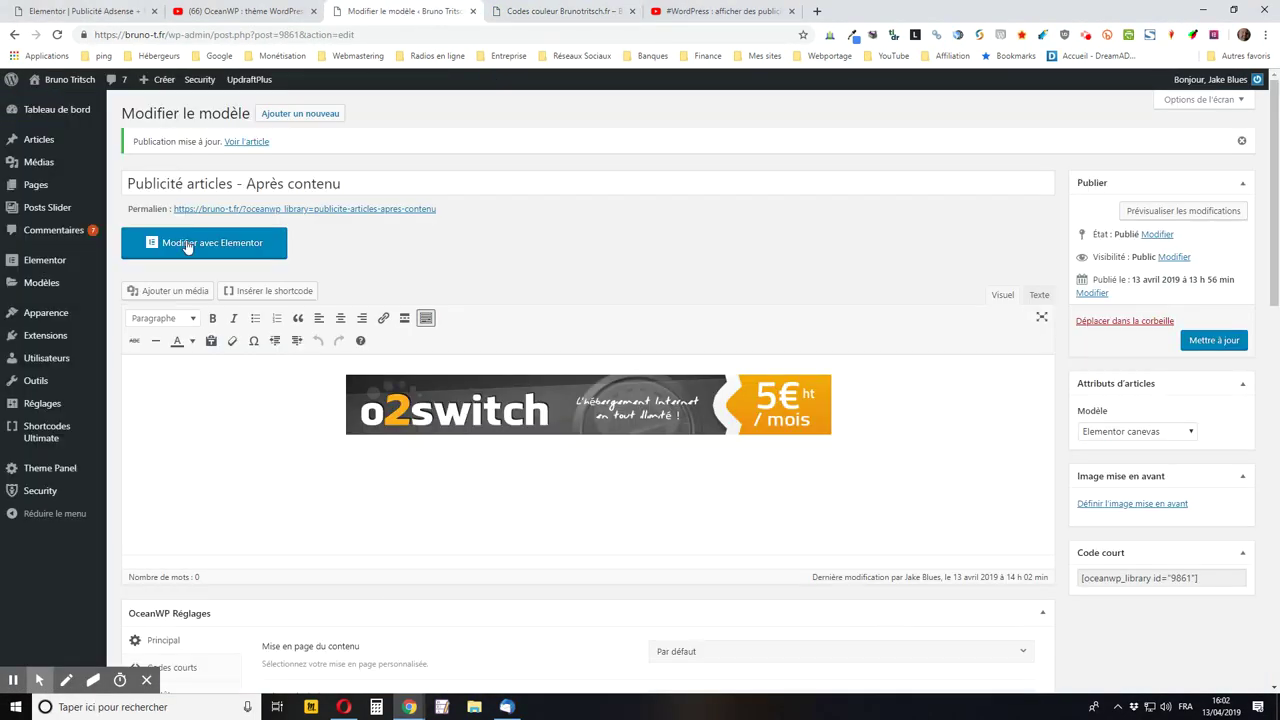
pyautogui.scroll(-20, 180, 300)
pyautogui.scroll(5, 170, 380)
pyautogui.scroll(3, 165, 230)
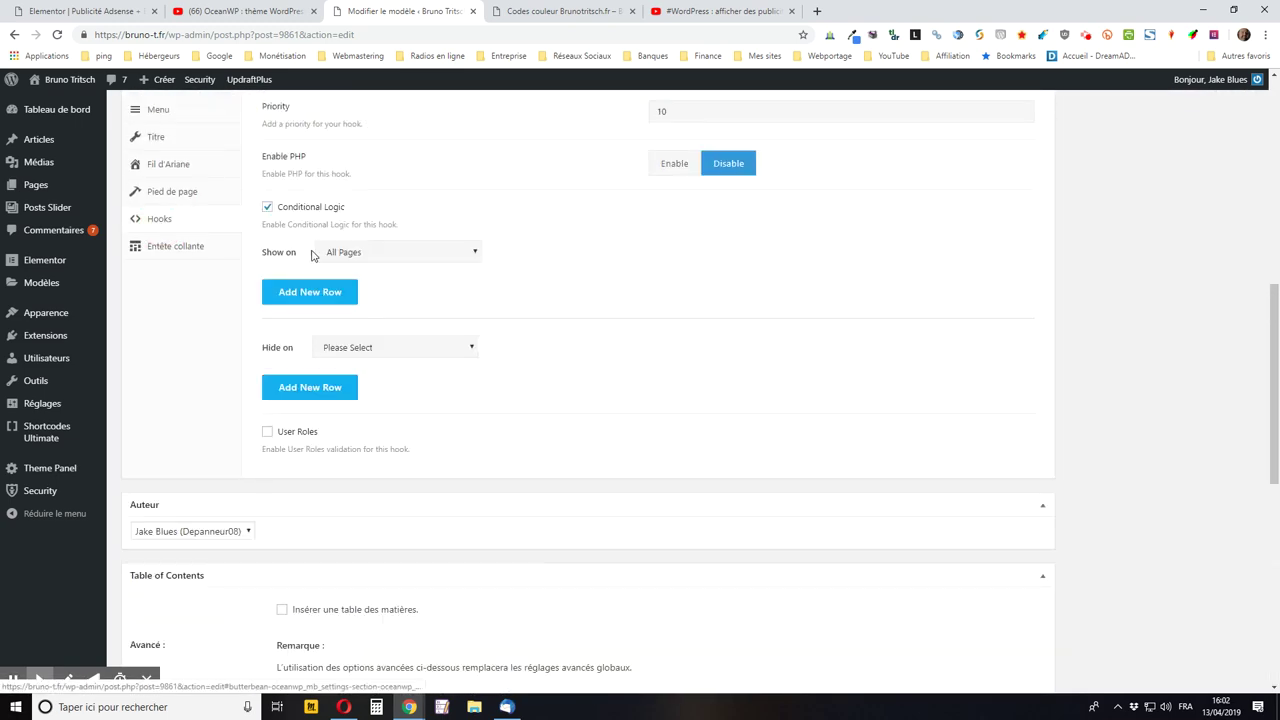
pyautogui.click(278, 210)
pyautogui.scroll(5, 905, 395)
pyautogui.click(1207, 108)
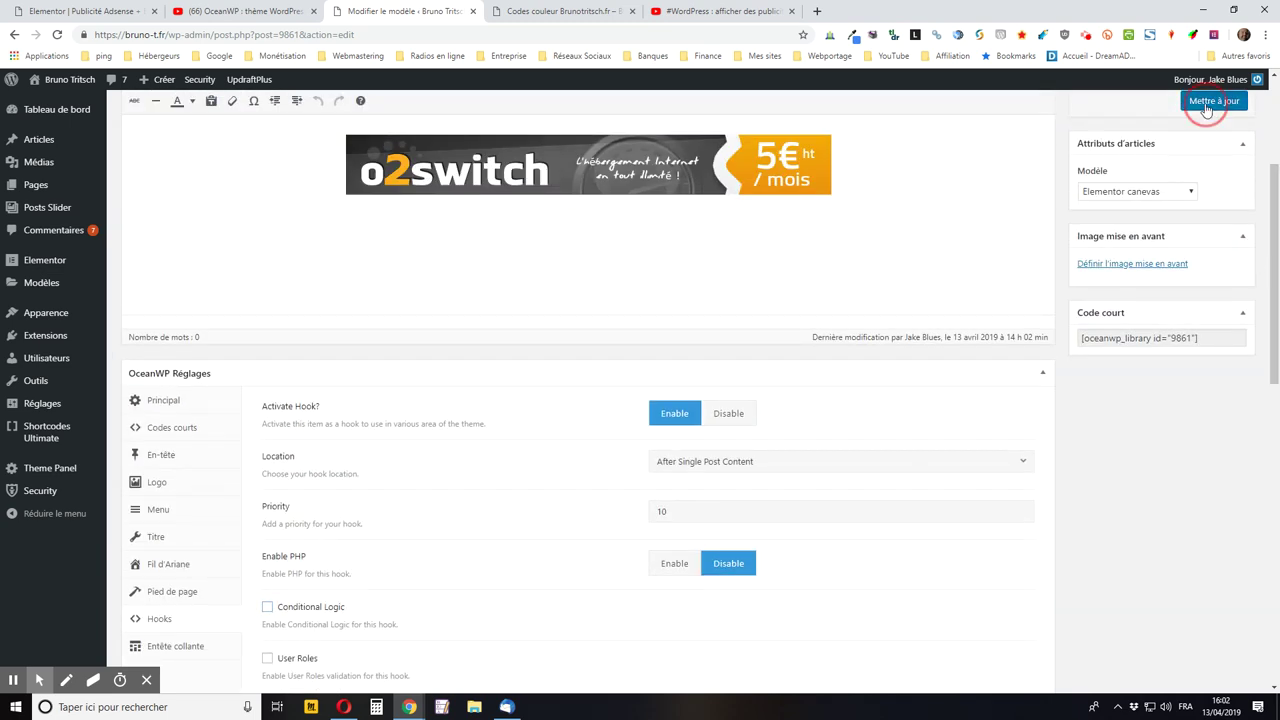
# Reload the "Codes couleur" article and check whether the O2switch banner displays after its content.
pyautogui.click(527, 6)
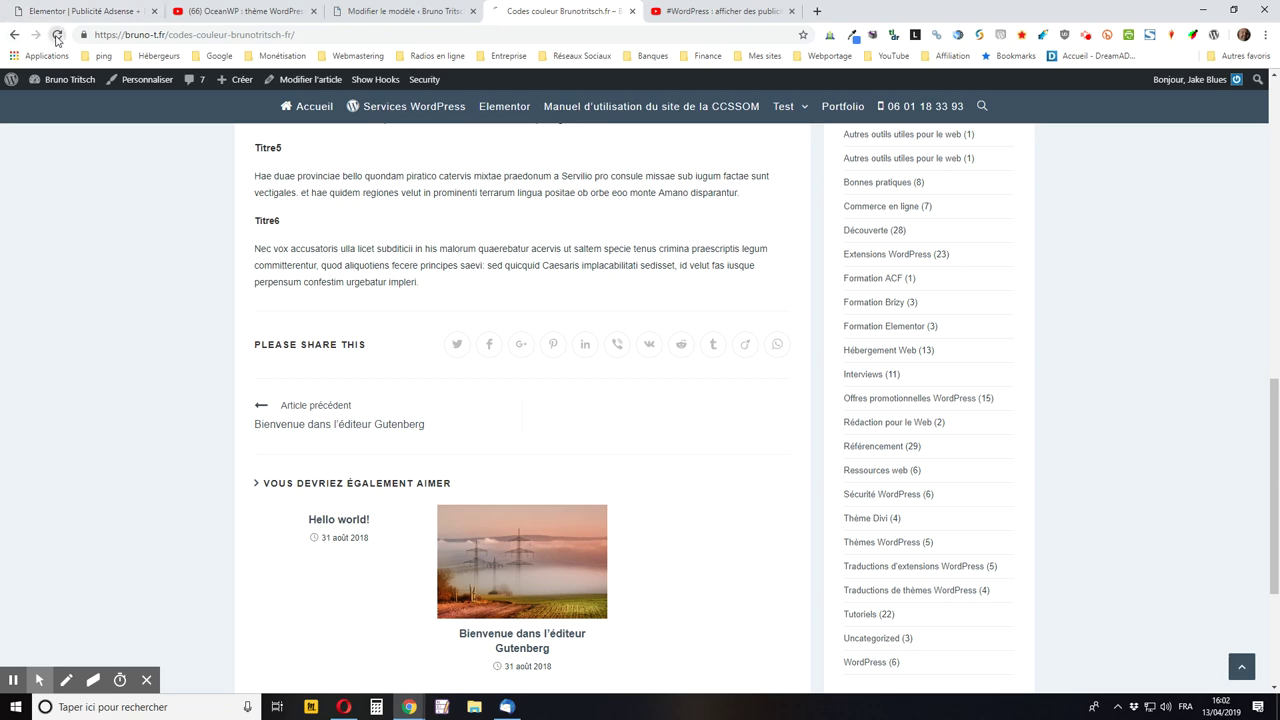
pyautogui.click(57, 38)
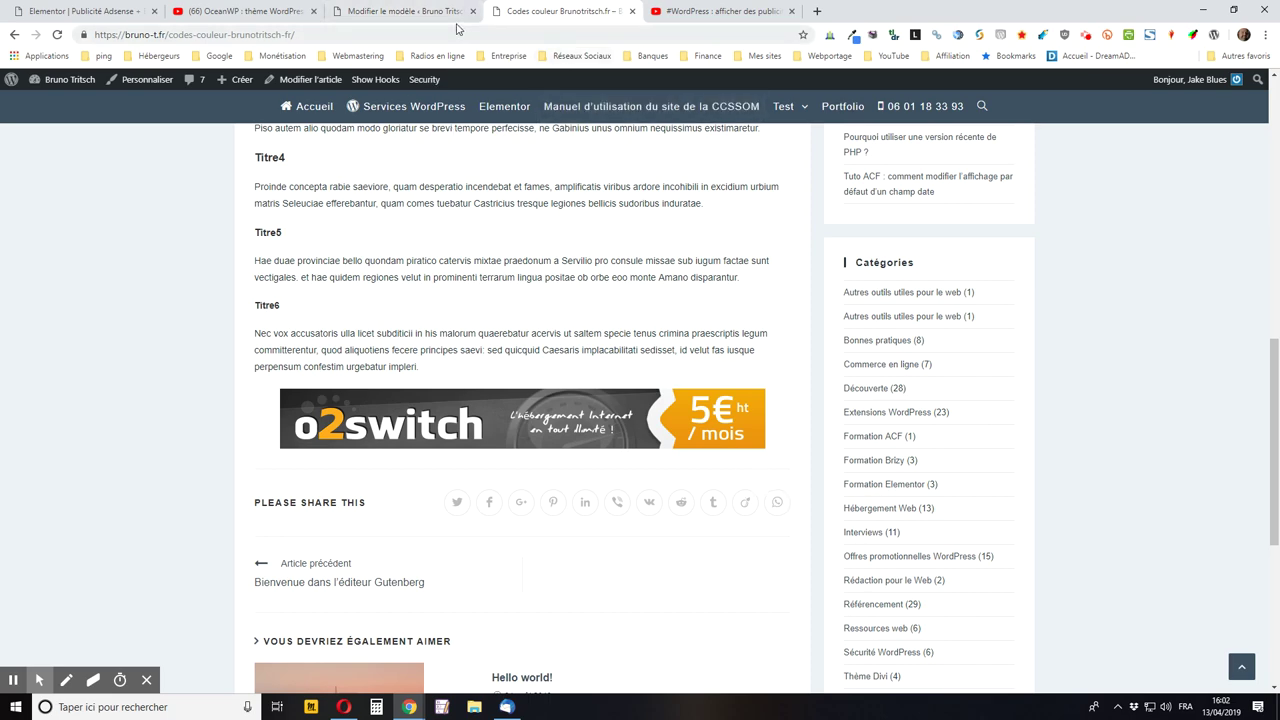
# Show the banner template's Hooks settings again and review the options, including Conditional Logic and User Roles.
pyautogui.click(443, 11)
pyautogui.scroll(-3, 923, 428)
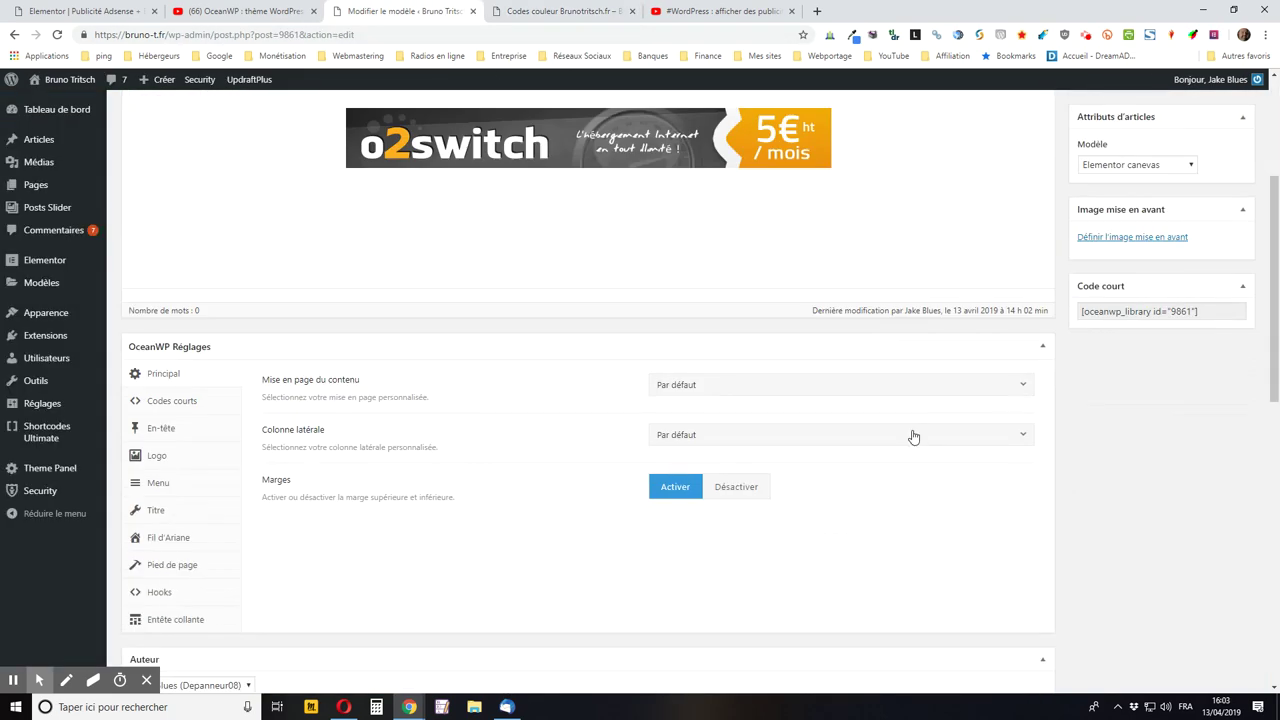
pyautogui.scroll(-3, 843, 380)
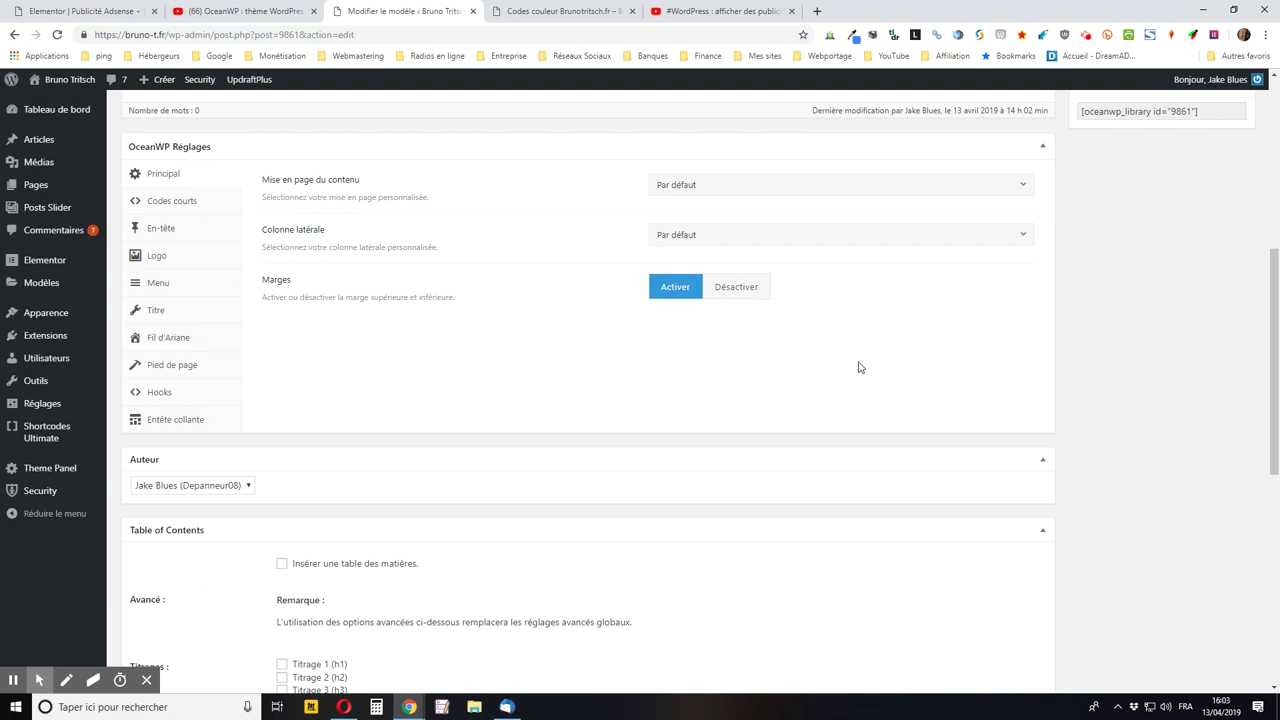
pyautogui.click(160, 391)
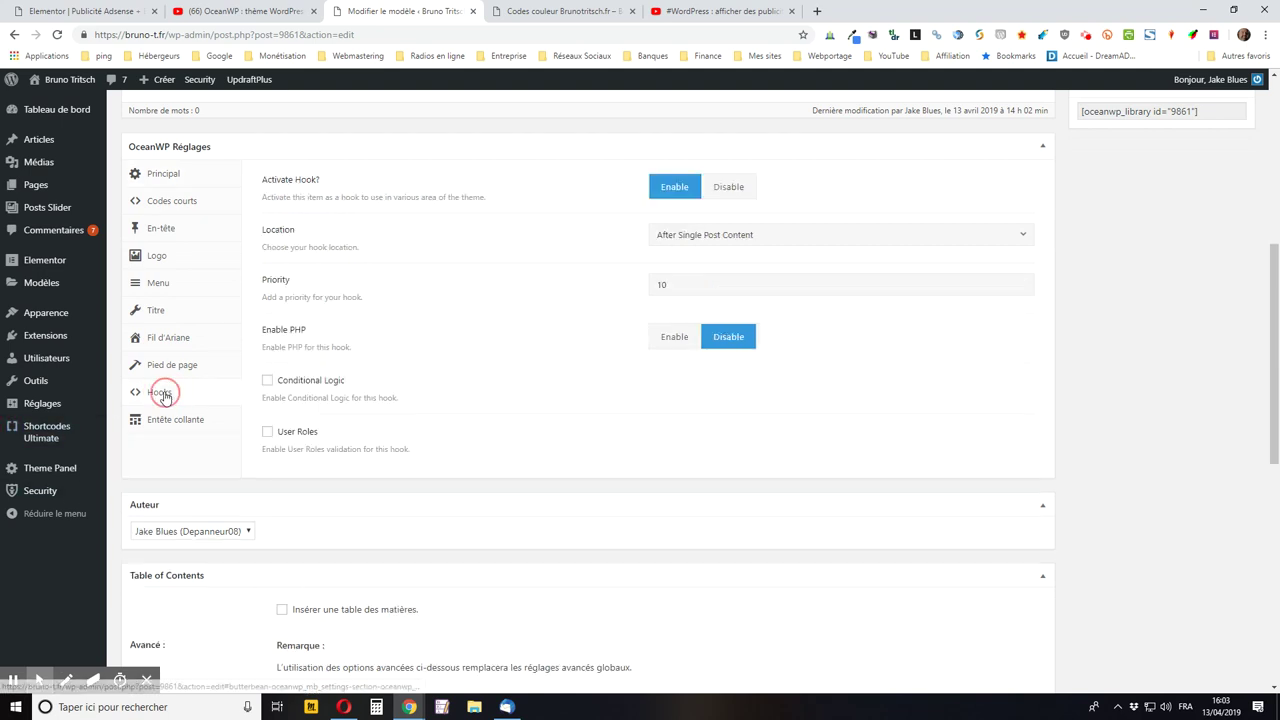
pyautogui.scroll(-2, 319, 358)
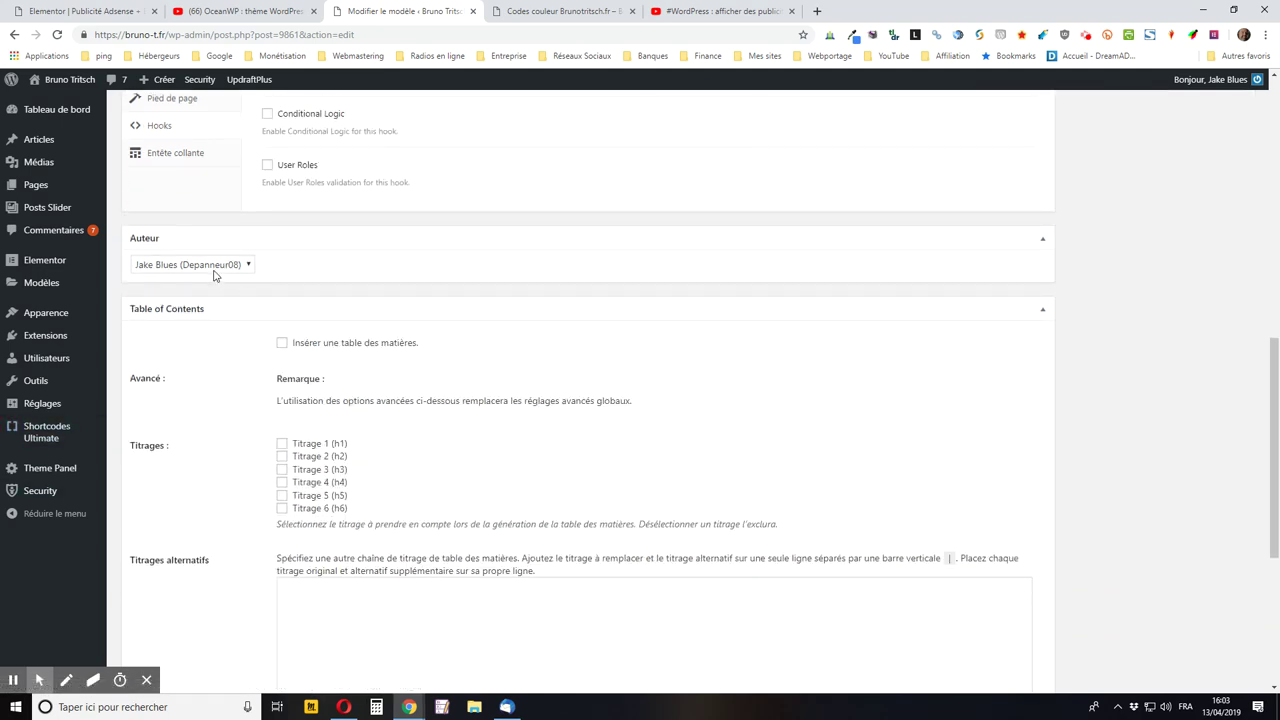
# Enable Conditional Logic for the banner template's hook and review the location choices under Show on.
pyautogui.scroll(3, 210, 275)
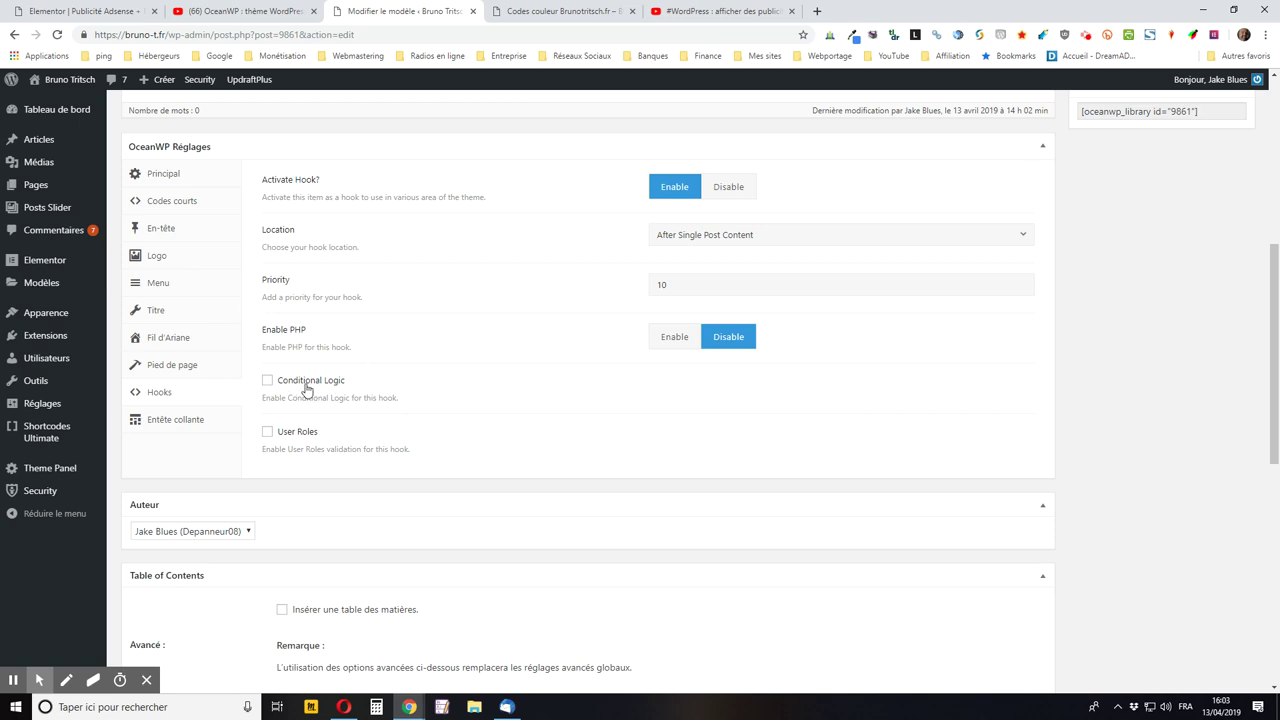
pyautogui.click(266, 382)
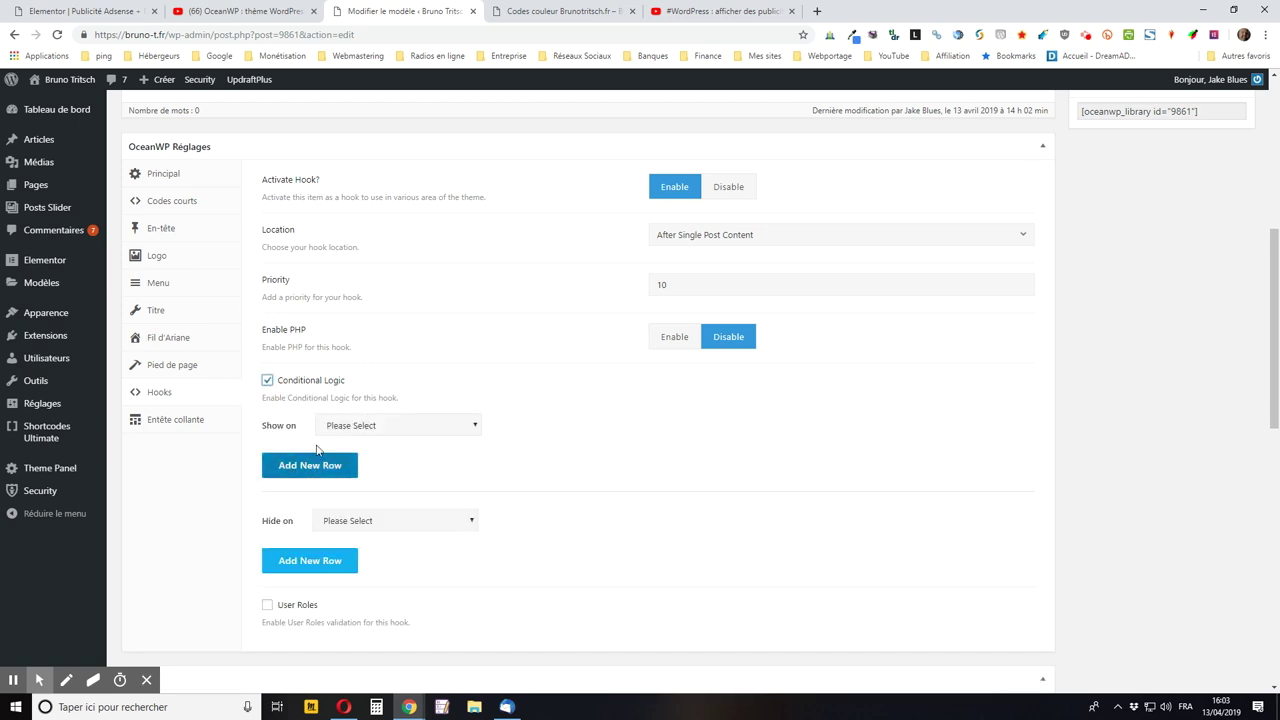
pyautogui.click(393, 426)
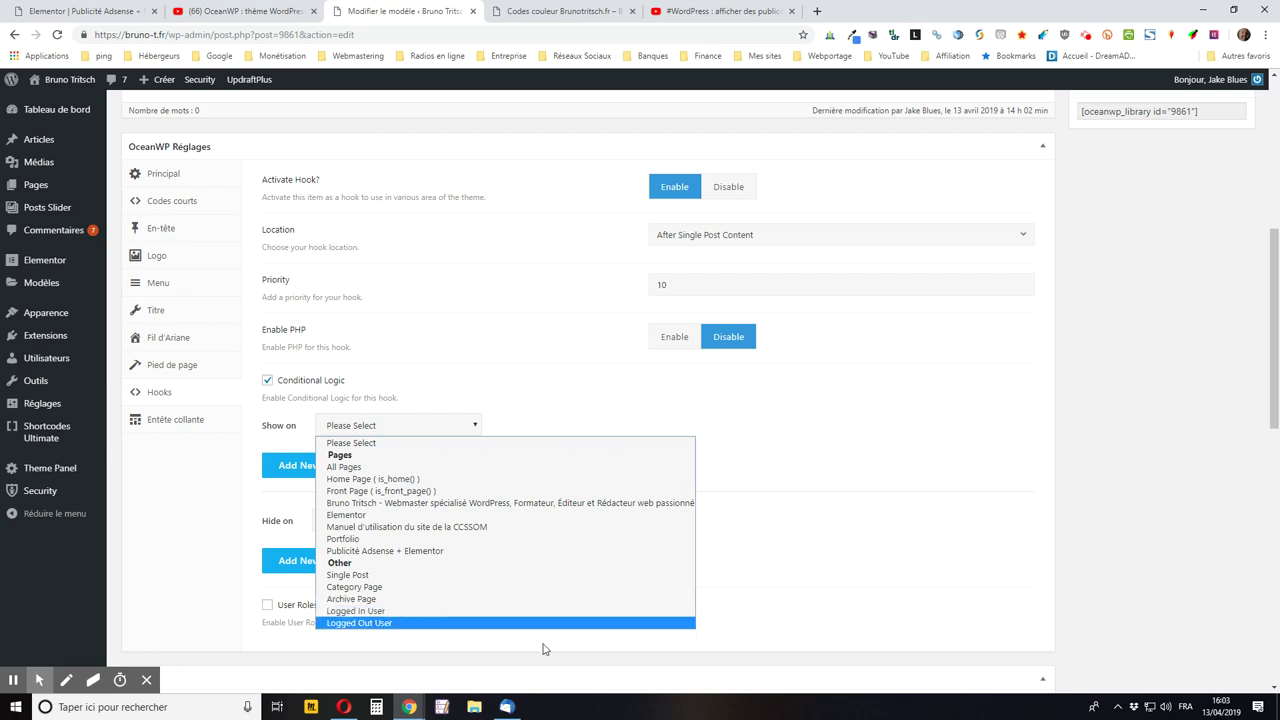
pyautogui.click(591, 391)
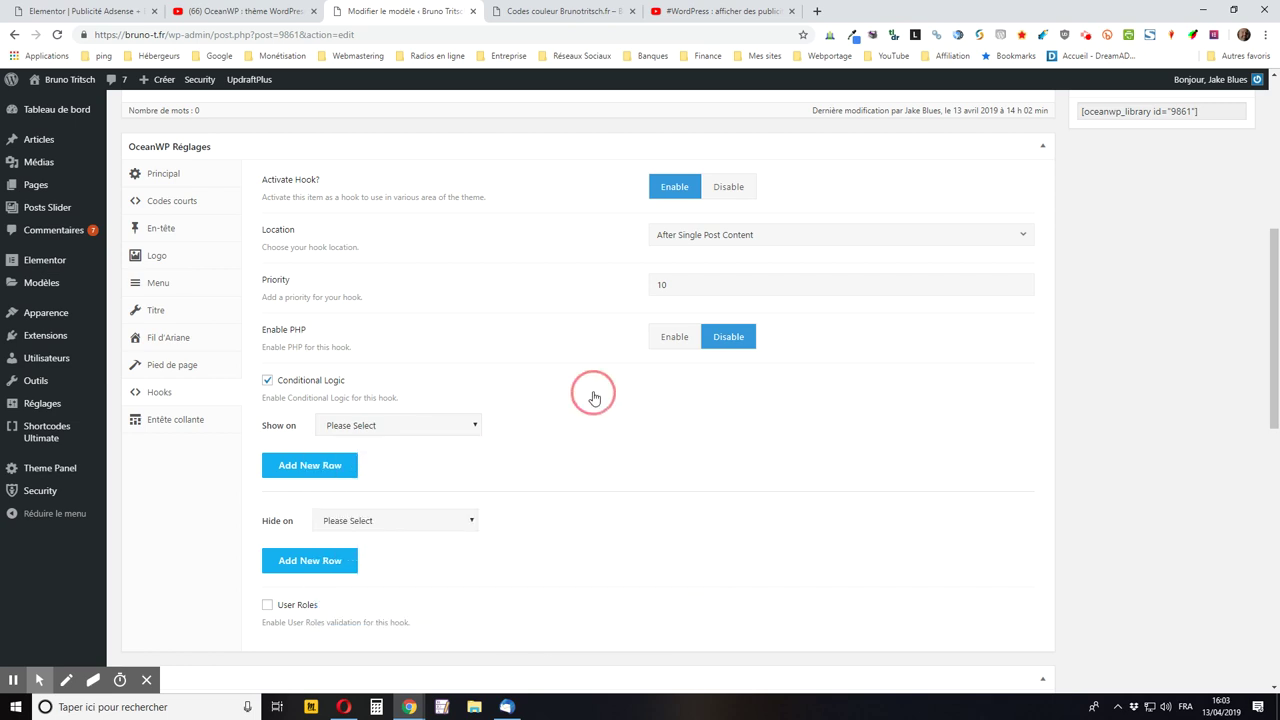
pyautogui.click(292, 381)
pyautogui.scroll(2, 497, 349)
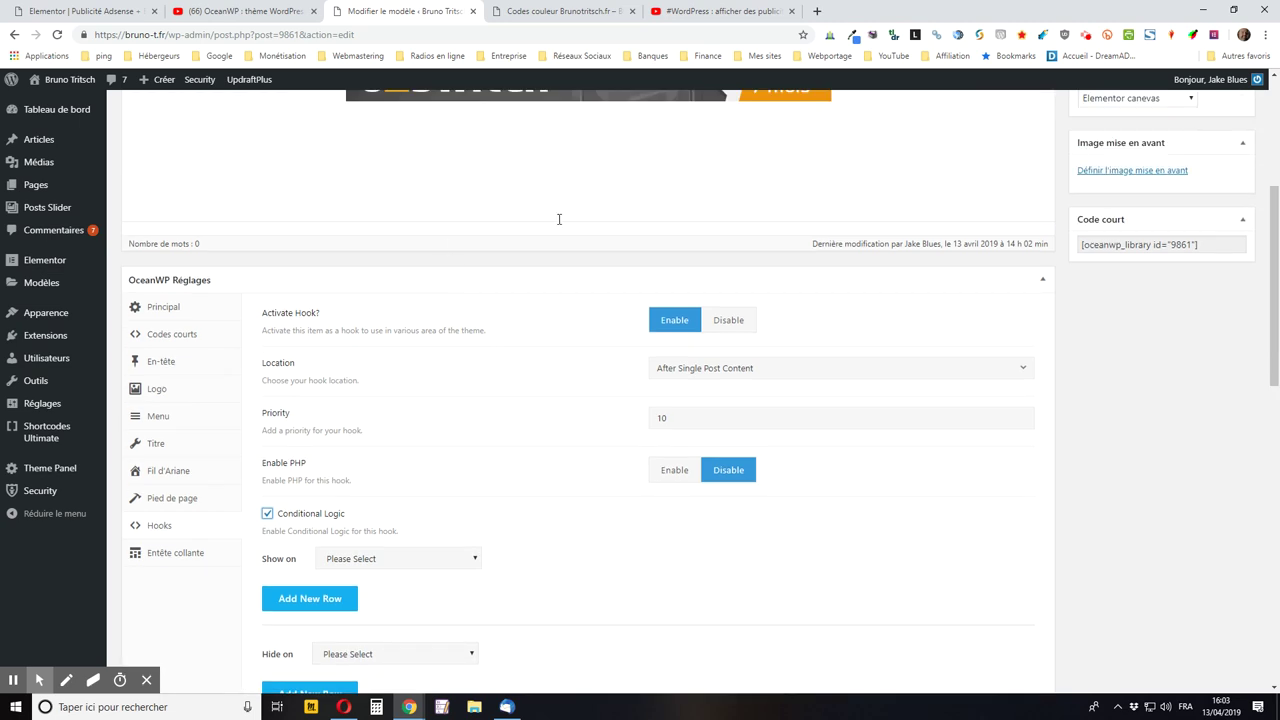
# Review the location choices under Hide on, leave them unselected and disable Conditional Logic for the hook.
pyautogui.scroll(-2, 386, 690)
pyautogui.click(405, 390)
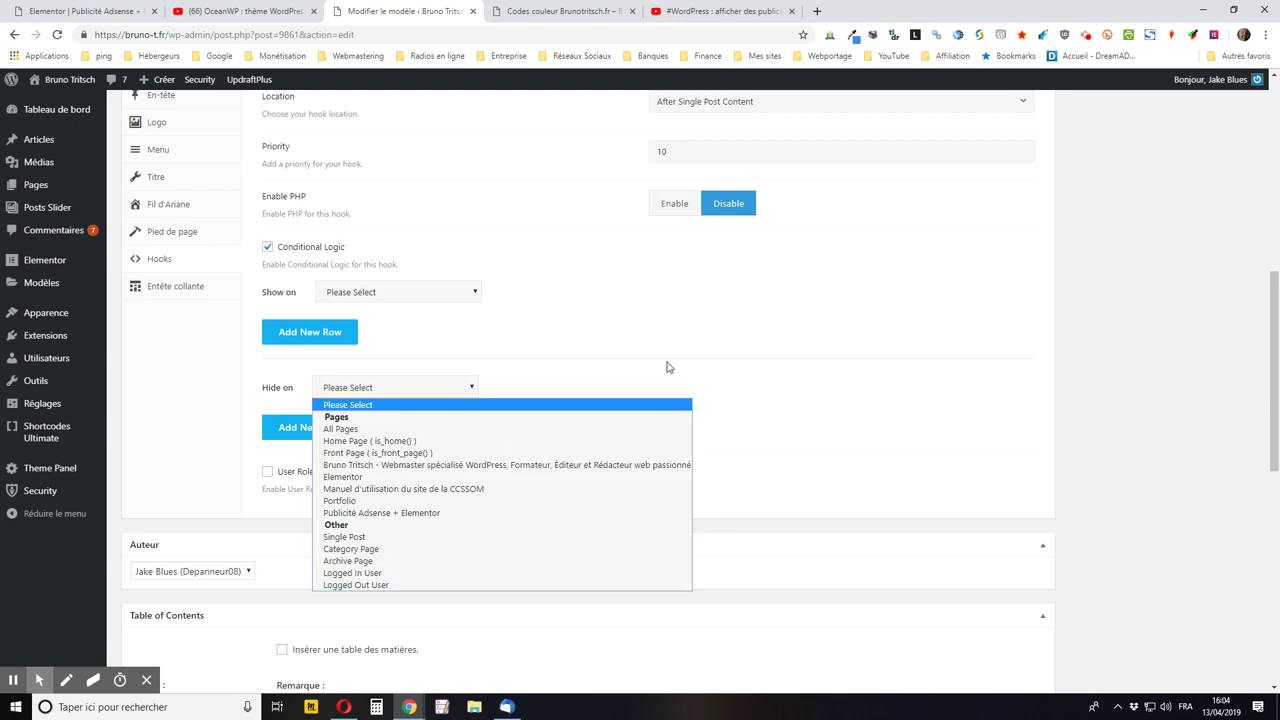
pyautogui.click(643, 324)
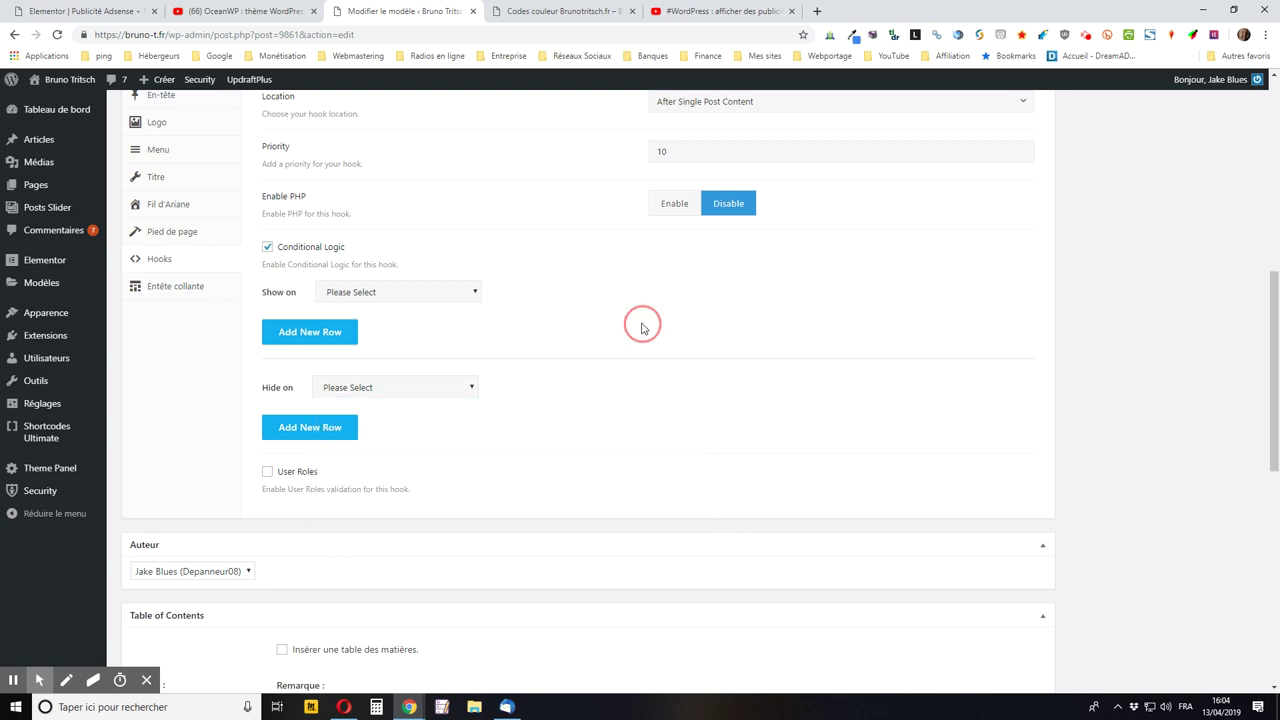
pyautogui.click(267, 247)
# Enable User Roles validation for the hook and set Show if to Éditeur.
pyautogui.click(268, 300)
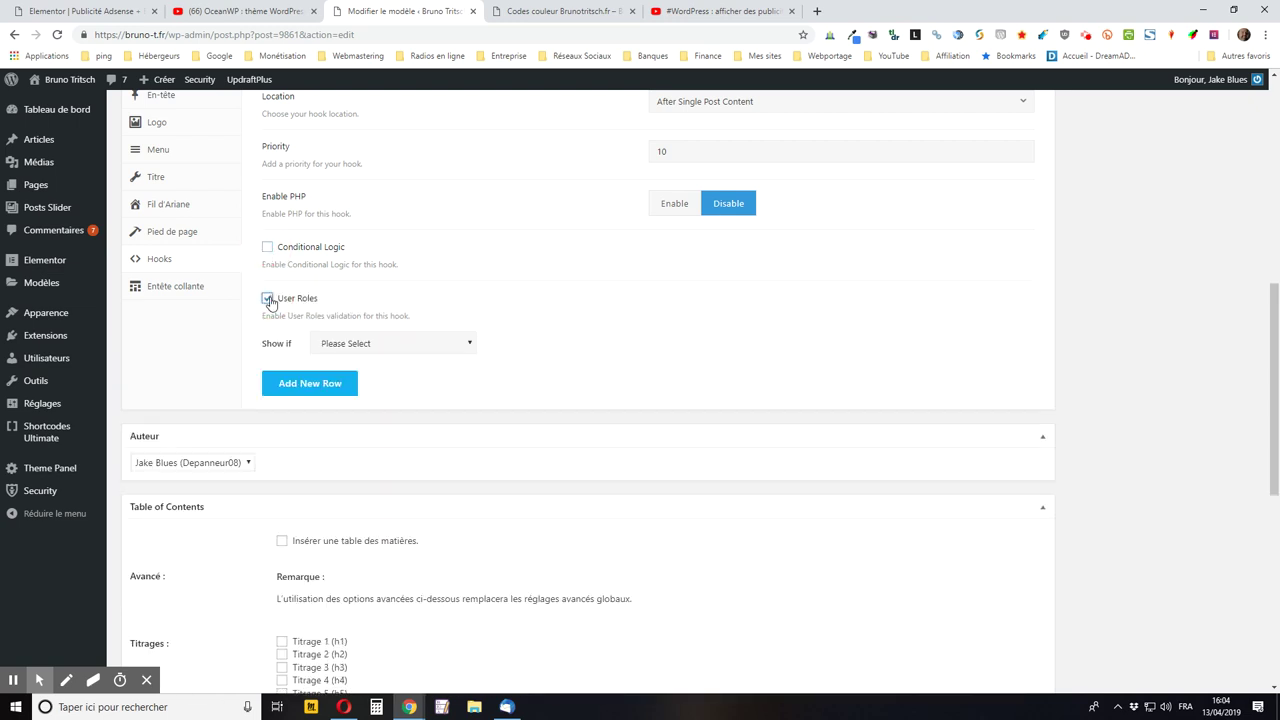
pyautogui.click(370, 345)
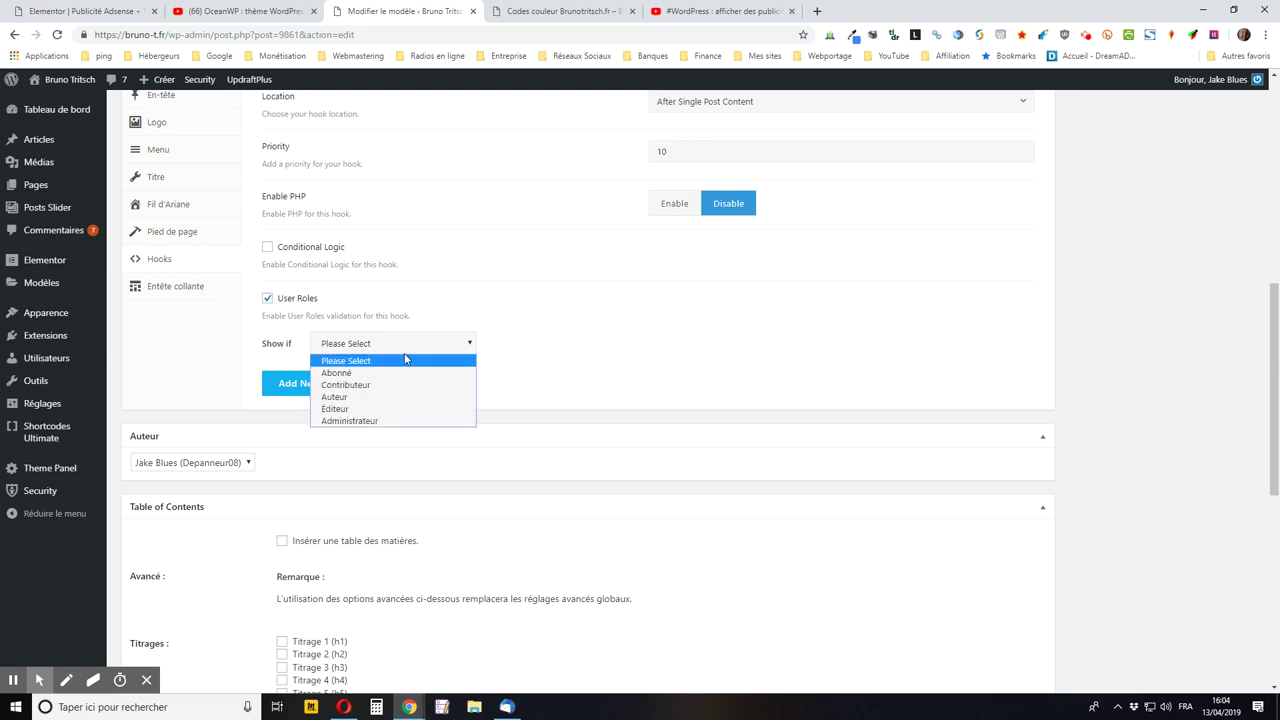
pyautogui.click(545, 368)
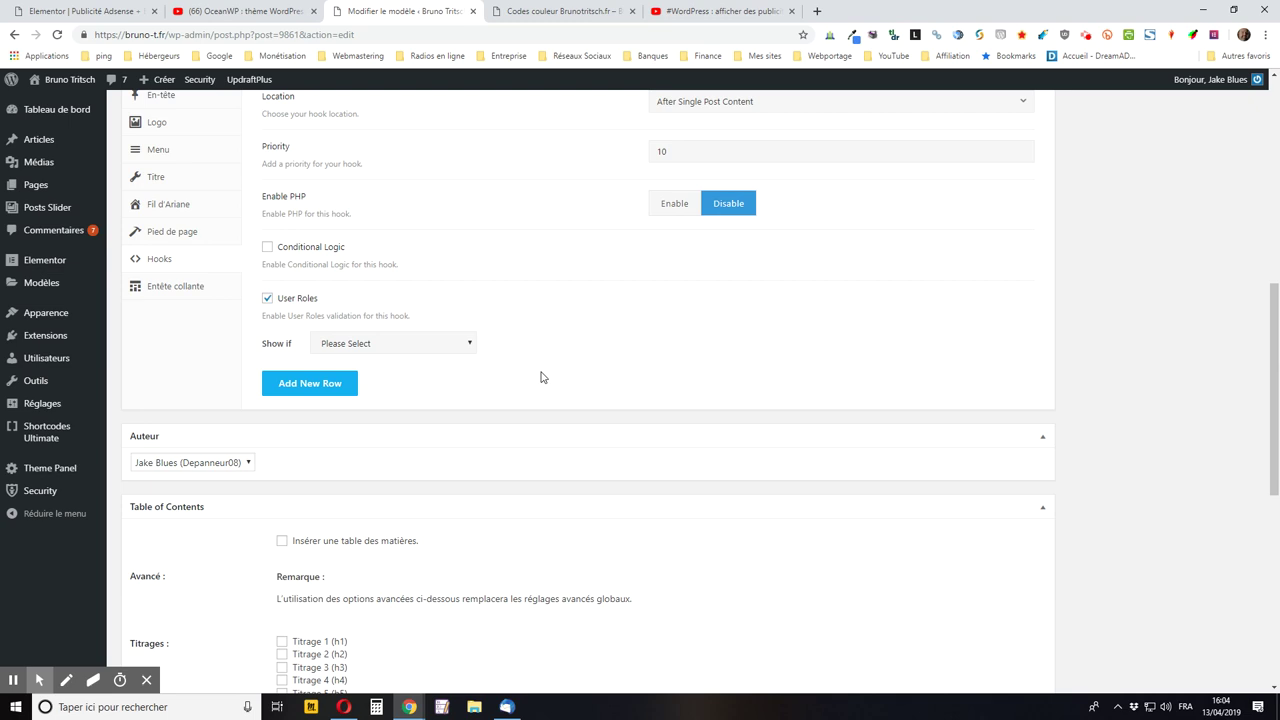
pyautogui.click(403, 344)
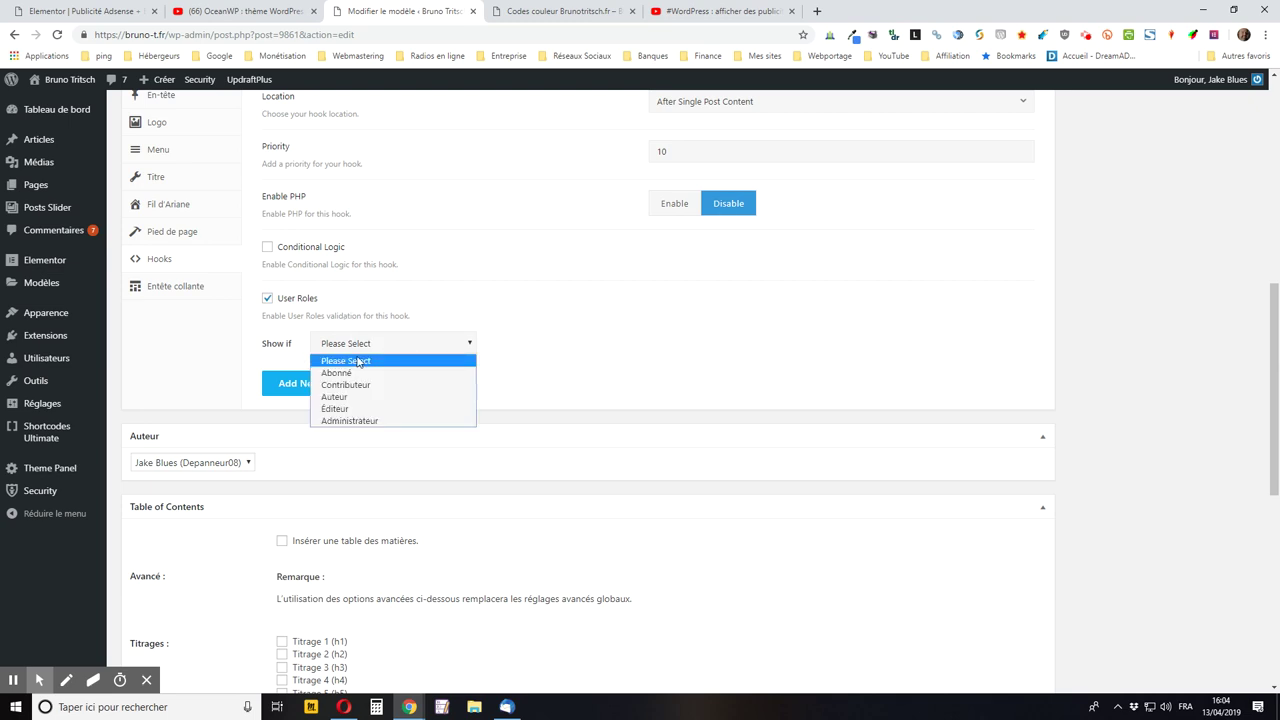
pyautogui.click(411, 409)
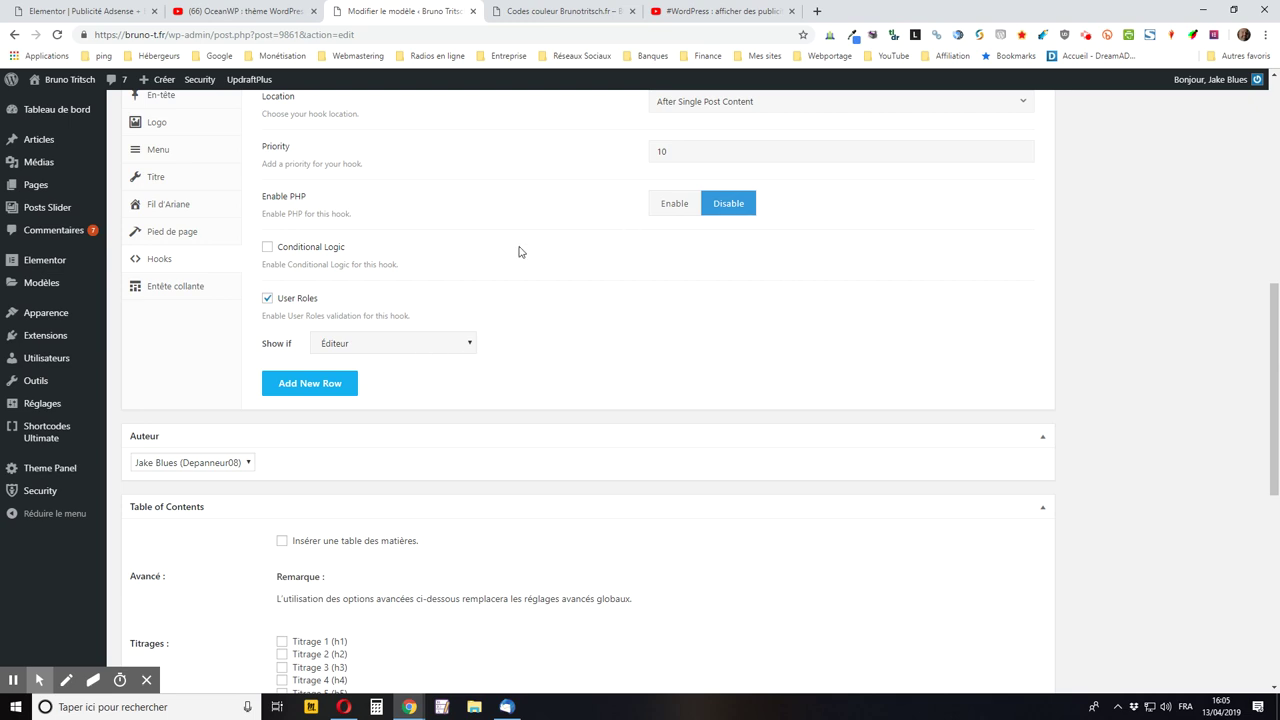
pyautogui.scroll(-1, 520, 251)
pyautogui.scroll(3, 518, 252)
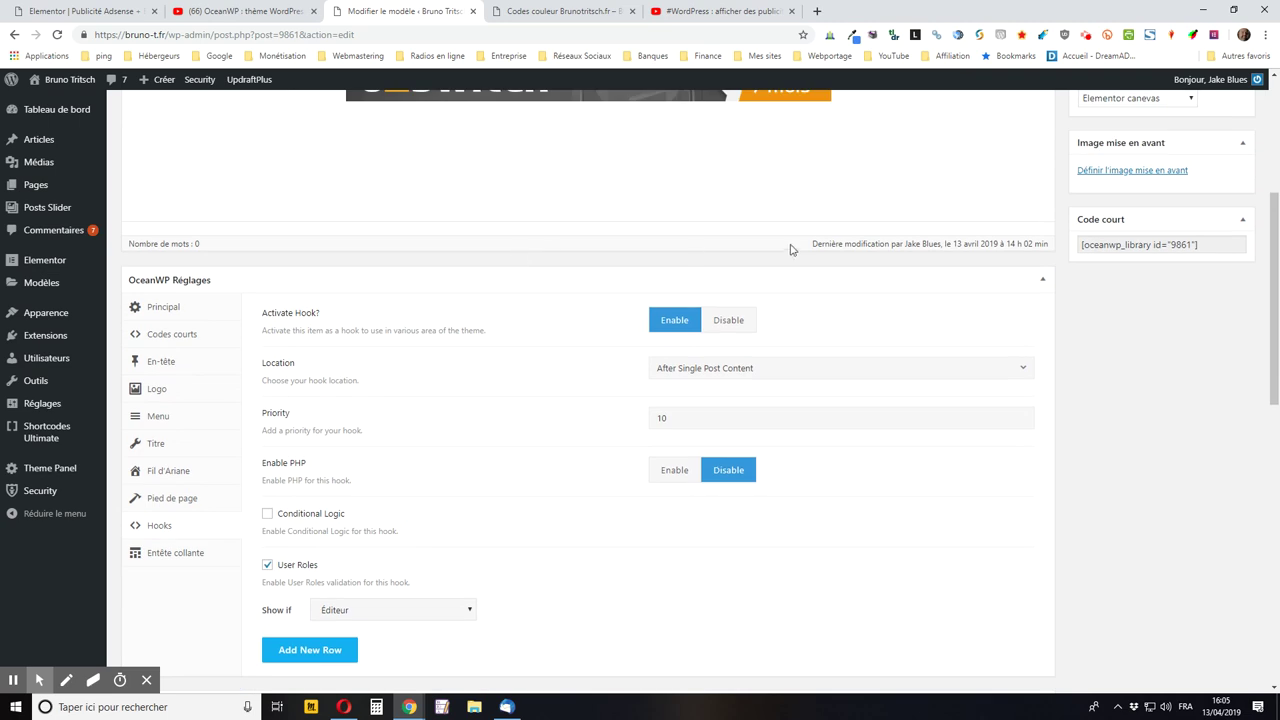
pyautogui.scroll(3, 551, 312)
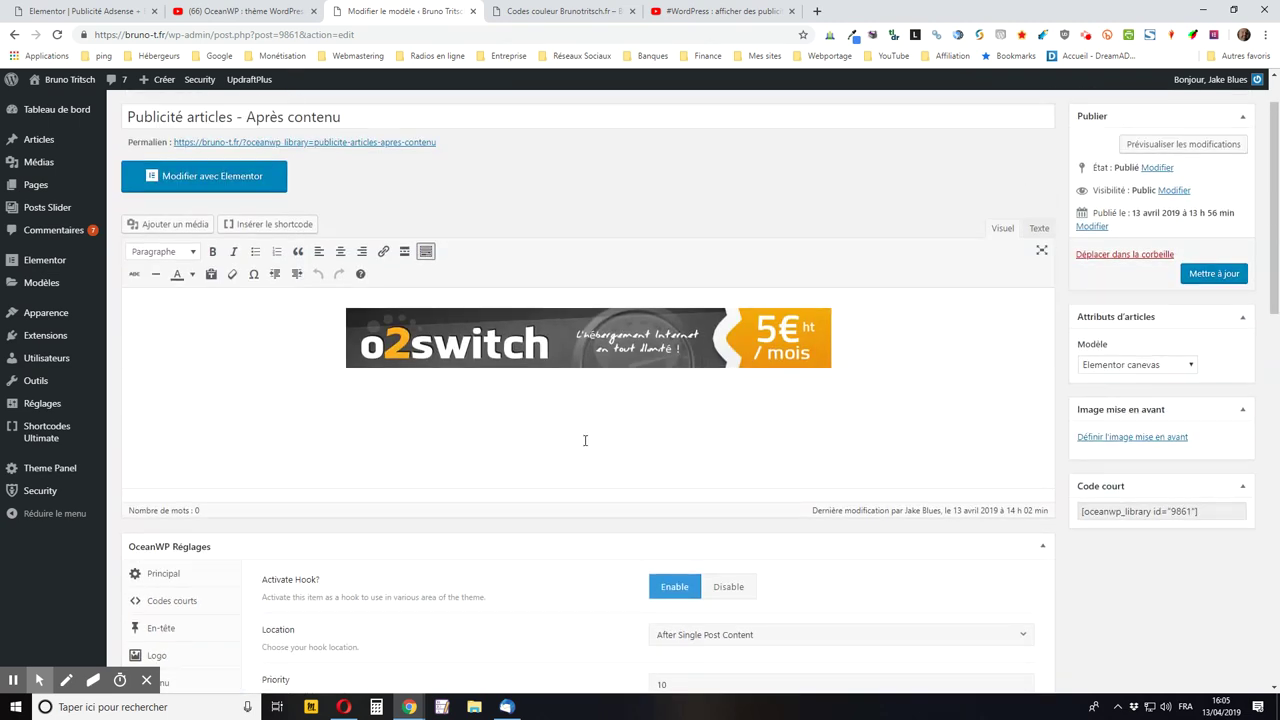
# Go back to the start of the "Codes couleur" article and turn on the display of the theme's hooks.
pyautogui.click(521, 11)
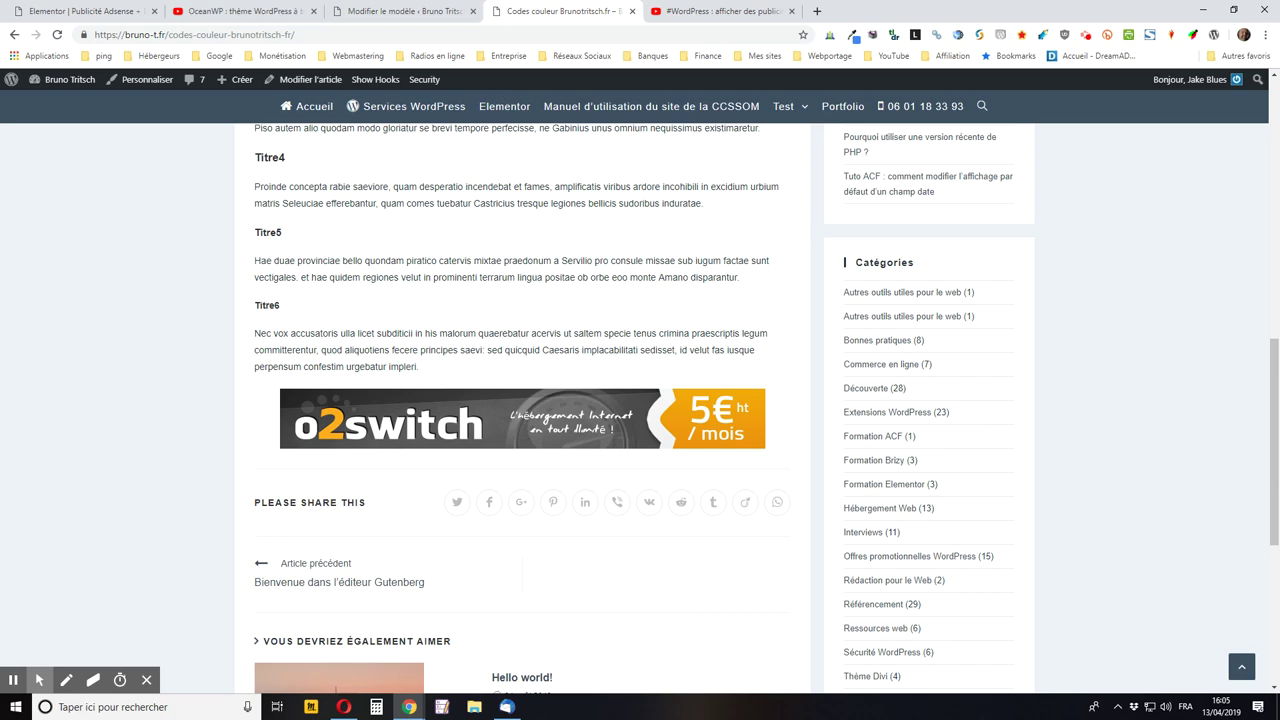
pyautogui.click(1241, 666)
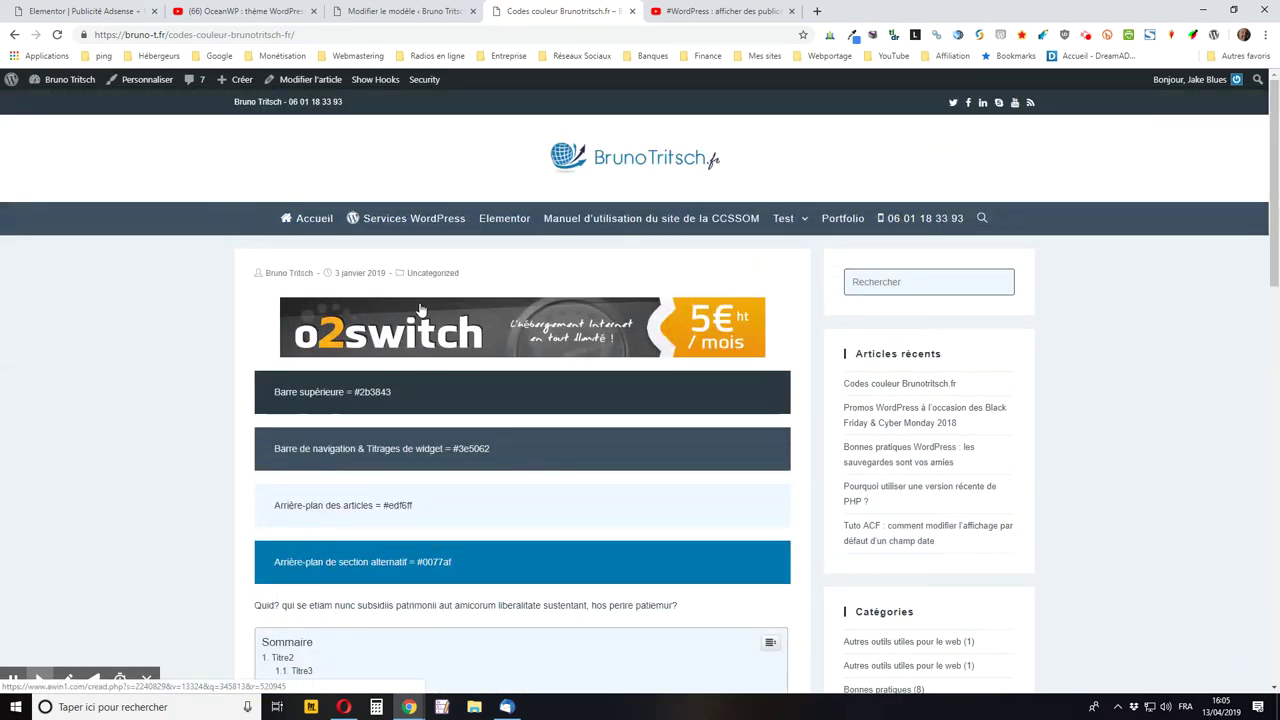
pyautogui.click(367, 86)
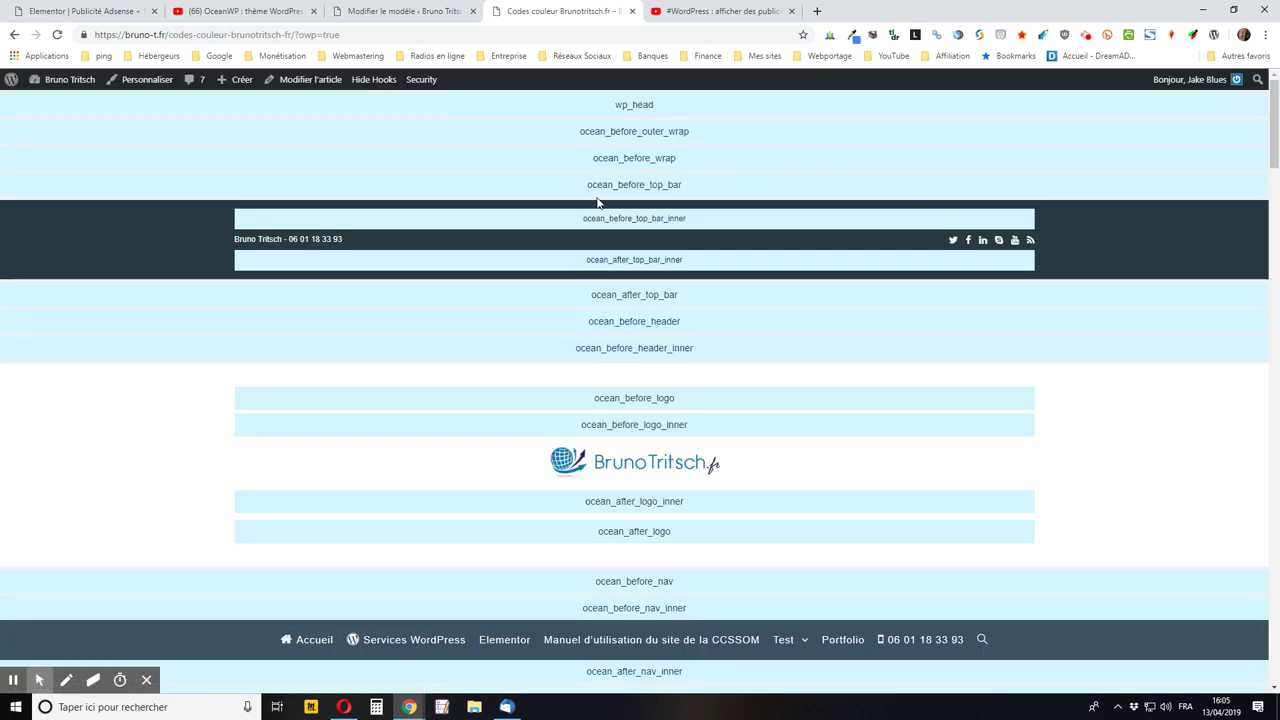
# Examine the hook locations on the article from the header down to the O2switch banner below the content.
pyautogui.scroll(-1, 625, 112)
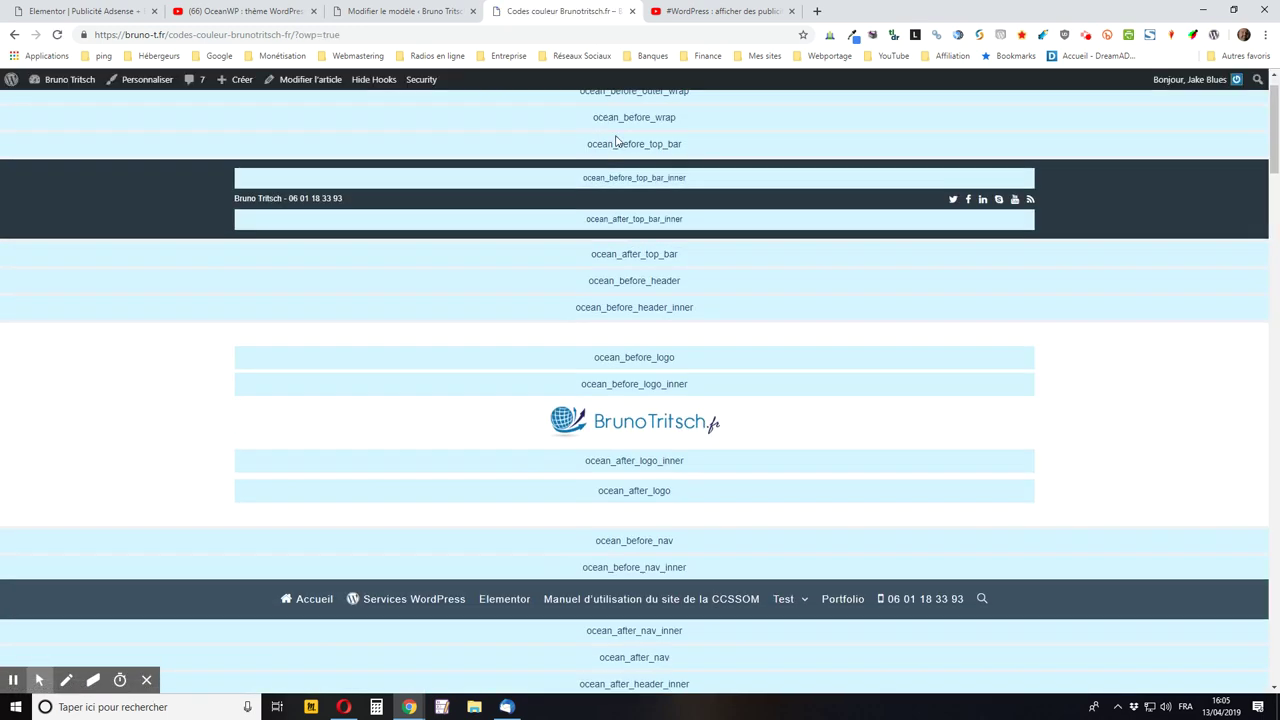
pyautogui.scroll(1, 634, 126)
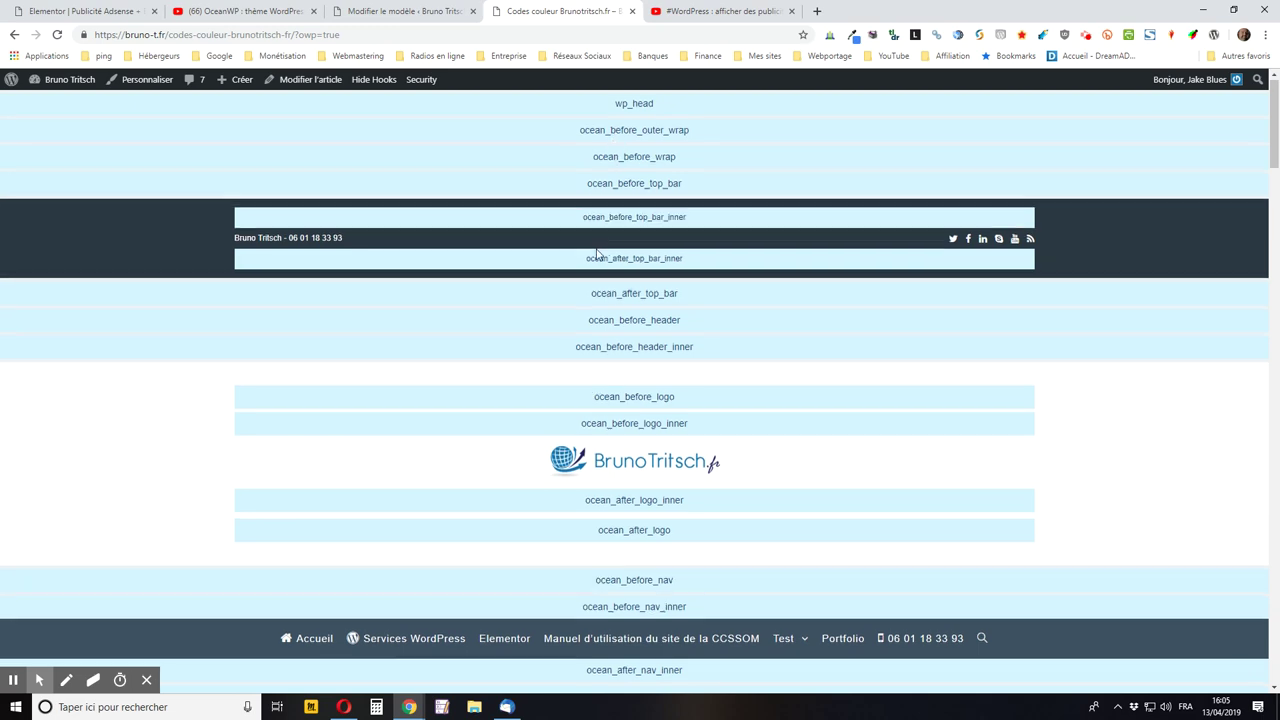
pyautogui.scroll(-1, 598, 234)
pyautogui.scroll(-2, 686, 229)
pyautogui.scroll(-2, 600, 225)
pyautogui.scroll(-1, 559, 265)
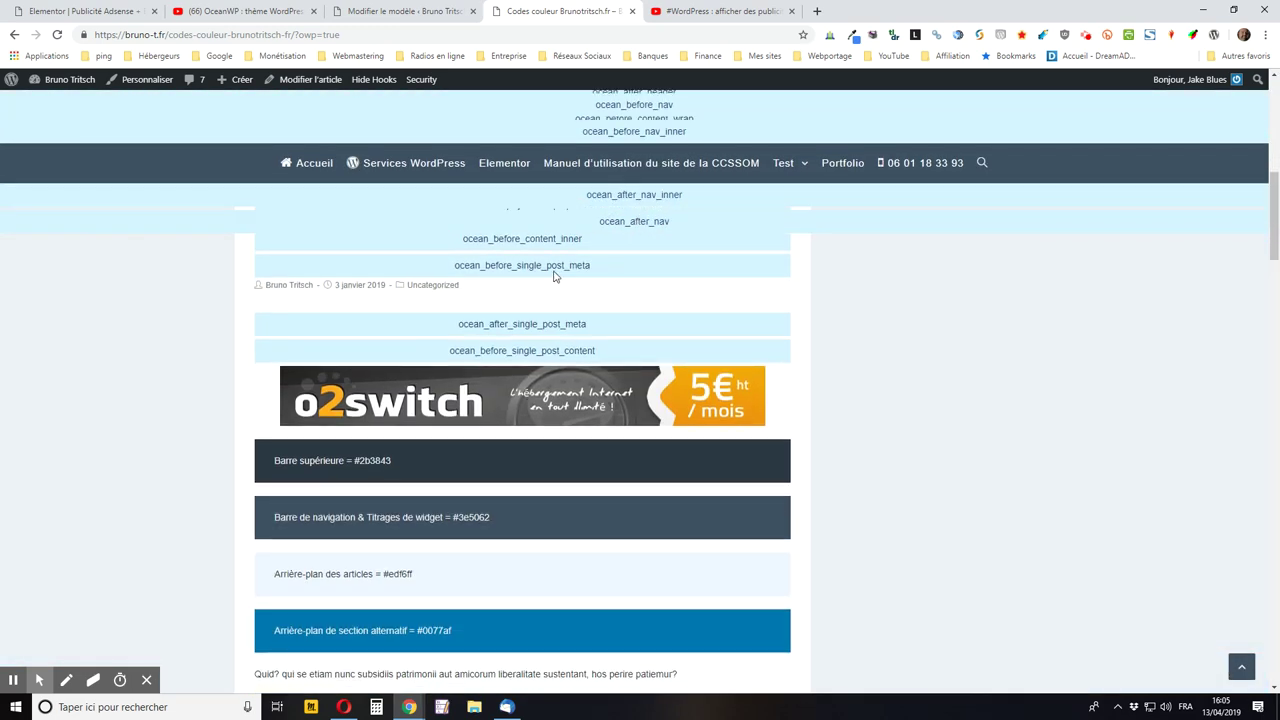
pyautogui.scroll(-2, 559, 270)
pyautogui.scroll(-2, 387, 340)
pyautogui.scroll(-6, 354, 361)
pyautogui.scroll(1, 354, 361)
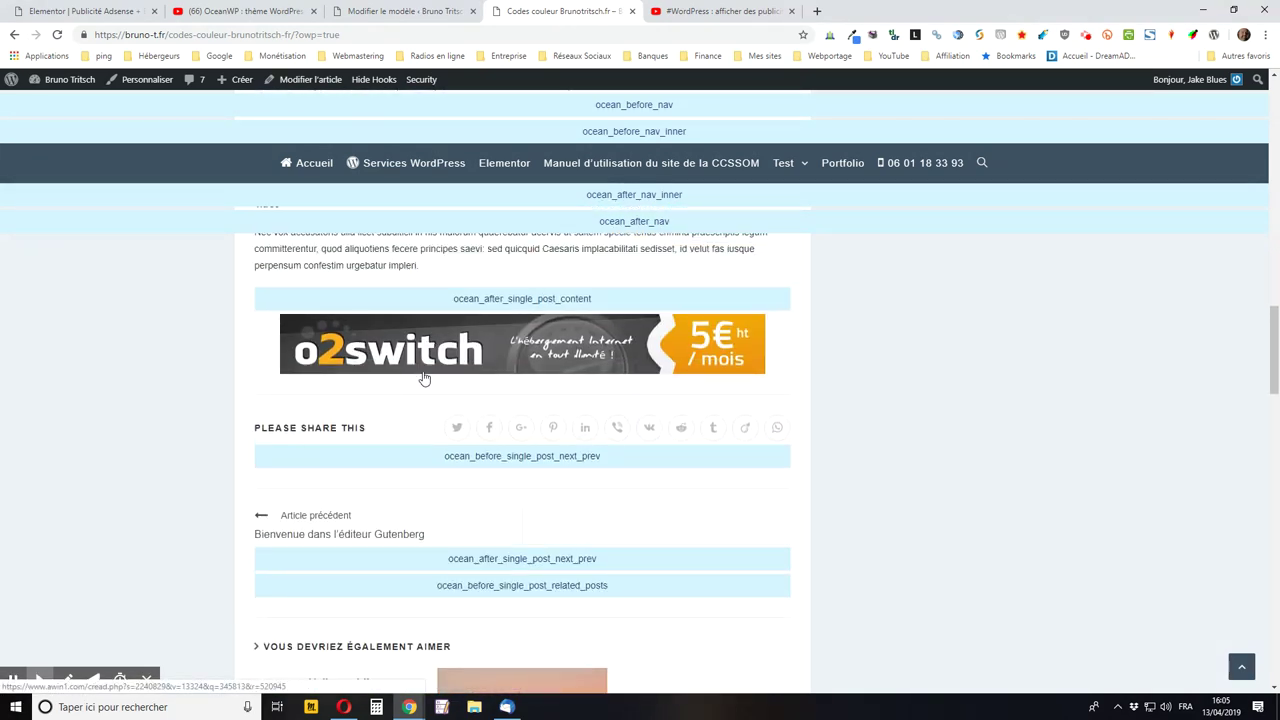
# Compare the banner positions at the hooks before and after the single post content, looking over the article text between them.
pyautogui.scroll(10, 586, 500)
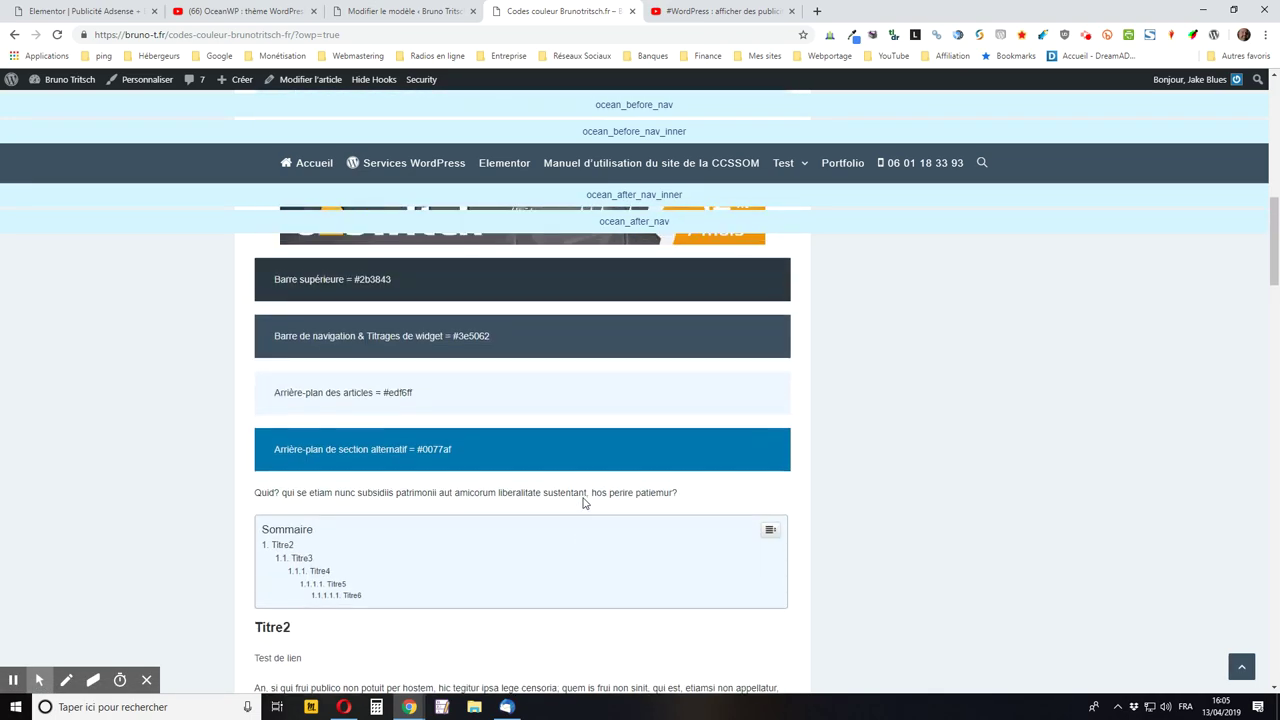
pyautogui.scroll(3, 586, 500)
pyautogui.scroll(-2, 582, 496)
pyautogui.scroll(-8, 580, 496)
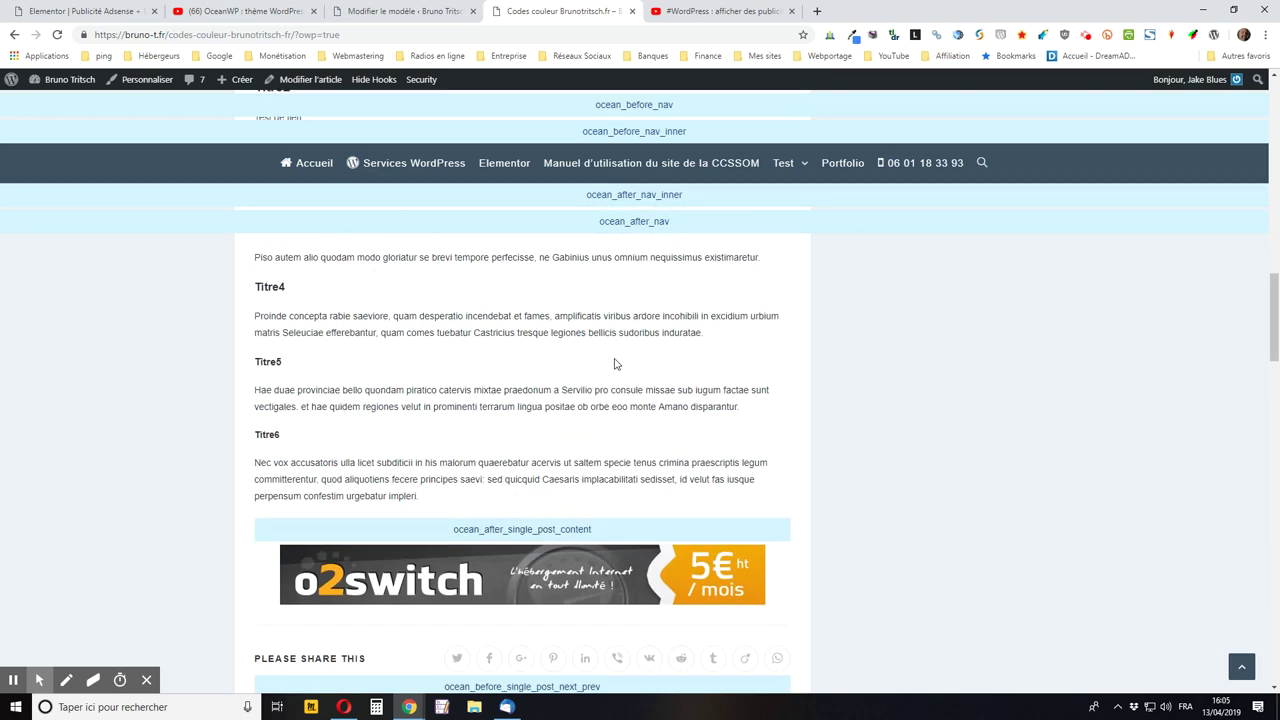
pyautogui.scroll(-2, 592, 385)
pyautogui.scroll(4, 592, 384)
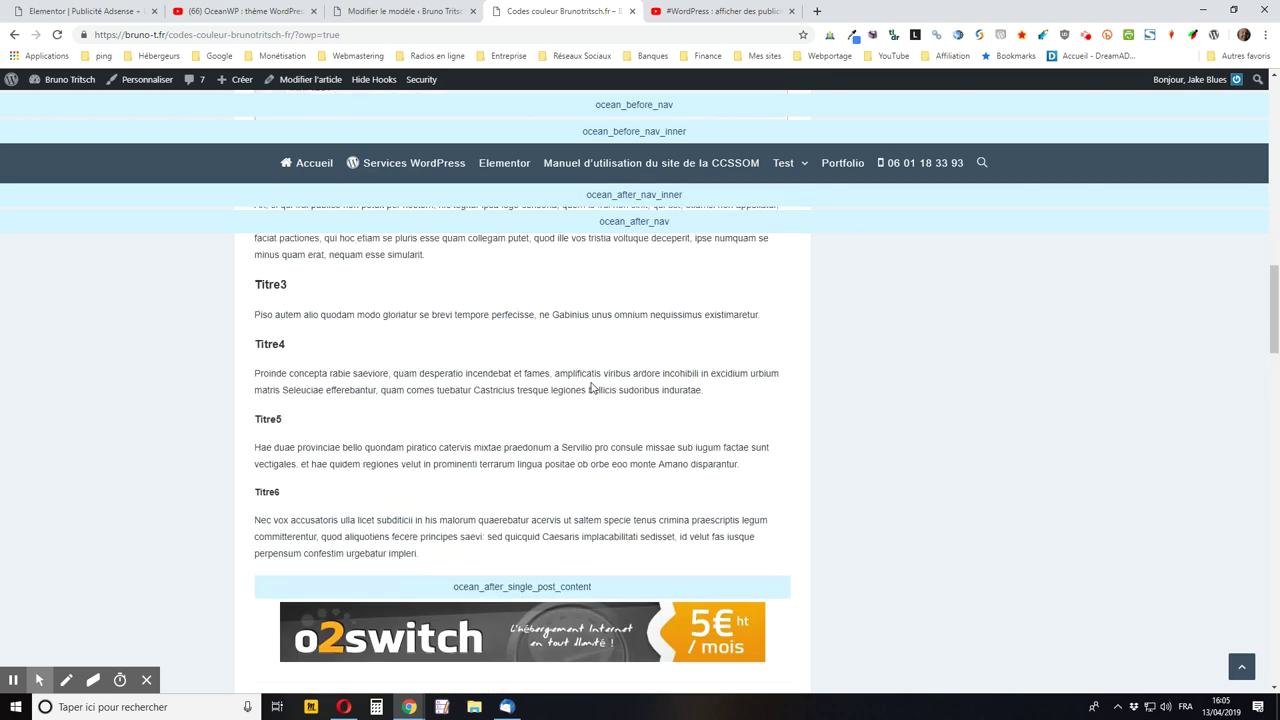
pyautogui.scroll(1, 592, 383)
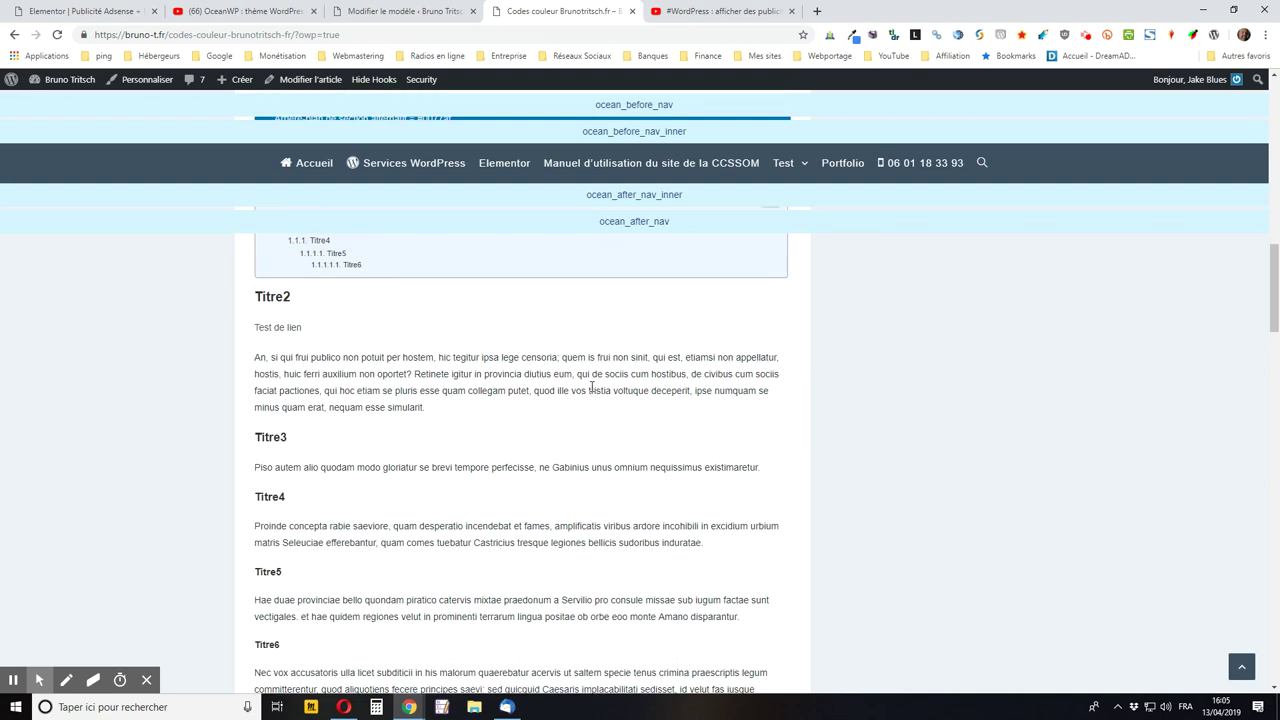
pyautogui.scroll(-3, 592, 386)
pyautogui.scroll(5, 436, 467)
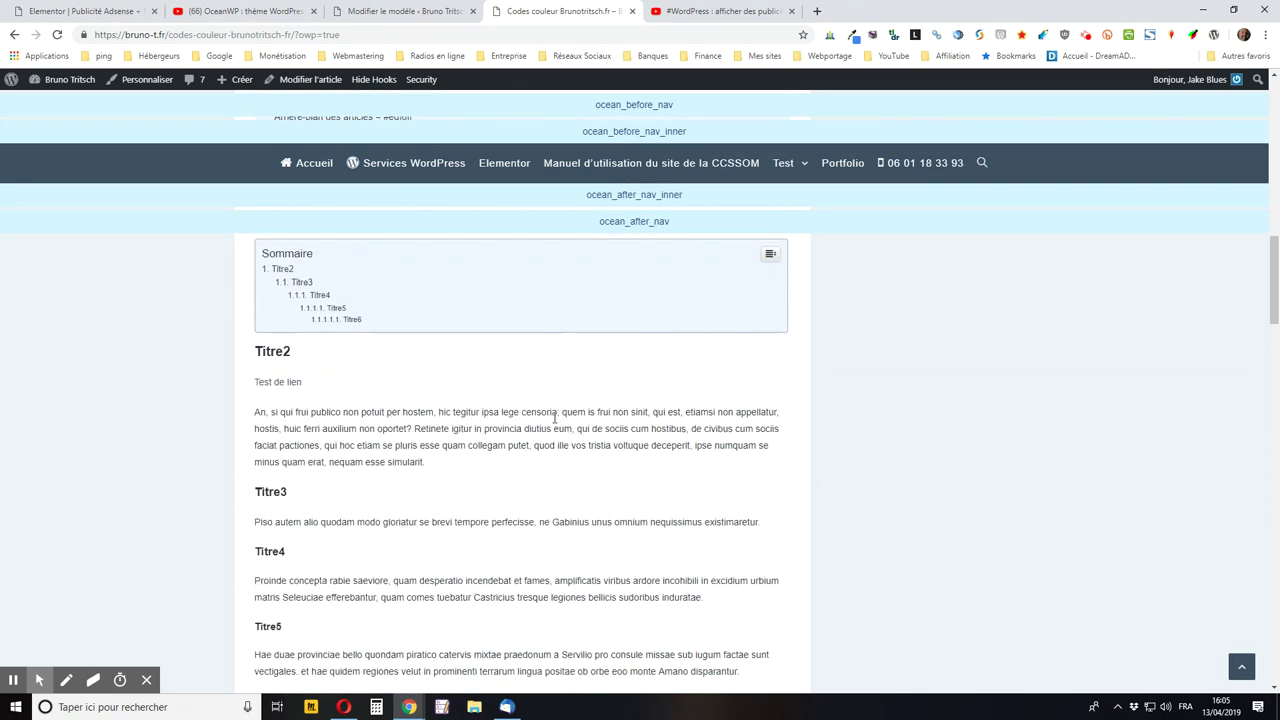
pyautogui.scroll(1, 436, 467)
pyautogui.scroll(-4, 600, 594)
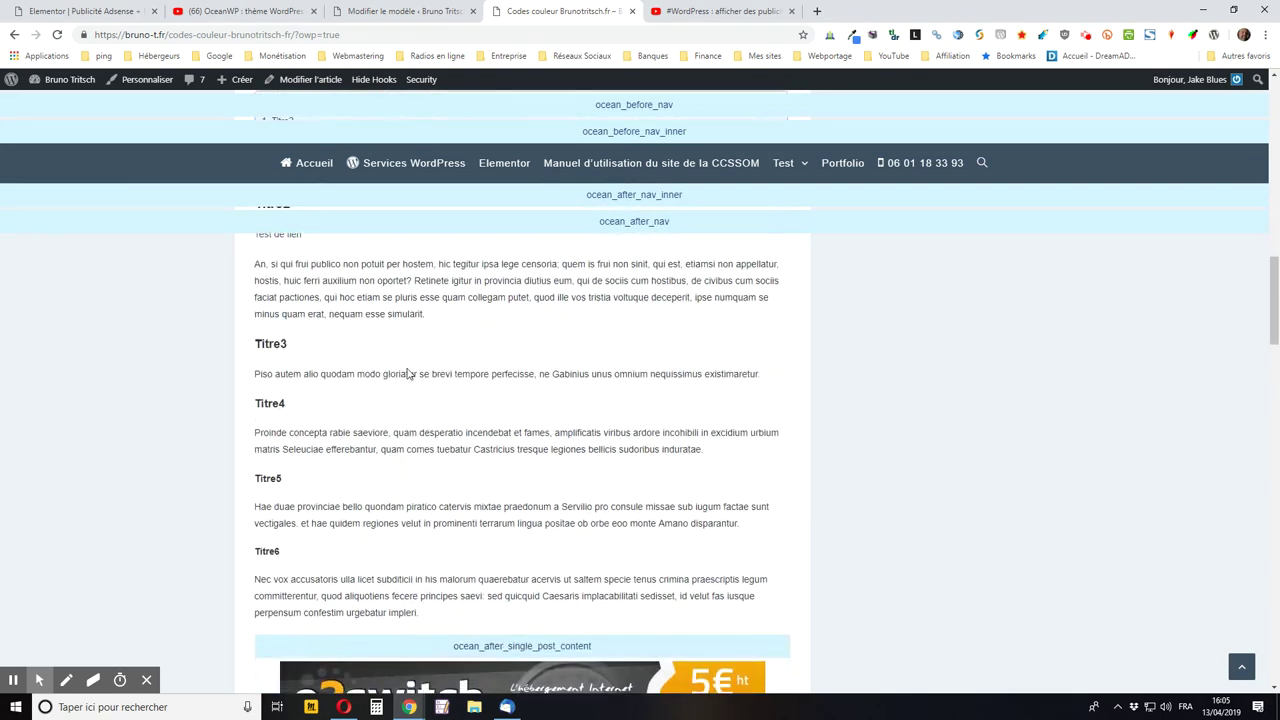
pyautogui.scroll(-3, 489, 351)
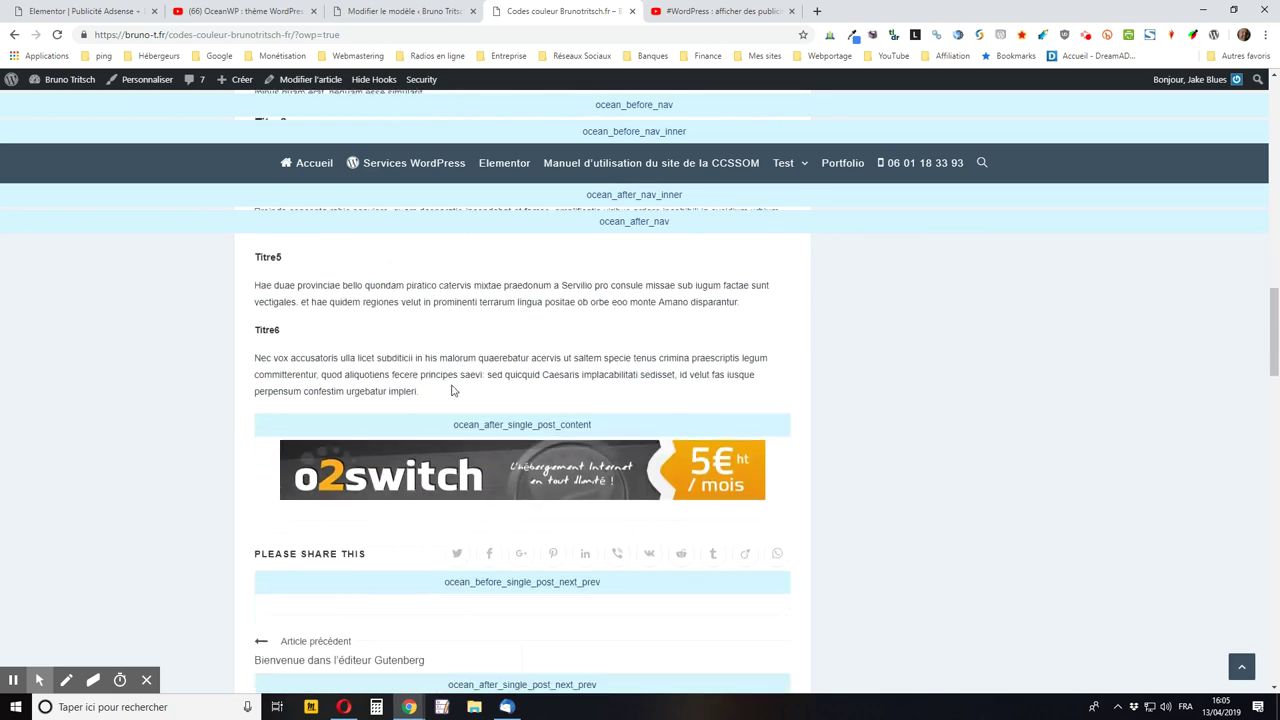
# Look over the remaining hook locations below the article content, through the related posts and sidebar to the footer.
pyautogui.scroll(-3, 185, 425)
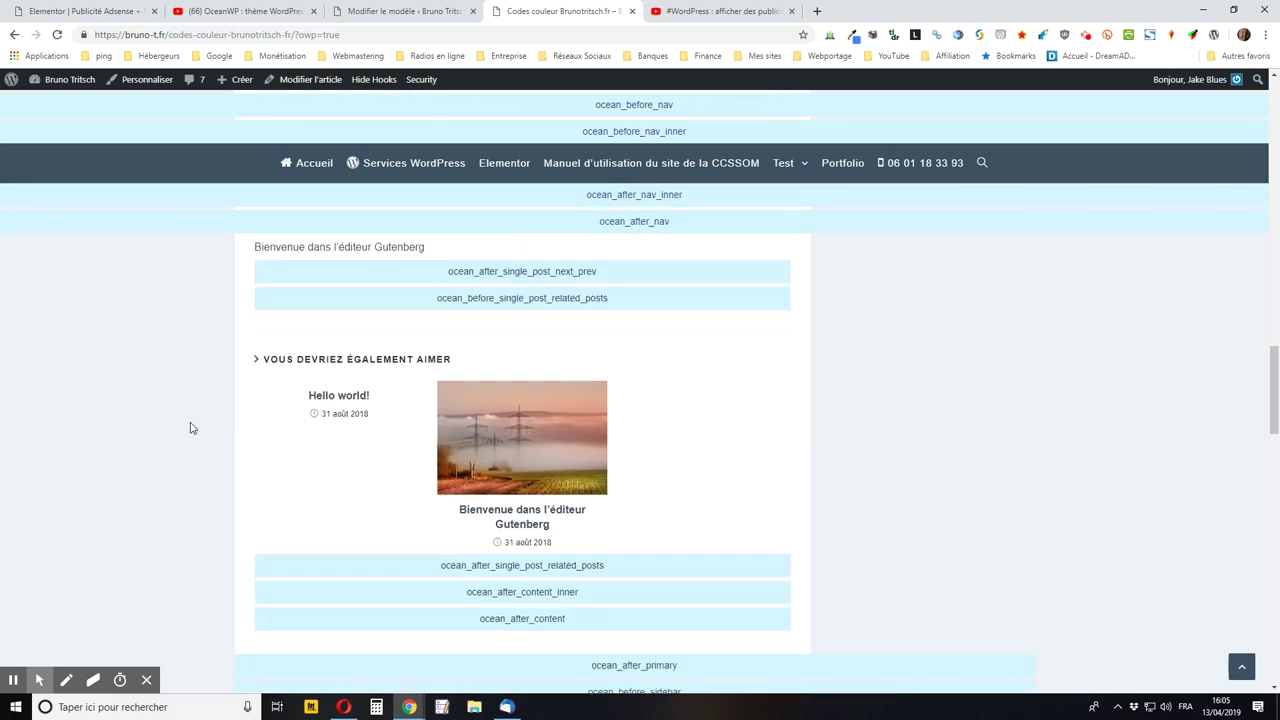
pyautogui.scroll(-2, 190, 428)
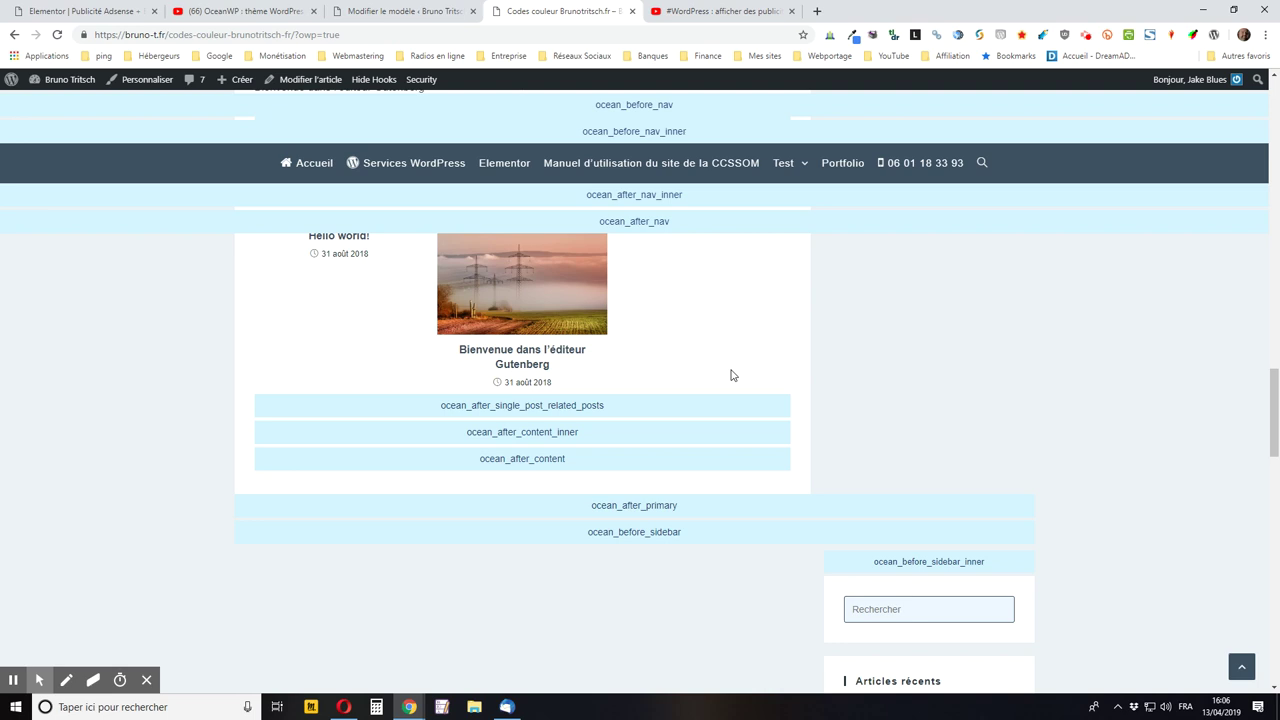
pyautogui.scroll(-4, 750, 374)
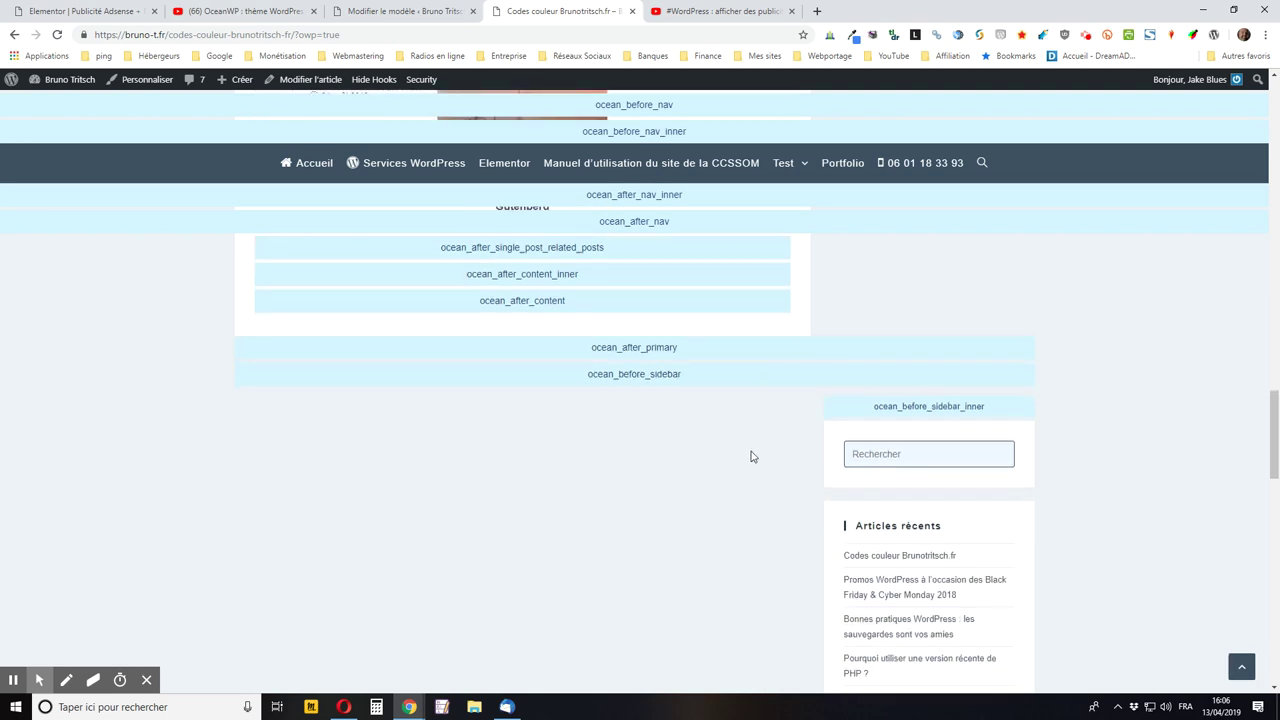
pyautogui.scroll(-6, 735, 456)
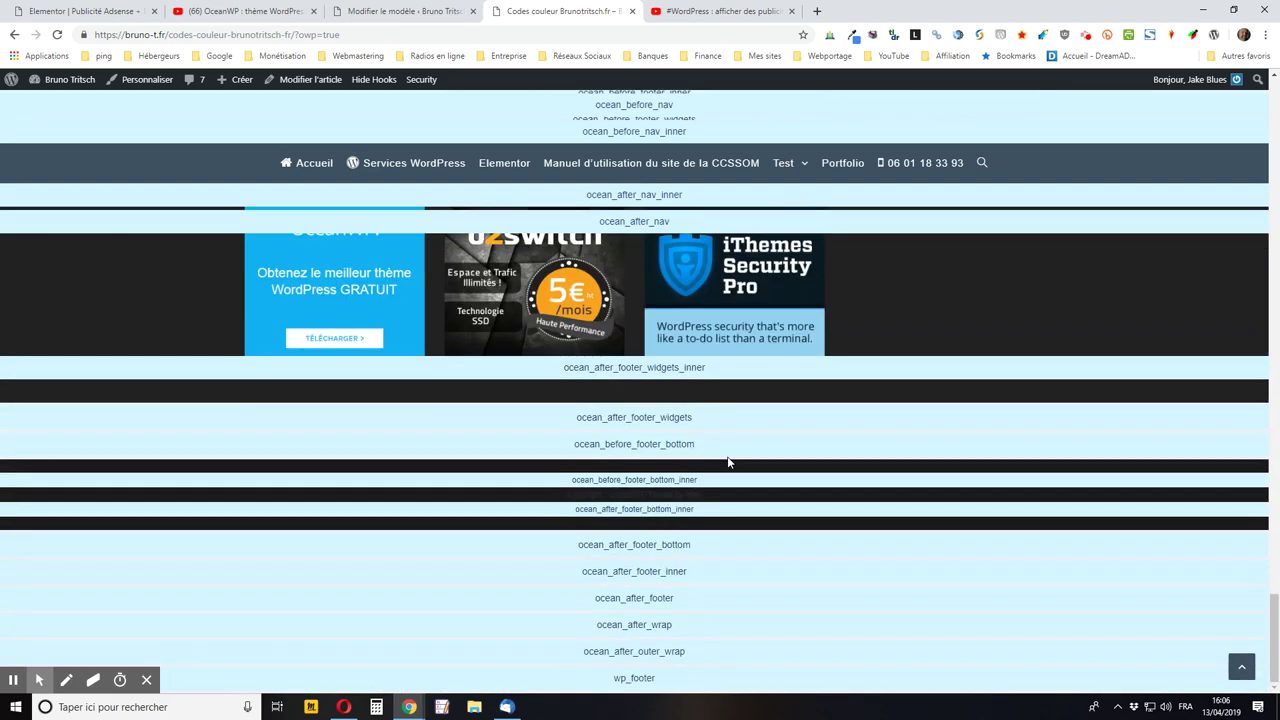
pyautogui.scroll(-2, 728, 462)
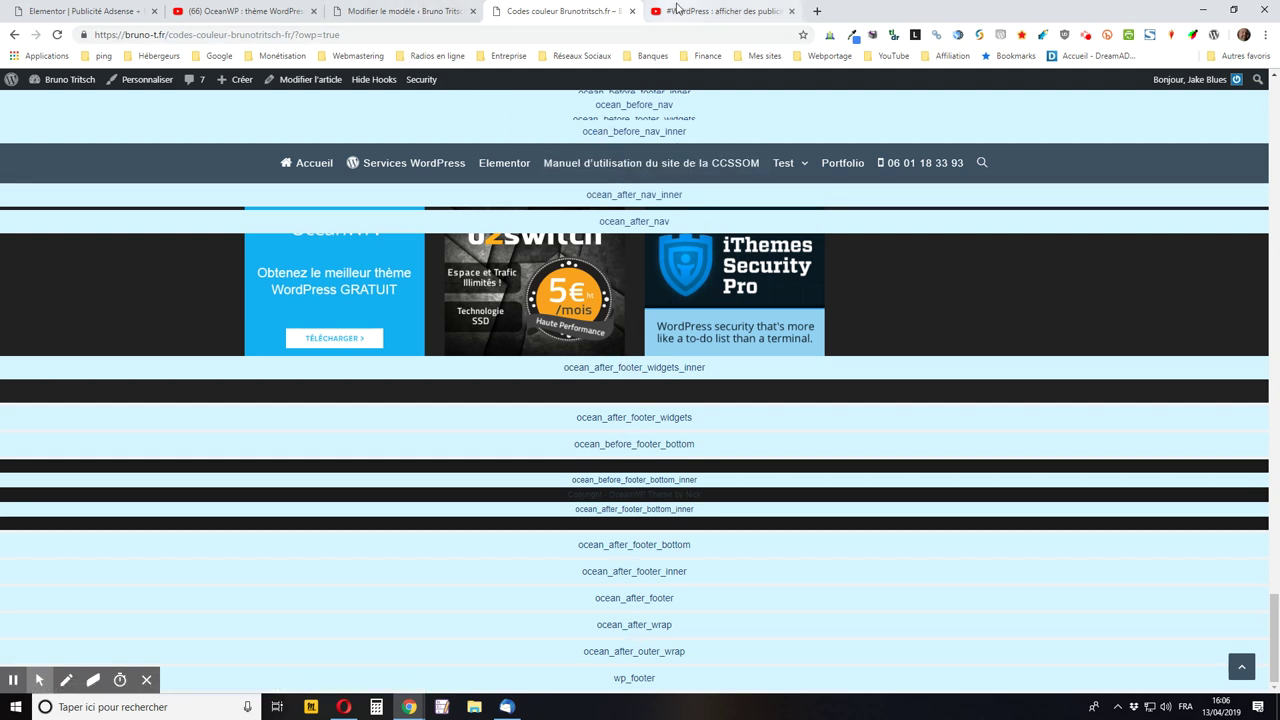
# Switch to the YouTube video about displaying AdSense or other ads in Elementor content and like it.
pyautogui.click(705, 12)
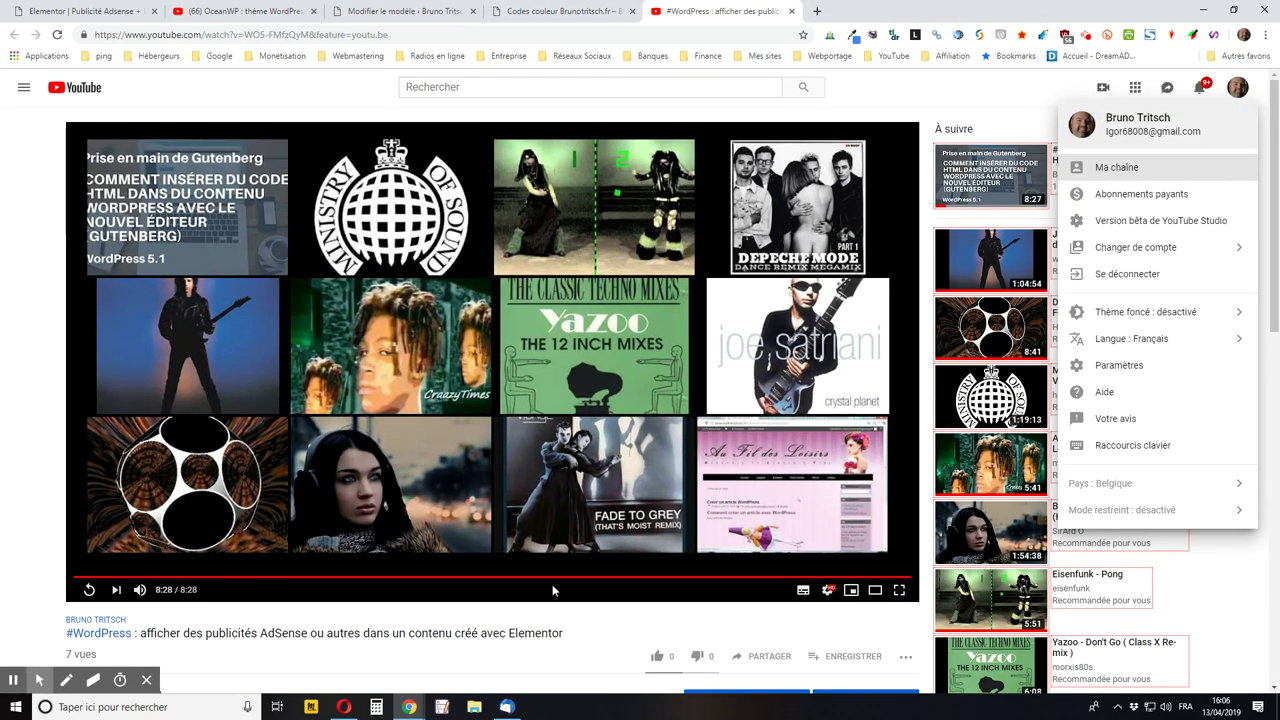
pyautogui.click(664, 658)
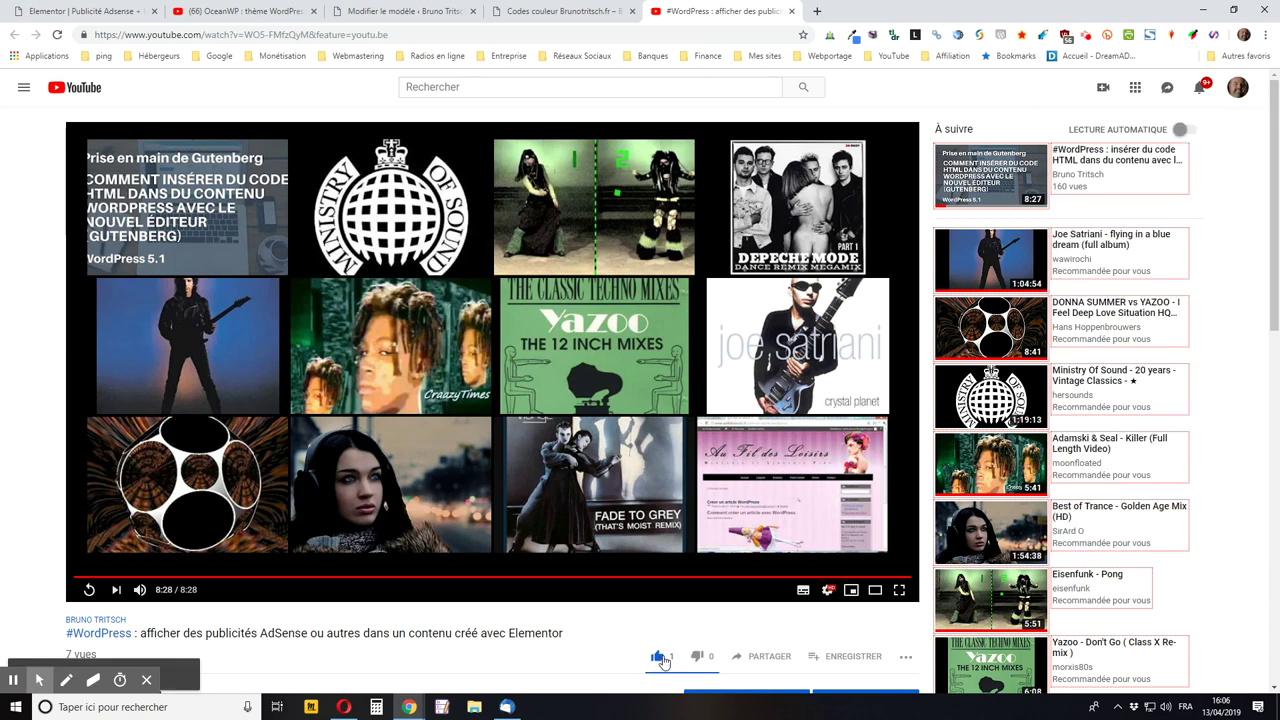